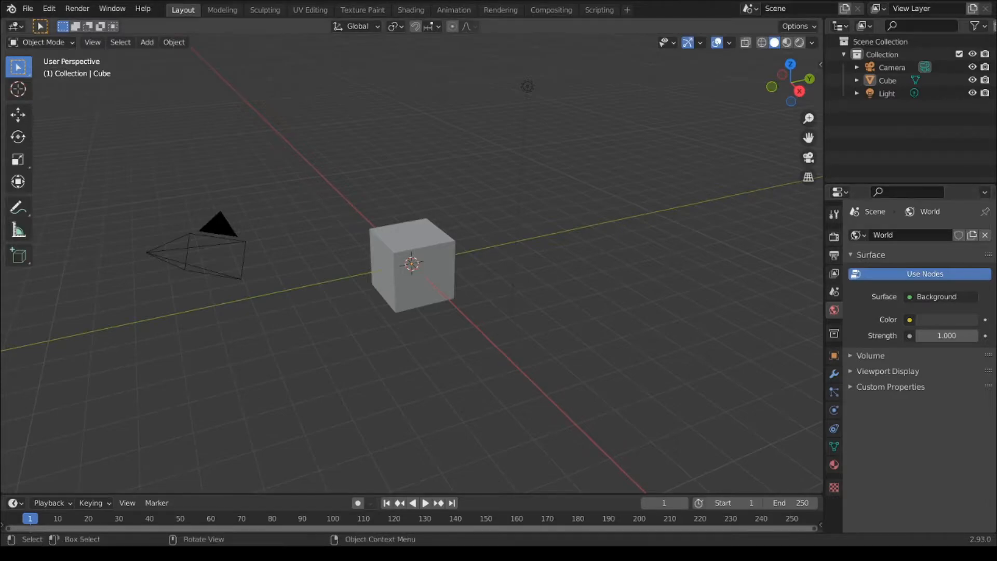
- Find the Node Wrangler add-on in the preferences by searching "node" and make sure it is enabled
{"action": "left_click", "coordinate": [48, 8]}
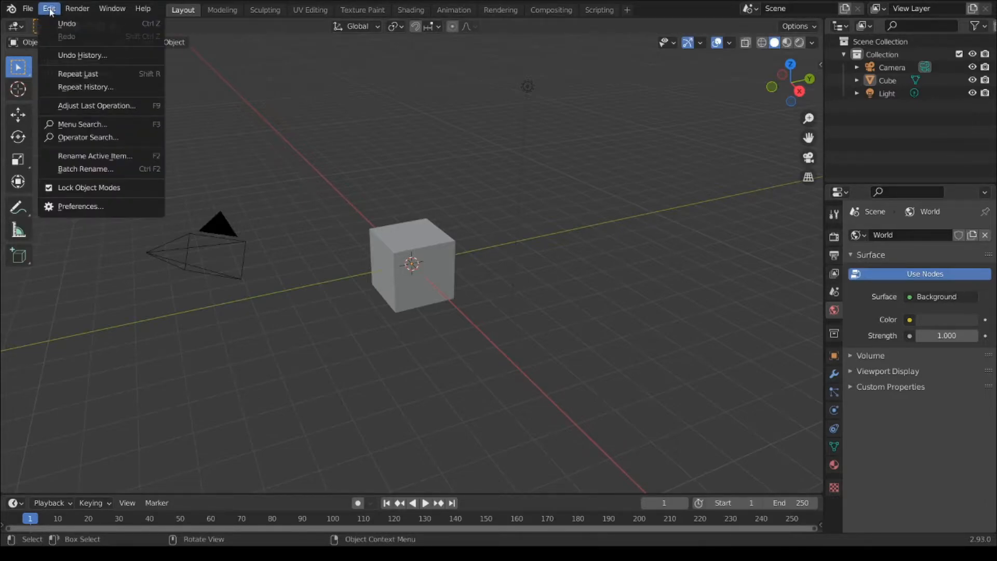
{"action": "left_click", "coordinate": [106, 207]}
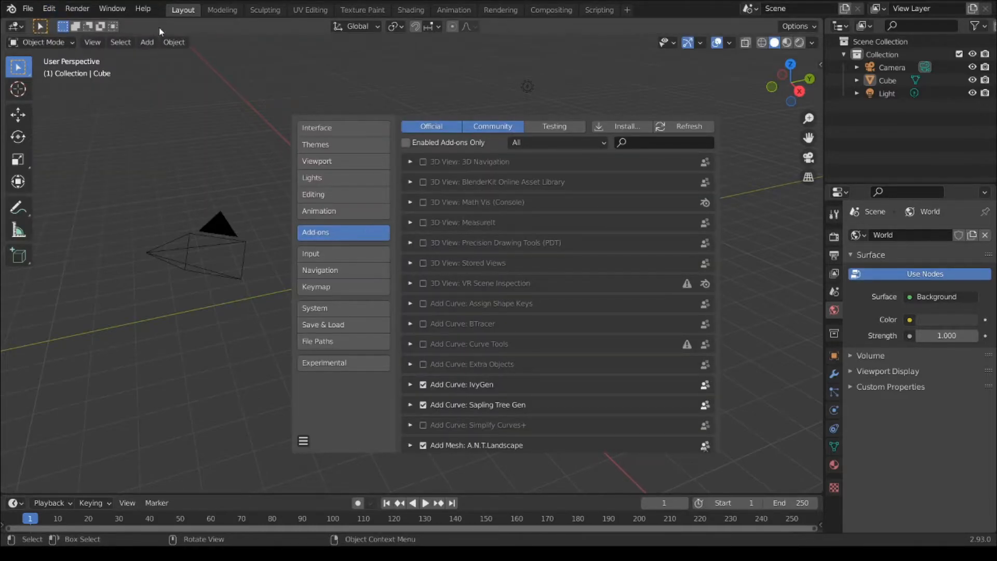
{"action": "left_click", "coordinate": [651, 144]}
{"action": "type", "text": "node"}
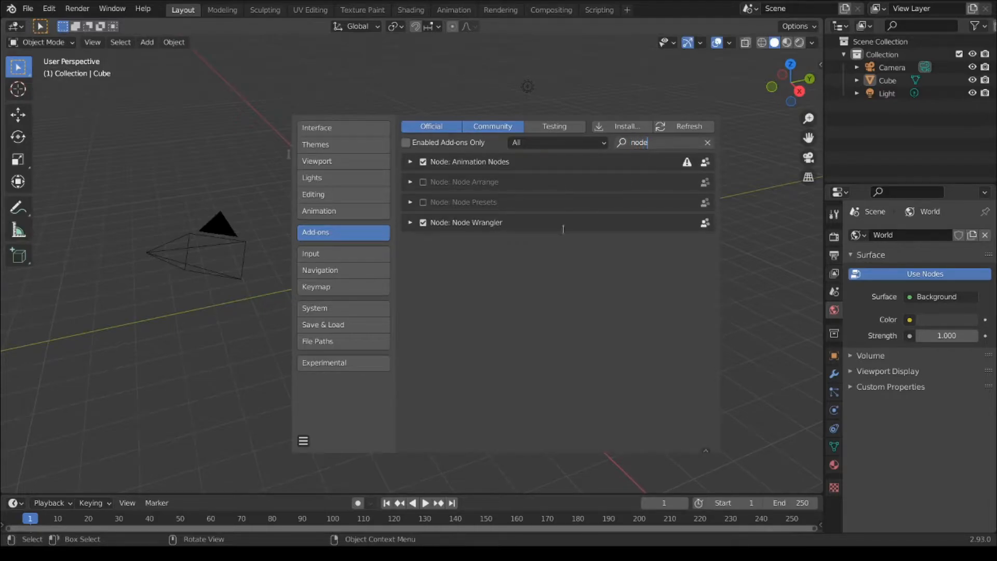
{"action": "key", "text": "Return"}
{"action": "left_click", "coordinate": [423, 222]}
{"action": "left_click", "coordinate": [423, 222]}
{"action": "left_click", "coordinate": [430, 33]}
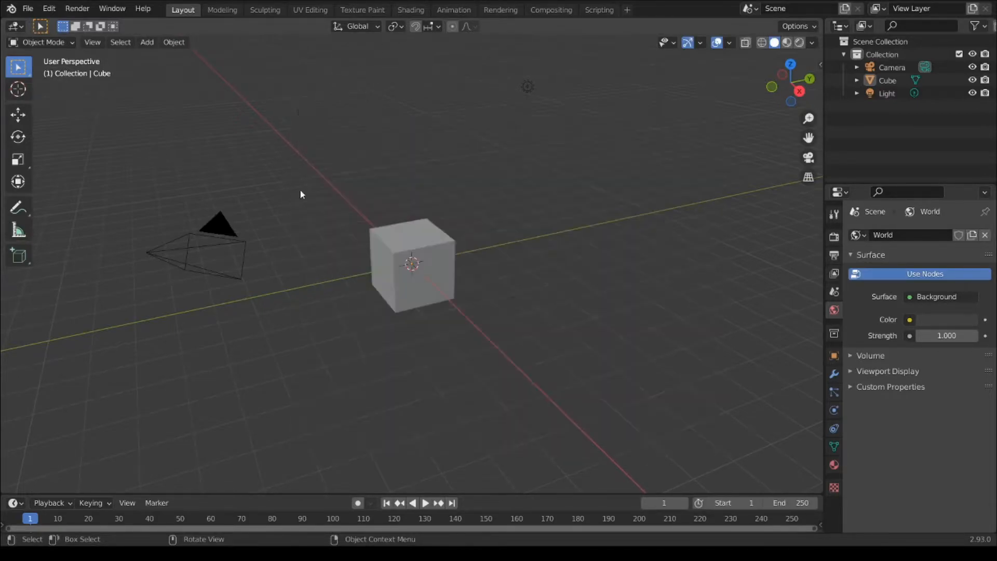
- Delete the default cube from the scene
{"action": "left_click", "coordinate": [400, 290]}
{"action": "middle_click_drag", "start_coordinate": [349, 310], "coordinate": [447, 301]}
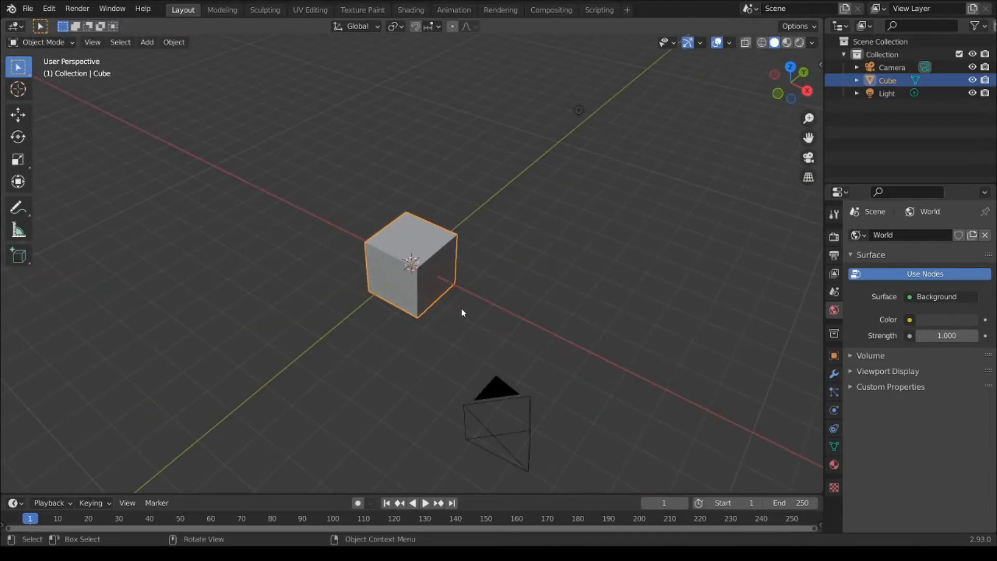
{"action": "key", "text": "x"}
{"action": "left_click", "coordinate": [430, 281]}
- Add a plane mesh at the scene origin
{"action": "middle_click_drag", "start_coordinate": [430, 280], "coordinate": [442, 319]}
{"action": "key", "text": "shift+a"}
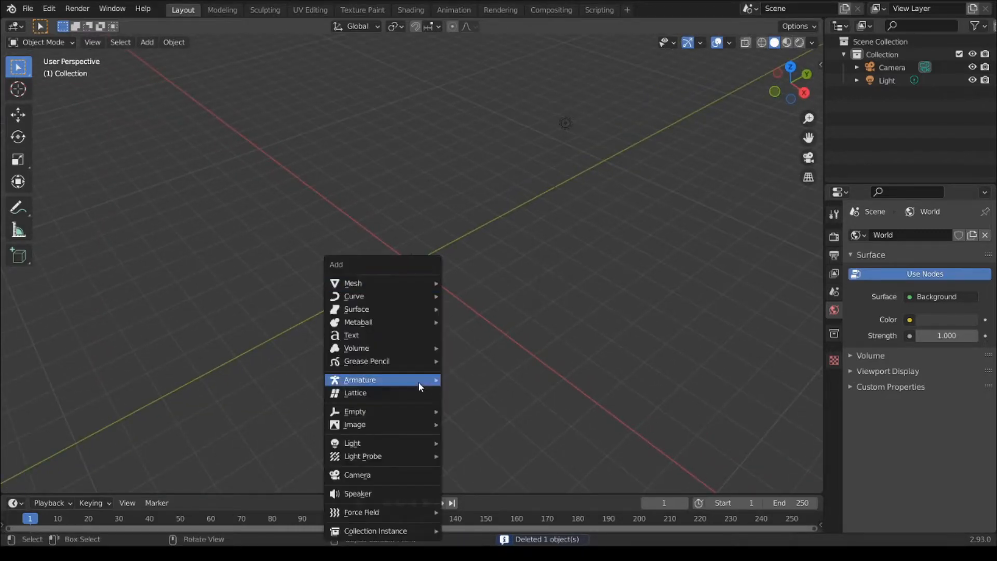
{"action": "mouse_move", "coordinate": [378, 286]}
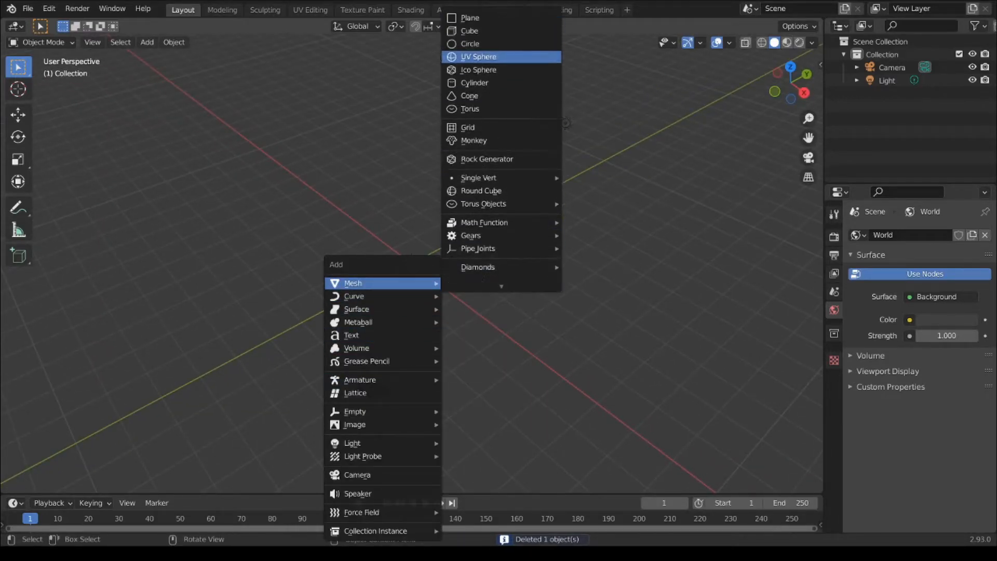
{"action": "left_click", "coordinate": [477, 22]}
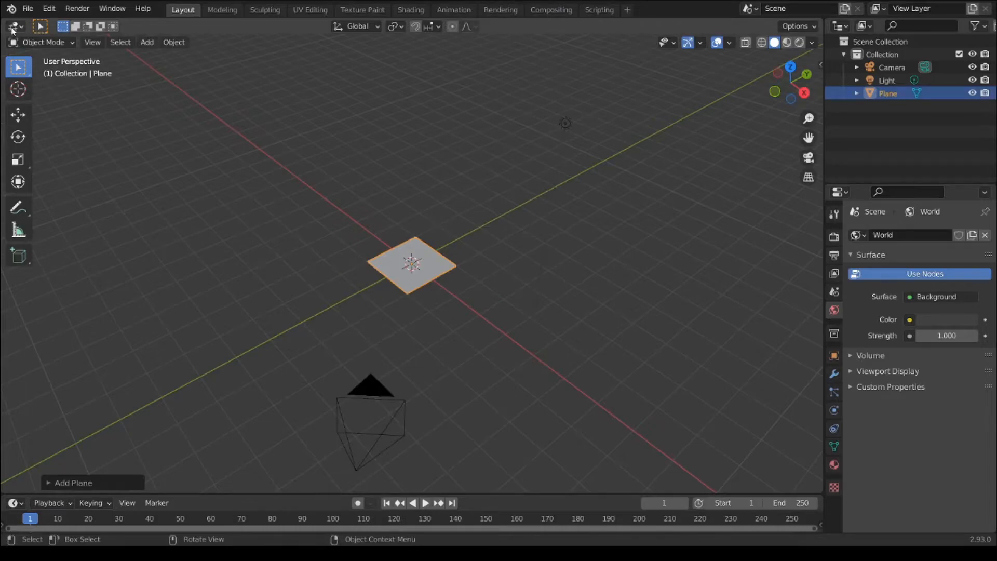
- Split the 3D viewport horizontally and turn the lower area into a Shader Editor
{"action": "left_click_drag", "start_coordinate": [2, 20], "coordinate": [31, 242]}
{"action": "left_click", "coordinate": [16, 233]}
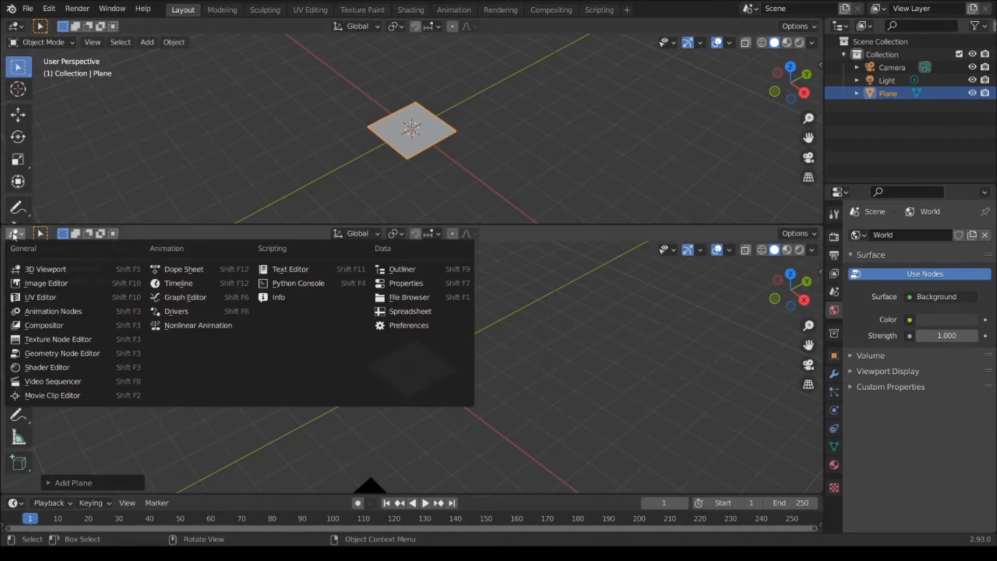
{"action": "left_click", "coordinate": [53, 369]}
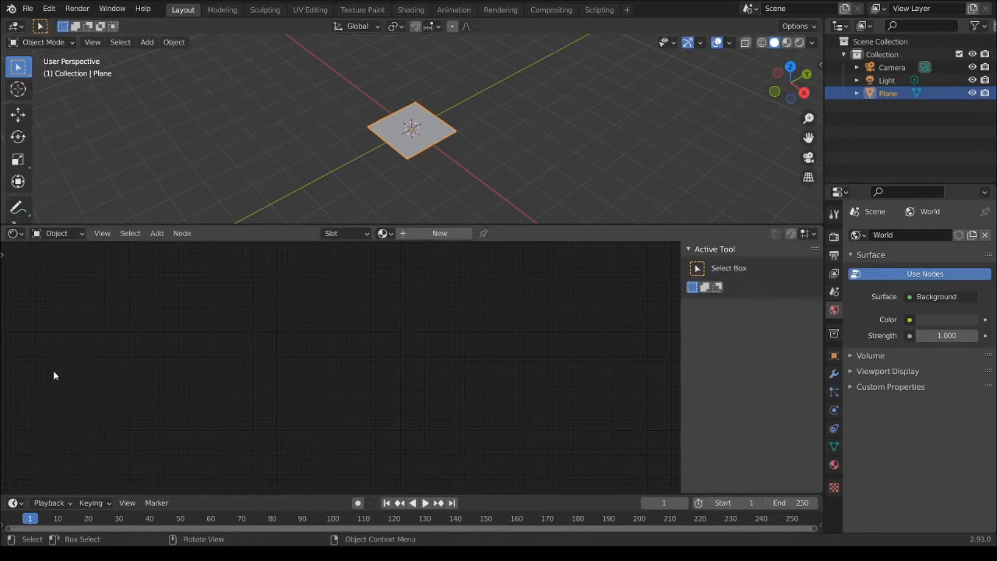
- Assign the existing material named Material to the plane
{"action": "left_click", "coordinate": [382, 233]}
{"action": "left_click", "coordinate": [406, 254]}
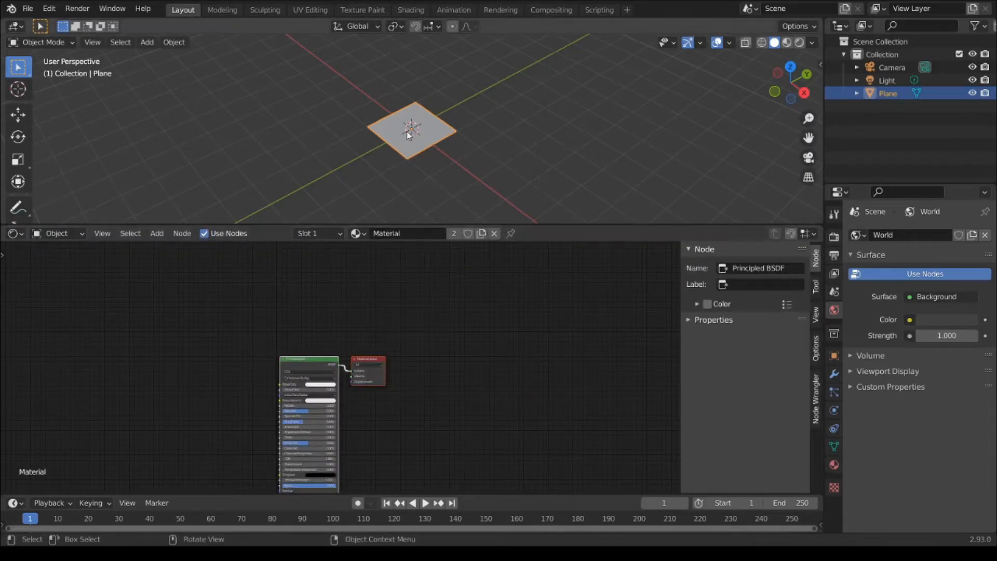
{"action": "scroll", "coordinate": [406, 132], "scroll_direction": "up", "scroll_amount": 3}
- Set the camera's X, Y and Z location to 0 m and its X, Y and Z rotation to 0°
{"action": "left_click", "coordinate": [892, 68]}
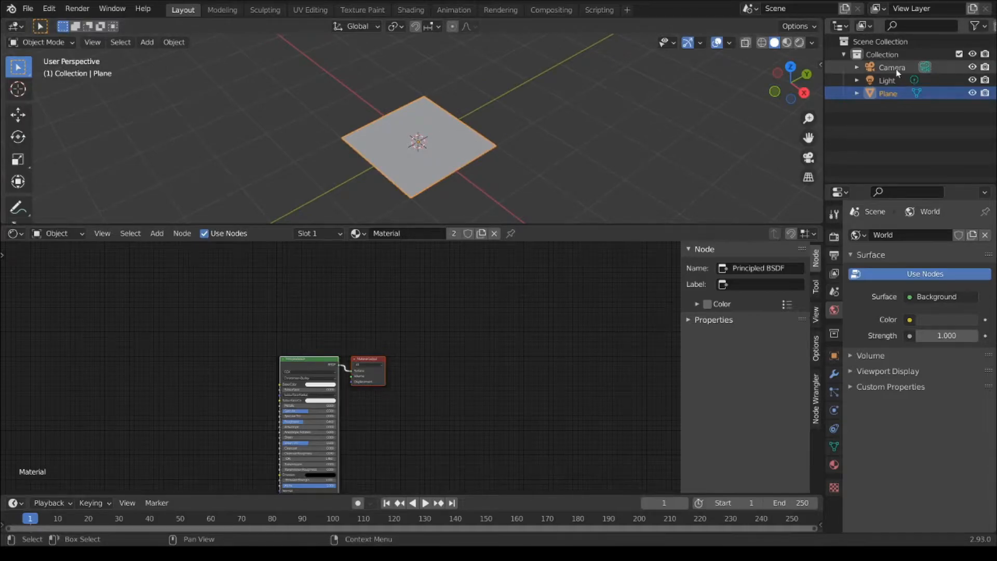
{"action": "left_click", "coordinate": [835, 357]}
{"action": "left_click_drag", "start_coordinate": [925, 272], "coordinate": [926, 299]}
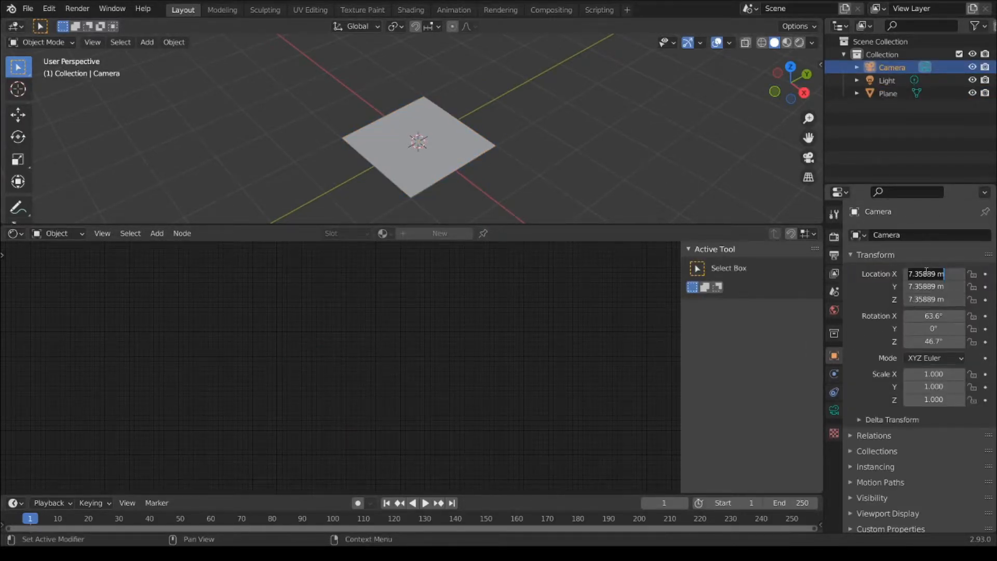
{"action": "type", "text": "0"}
{"action": "key", "text": "Return"}
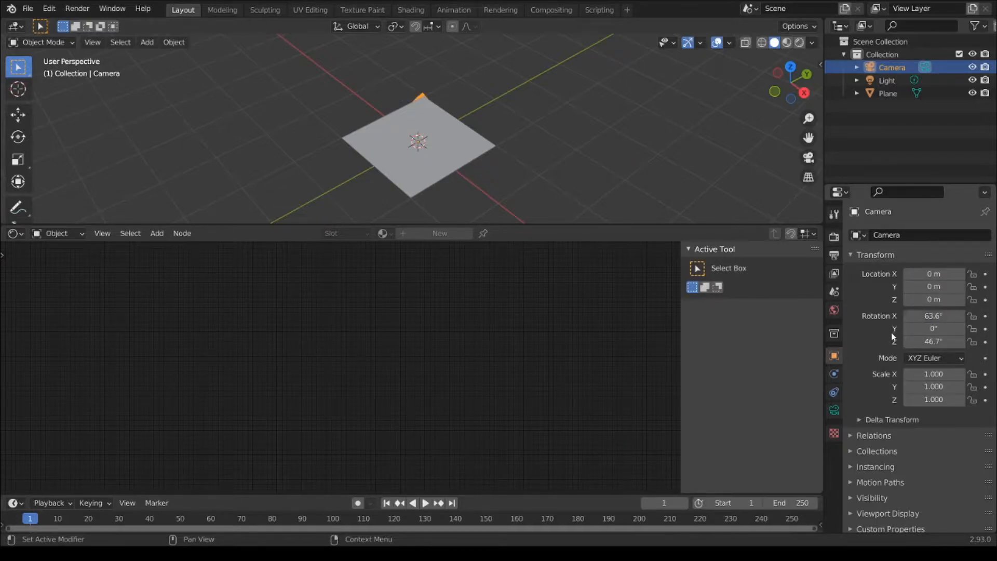
{"action": "left_click_drag", "start_coordinate": [925, 316], "coordinate": [925, 341]}
{"action": "type", "text": "0"}
{"action": "key", "text": "Return"}
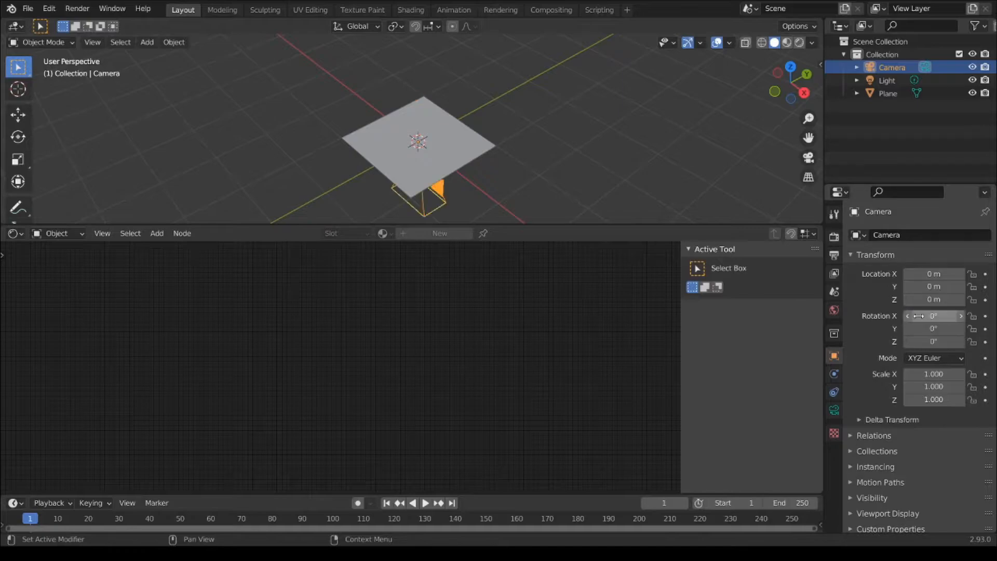
- Look through the camera and set its Z location to 5 m
{"action": "left_click", "coordinate": [571, 138]}
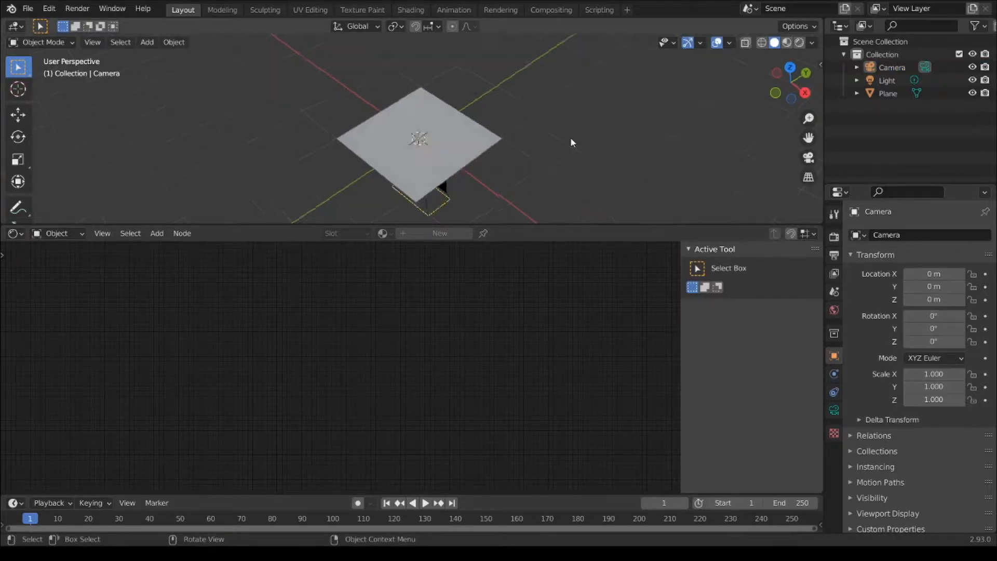
{"action": "key", "text": "KP_0"}
{"action": "left_click_drag", "start_coordinate": [933, 299], "coordinate": [989, 299]}
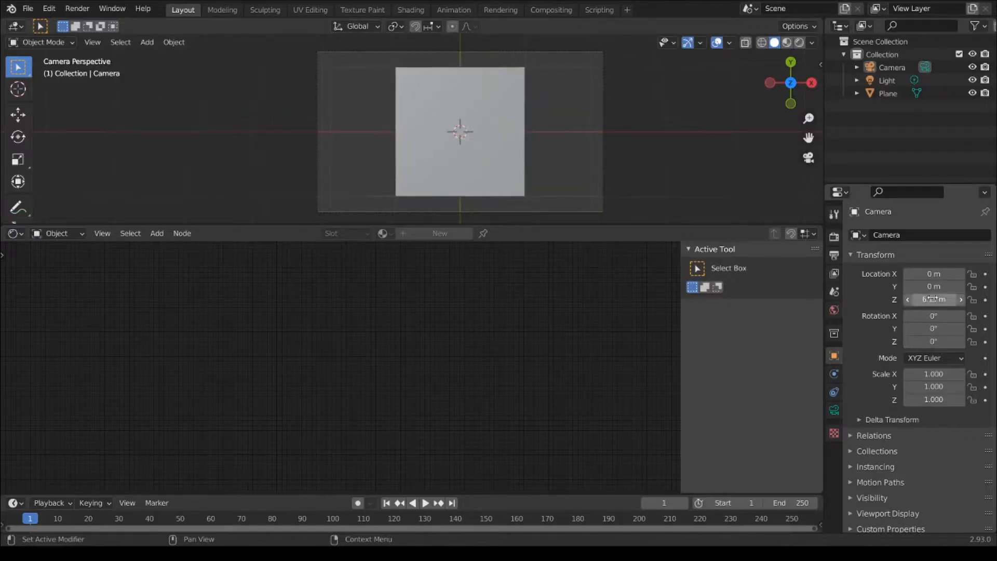
{"action": "left_click", "coordinate": [920, 299]}
{"action": "type", "text": "5"}
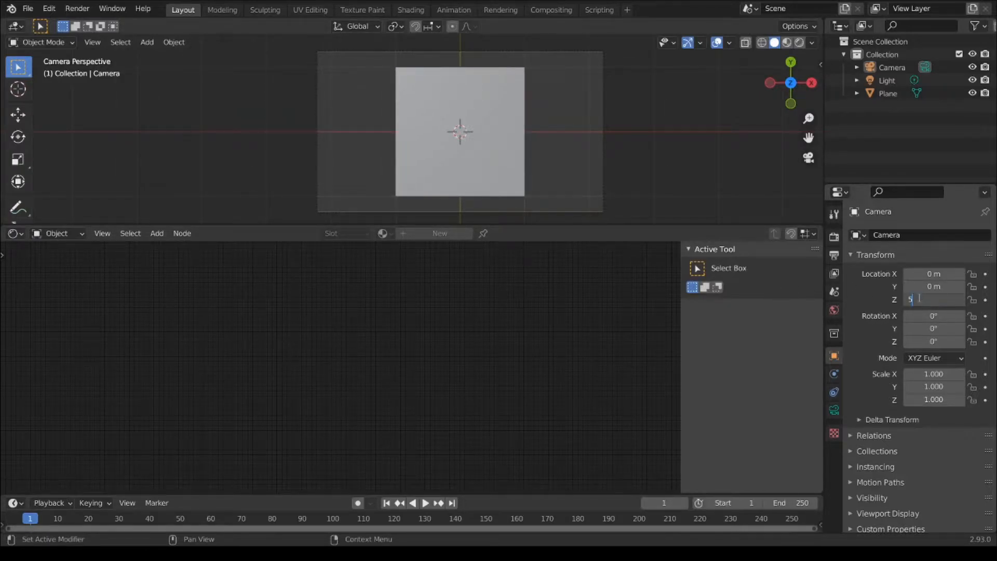
{"action": "key", "text": "Return"}
- Switch the viewport to rendered shading and select the plane to bring up its material nodes
{"action": "left_click", "coordinate": [798, 43]}
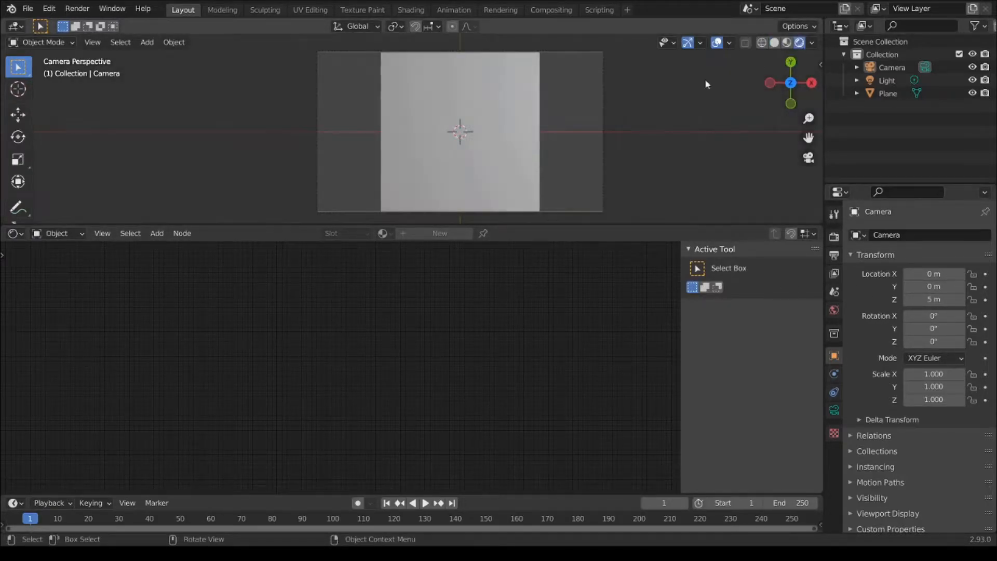
{"action": "left_click", "coordinate": [414, 164]}
{"action": "scroll", "coordinate": [419, 416], "scroll_direction": "up", "scroll_amount": 1}
{"action": "middle_click_drag", "start_coordinate": [419, 419], "coordinate": [512, 361]}
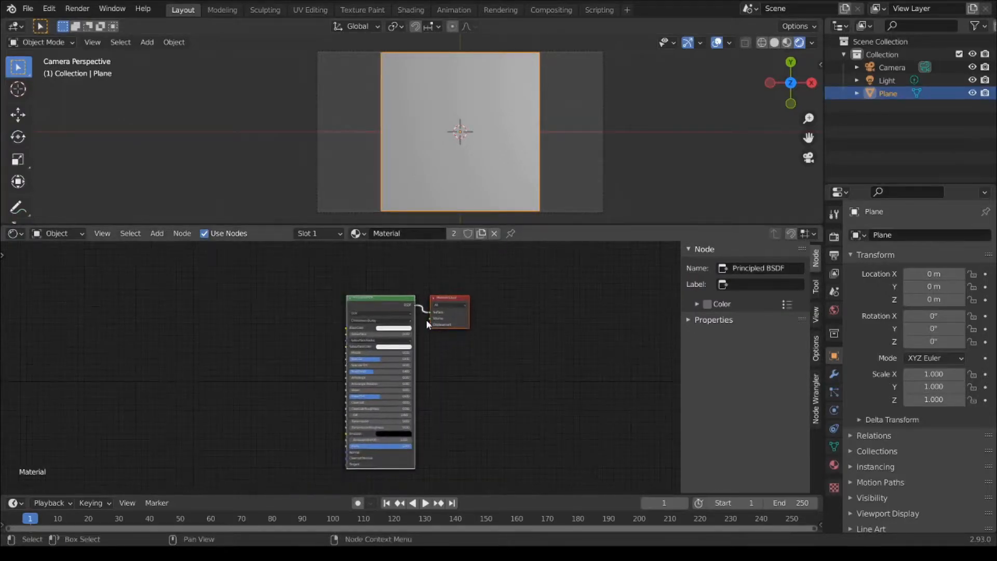
{"action": "scroll", "coordinate": [432, 301], "scroll_direction": "up", "scroll_amount": 1}
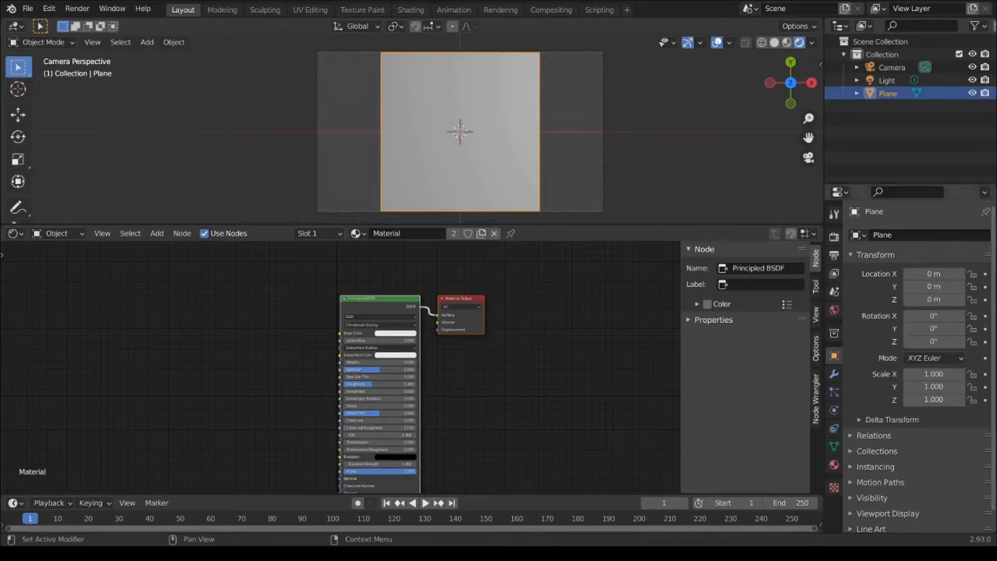
- Spread the Principled BSDF and Material Output nodes apart and delete the Principled BSDF node
{"action": "left_click_drag", "start_coordinate": [375, 299], "coordinate": [351, 298]}
{"action": "left_click", "coordinate": [350, 298]}
{"action": "left_click_drag", "start_coordinate": [437, 296], "coordinate": [477, 295]}
{"action": "left_click", "coordinate": [347, 297]}
{"action": "scroll", "coordinate": [345, 306], "scroll_direction": "up", "scroll_amount": 3}
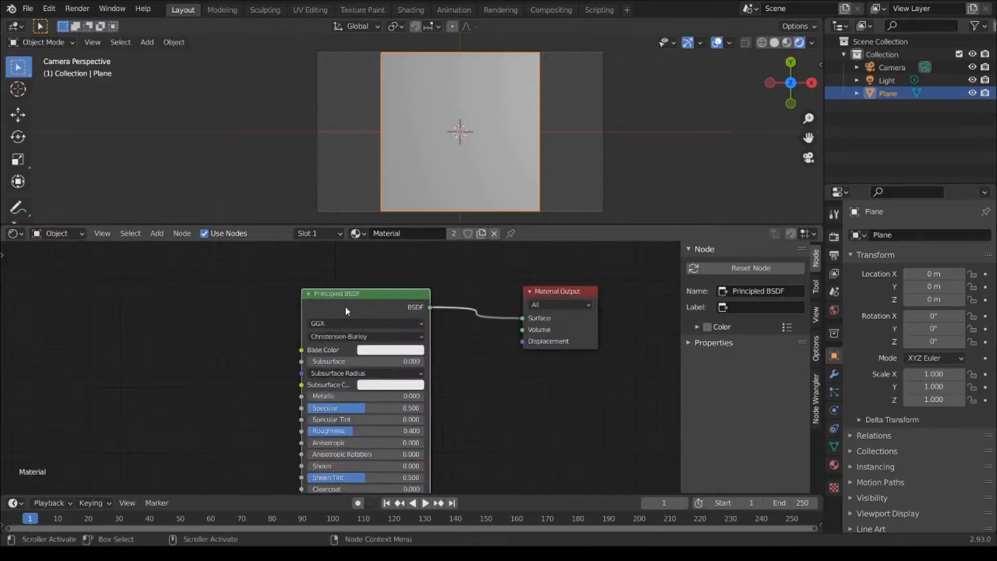
{"action": "key", "text": "x"}
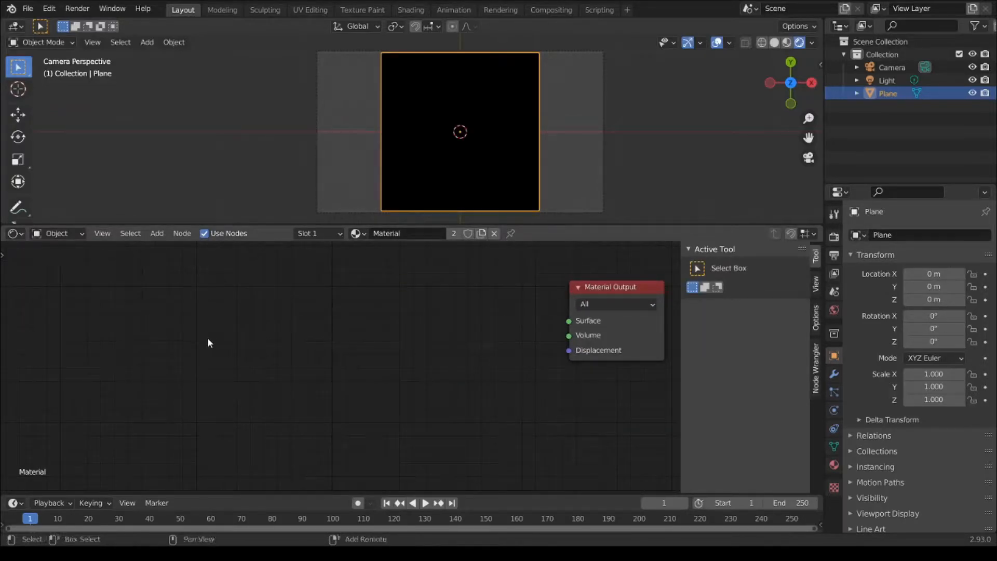
- Add a Separate XYZ node and preview its X output on the plane through a Viewer node
{"action": "key", "text": "shift+a"}
{"action": "mouse_move", "coordinate": [162, 438]}
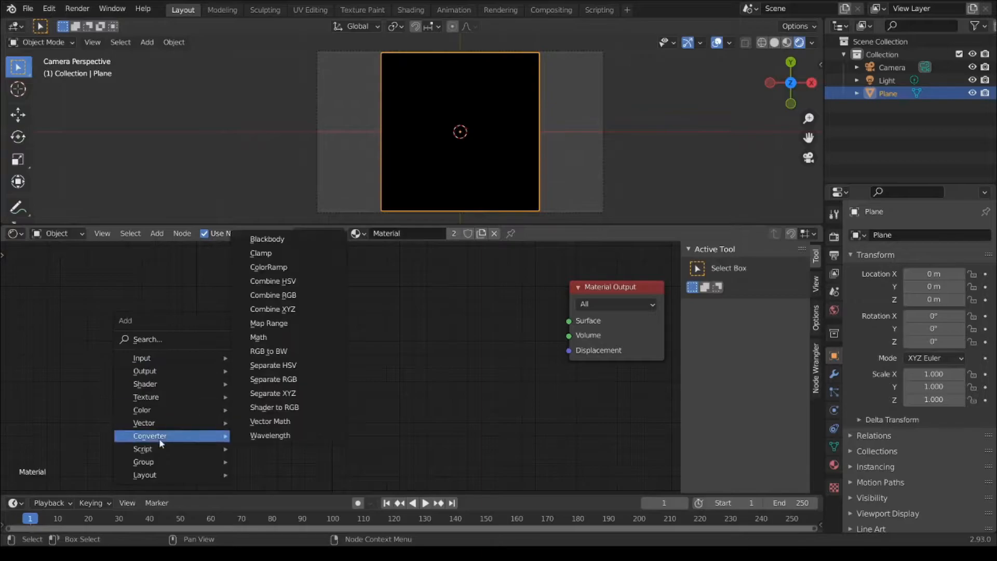
{"action": "left_click", "coordinate": [276, 394]}
{"action": "left_click", "coordinate": [263, 330]}
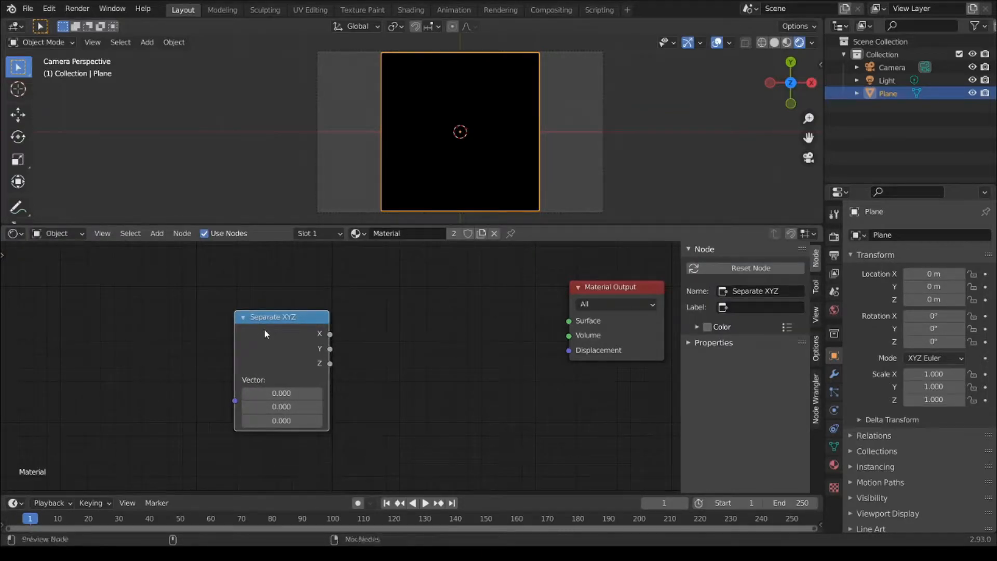
{"action": "left_click", "coordinate": [264, 329], "text": "ctrl+shift"}
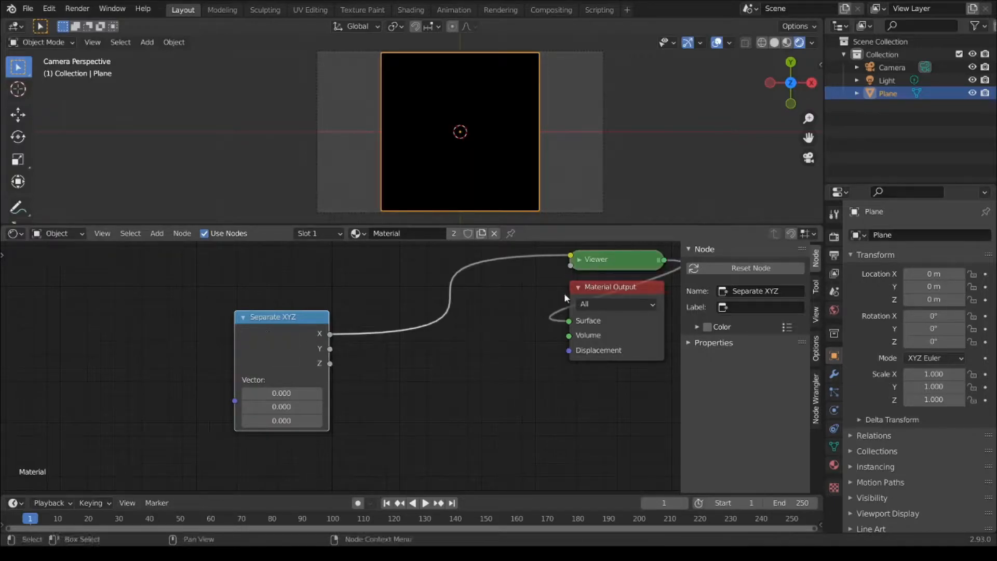
- Add a Node Wrangler texture setup in front of Separate XYZ and delete its Image Texture node
{"action": "key", "text": "ctrl+t"}
{"action": "middle_click_drag", "start_coordinate": [311, 326], "coordinate": [367, 319]}
{"action": "left_click_drag", "start_coordinate": [353, 321], "coordinate": [407, 323]}
{"action": "middle_click_drag", "start_coordinate": [399, 407], "coordinate": [476, 403]}
{"action": "left_click", "coordinate": [277, 325]}
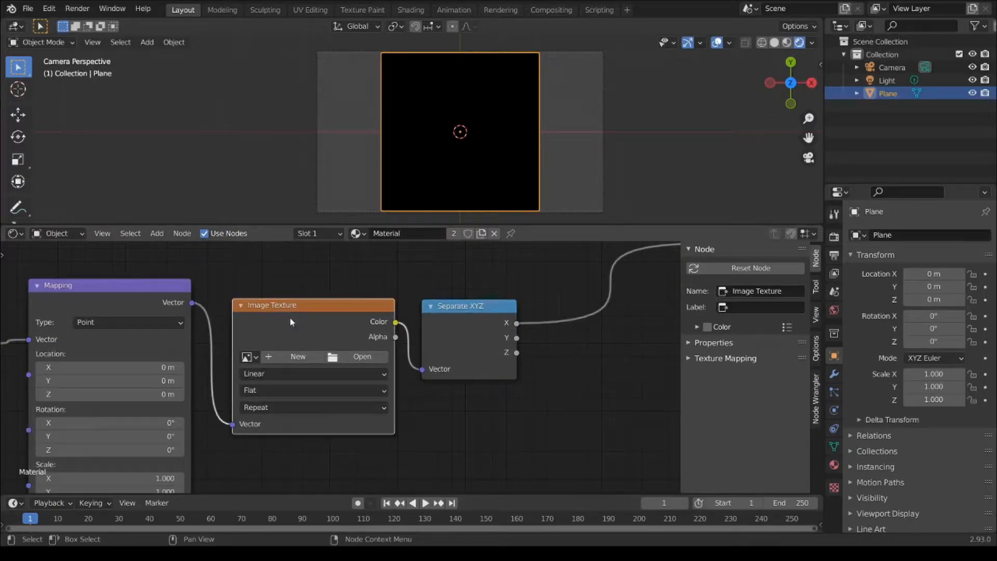
{"action": "key", "text": "x"}
- Connect Mapping to the Separate XYZ vector input, feed Mapping from the Object texture coordinate, and tidy the node layout
{"action": "left_click_drag", "start_coordinate": [192, 302], "coordinate": [422, 390]}
{"action": "left_click_drag", "start_coordinate": [445, 311], "coordinate": [325, 314]}
{"action": "middle_click_drag", "start_coordinate": [229, 352], "coordinate": [471, 319]}
{"action": "left_click_drag", "start_coordinate": [231, 325], "coordinate": [274, 309]}
{"action": "left_click_drag", "start_coordinate": [211, 281], "coordinate": [195, 307]}
{"action": "middle_click_drag", "start_coordinate": [498, 334], "coordinate": [420, 347]}
{"action": "left_click_drag", "start_coordinate": [251, 287], "coordinate": [232, 318]}
{"action": "left_click_drag", "start_coordinate": [499, 296], "coordinate": [440, 310]}
- Insert a Math node on the link between the Separate XYZ X output and the Viewer
{"action": "middle_click_drag", "start_coordinate": [600, 383], "coordinate": [473, 385]}
{"action": "key", "text": "shift+a"}
{"action": "mouse_move", "coordinate": [421, 378]}
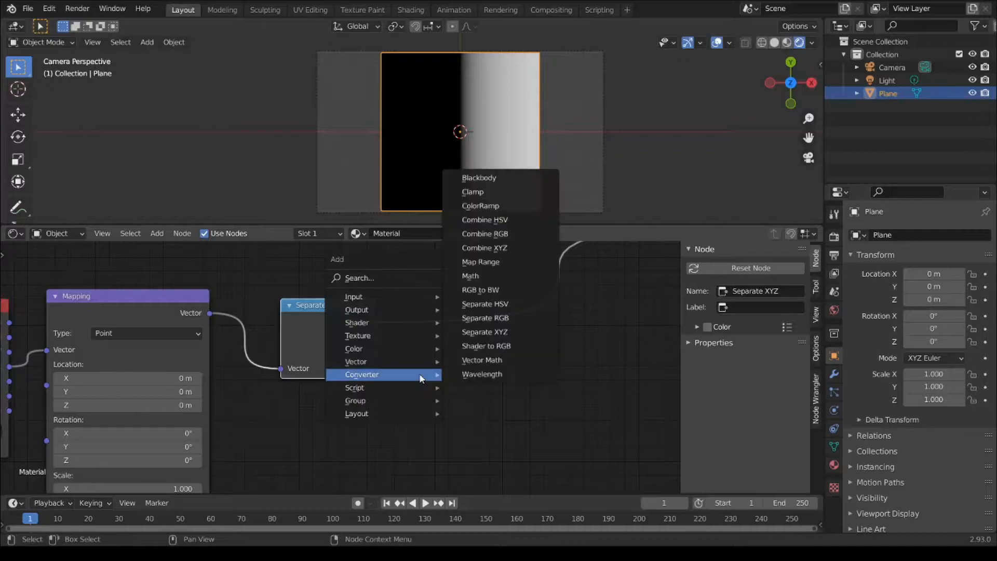
{"action": "left_click", "coordinate": [470, 276]}
{"action": "left_click", "coordinate": [501, 324]}
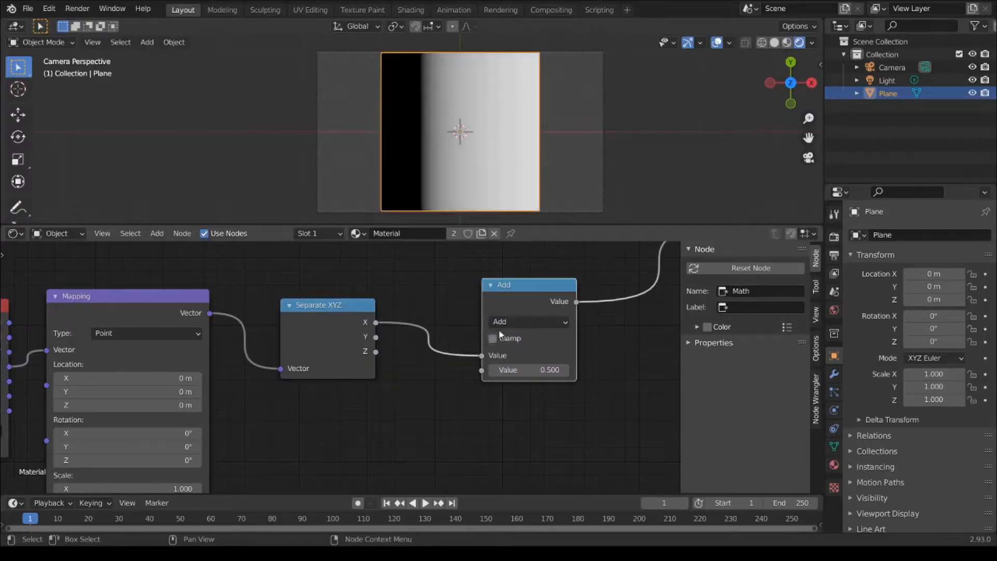
- Set the Math node's operation to Power with an exponent of 2
{"action": "left_click_drag", "start_coordinate": [512, 316], "coordinate": [509, 306]}
{"action": "left_click", "coordinate": [510, 309]}
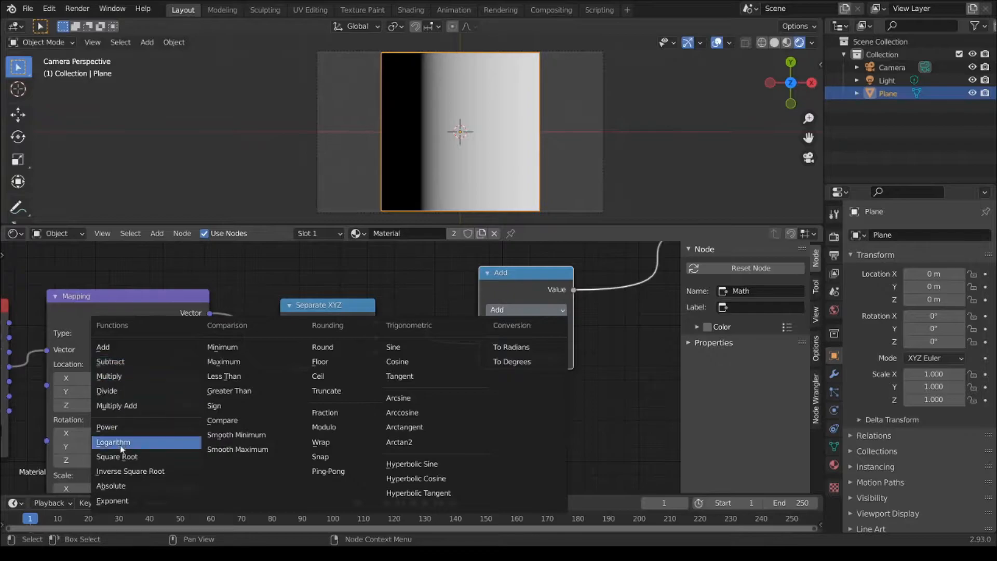
{"action": "left_click", "coordinate": [107, 426]}
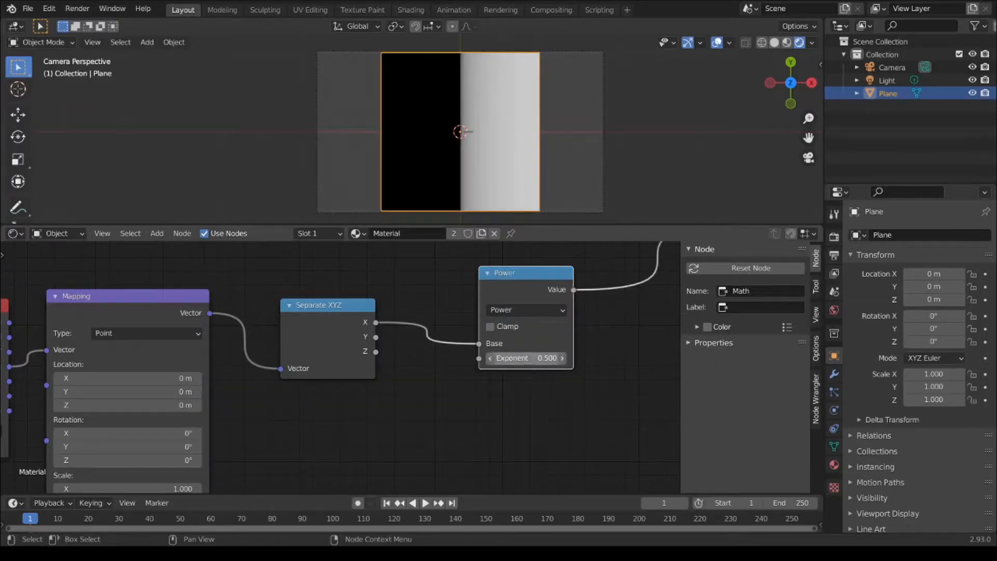
{"action": "left_click", "coordinate": [526, 358]}
{"action": "type", "text": "2"}
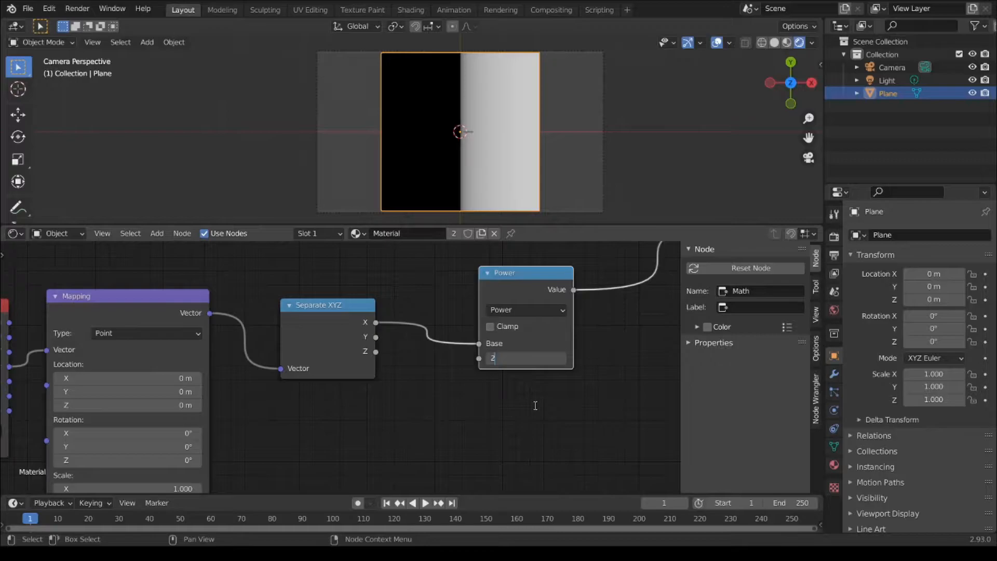
{"action": "key", "text": "Return"}
- Duplicate the Power node below the original and connect the Separate XYZ Y output to the copy's Base
{"action": "left_click_drag", "start_coordinate": [519, 293], "coordinate": [500, 277]}
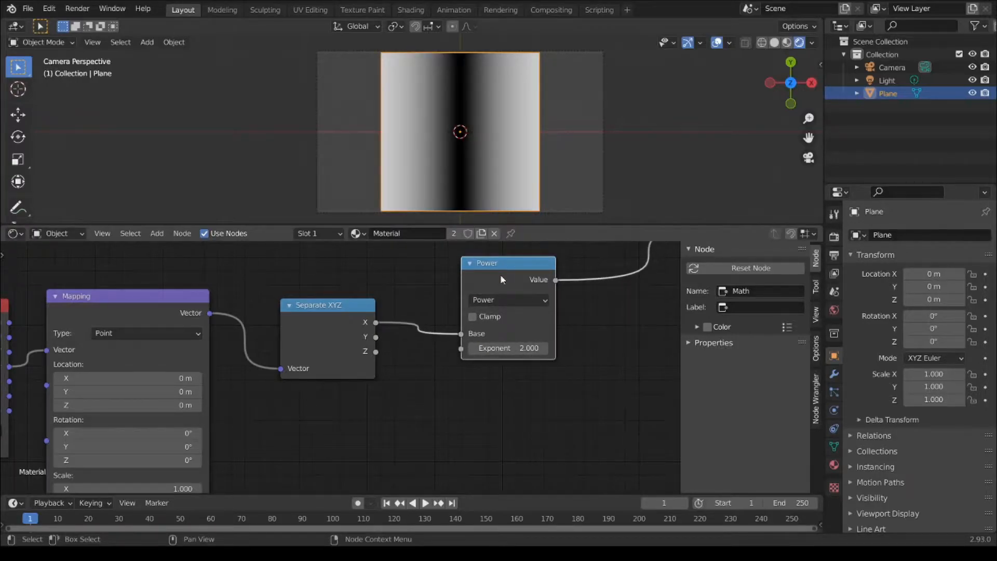
{"action": "key", "text": "shift+d"}
{"action": "left_click", "coordinate": [498, 386]}
{"action": "left_click_drag", "start_coordinate": [346, 332], "coordinate": [507, 435]}
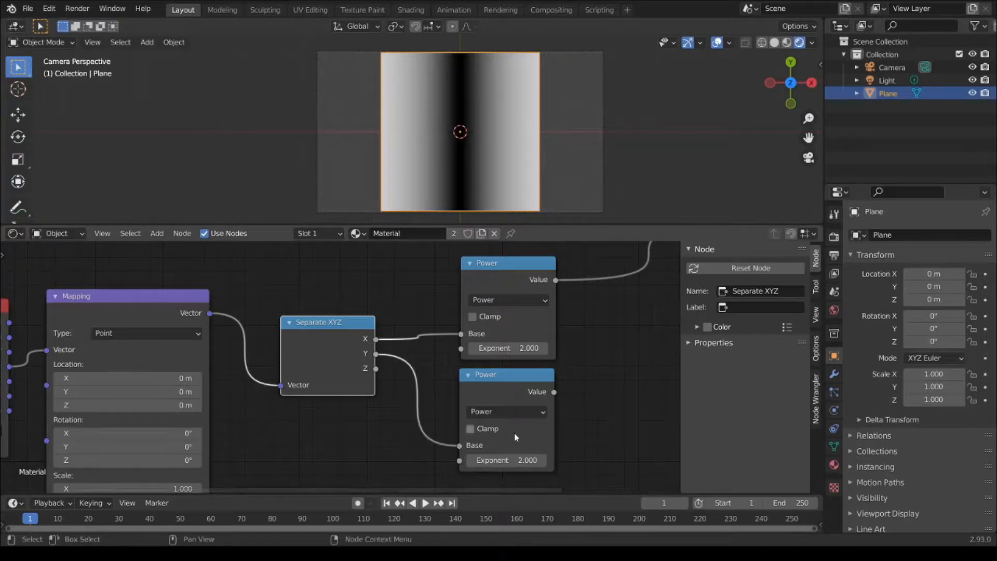
- Duplicate the upper Power node onto its link to the Viewer and connect the lower Power node's output to the copy's second input
{"action": "left_click", "coordinate": [494, 271]}
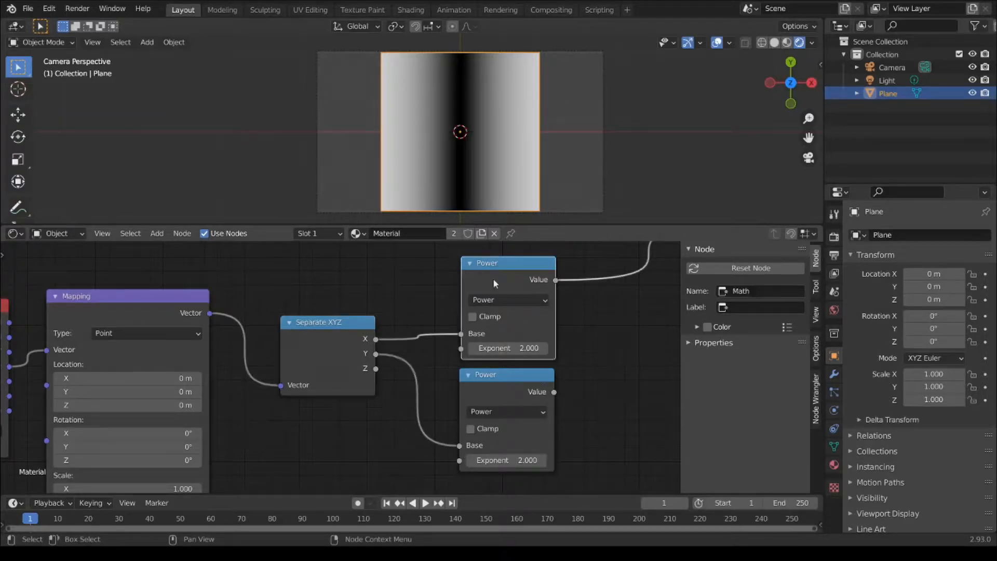
{"action": "key", "text": "shift+d"}
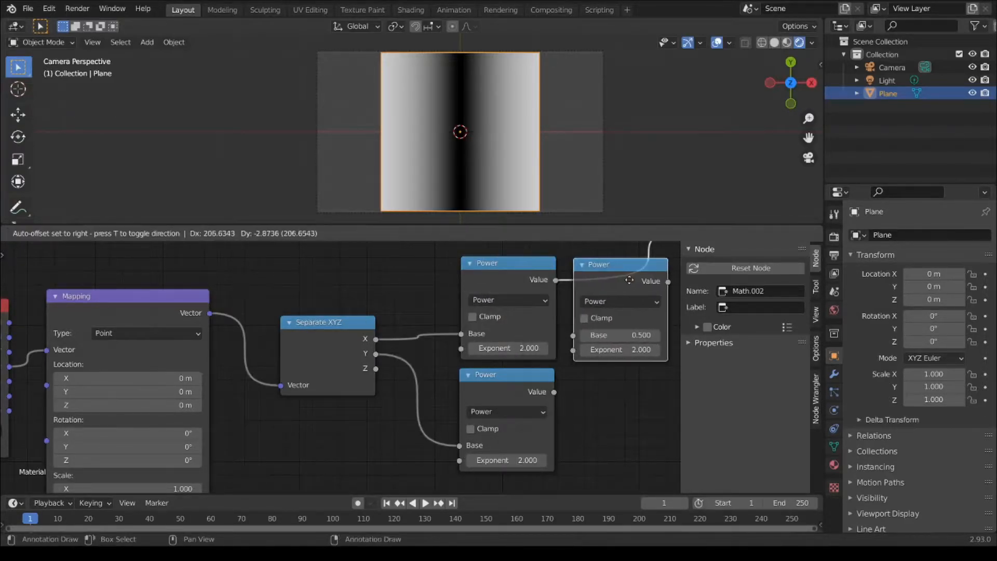
{"action": "left_click", "coordinate": [667, 278]}
{"action": "middle_click_drag", "start_coordinate": [525, 392], "coordinate": [341, 406]}
{"action": "left_click", "coordinate": [475, 315]}
{"action": "left_click", "coordinate": [476, 316]}
{"action": "left_click_drag", "start_coordinate": [371, 406], "coordinate": [428, 364]}
- Set the new combining node's operation to Add and move the Viewer and Material Output nodes farther along to make room
{"action": "left_click", "coordinate": [481, 312]}
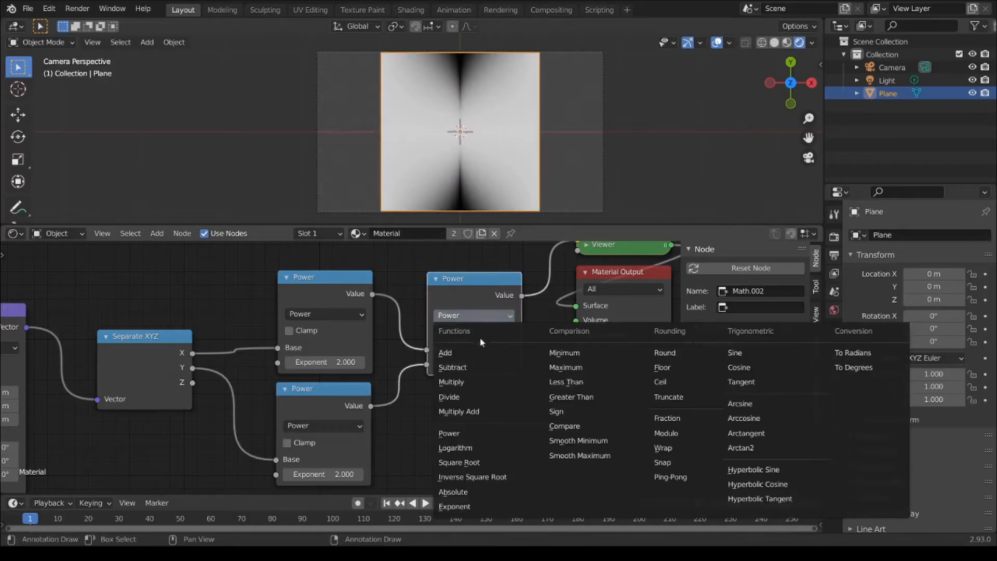
{"action": "left_click", "coordinate": [481, 355]}
{"action": "left_click_drag", "start_coordinate": [638, 276], "coordinate": [660, 280]}
{"action": "scroll", "coordinate": [598, 344], "scroll_direction": "down", "scroll_amount": 2}
{"action": "middle_click_drag", "start_coordinate": [563, 401], "coordinate": [491, 405]}
{"action": "left_click_drag", "start_coordinate": [571, 292], "coordinate": [647, 283]}
{"action": "left_click", "coordinate": [551, 312]}
{"action": "left_click_drag", "start_coordinate": [416, 291], "coordinate": [407, 291]}
{"action": "middle_click_drag", "start_coordinate": [467, 344], "coordinate": [464, 345]}
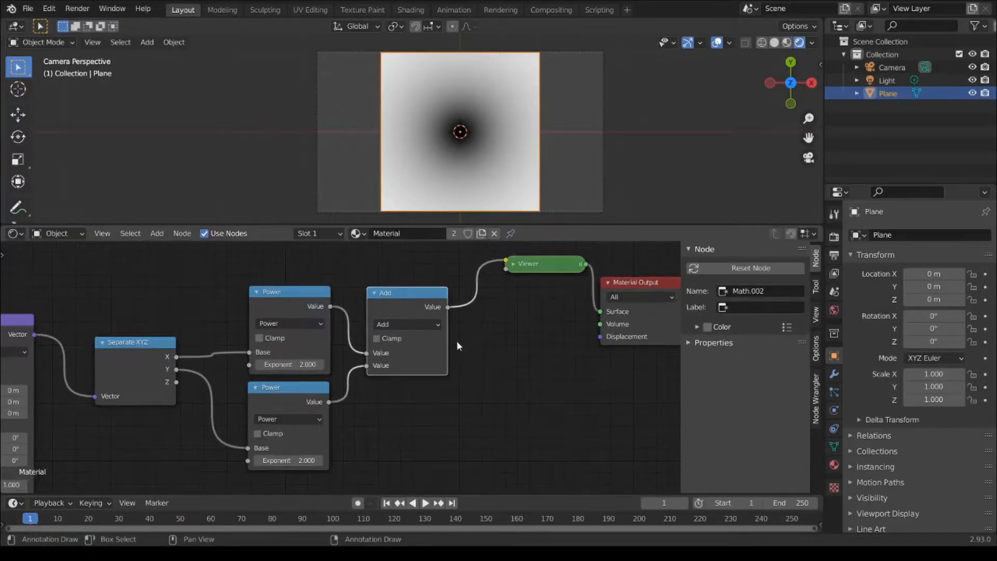
- Duplicate the Add node onto its link to the Viewer and set the copy's operation to Less Than
{"action": "key", "text": "shift+d"}
{"action": "left_click", "coordinate": [519, 288]}
{"action": "middle_click_drag", "start_coordinate": [515, 402], "coordinate": [494, 410]}
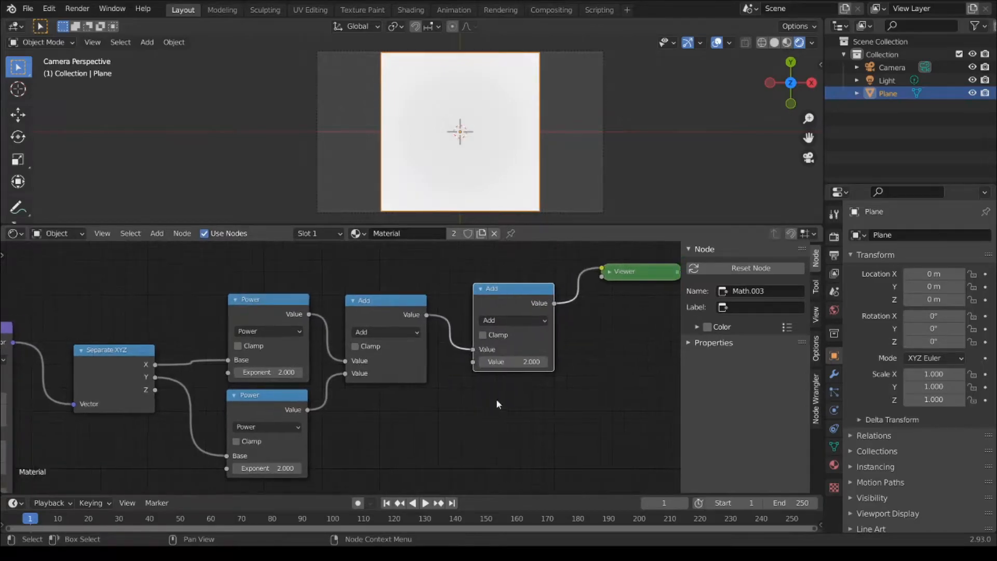
{"action": "left_click", "coordinate": [510, 320]}
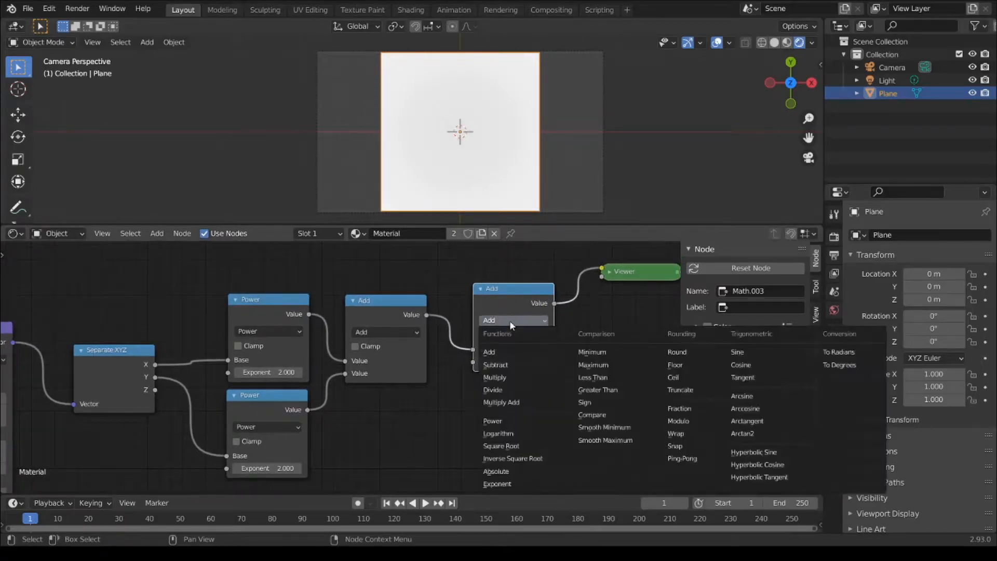
{"action": "left_click", "coordinate": [621, 377]}
- Set the Less Than node's threshold to 0.5 and shift the node slightly upward
{"action": "left_click", "coordinate": [519, 362]}
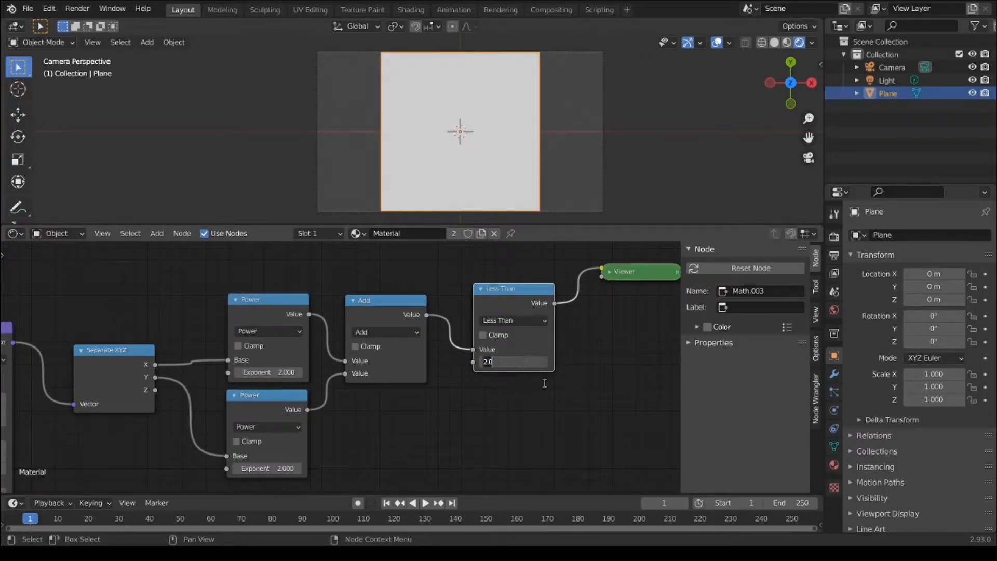
{"action": "key", "text": "BackSpace"}
{"action": "type", "text": ".5"}
{"action": "key", "text": "Return"}
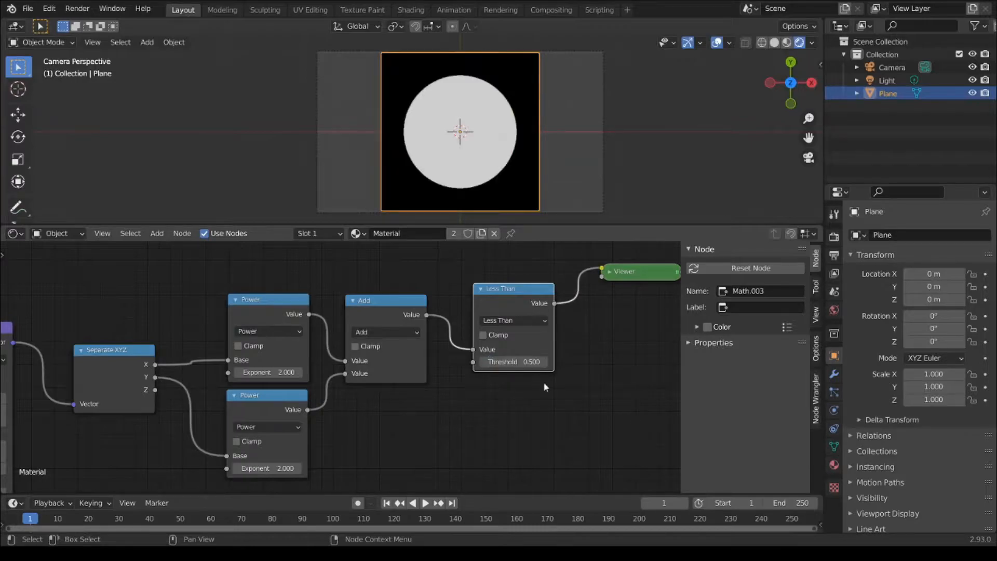
{"action": "left_click_drag", "start_coordinate": [494, 288], "coordinate": [494, 282]}
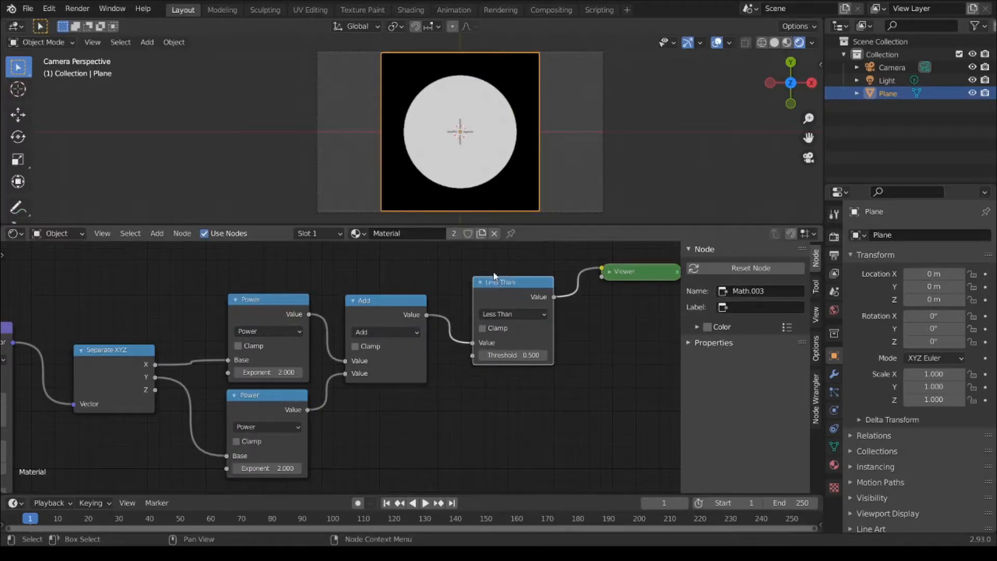
{"action": "key", "text": "shift+d"}
{"action": "left_click", "coordinate": [523, 403]}
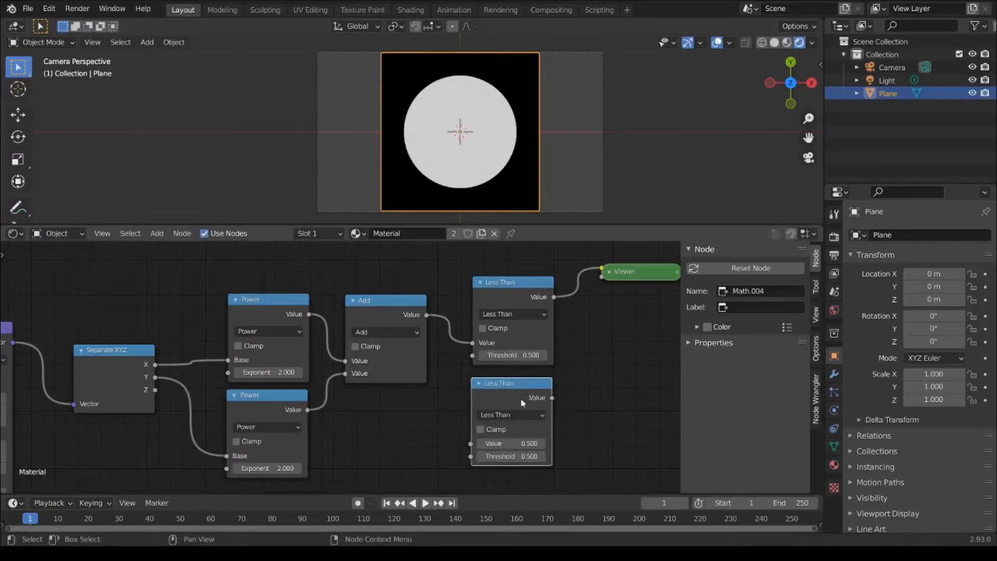
{"action": "key", "text": "x"}
- Duplicate the Less Than node below the original, keeping its input link from Add, and move the Viewer and Material Output nodes aside
{"action": "left_click", "coordinate": [509, 288]}
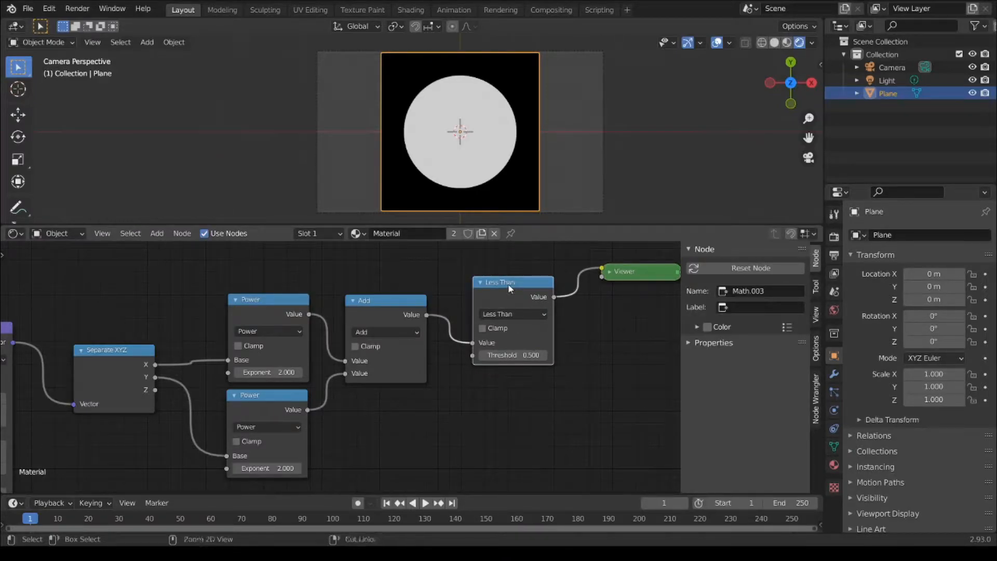
{"action": "key", "text": "shift+d"}
{"action": "left_click", "coordinate": [508, 402]}
{"action": "middle_click_drag", "start_coordinate": [584, 280], "coordinate": [429, 262]}
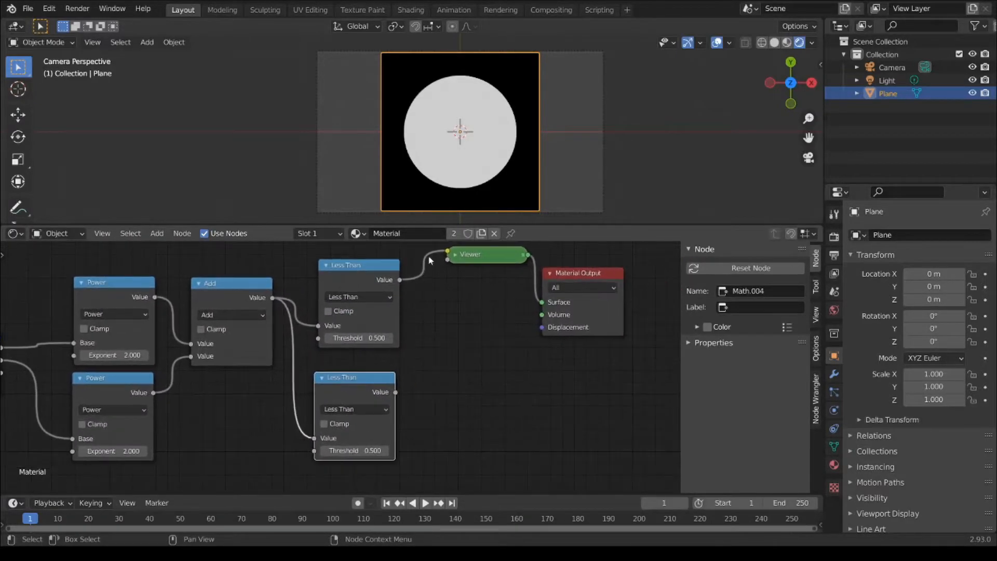
{"action": "left_click_drag", "start_coordinate": [425, 247], "coordinate": [555, 301]}
{"action": "key", "text": "g"}
{"action": "left_click", "coordinate": [576, 318]}
- Set the operation of the lower Less Than copy to Greater Than
{"action": "left_click", "coordinate": [344, 379]}
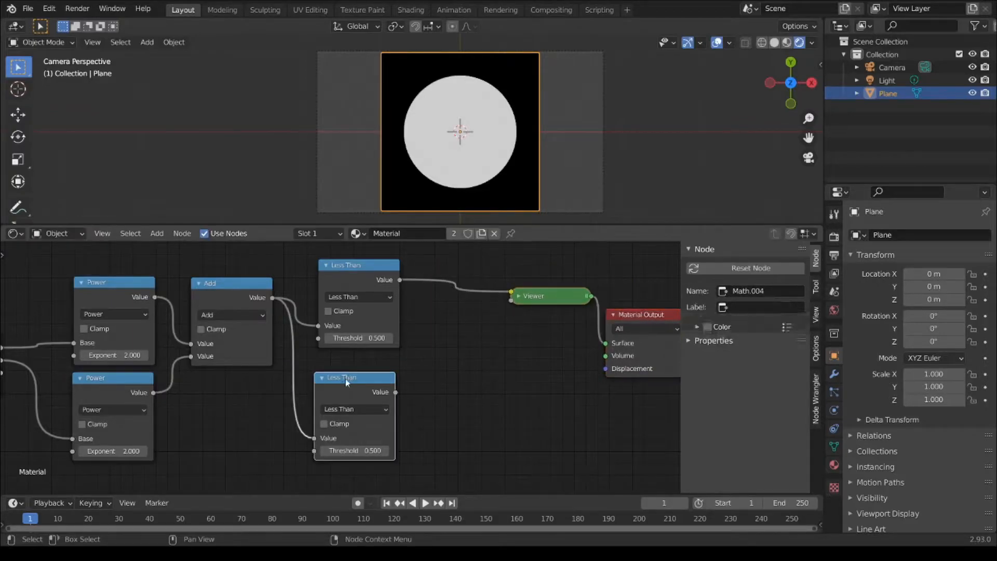
{"action": "left_click", "coordinate": [361, 408]}
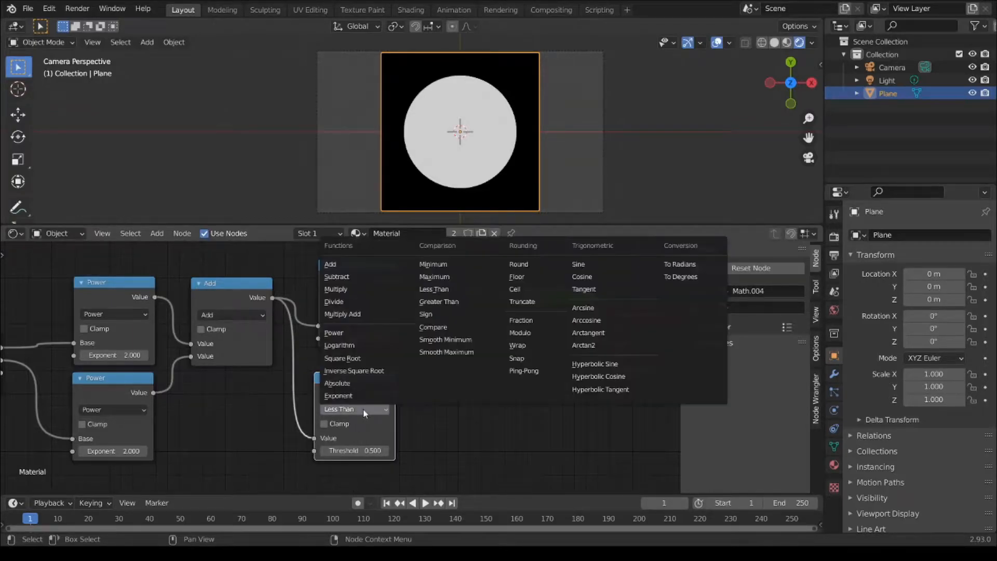
{"action": "left_click", "coordinate": [443, 302]}
- Duplicate the Less Than node onto its Viewer link, connect Greater Than to the copy's second input, and set the copy to Multiply
{"action": "left_click", "coordinate": [347, 269]}
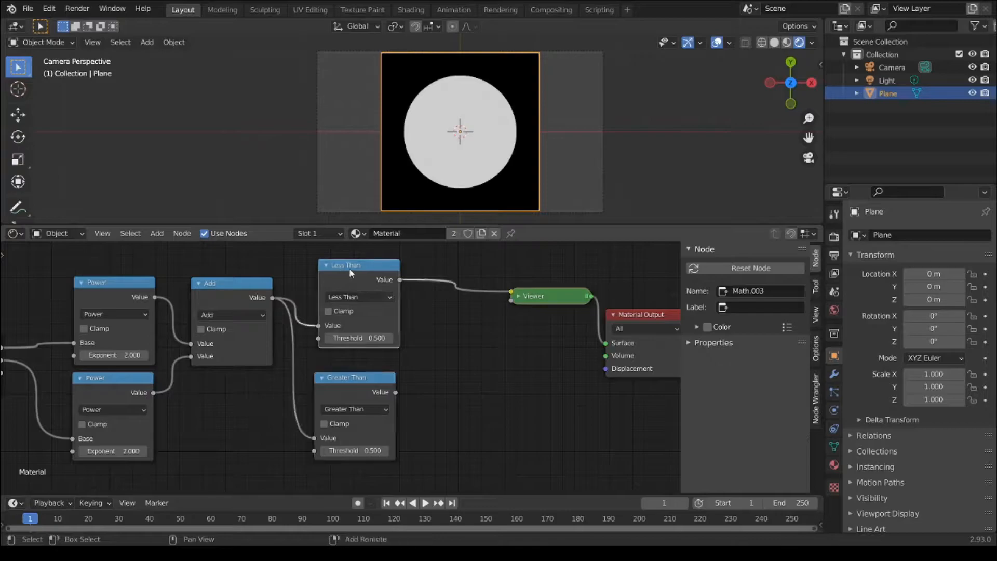
{"action": "key", "text": "shift+d"}
{"action": "left_click", "coordinate": [475, 269]}
{"action": "left_click_drag", "start_coordinate": [395, 392], "coordinate": [449, 337]}
{"action": "left_click", "coordinate": [487, 296]}
{"action": "left_click", "coordinate": [472, 350]}
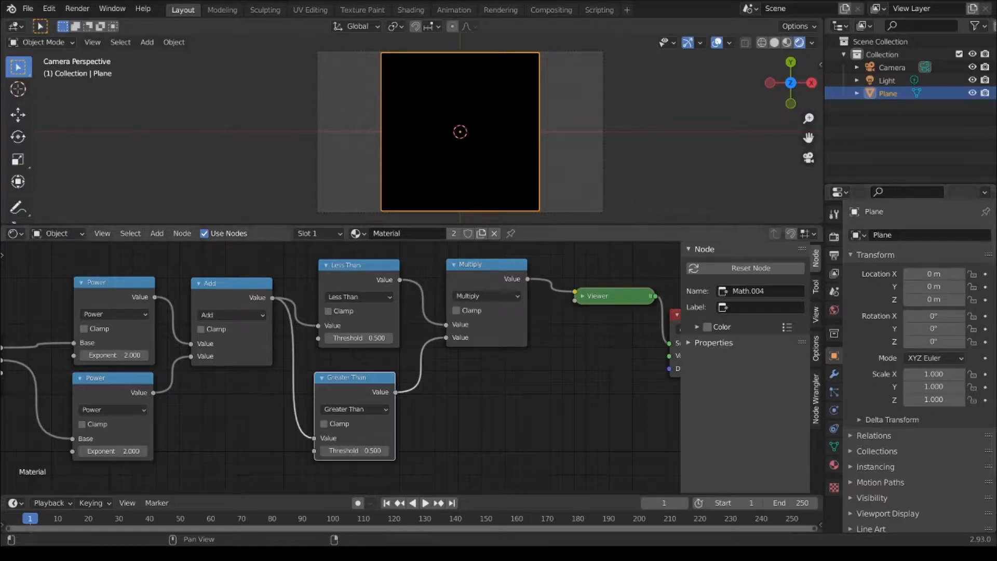
- Set the Less Than threshold to 0.65 and the Greater Than threshold to 0.53, tidying the positions of Add and both comparison nodes
{"action": "mouse_move", "coordinate": [358, 338]}
{"action": "left_mouse_down"}
{"action": "mouse_move", "coordinate": [381, 339]}
{"action": "mouse_move", "coordinate": [355, 339]}
{"action": "mouse_move", "coordinate": [364, 339]}
{"action": "left_mouse_up"}
{"action": "left_click_drag", "start_coordinate": [365, 281], "coordinate": [368, 273]}
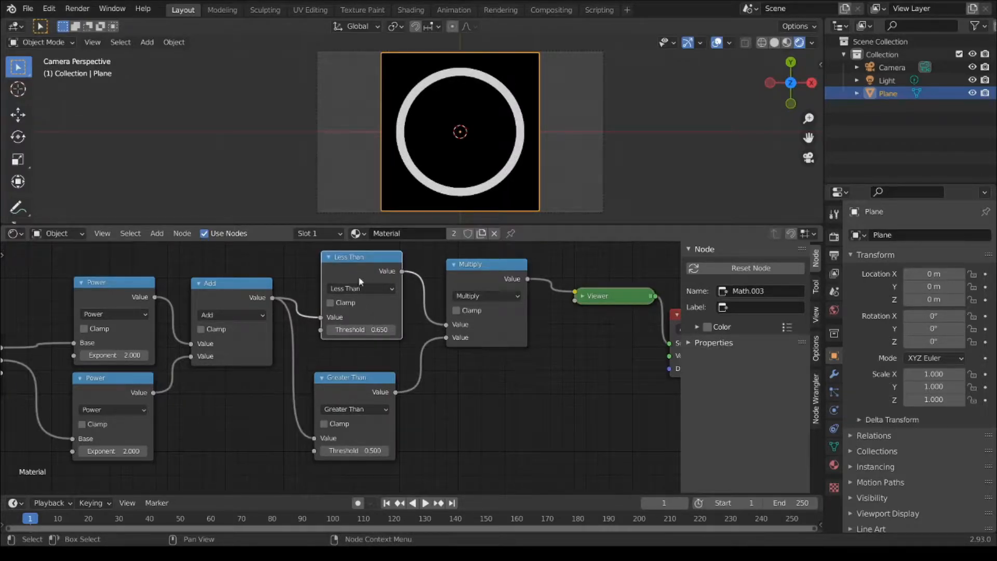
{"action": "left_click_drag", "start_coordinate": [236, 283], "coordinate": [236, 298]}
{"action": "left_click_drag", "start_coordinate": [332, 384], "coordinate": [339, 379]}
{"action": "left_click_drag", "start_coordinate": [362, 254], "coordinate": [360, 266]}
{"action": "left_click_drag", "start_coordinate": [360, 445], "coordinate": [363, 446], "text": "shift"}
- Combine all nodes from Texture Coordinate through Multiply into a node group and return to the main material tree
{"action": "scroll", "coordinate": [495, 387], "scroll_direction": "down", "scroll_amount": 2}
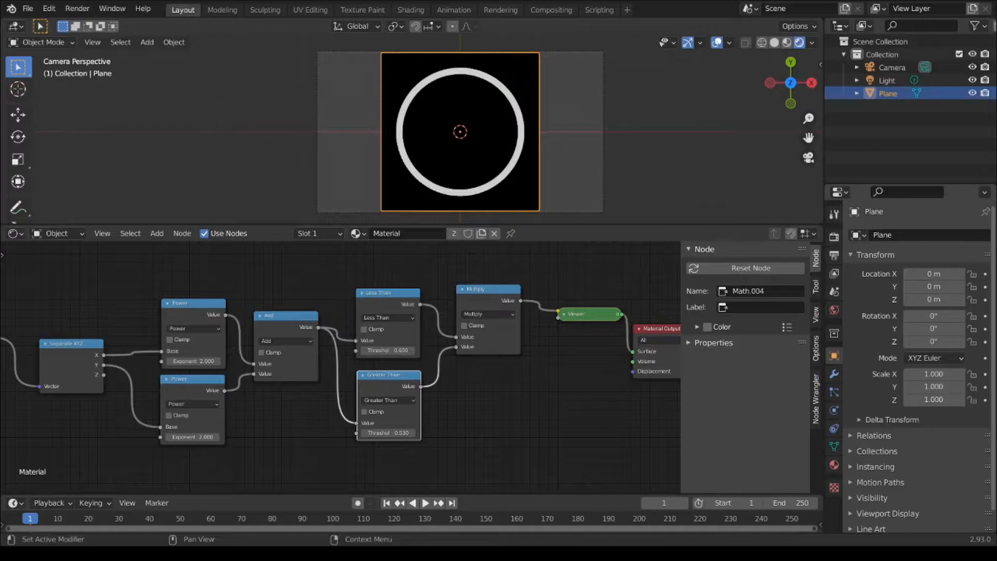
{"action": "scroll", "coordinate": [375, 368], "scroll_direction": "down", "scroll_amount": 3}
{"action": "middle_click_drag", "start_coordinate": [253, 357], "coordinate": [441, 343]}
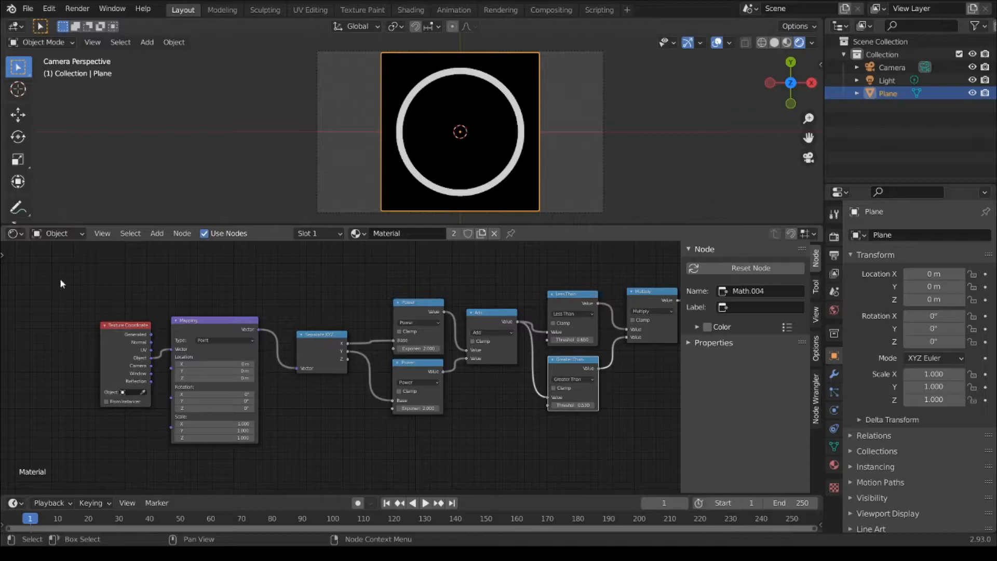
{"action": "middle_click_drag", "start_coordinate": [333, 332], "coordinate": [257, 332]}
{"action": "left_click_drag", "start_coordinate": [23, 268], "coordinate": [607, 471]}
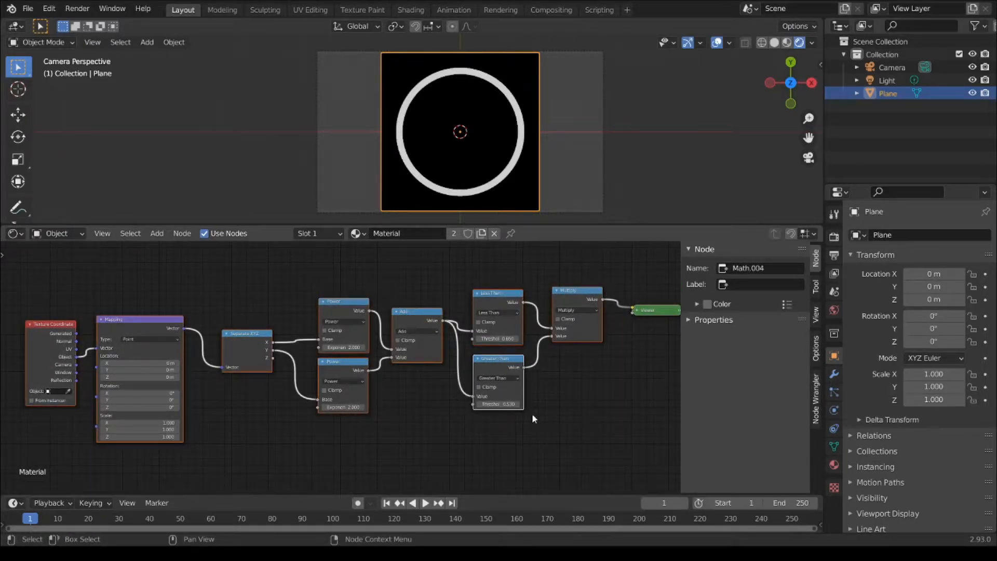
{"action": "key", "text": "ctrl+g"}
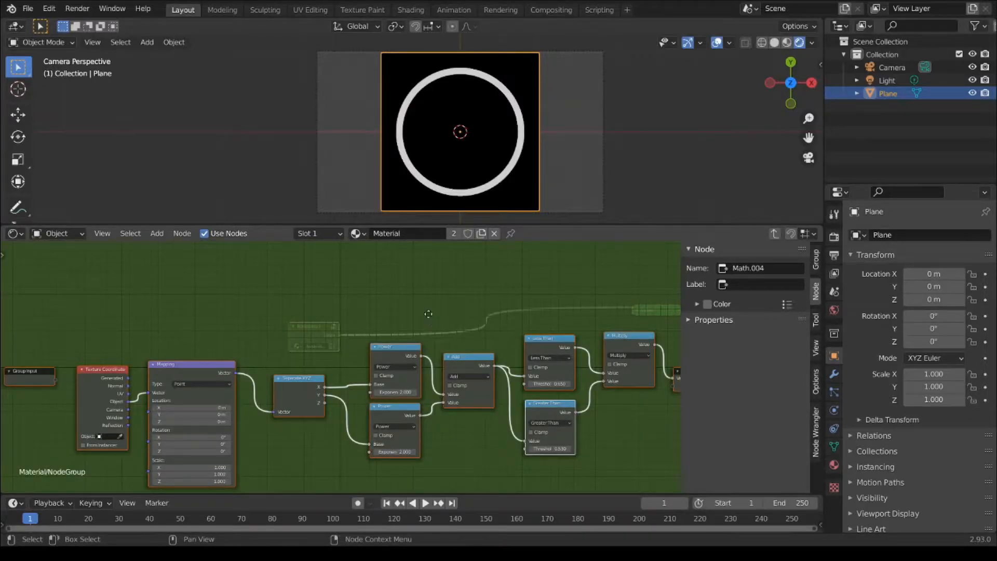
{"action": "key", "text": "Home"}
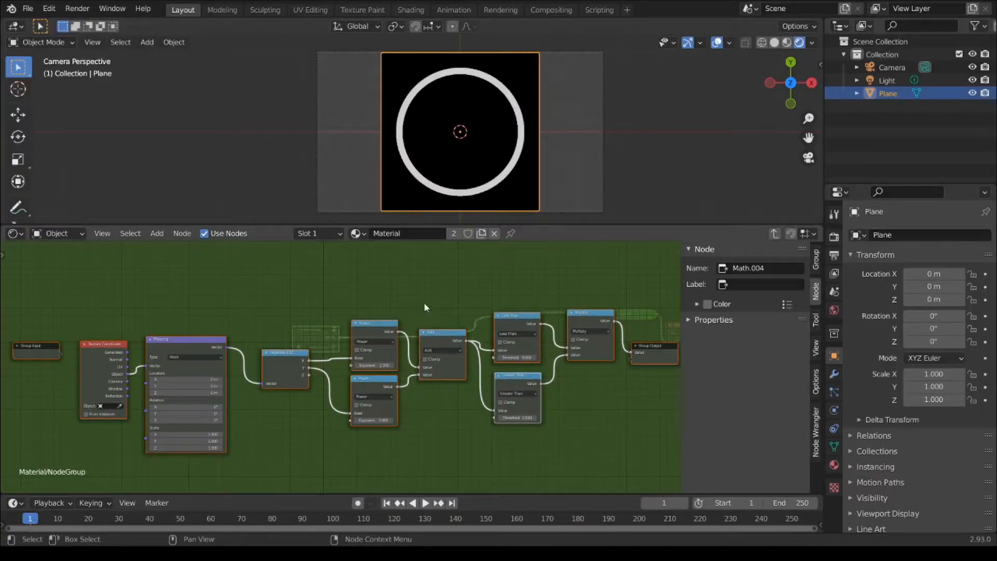
{"action": "key", "text": "Tab"}
{"action": "scroll", "coordinate": [306, 319], "scroll_direction": "up", "scroll_amount": 3}
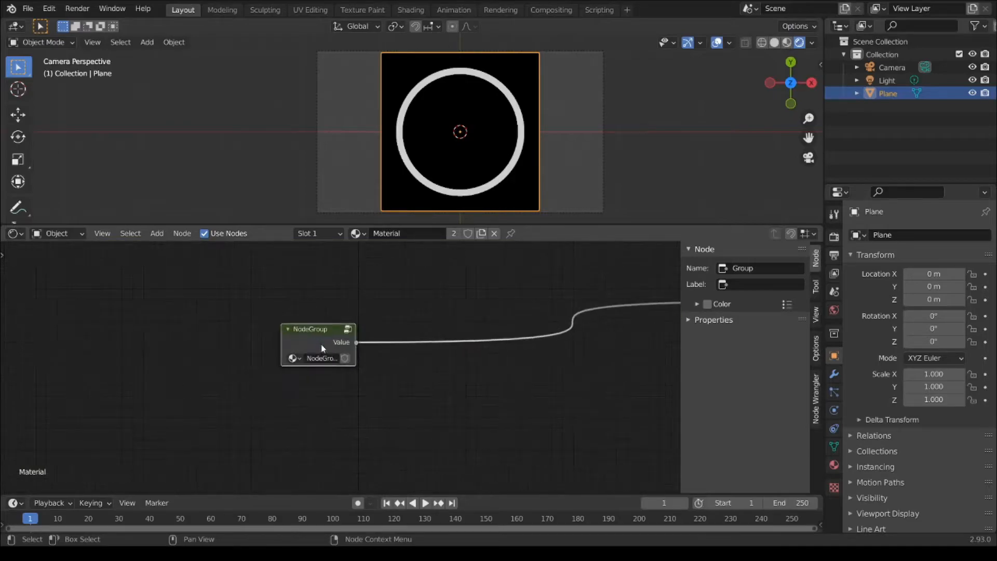
{"action": "scroll", "coordinate": [322, 348], "scroll_direction": "up", "scroll_amount": 2}
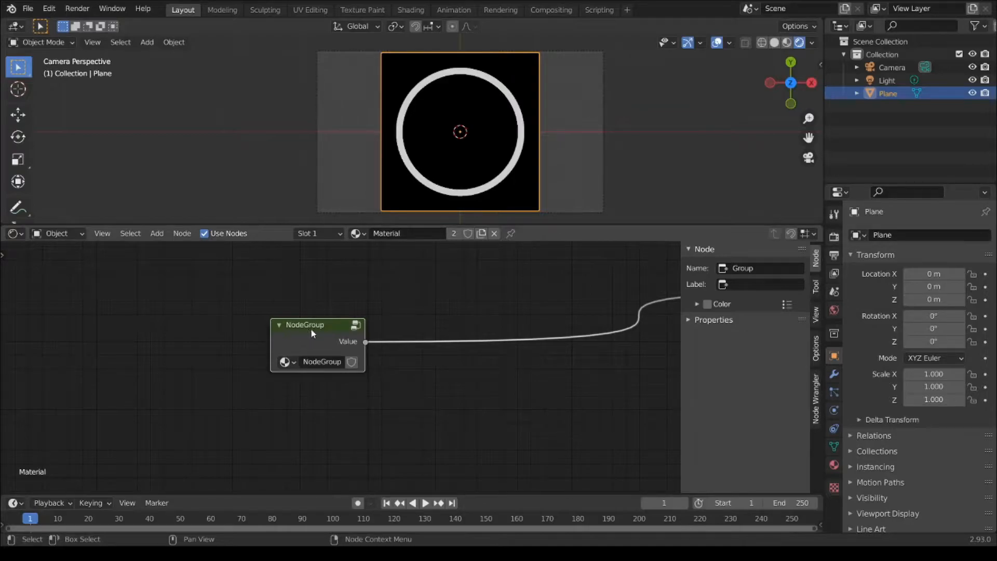
- Enter the node group for editing and move the Group Input node below the Add node, close to the comparison nodes
{"action": "key", "text": "Tab"}
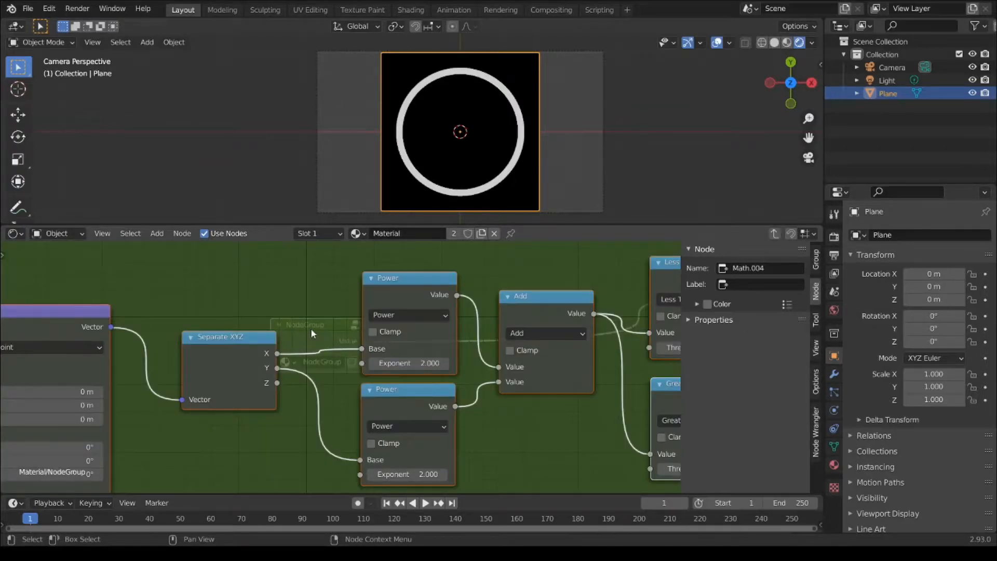
{"action": "scroll", "coordinate": [493, 427], "scroll_direction": "down", "scroll_amount": 1}
{"action": "middle_click_drag", "start_coordinate": [504, 432], "coordinate": [595, 399]}
{"action": "scroll", "coordinate": [455, 401], "scroll_direction": "down", "scroll_amount": 2}
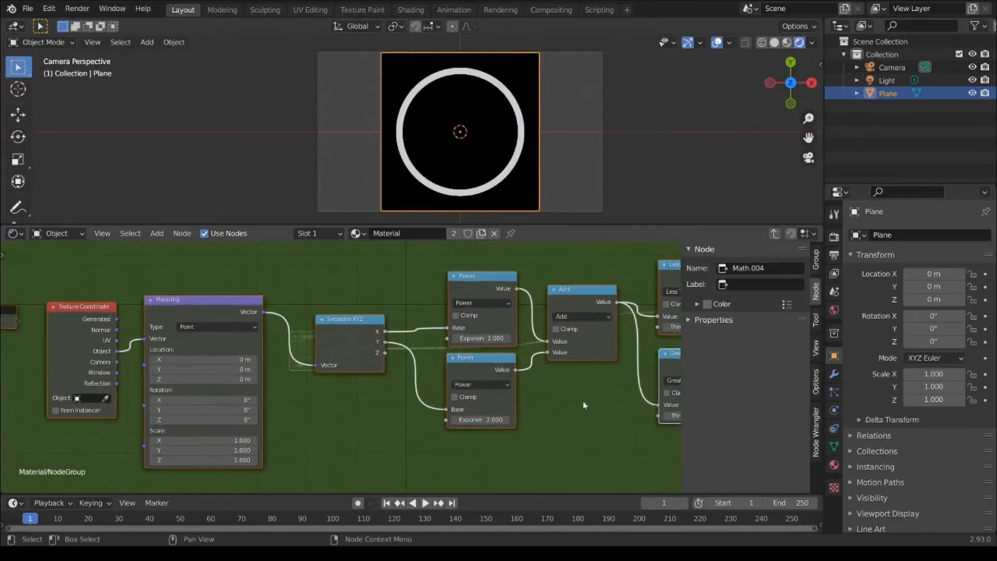
{"action": "middle_click_drag", "start_coordinate": [138, 356], "coordinate": [294, 339]}
{"action": "left_click_drag", "start_coordinate": [144, 292], "coordinate": [574, 433]}
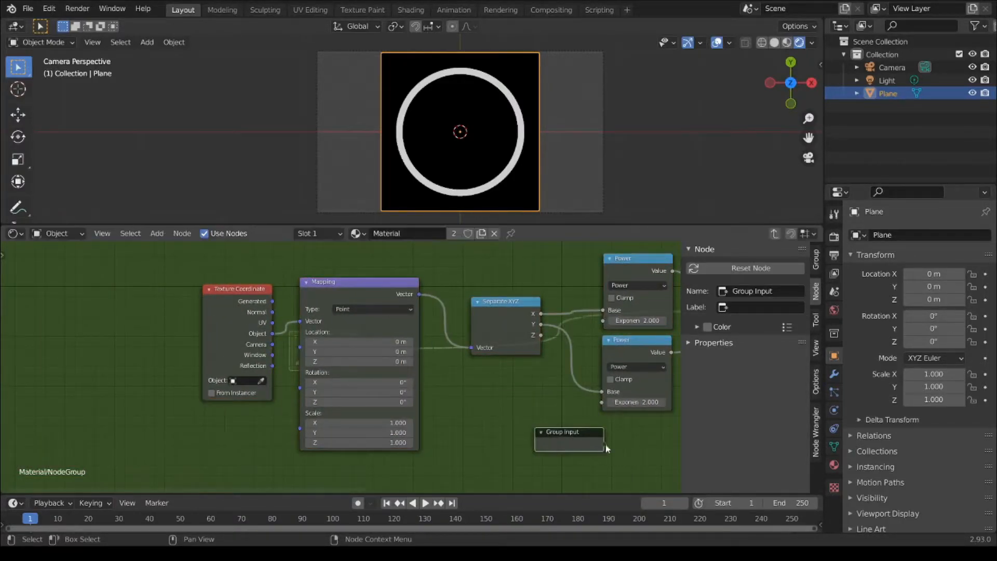
{"action": "middle_click_drag", "start_coordinate": [605, 447], "coordinate": [432, 423]}
{"action": "left_click_drag", "start_coordinate": [409, 414], "coordinate": [396, 418]}
{"action": "middle_click_drag", "start_coordinate": [489, 414], "coordinate": [374, 418]}
{"action": "left_click_drag", "start_coordinate": [266, 428], "coordinate": [434, 397]}
{"action": "middle_click_drag", "start_coordinate": [485, 394], "coordinate": [409, 447]}
{"action": "scroll", "coordinate": [413, 396], "scroll_direction": "up", "scroll_amount": 2}
{"action": "left_click_drag", "start_coordinate": [374, 442], "coordinate": [379, 429]}
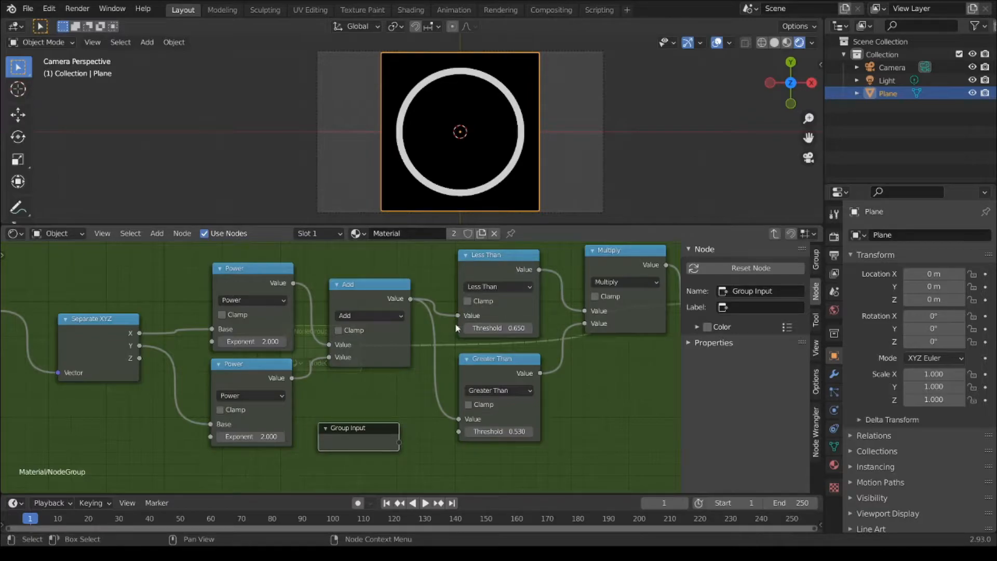
- Expose the Less Than and Greater Than thresholds by connecting each to its own Group Input socket, moving Greater Than aside for clearance
{"action": "left_click_drag", "start_coordinate": [457, 329], "coordinate": [399, 441]}
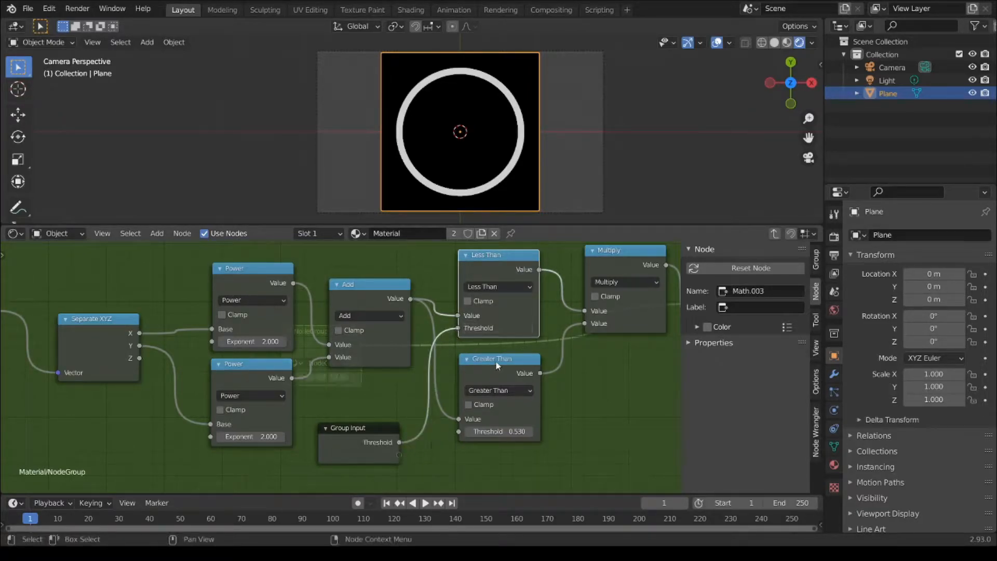
{"action": "left_click_drag", "start_coordinate": [496, 361], "coordinate": [541, 376]}
{"action": "left_click_drag", "start_coordinate": [505, 446], "coordinate": [356, 454]}
- Rename the first group input, which feeds the Less Than threshold, to OuterLine
{"action": "left_click", "coordinate": [815, 258]}
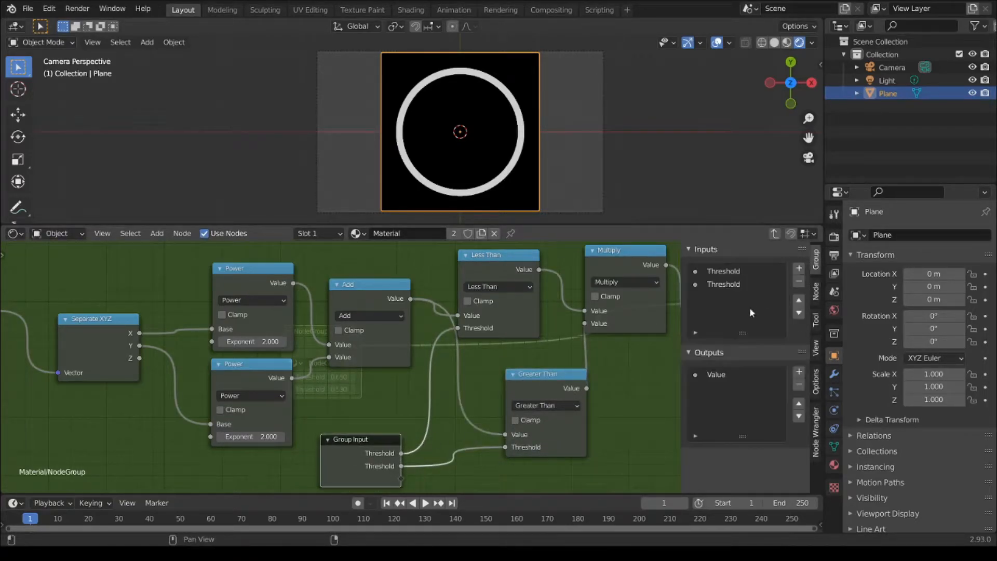
{"action": "left_click", "coordinate": [723, 274]}
{"action": "left_click", "coordinate": [789, 346]}
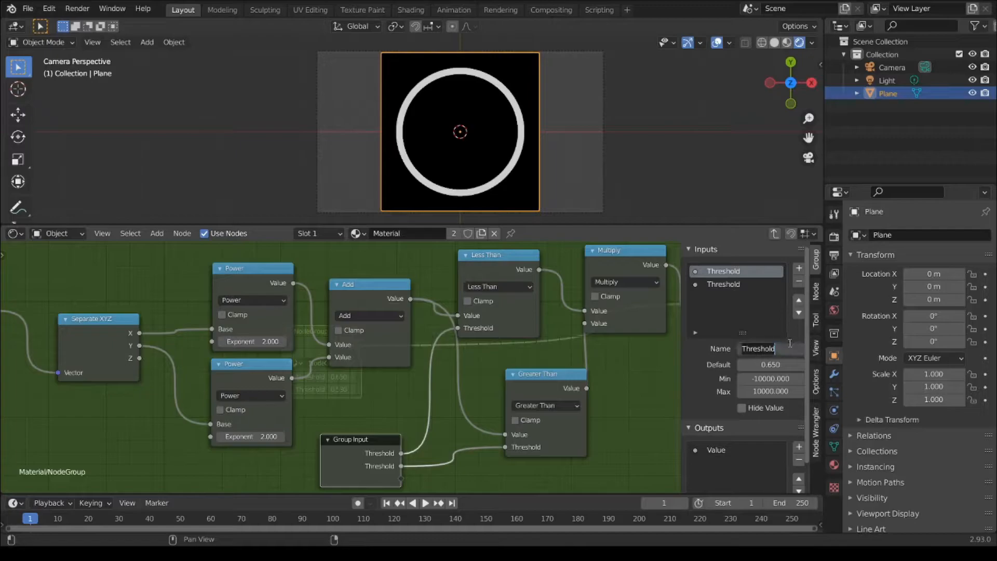
{"action": "type", "text": "OuterLine"}
{"action": "key", "text": "Return"}
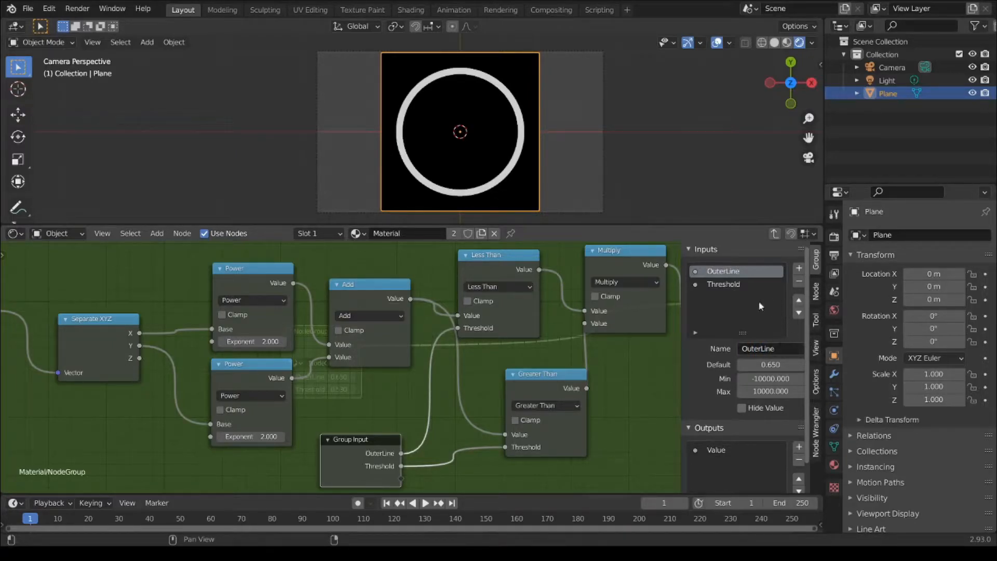
- Rename the second group input, which feeds the Greater Than threshold, to InnerLine
{"action": "left_click", "coordinate": [724, 284]}
{"action": "left_click", "coordinate": [788, 349]}
{"action": "type", "text": "InnerLine"}
{"action": "key", "text": "Return"}
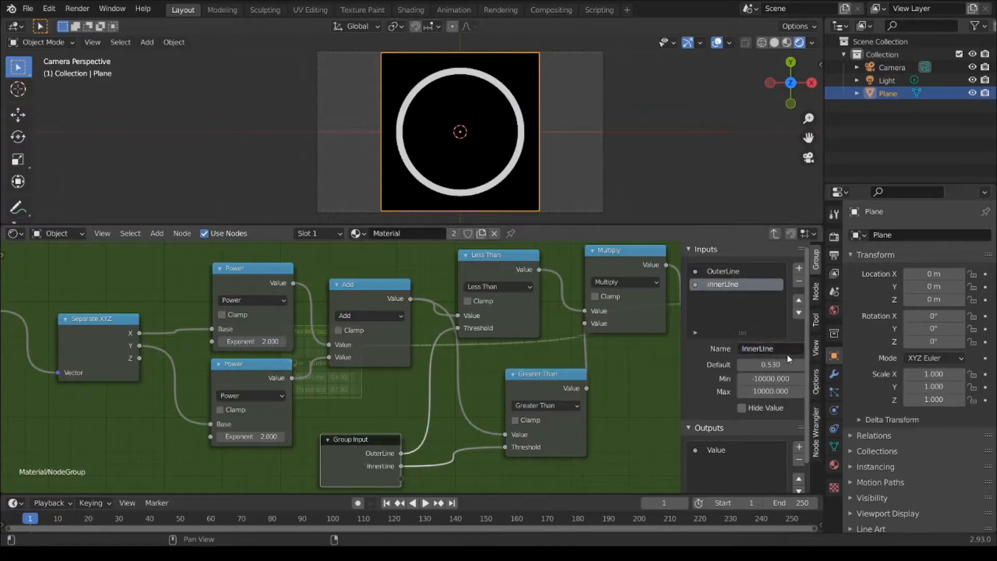
- Adjust the Group Input node's position and leave the node group to return to the main material tree
{"action": "scroll", "coordinate": [532, 414], "scroll_direction": "down", "scroll_amount": 1}
{"action": "middle_click_drag", "start_coordinate": [533, 414], "coordinate": [542, 353]}
{"action": "left_click_drag", "start_coordinate": [380, 381], "coordinate": [366, 388]}
{"action": "left_click", "coordinate": [475, 331]}
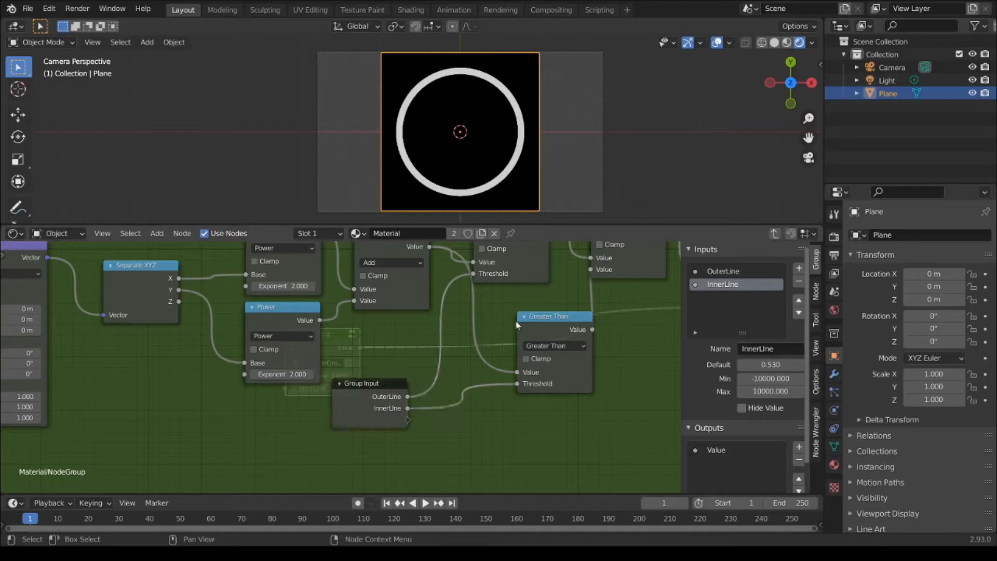
{"action": "left_click", "coordinate": [775, 233]}
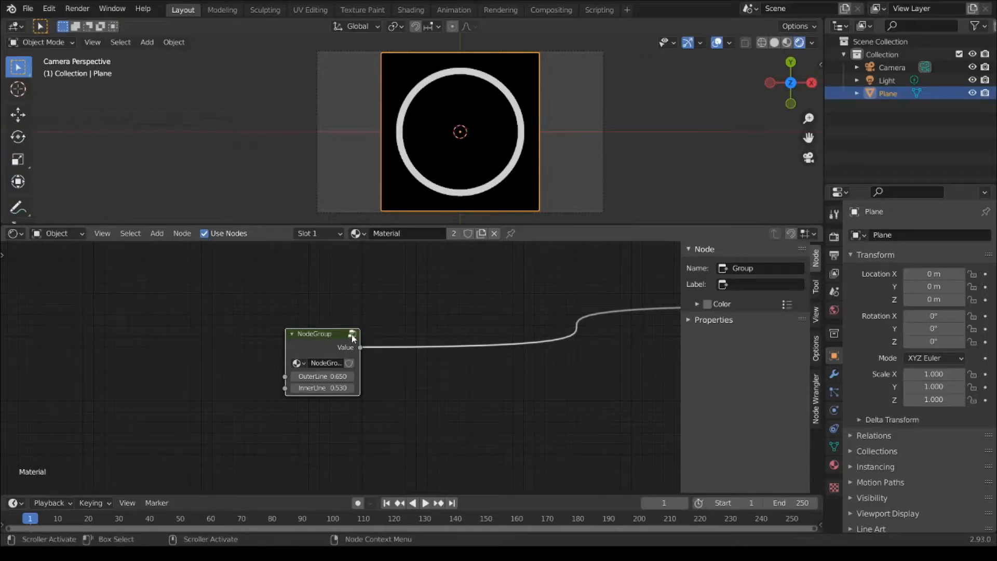
- Look inside the node group at its internal nodes and return to the main material tree
{"action": "left_click", "coordinate": [352, 335]}
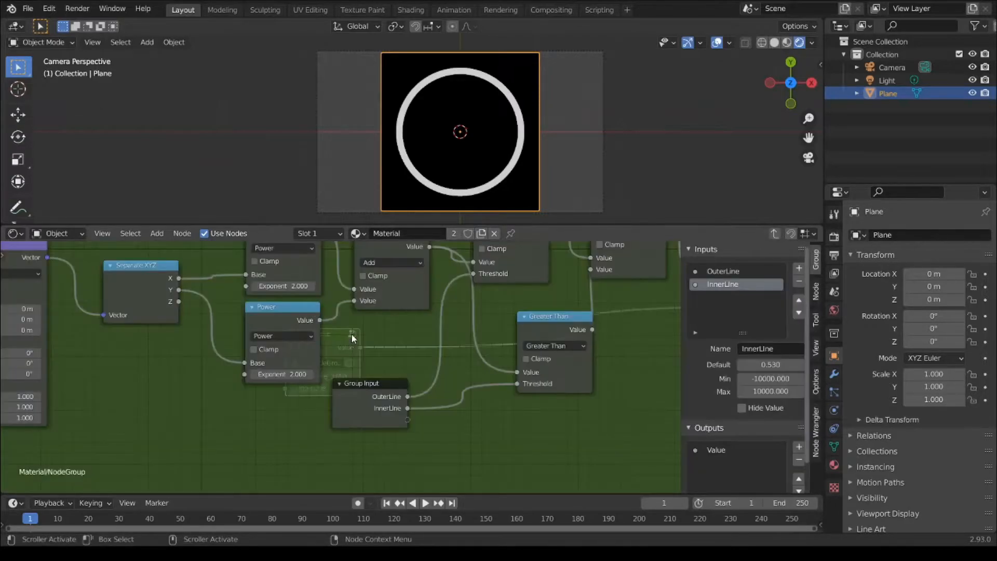
{"action": "key", "text": "Tab"}
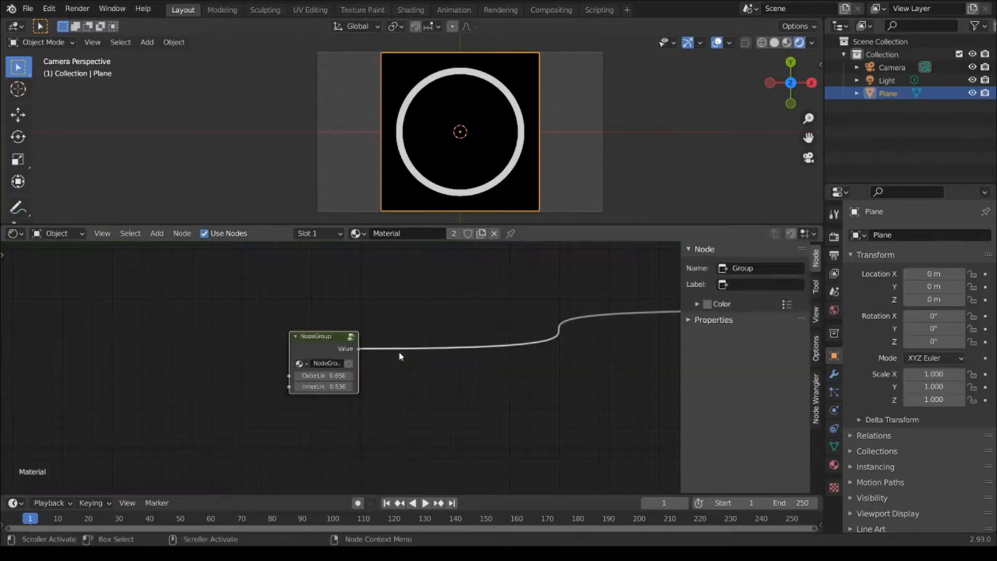
{"action": "key", "text": "Tab"}
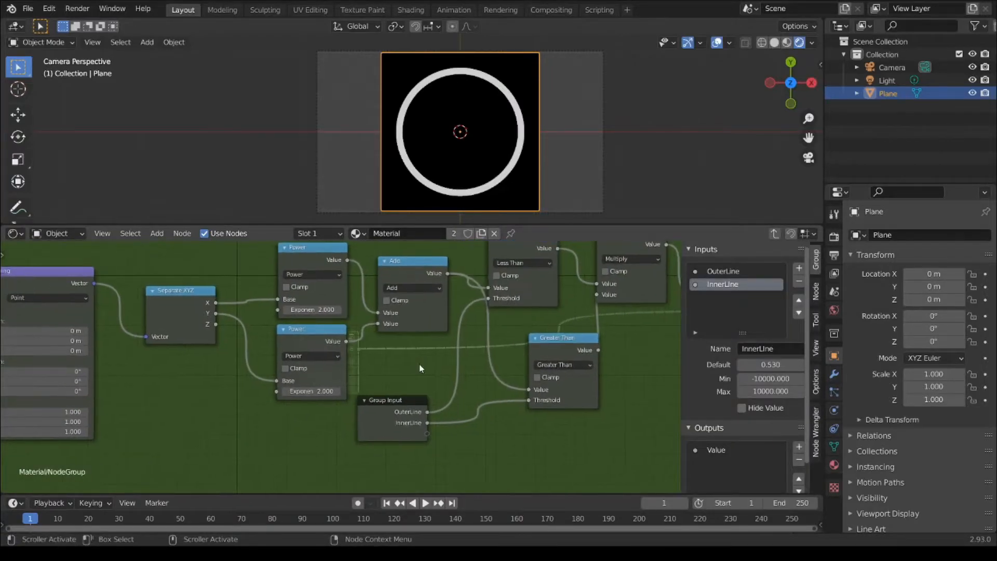
{"action": "key", "text": "Tab"}
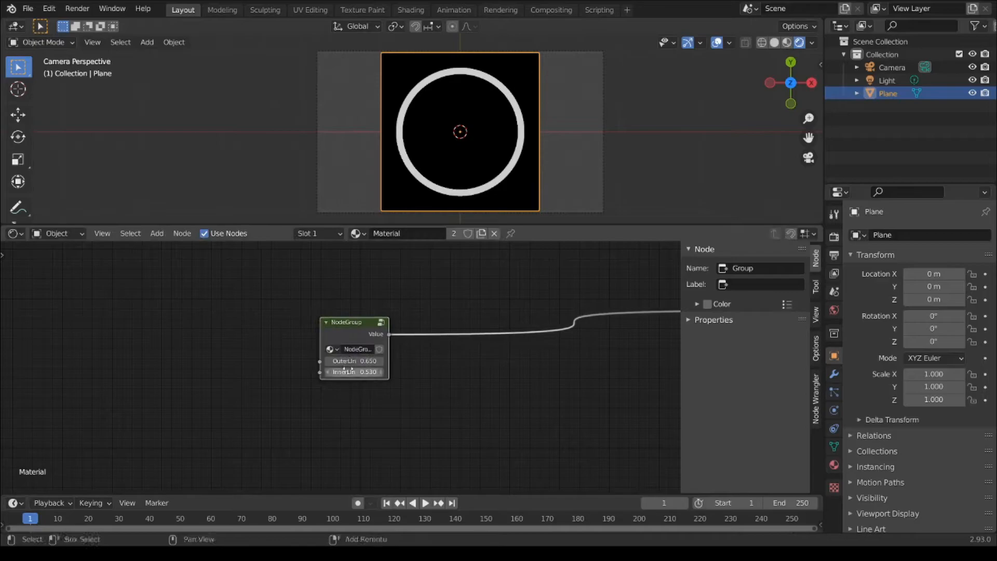
- Reposition the ring node group slightly and place a duplicate of it directly below the original
{"action": "mouse_move", "coordinate": [345, 361]}
{"action": "left_mouse_down"}
{"action": "mouse_move", "coordinate": [365, 372]}
{"action": "mouse_move", "coordinate": [347, 372]}
{"action": "left_mouse_up"}
{"action": "left_click_drag", "start_coordinate": [357, 335], "coordinate": [346, 320]}
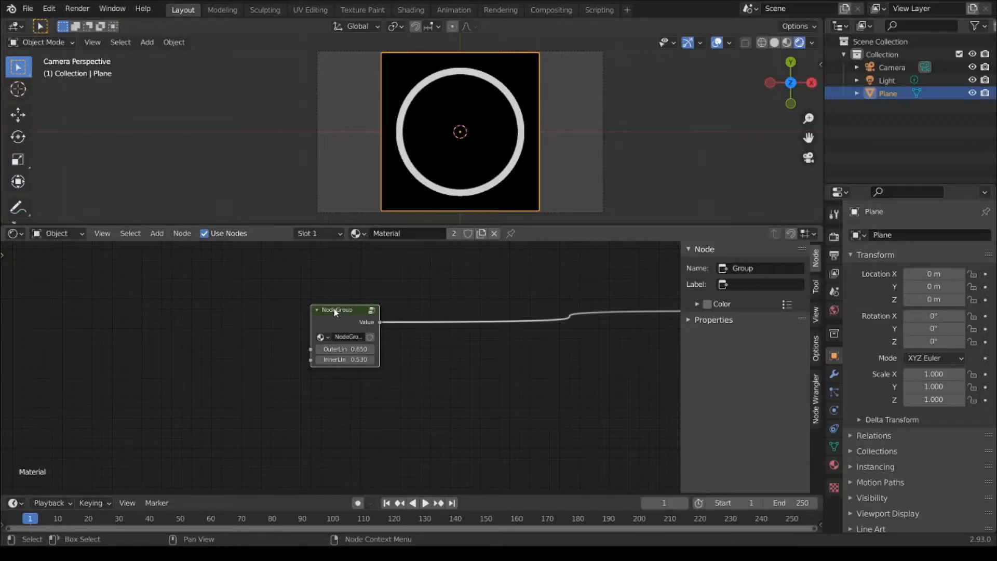
{"action": "key", "text": "shift+d"}
{"action": "left_click", "coordinate": [341, 414]}
{"action": "left_click", "coordinate": [357, 310]}
{"action": "left_click", "coordinate": [470, 375]}
- Insert an Add math node on the original group's output link and connect the duplicate group to its second value
{"action": "key", "text": "shift+a"}
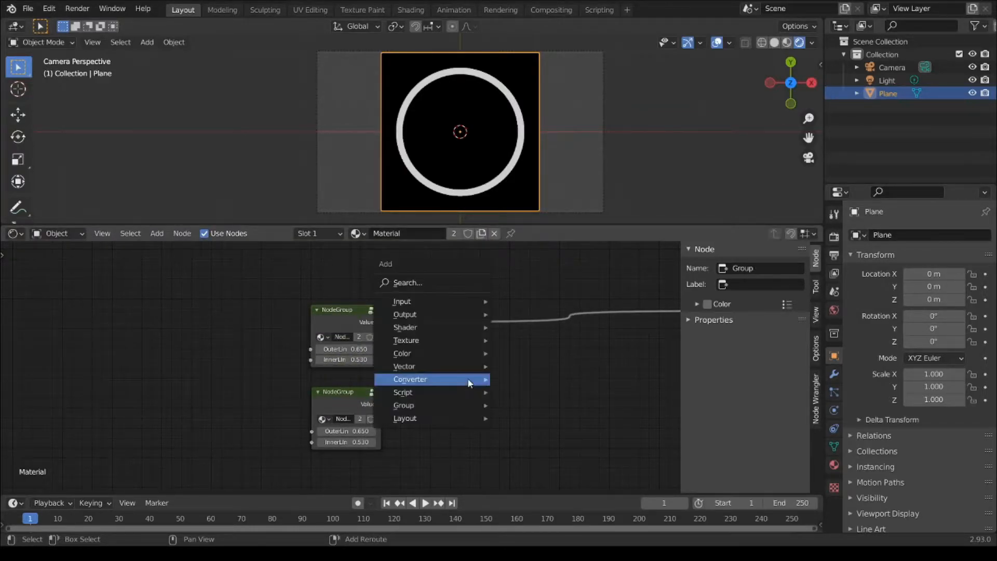
{"action": "mouse_move", "coordinate": [467, 383]}
{"action": "left_click", "coordinate": [533, 280]}
{"action": "left_click", "coordinate": [510, 321]}
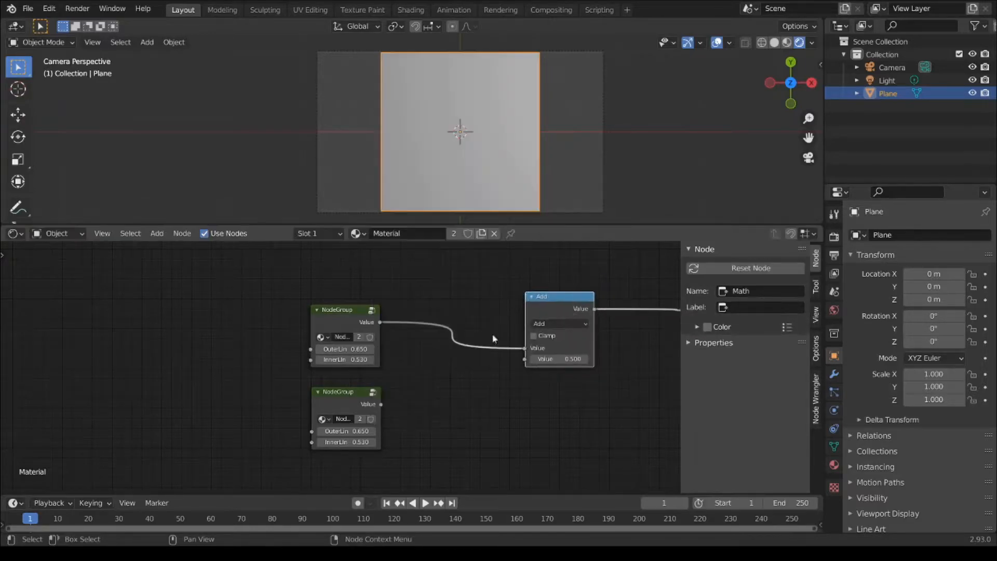
{"action": "left_click_drag", "start_coordinate": [381, 404], "coordinate": [523, 358]}
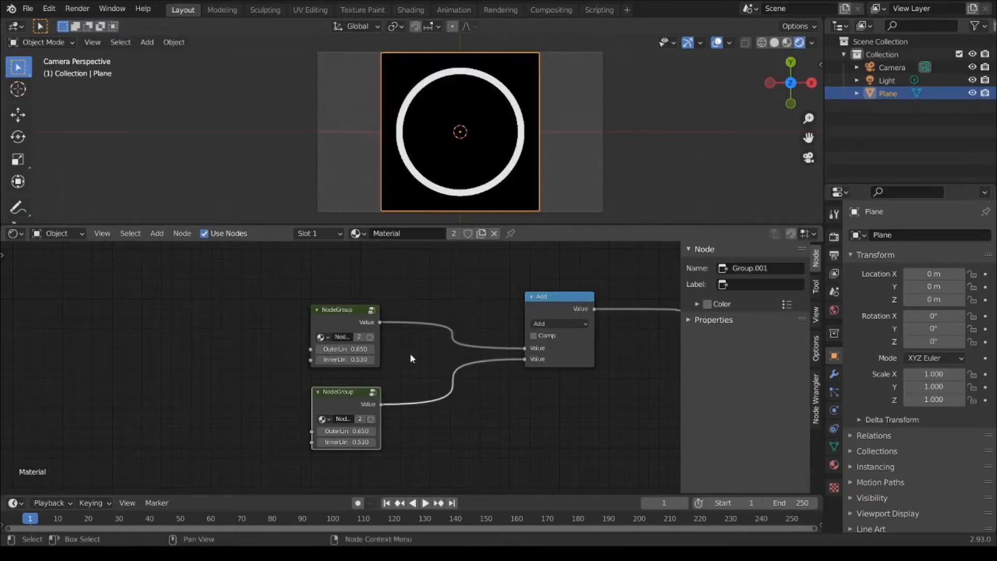
- Set the lower group's OuterLine to 0.900 and InnerLine to 0.800, and the upper group's InnerLine to 0.620
{"action": "mouse_move", "coordinate": [343, 431]}
{"action": "left_mouse_down"}
{"action": "mouse_move", "coordinate": [392, 442]}
{"action": "mouse_move", "coordinate": [358, 441]}
{"action": "mouse_move", "coordinate": [348, 431]}
{"action": "mouse_move", "coordinate": [363, 431]}
{"action": "mouse_move", "coordinate": [328, 442]}
{"action": "mouse_move", "coordinate": [345, 431]}
{"action": "mouse_move", "coordinate": [334, 431]}
{"action": "mouse_move", "coordinate": [341, 442]}
{"action": "mouse_move", "coordinate": [333, 442]}
{"action": "left_mouse_up"}
{"action": "left_click_drag", "start_coordinate": [344, 360], "coordinate": [358, 359]}
{"action": "left_click", "coordinate": [503, 399]}
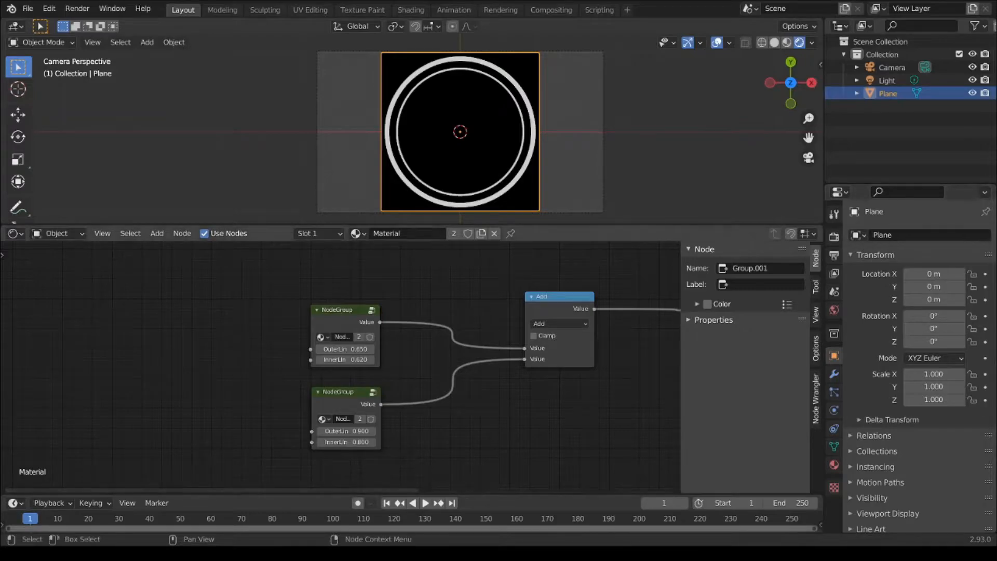
- Add a Separate XYZ node in the empty area below the node groups and preview its X output on the plane
{"action": "middle_click_drag", "start_coordinate": [476, 436], "coordinate": [493, 347]}
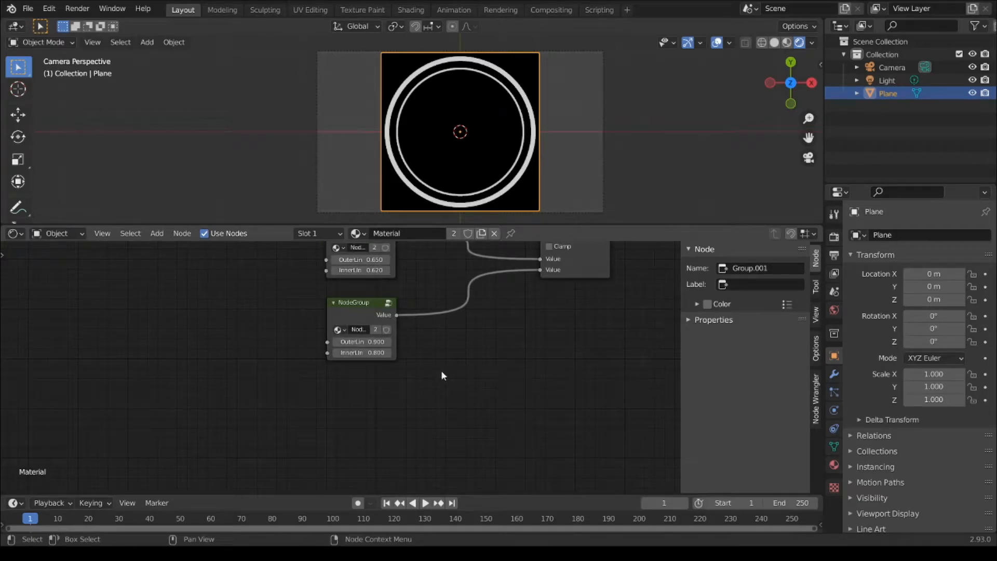
{"action": "middle_click_drag", "start_coordinate": [407, 419], "coordinate": [371, 388]}
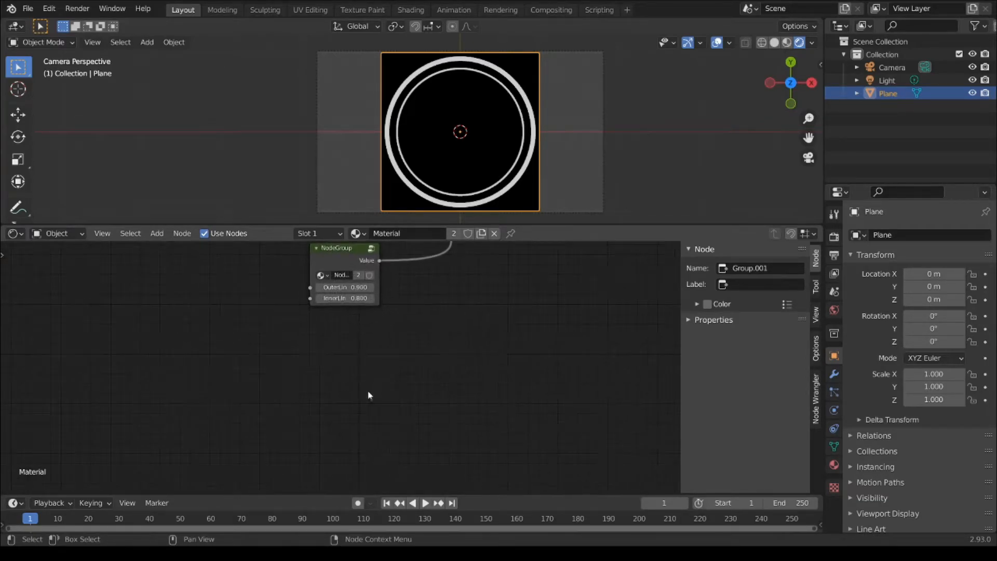
{"action": "scroll", "coordinate": [439, 367], "scroll_direction": "down", "scroll_amount": 1}
{"action": "middle_click_drag", "start_coordinate": [439, 368], "coordinate": [403, 358]}
{"action": "key", "text": "shift+a"}
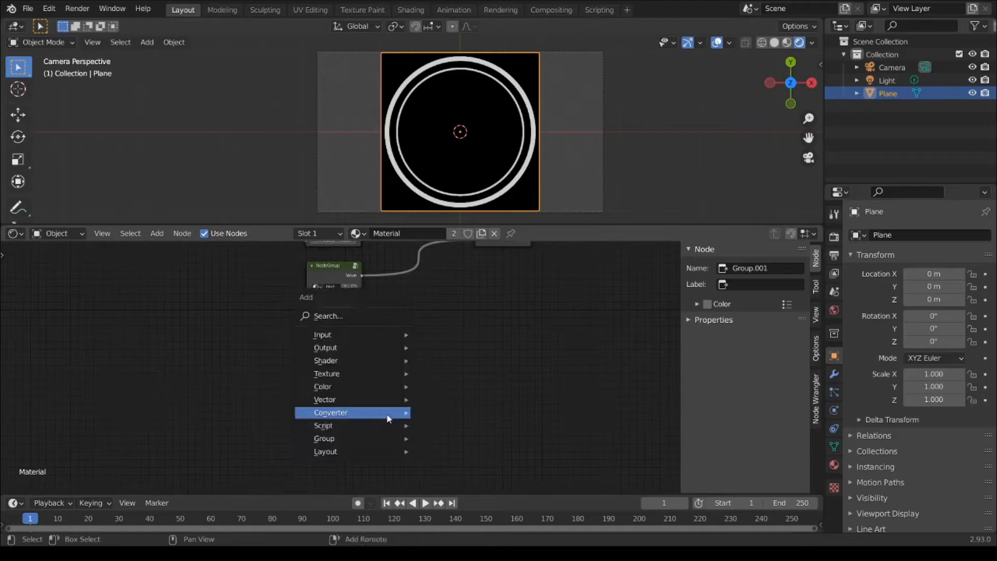
{"action": "mouse_move", "coordinate": [363, 412]}
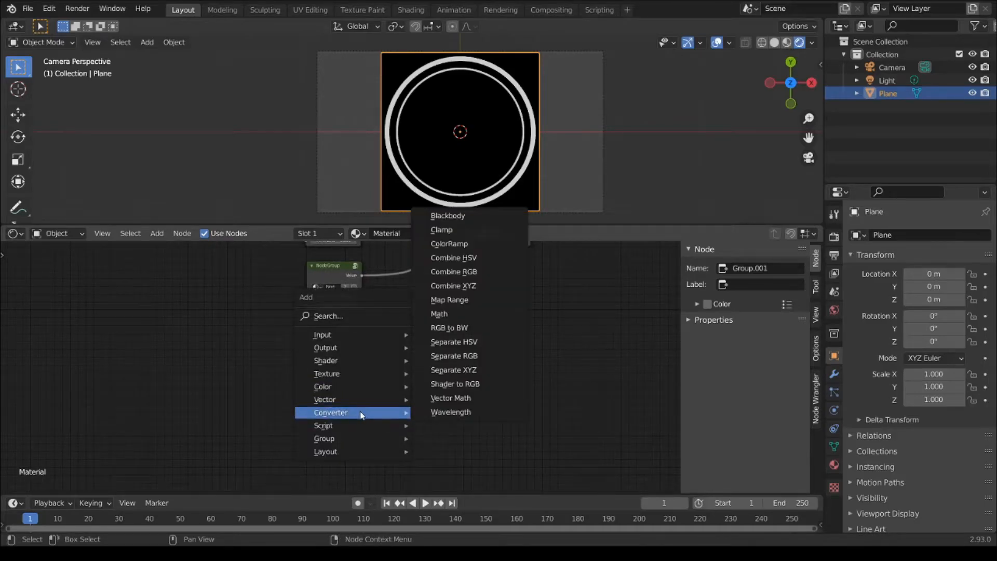
{"action": "left_click", "coordinate": [466, 375]}
{"action": "left_click", "coordinate": [434, 384]}
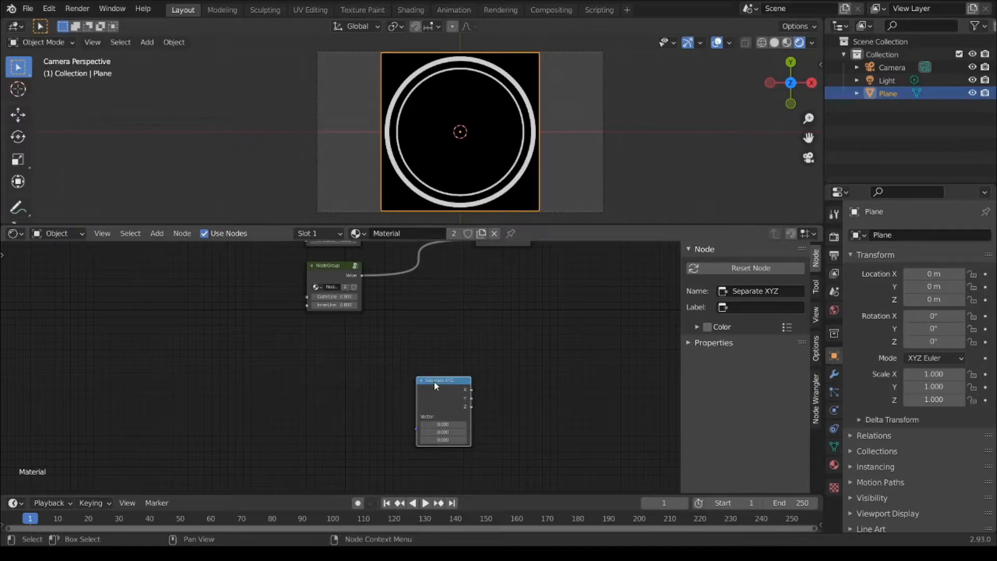
{"action": "left_click", "coordinate": [459, 388], "text": "ctrl+shift"}
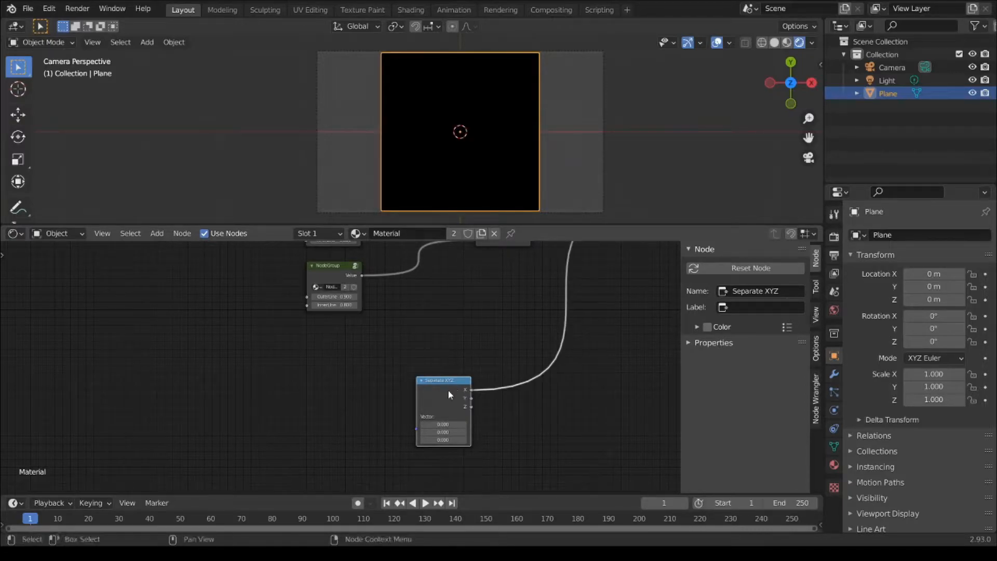
- Generate a Texture Coordinate and Mapping setup for Separate XYZ, deleting the Image Texture node that comes with it
{"action": "key", "text": "ctrl+t"}
{"action": "middle_click_drag", "start_coordinate": [445, 388], "coordinate": [471, 338]}
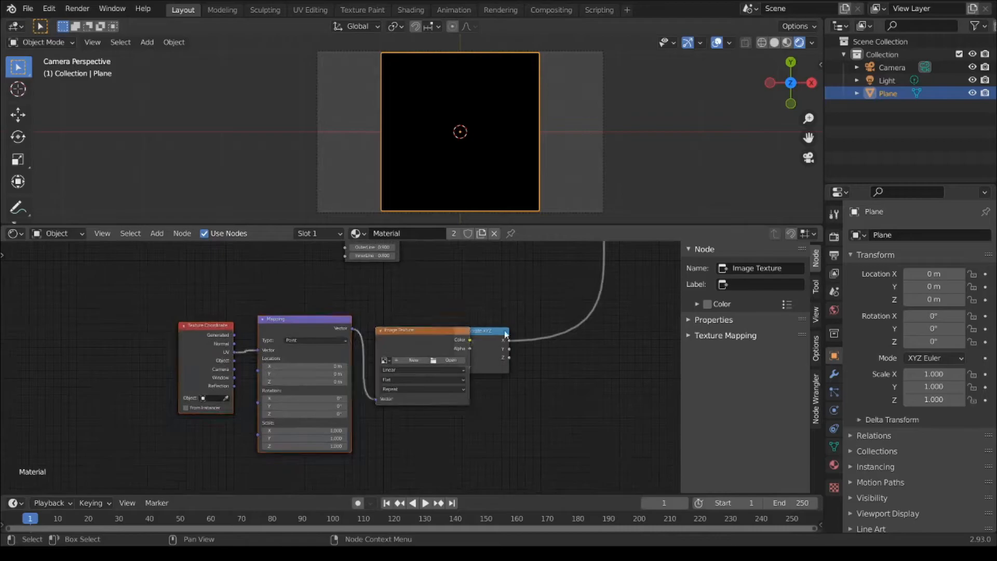
{"action": "left_click_drag", "start_coordinate": [507, 327], "coordinate": [535, 328]}
{"action": "left_click", "coordinate": [417, 334]}
{"action": "scroll", "coordinate": [417, 335], "scroll_direction": "up", "scroll_amount": 1}
{"action": "key", "text": "x"}
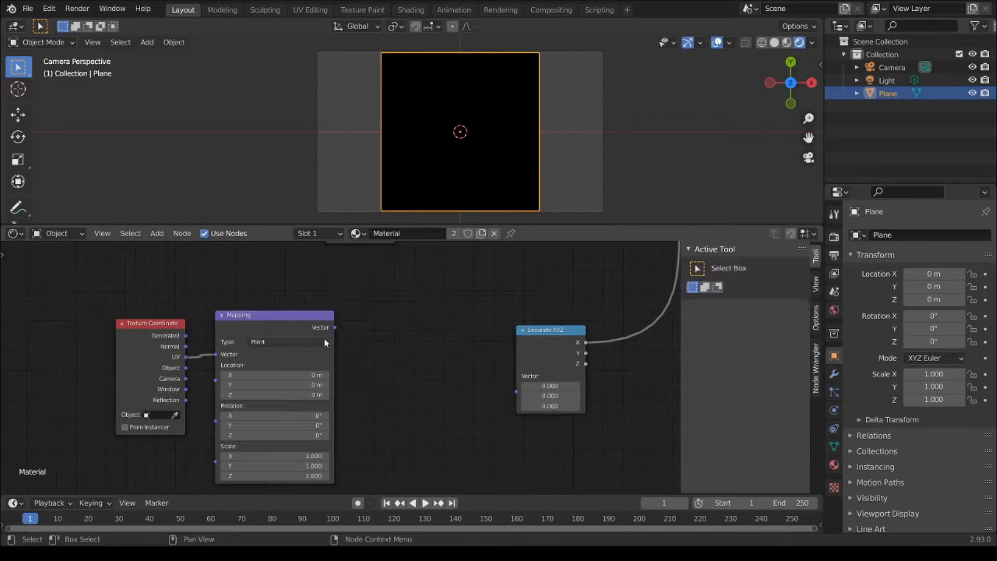
- Feed Object coordinates through Mapping into the Separate XYZ vector input and tidy the positions of both nodes
{"action": "left_click_drag", "start_coordinate": [335, 327], "coordinate": [516, 376]}
{"action": "left_click_drag", "start_coordinate": [186, 367], "coordinate": [216, 354]}
{"action": "left_click_drag", "start_coordinate": [249, 317], "coordinate": [230, 305]}
{"action": "left_click_drag", "start_coordinate": [541, 330], "coordinate": [398, 317]}
- Insert a math node on the Separate XYZ X output link and set its operation to Absolute
{"action": "key", "text": "shift+a"}
{"action": "mouse_move", "coordinate": [444, 396]}
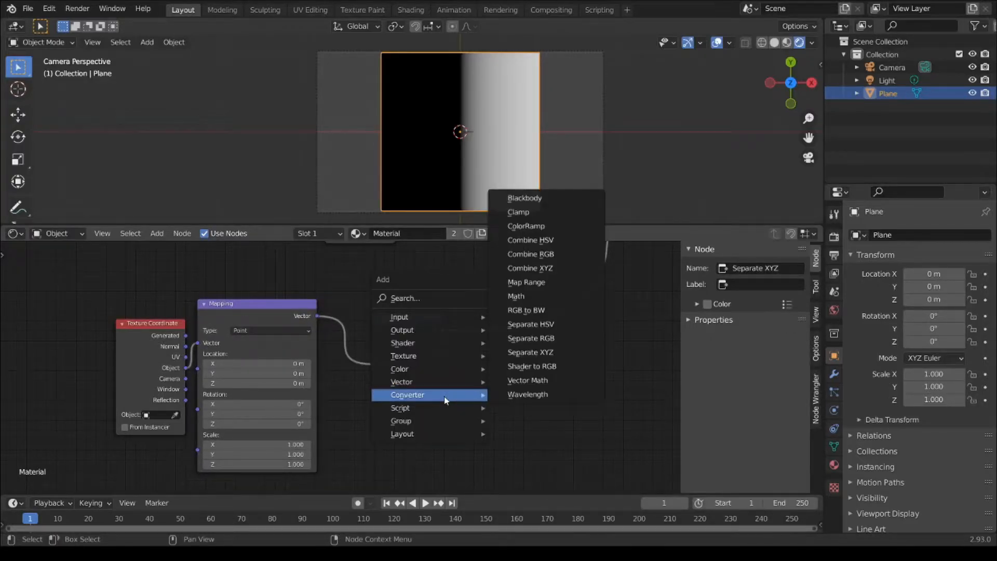
{"action": "left_click", "coordinate": [522, 307]}
{"action": "left_click", "coordinate": [535, 332]}
{"action": "left_click", "coordinate": [536, 336]}
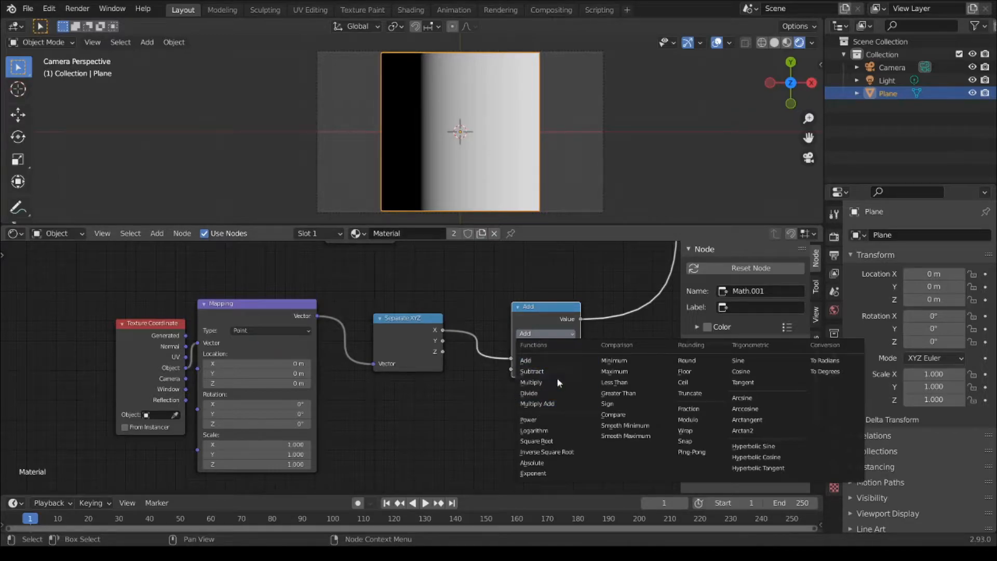
{"action": "left_click", "coordinate": [558, 463]}
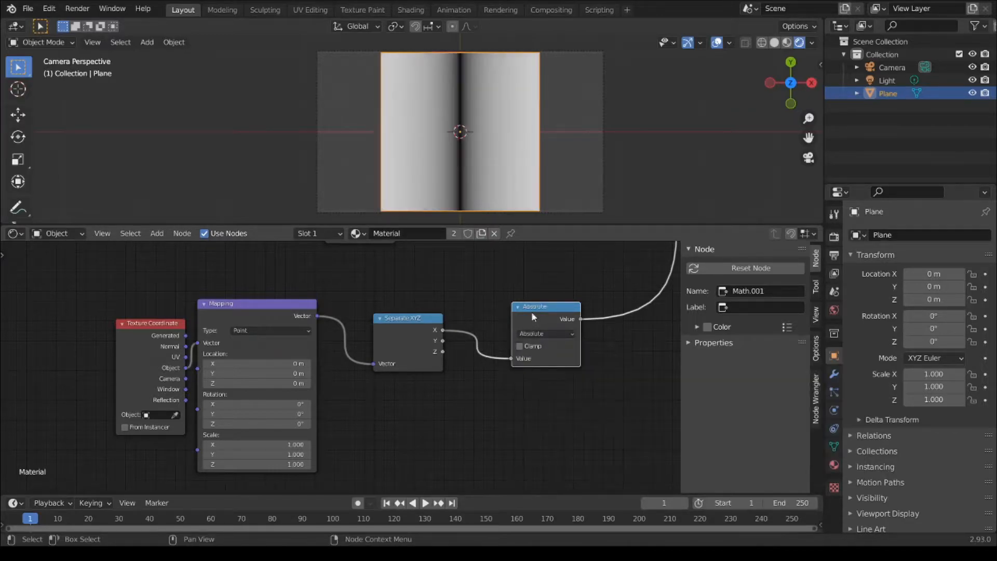
- Duplicate the Absolute node below the first and connect the Separate XYZ Y output to it
{"action": "left_click_drag", "start_coordinate": [531, 313], "coordinate": [521, 273]}
{"action": "key", "text": "shift+d"}
{"action": "left_click", "coordinate": [526, 349]}
{"action": "left_click_drag", "start_coordinate": [444, 340], "coordinate": [506, 397]}
{"action": "left_click_drag", "start_coordinate": [541, 355], "coordinate": [528, 367]}
- Insert a duplicated math node after the upper Absolute, set it to Add, and connect the lower Absolute to its second value
{"action": "middle_click_drag", "start_coordinate": [597, 340], "coordinate": [534, 360]}
{"action": "key", "text": "shift+d"}
{"action": "left_click", "coordinate": [574, 280]}
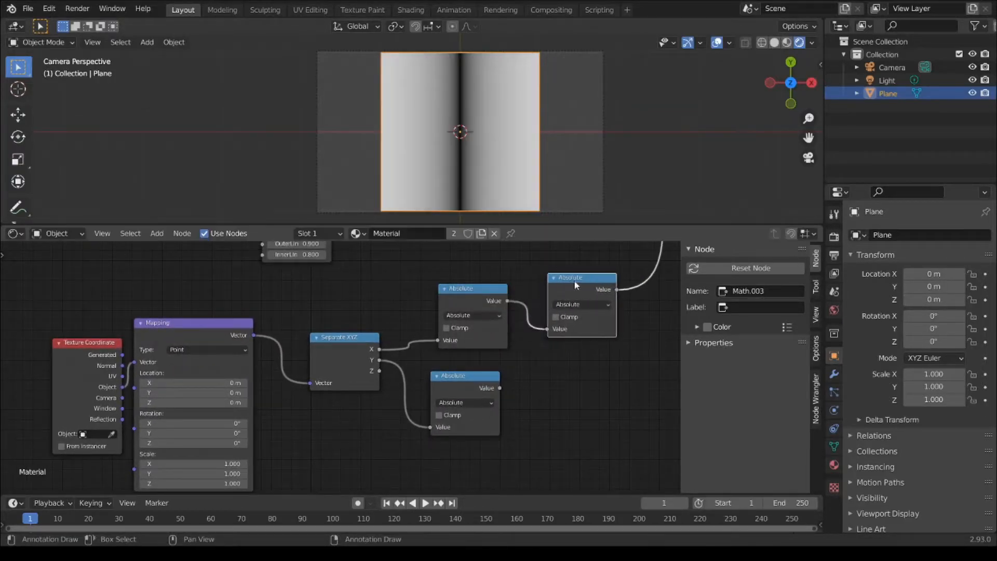
{"action": "left_click_drag", "start_coordinate": [574, 279], "coordinate": [592, 310]}
{"action": "left_click", "coordinate": [601, 335]}
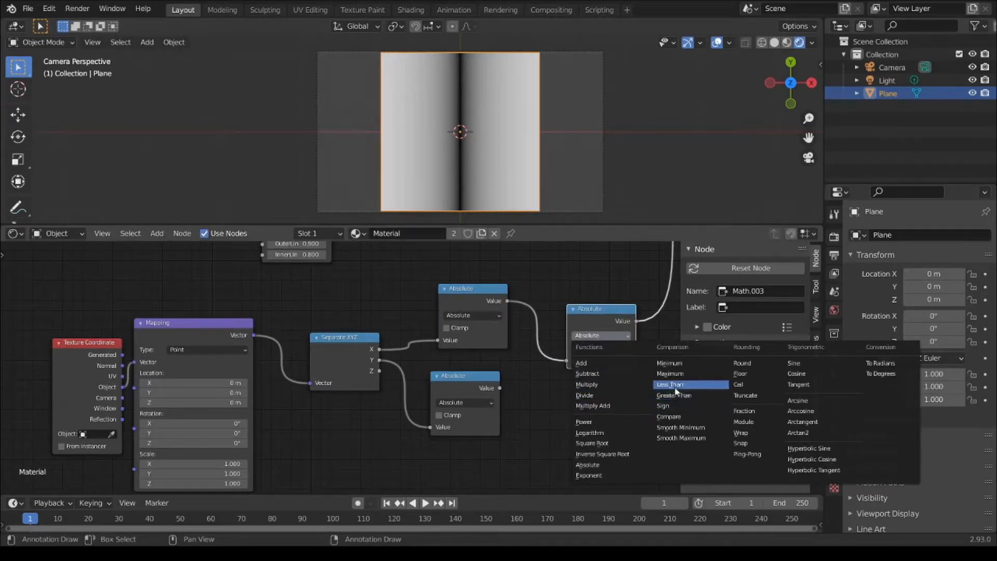
{"action": "left_click", "coordinate": [592, 364]}
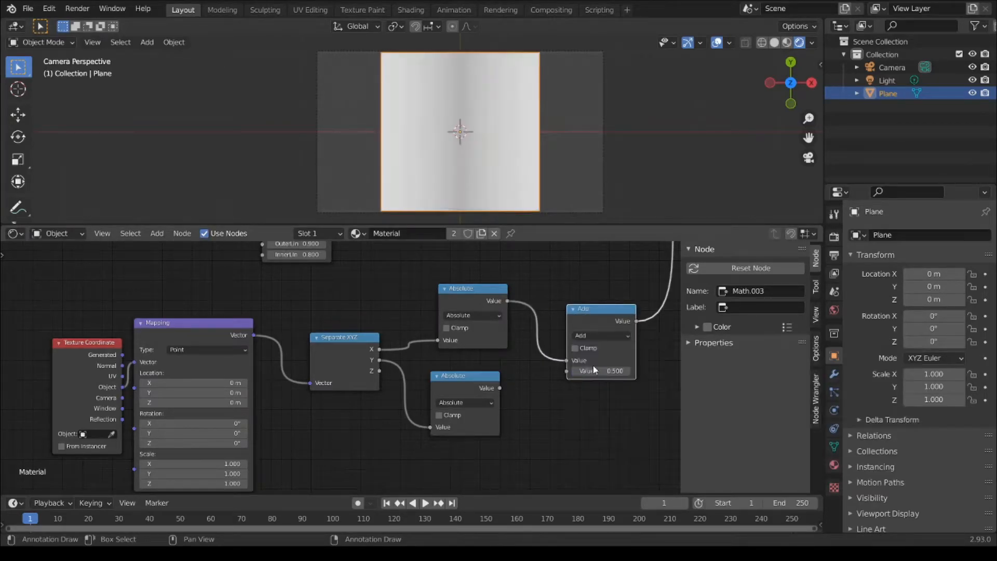
{"action": "left_click_drag", "start_coordinate": [499, 387], "coordinate": [566, 371]}
- Insert a Less Than math node after the Add node and place a duplicate below it, also fed by the Add output
{"action": "middle_click_drag", "start_coordinate": [595, 318], "coordinate": [502, 333]}
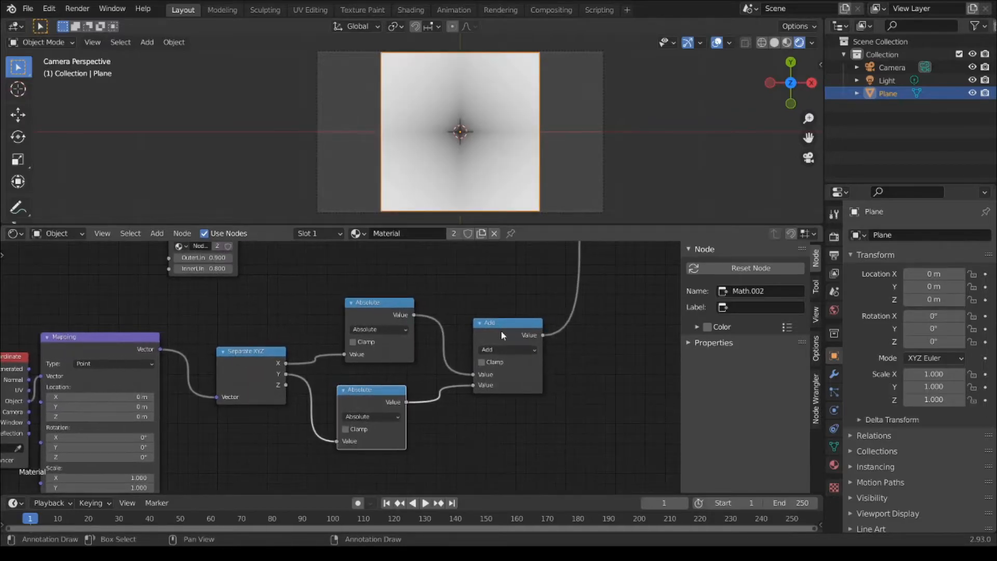
{"action": "key", "text": "shift+d"}
{"action": "left_click", "coordinate": [563, 320]}
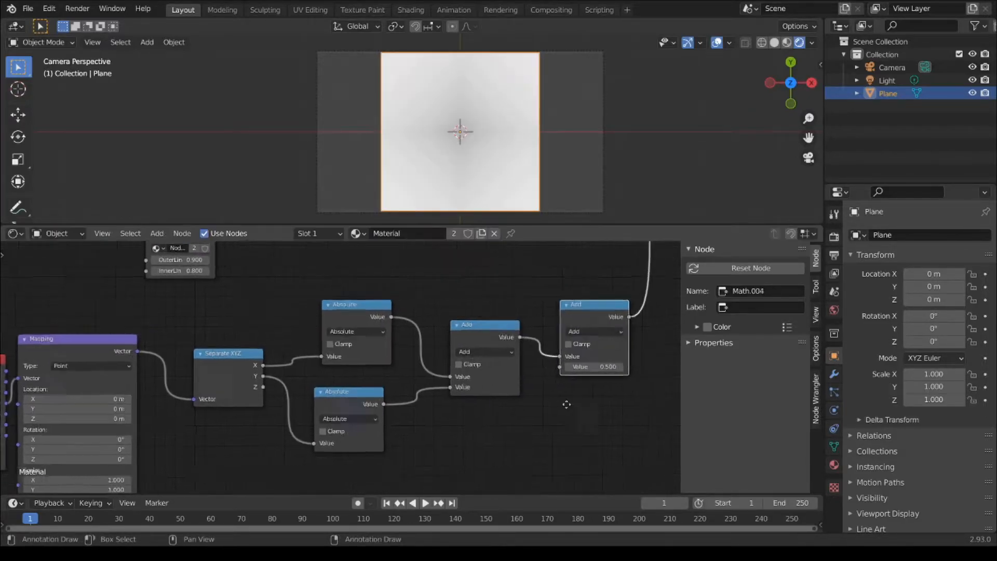
{"action": "left_click", "coordinate": [571, 334]}
{"action": "left_click", "coordinate": [636, 383]}
{"action": "middle_click_drag", "start_coordinate": [577, 374], "coordinate": [549, 375]}
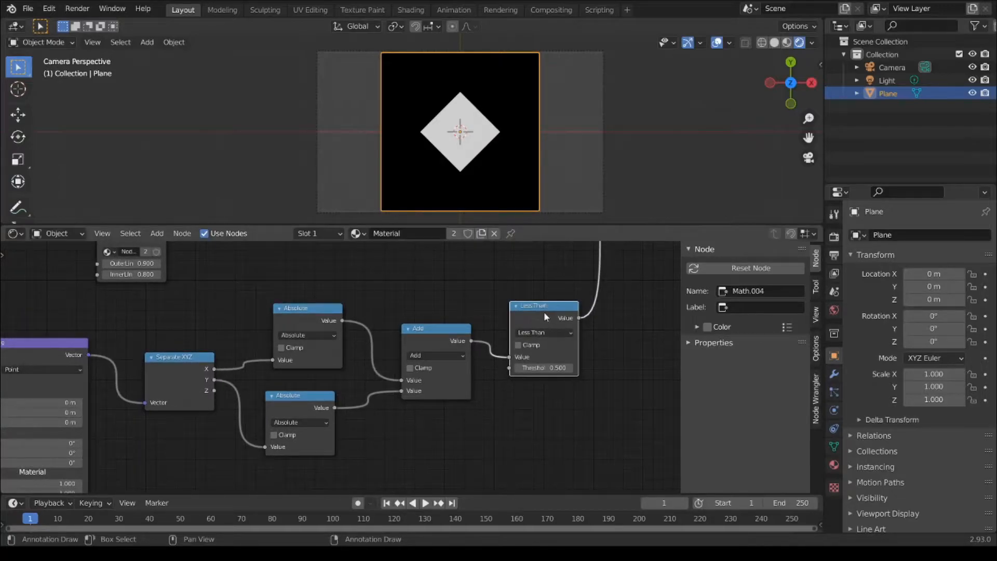
{"action": "key", "text": "shift+d"}
{"action": "left_click", "coordinate": [549, 410]}
- Insert a Multiply math node after the upper Less Than and connect the lower Less Than to its second value
{"action": "left_click", "coordinate": [548, 326]}
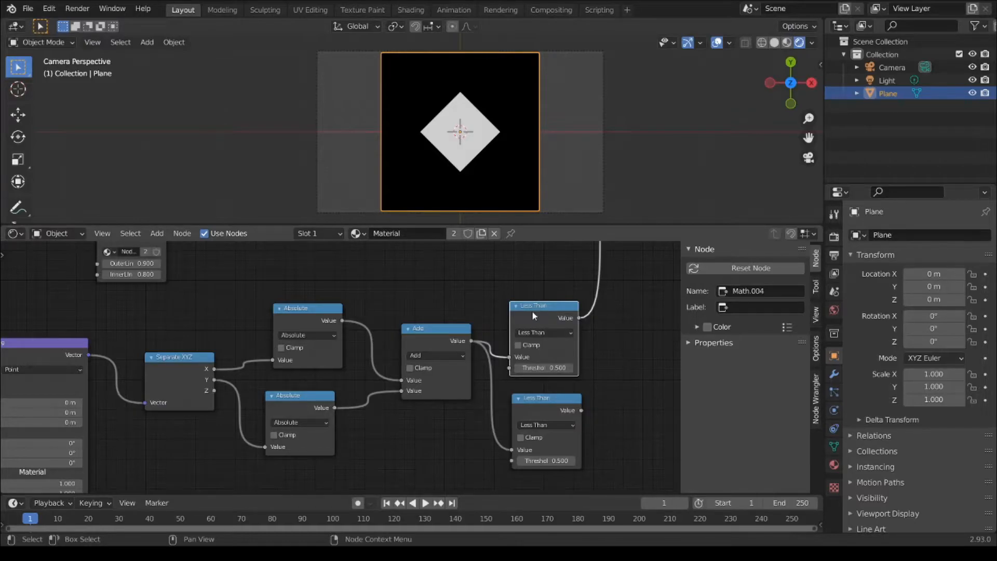
{"action": "key", "text": "shift+d"}
{"action": "left_click", "coordinate": [641, 296]}
{"action": "middle_click_drag", "start_coordinate": [643, 318], "coordinate": [570, 319]}
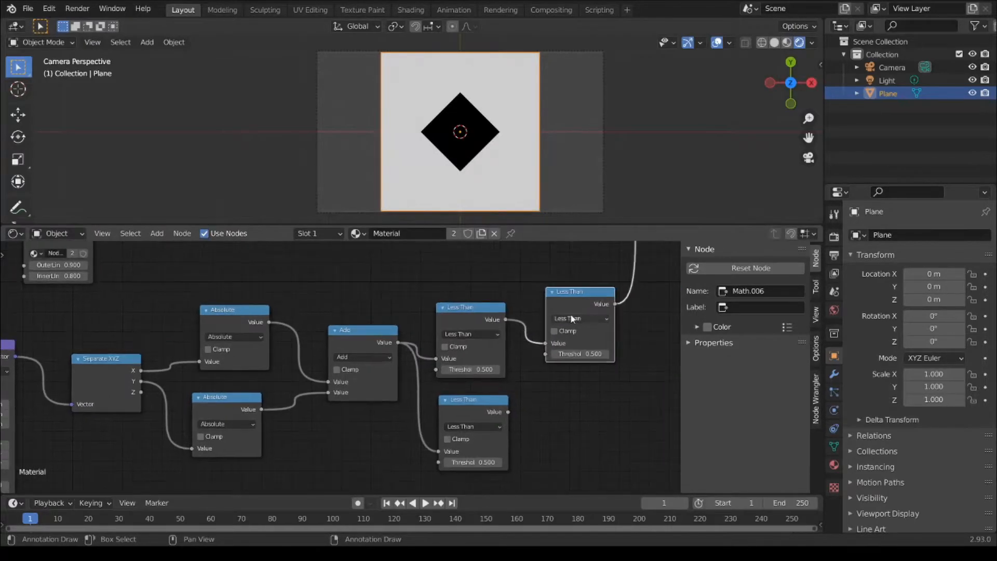
{"action": "left_click", "coordinate": [570, 319]}
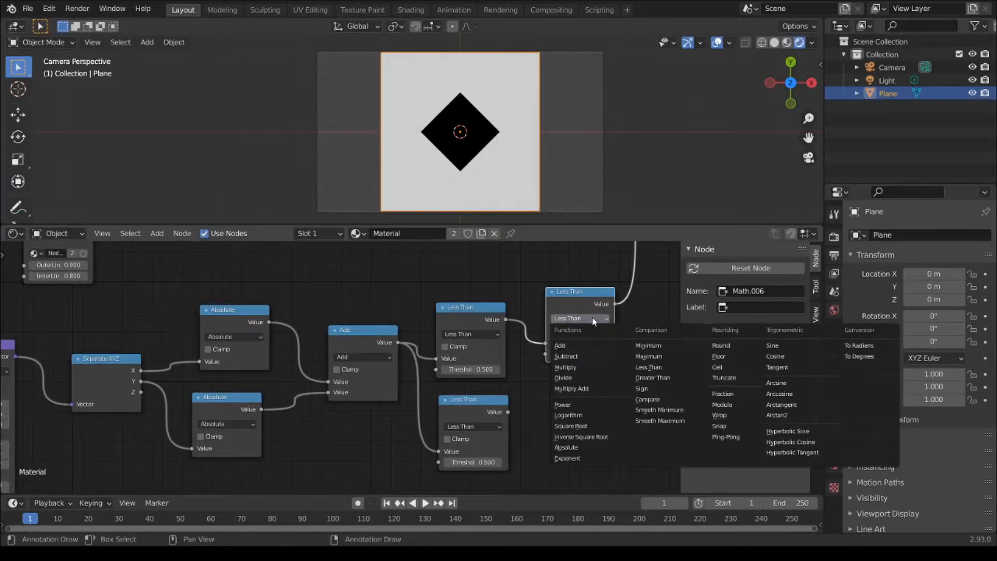
{"action": "left_click", "coordinate": [578, 367]}
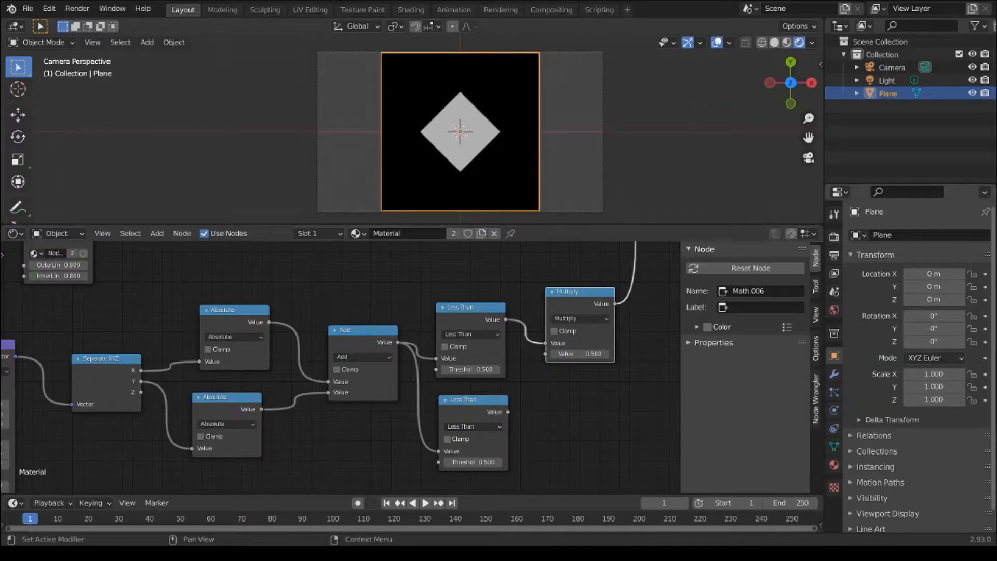
{"action": "left_click_drag", "start_coordinate": [507, 412], "coordinate": [558, 360]}
- Change the lower Less Than node's operation to Greater Than
{"action": "middle_click_drag", "start_coordinate": [549, 370], "coordinate": [512, 329]}
{"action": "scroll", "coordinate": [513, 329], "scroll_direction": "up", "scroll_amount": 1}
{"action": "middle_click_drag", "start_coordinate": [533, 365], "coordinate": [540, 391]}
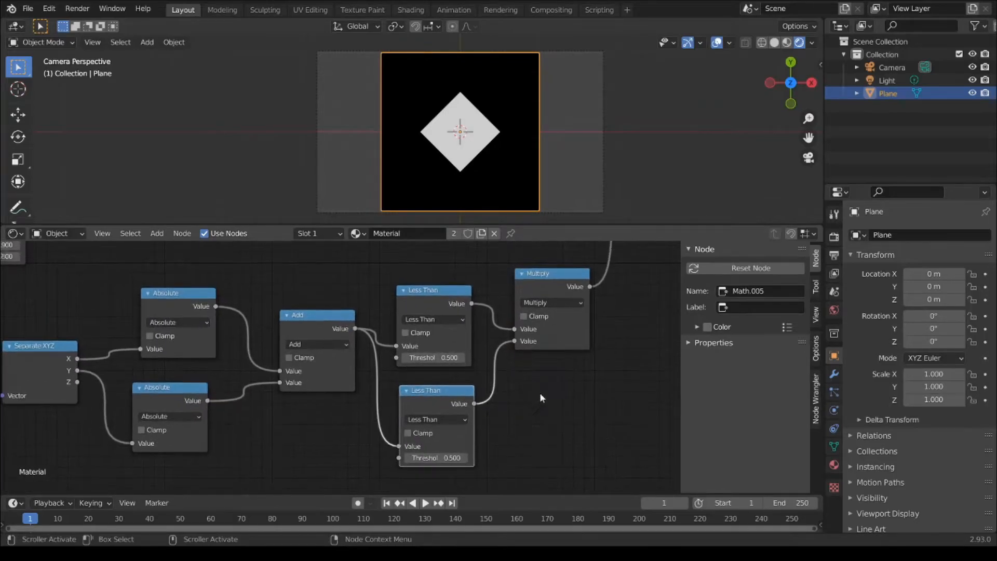
{"action": "scroll", "coordinate": [509, 393], "scroll_direction": "up", "scroll_amount": 1}
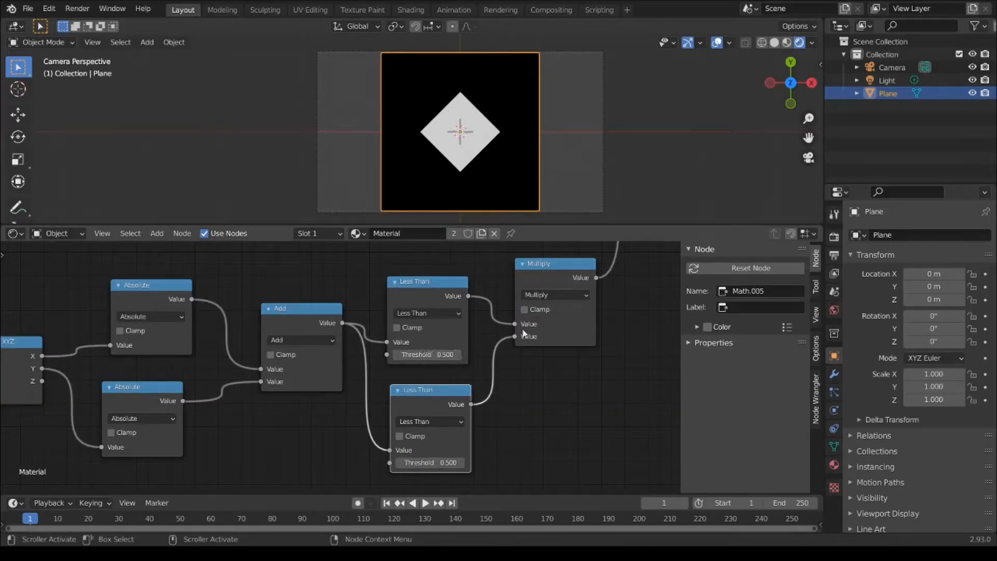
{"action": "left_click", "coordinate": [434, 422]}
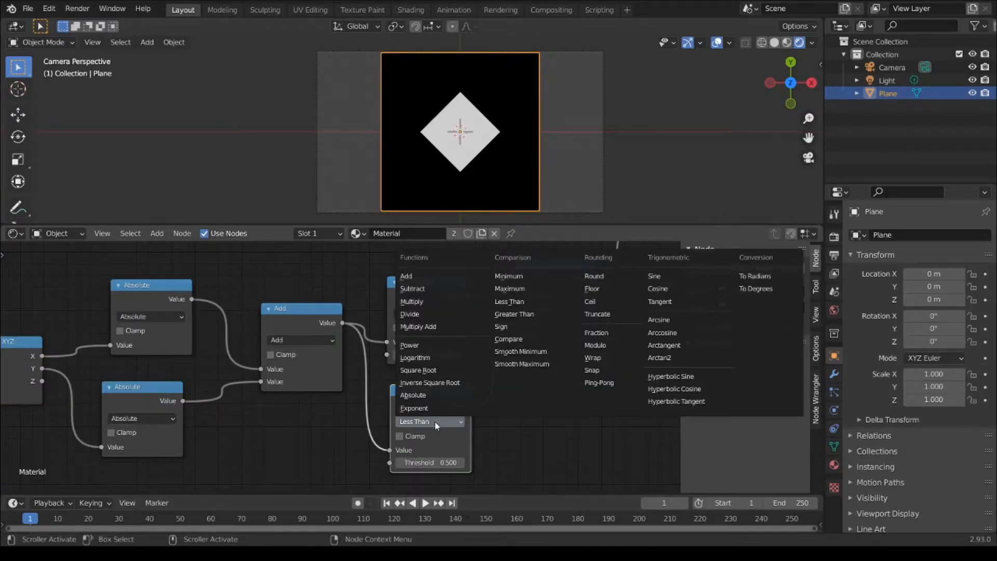
{"action": "left_click", "coordinate": [516, 323]}
- Set the Less Than threshold to 0.610 and the Greater Than threshold to 0.530, nudging both nodes upward
{"action": "left_click_drag", "start_coordinate": [429, 355], "coordinate": [432, 354]}
{"action": "left_click_drag", "start_coordinate": [421, 301], "coordinate": [427, 293]}
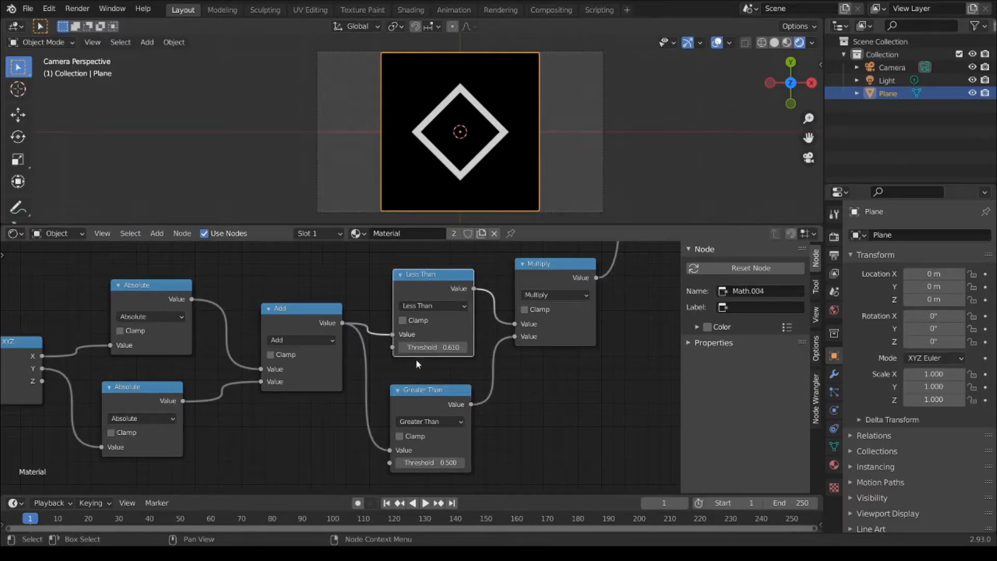
{"action": "left_click_drag", "start_coordinate": [435, 400], "coordinate": [435, 392]}
{"action": "left_click_drag", "start_coordinate": [430, 453], "coordinate": [433, 453]}
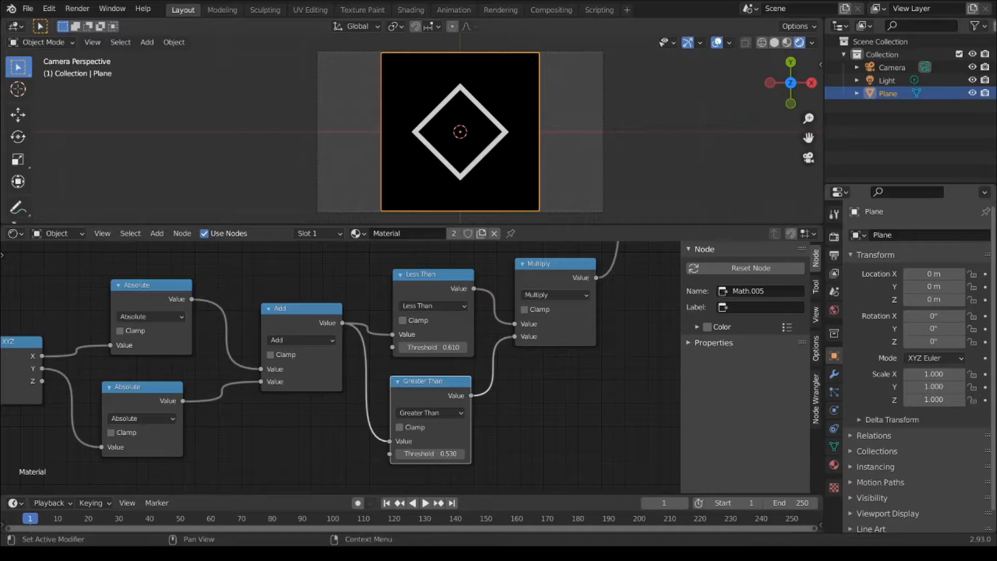
- Group all the diamond outline nodes, from Texture Coordinate through the final Multiply, into one node group
{"action": "scroll", "coordinate": [531, 391], "scroll_direction": "down", "scroll_amount": 6}
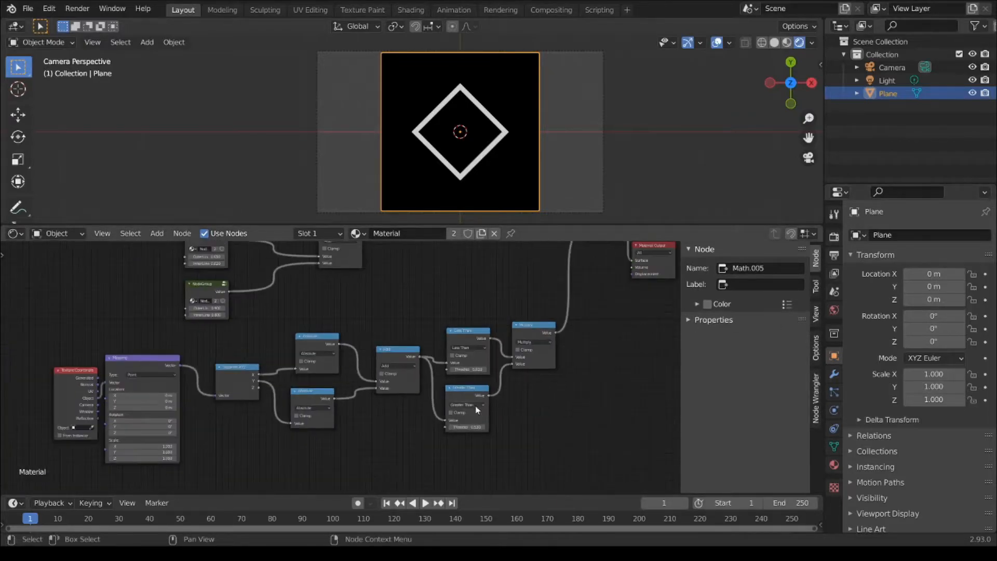
{"action": "left_click_drag", "start_coordinate": [74, 354], "coordinate": [583, 491]}
{"action": "left_click_drag", "start_coordinate": [533, 371], "coordinate": [537, 403]}
{"action": "middle_click_drag", "start_coordinate": [398, 418], "coordinate": [415, 380]}
{"action": "scroll", "coordinate": [415, 381], "scroll_direction": "up", "scroll_amount": 5}
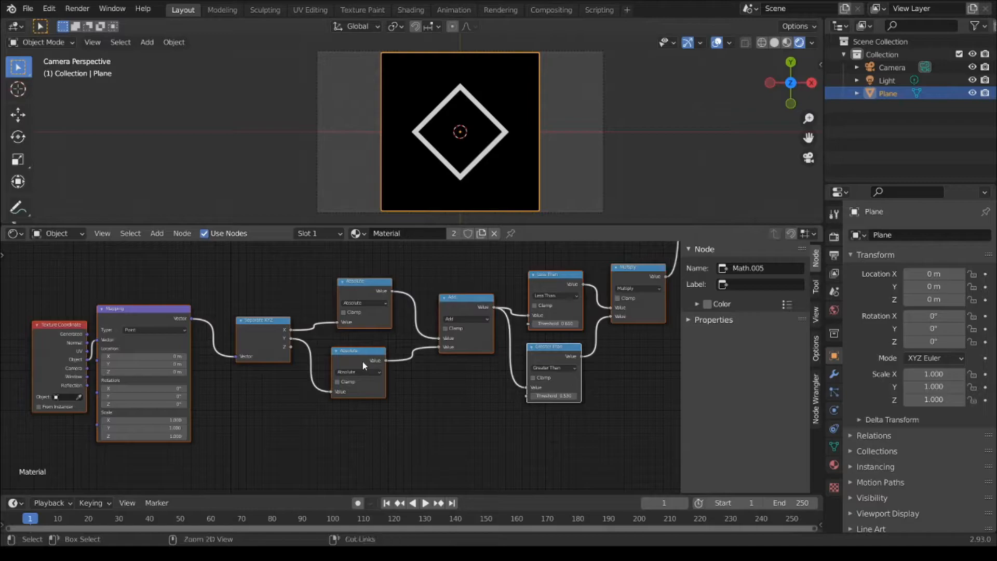
{"action": "key", "text": "ctrl+g"}
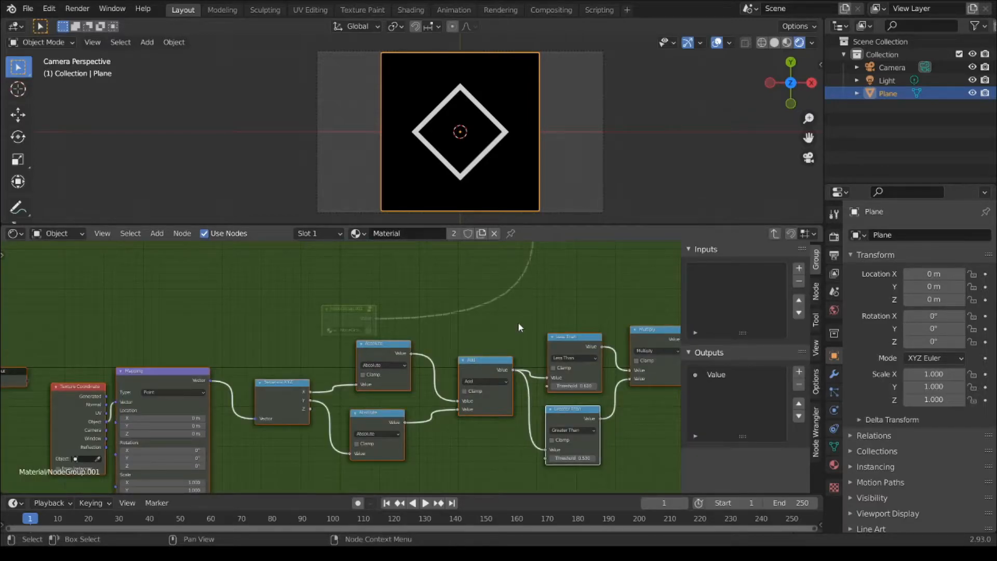
- Bring the Group Input node beneath the Add node and nudge the comparison nodes to make room
{"action": "scroll", "coordinate": [387, 379], "scroll_direction": "down", "scroll_amount": 1}
{"action": "middle_click_drag", "start_coordinate": [388, 379], "coordinate": [463, 313]}
{"action": "left_click_drag", "start_coordinate": [95, 314], "coordinate": [538, 424]}
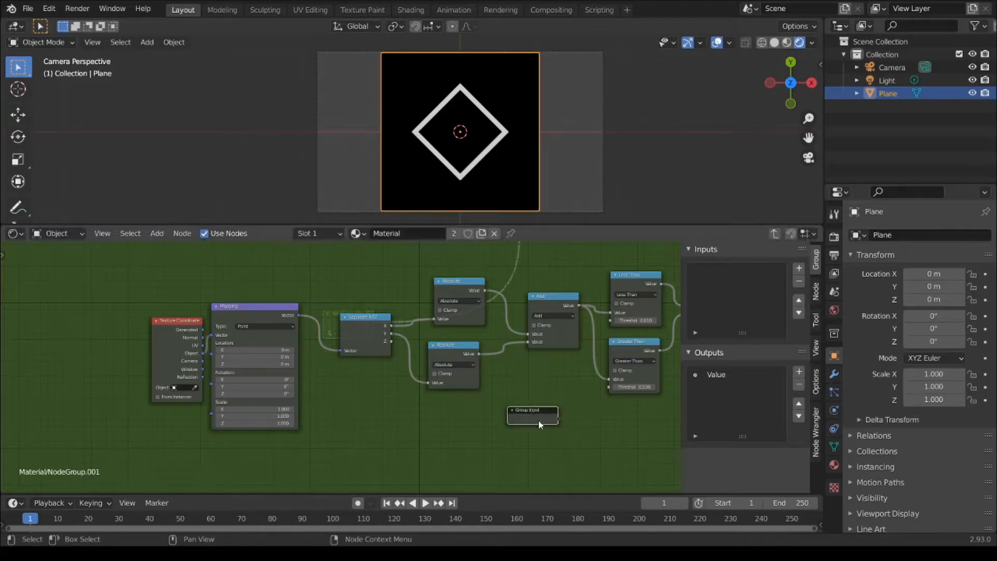
{"action": "scroll", "coordinate": [538, 420], "scroll_direction": "up", "scroll_amount": 4}
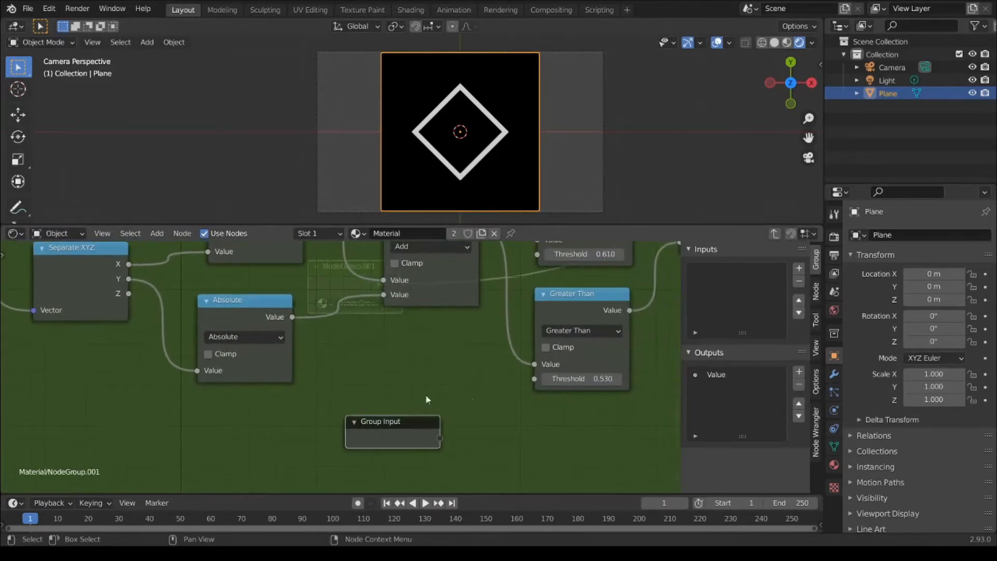
{"action": "left_click_drag", "start_coordinate": [396, 431], "coordinate": [416, 384]}
{"action": "middle_click_drag", "start_coordinate": [494, 378], "coordinate": [428, 406]}
{"action": "left_click_drag", "start_coordinate": [488, 333], "coordinate": [501, 334]}
{"action": "middle_click_drag", "start_coordinate": [501, 333], "coordinate": [491, 356]}
{"action": "left_click_drag", "start_coordinate": [515, 279], "coordinate": [545, 276]}
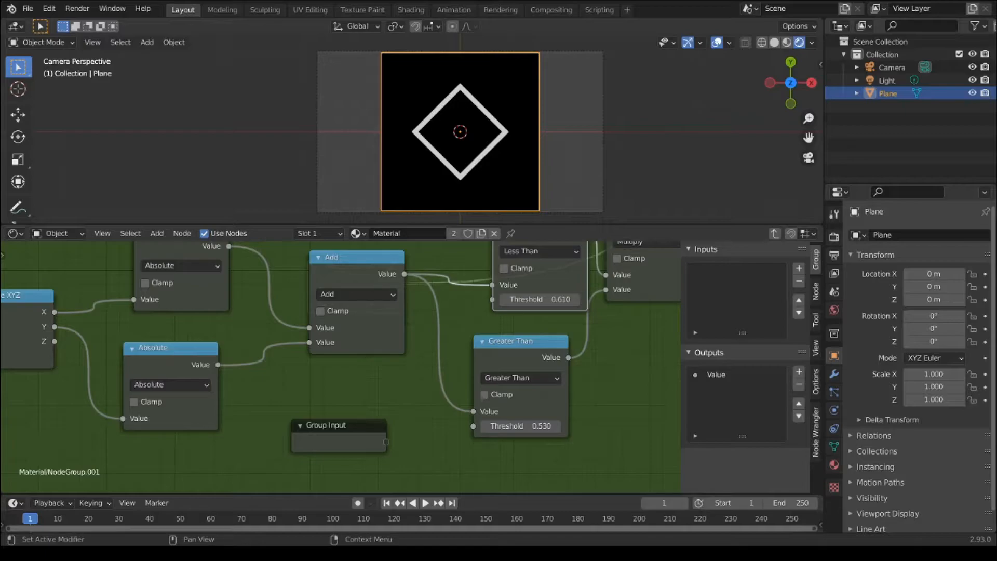
- Move the Group Input node below the lower Absolute node and nudge the Greater Than node slightly aside
{"action": "left_click_drag", "start_coordinate": [338, 424], "coordinate": [125, 451]}
{"action": "left_click_drag", "start_coordinate": [507, 343], "coordinate": [518, 345]}
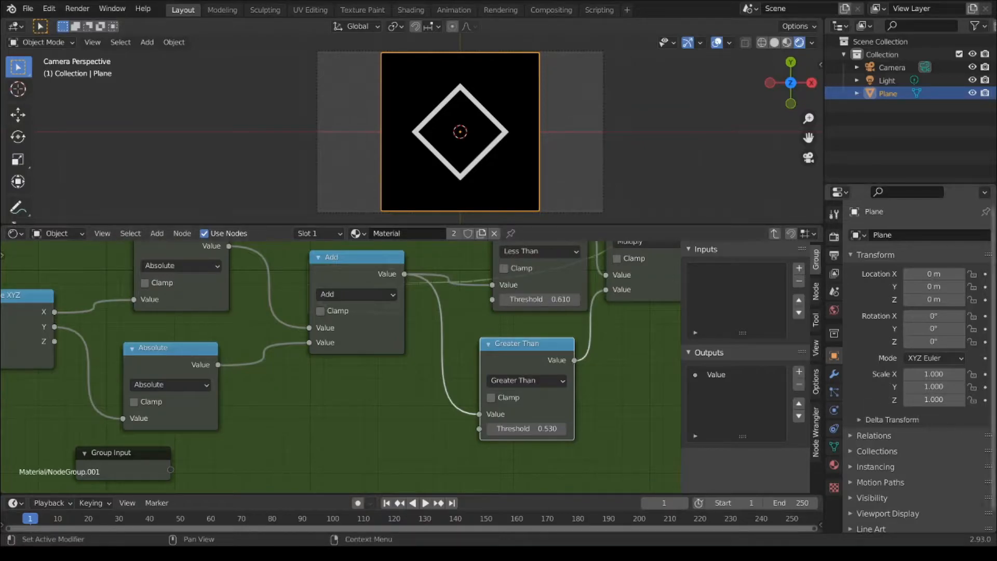
{"action": "middle_click_drag", "start_coordinate": [386, 324], "coordinate": [372, 355]}
{"action": "left_click", "coordinate": [352, 296]}
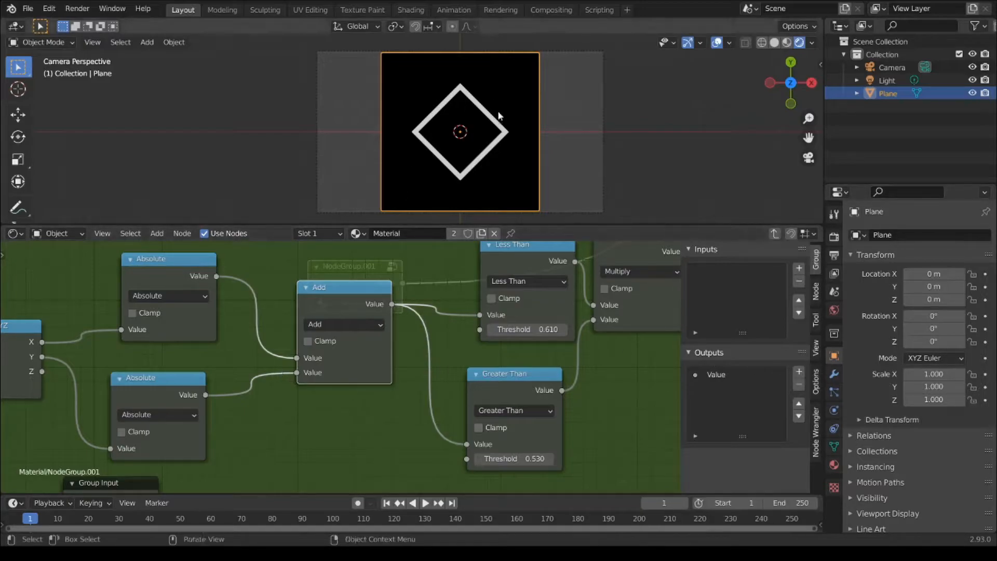
{"action": "middle_click_drag", "start_coordinate": [156, 481], "coordinate": [183, 443]}
{"action": "left_click_drag", "start_coordinate": [160, 450], "coordinate": [185, 451]}
{"action": "left_click", "coordinate": [339, 416]}
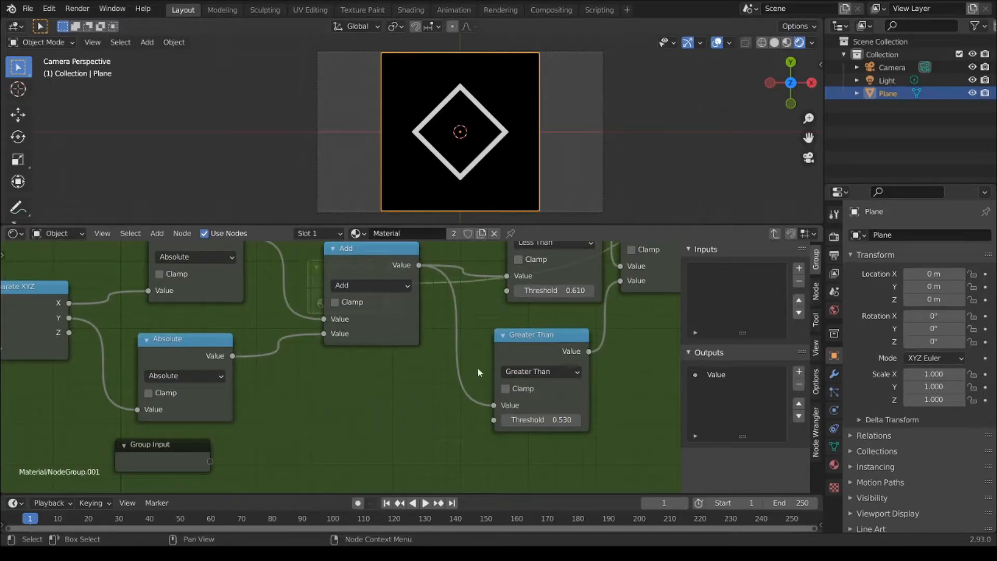
- Place a new Math node set to Add beneath the existing Add node and connect its output to the Less Than threshold
{"action": "key", "text": "shift+a"}
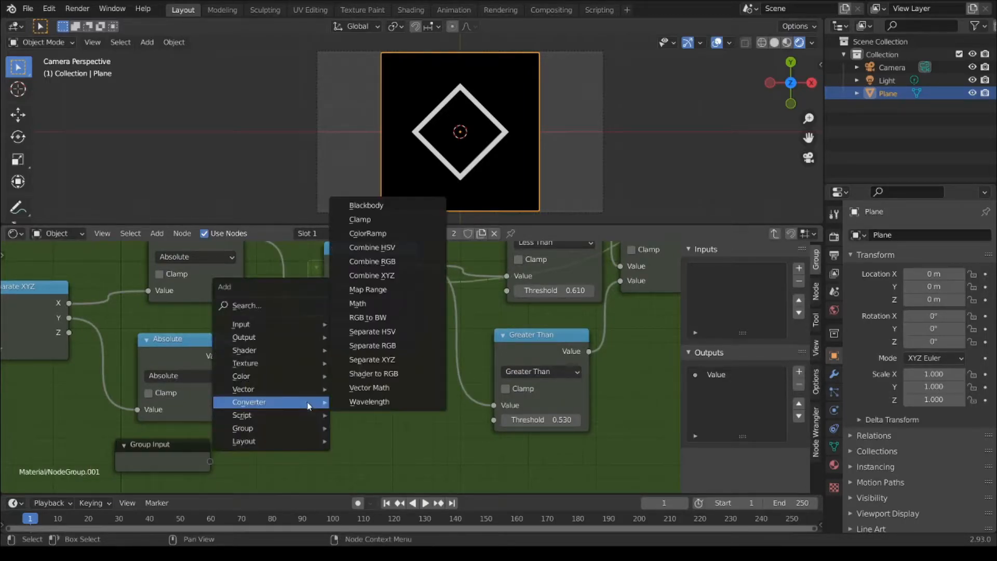
{"action": "left_click", "coordinate": [374, 317]}
{"action": "left_click", "coordinate": [306, 381]}
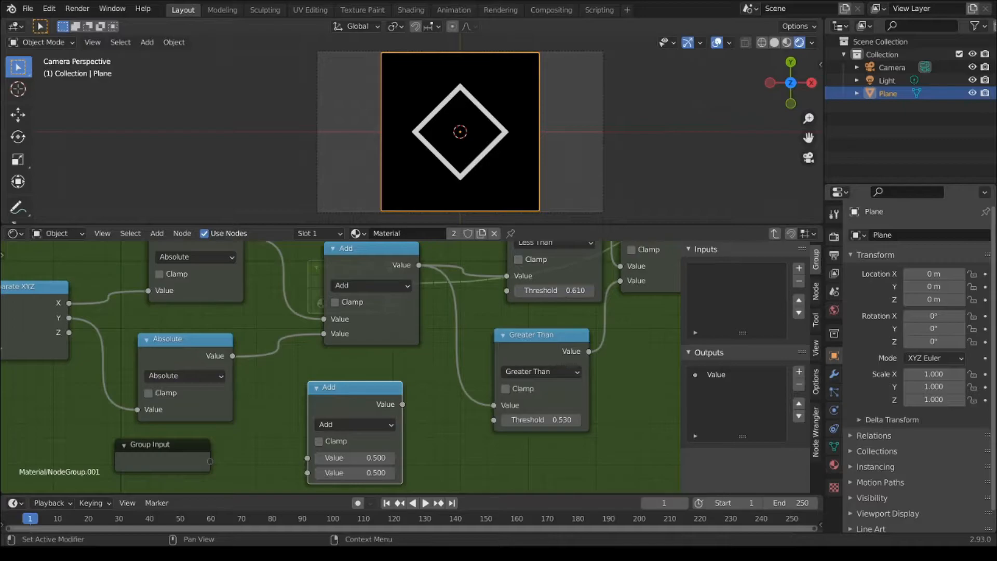
{"action": "left_click_drag", "start_coordinate": [403, 404], "coordinate": [466, 335]}
{"action": "middle_click_drag", "start_coordinate": [508, 311], "coordinate": [496, 337]}
{"action": "left_click_drag", "start_coordinate": [370, 427], "coordinate": [494, 317]}
- Set the new Add node's second value to 0 and its first value to 0.670
{"action": "middle_click_drag", "start_coordinate": [427, 437], "coordinate": [441, 396]}
{"action": "left_click", "coordinate": [398, 448]}
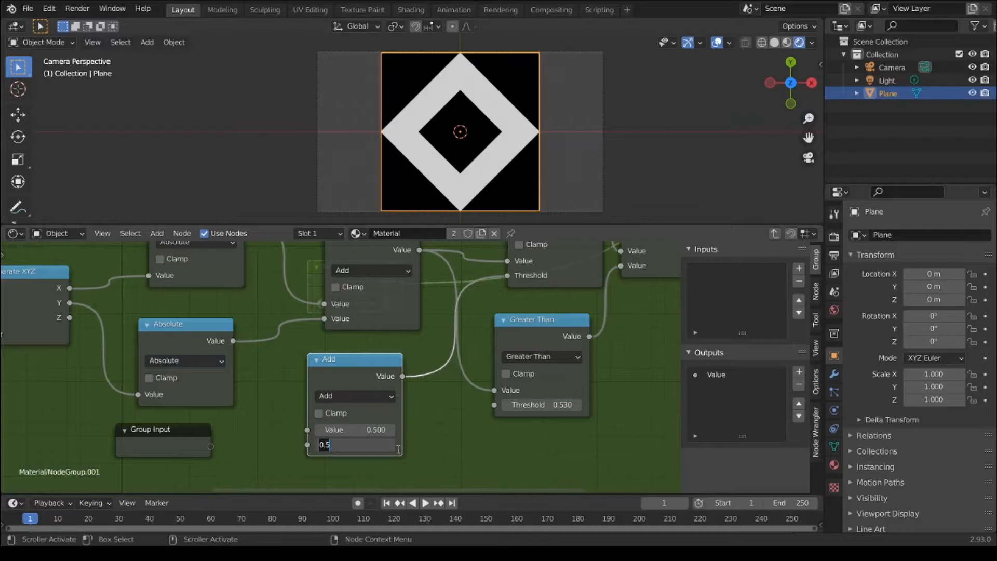
{"action": "type", "text": "0"}
{"action": "key", "text": "Return"}
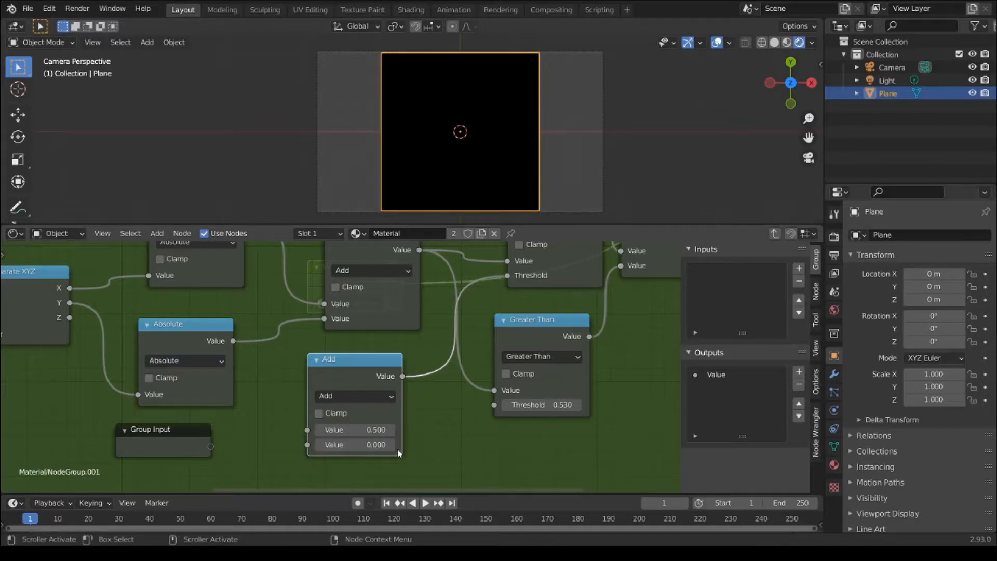
{"action": "left_click_drag", "start_coordinate": [359, 430], "coordinate": [377, 430]}
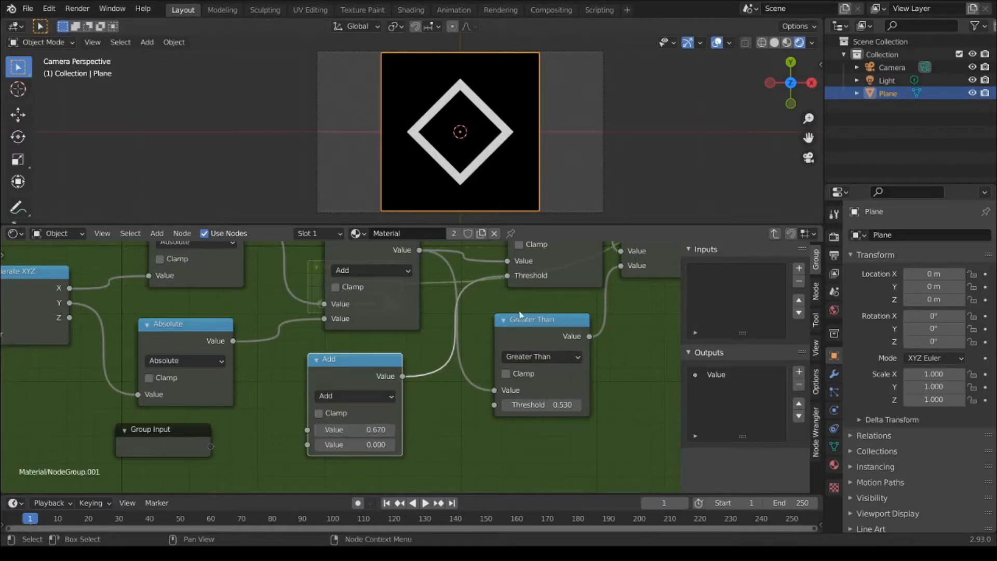
- Duplicate the lower Add node beside it, feed the copy's first value from the original's output, and change it to Subtract
{"action": "left_click_drag", "start_coordinate": [518, 315], "coordinate": [574, 325]}
{"action": "left_click_drag", "start_coordinate": [376, 366], "coordinate": [334, 397]}
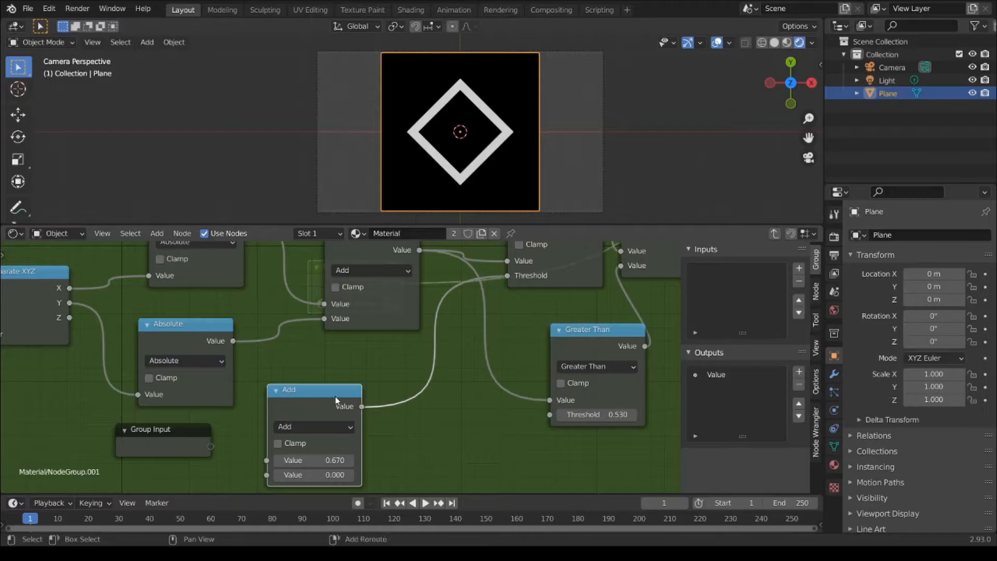
{"action": "key", "text": "shift+d"}
{"action": "left_click", "coordinate": [395, 427]}
{"action": "middle_click_drag", "start_coordinate": [394, 428], "coordinate": [388, 389]}
{"action": "left_click_drag", "start_coordinate": [355, 365], "coordinate": [409, 442]}
{"action": "left_click", "coordinate": [466, 408]}
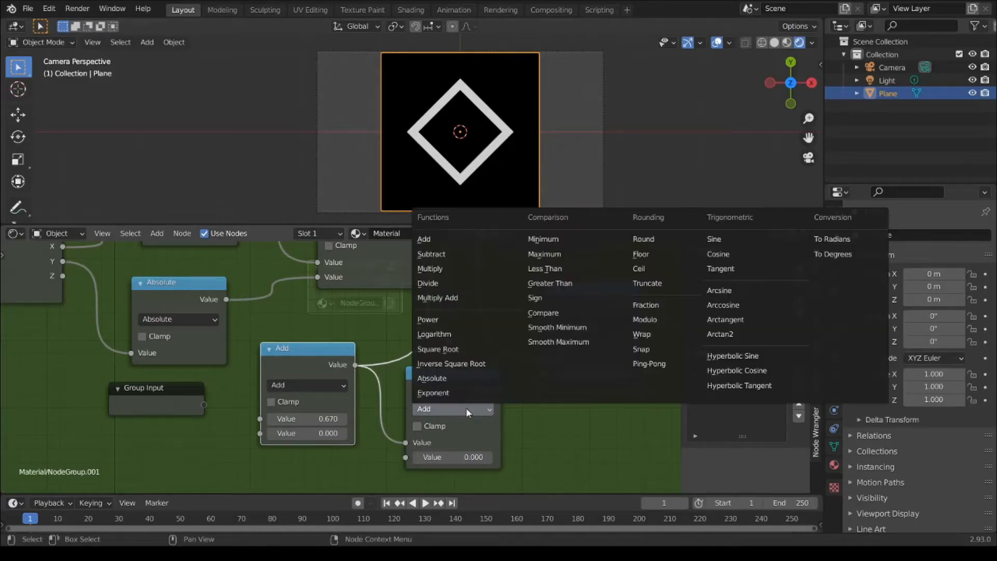
{"action": "left_click", "coordinate": [466, 254]}
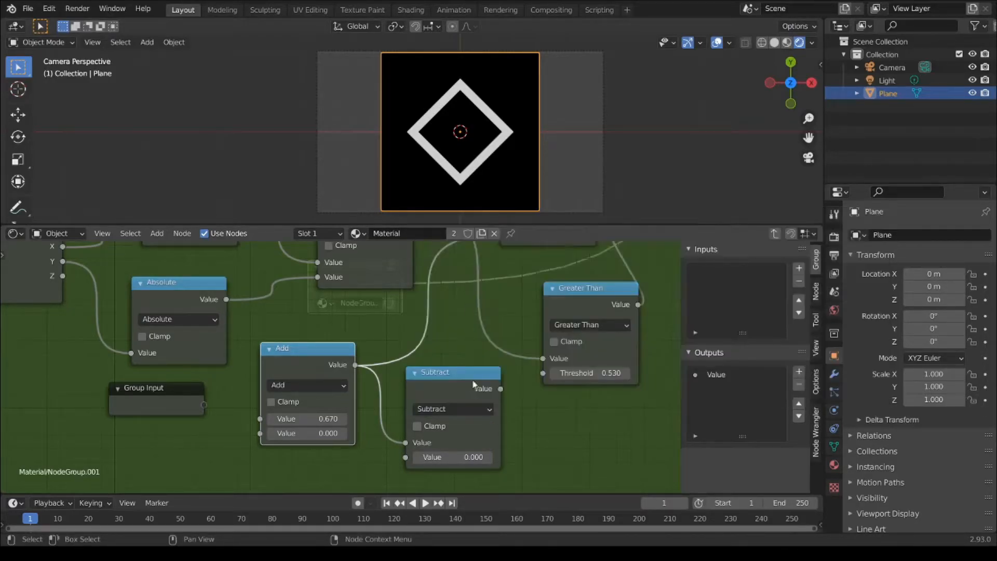
- Connect the Subtract output to the Greater Than threshold and set the Subtract node's second value to 0.200
{"action": "left_click", "coordinate": [500, 389]}
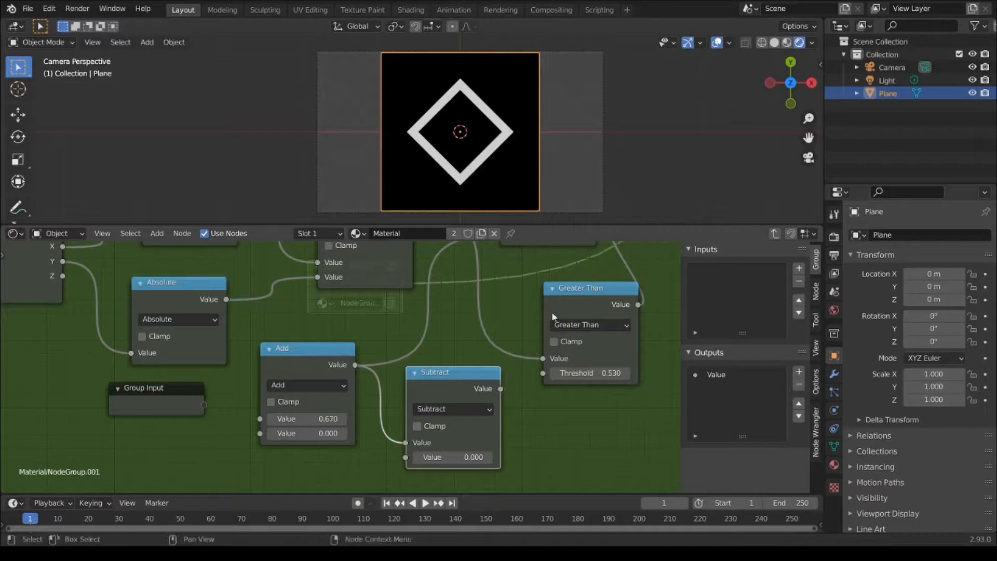
{"action": "left_click_drag", "start_coordinate": [500, 388], "coordinate": [526, 381]}
{"action": "middle_click_drag", "start_coordinate": [496, 378], "coordinate": [483, 413]}
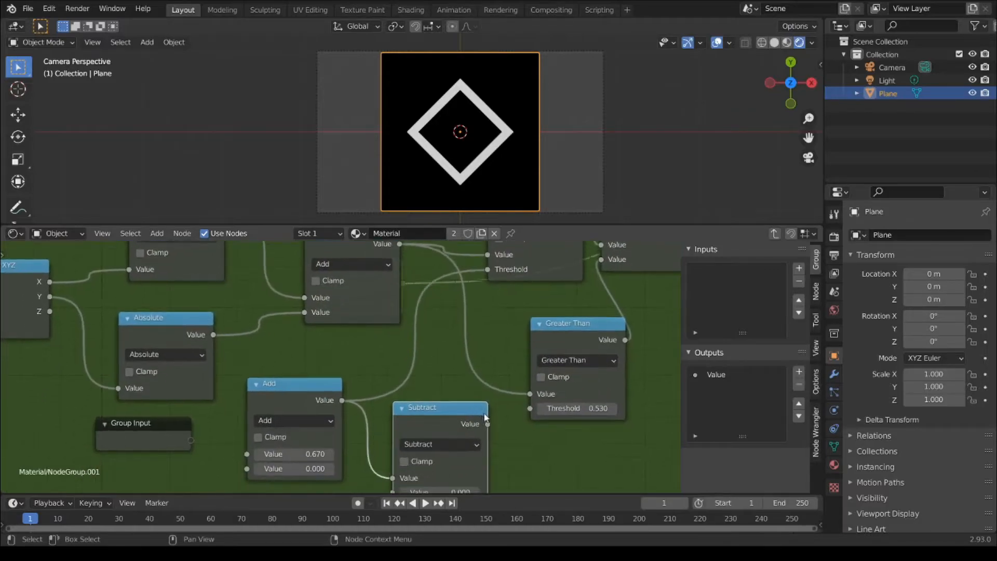
{"action": "mouse_move", "coordinate": [573, 409]}
{"action": "left_mouse_down"}
{"action": "mouse_move", "coordinate": [597, 408]}
{"action": "mouse_move", "coordinate": [574, 408]}
{"action": "left_mouse_up"}
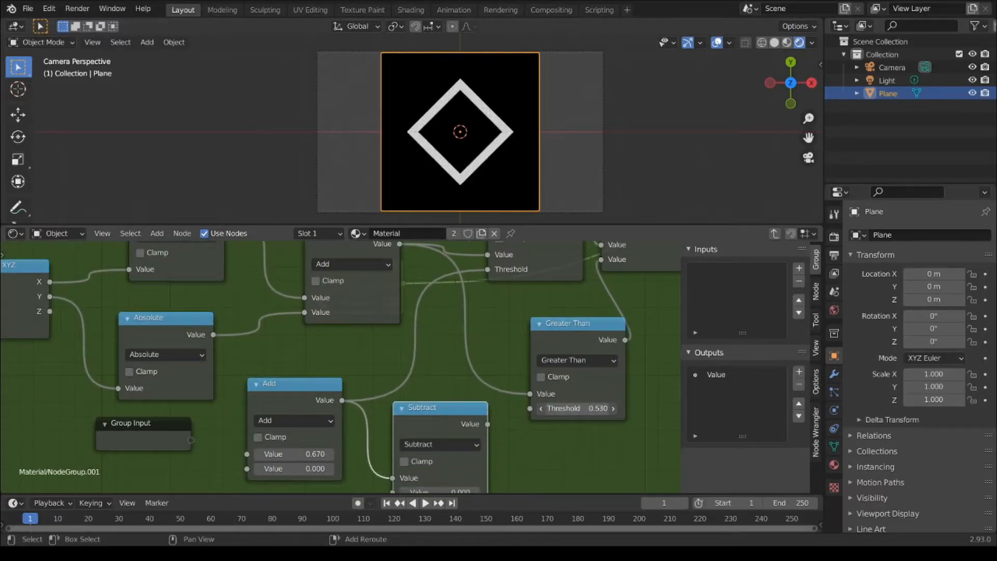
{"action": "left_click_drag", "start_coordinate": [487, 424], "coordinate": [530, 408]}
{"action": "middle_click_drag", "start_coordinate": [495, 470], "coordinate": [499, 421]}
{"action": "left_click", "coordinate": [483, 448]}
{"action": "key", "text": "BackSpace"}
{"action": "key", "text": "Return"}
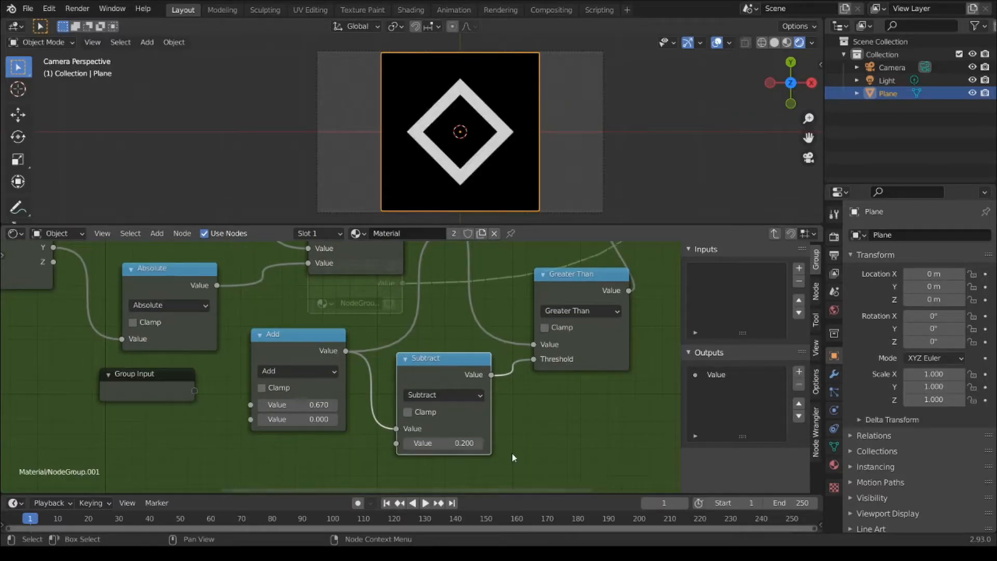
- Adjust the diamond outline by setting the lower Add node's first value to 0.480 and the Subtract value to 0.050
{"action": "left_click_drag", "start_coordinate": [287, 405], "coordinate": [262, 404]}
{"action": "key", "text": "Escape"}
{"action": "scroll", "coordinate": [288, 390], "scroll_direction": "down", "scroll_amount": 1}
{"action": "scroll", "coordinate": [302, 365], "scroll_direction": "up", "scroll_amount": 1}
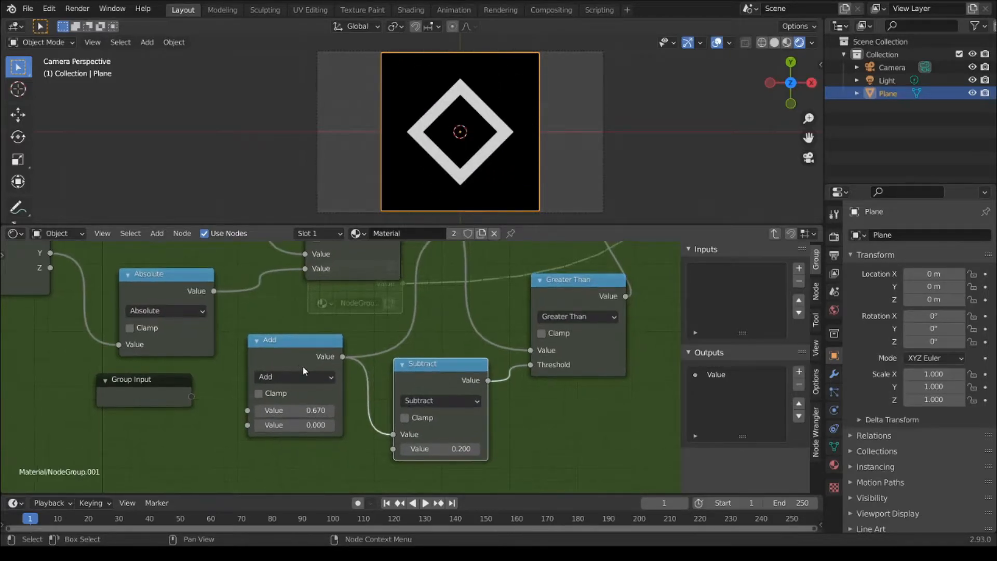
{"action": "left_click", "coordinate": [267, 345]}
{"action": "scroll", "coordinate": [304, 338], "scroll_direction": "down", "scroll_amount": 1}
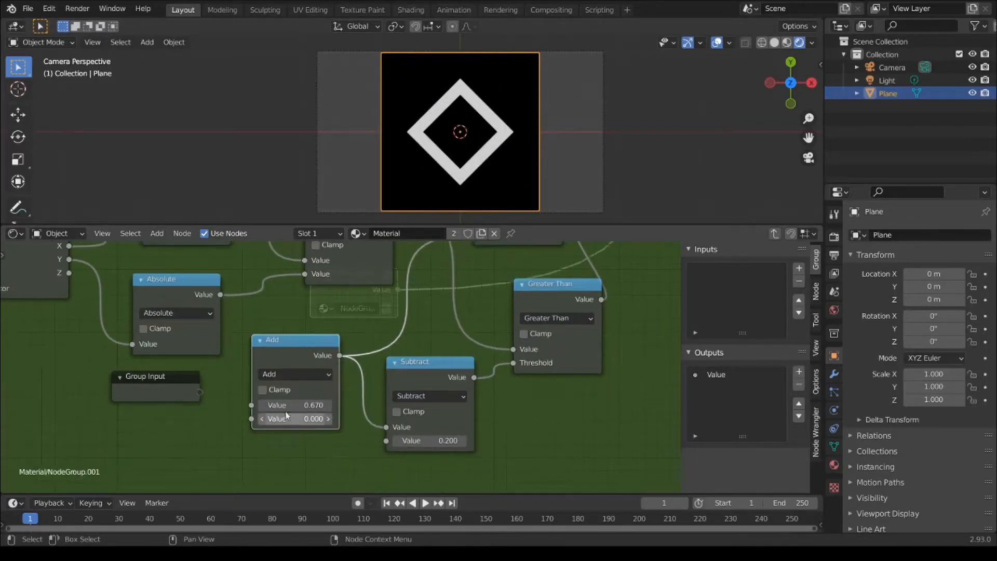
{"action": "mouse_move", "coordinate": [312, 405]}
{"action": "left_mouse_down"}
{"action": "mouse_move", "coordinate": [275, 405]}
{"action": "mouse_move", "coordinate": [296, 405]}
{"action": "left_mouse_up"}
{"action": "left_click_drag", "start_coordinate": [414, 440], "coordinate": [393, 441]}
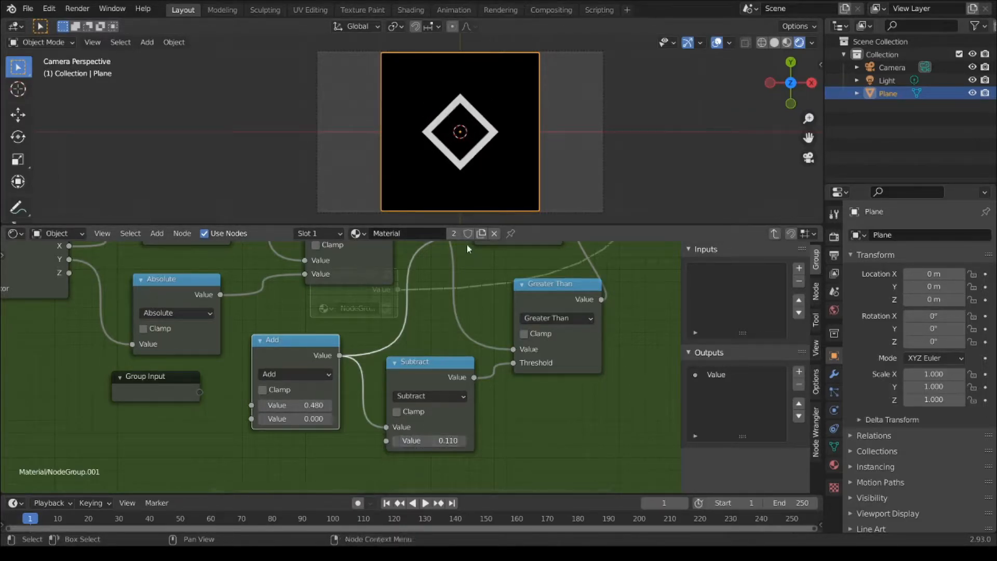
{"action": "left_click_drag", "start_coordinate": [454, 96], "coordinate": [491, 143]}
{"action": "left_click_drag", "start_coordinate": [416, 440], "coordinate": [403, 440]}
- Expose the lower Add node's first value and the Subtract node's second value as inputs on the Group Input node
{"action": "left_click_drag", "start_coordinate": [273, 349], "coordinate": [279, 349]}
{"action": "left_click_drag", "start_coordinate": [178, 388], "coordinate": [175, 398]}
{"action": "middle_click_drag", "start_coordinate": [287, 349], "coordinate": [326, 329]}
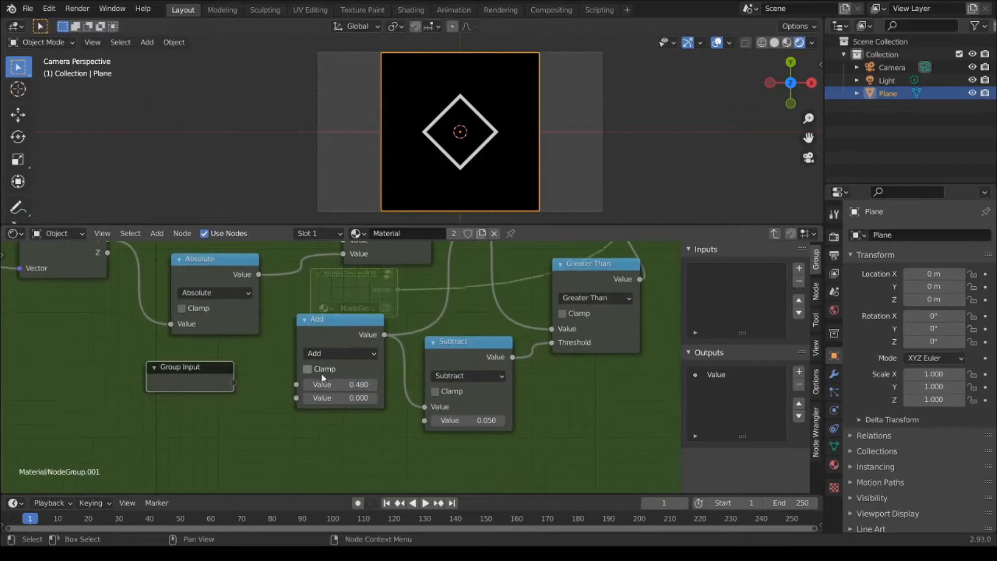
{"action": "left_click_drag", "start_coordinate": [296, 384], "coordinate": [234, 384]}
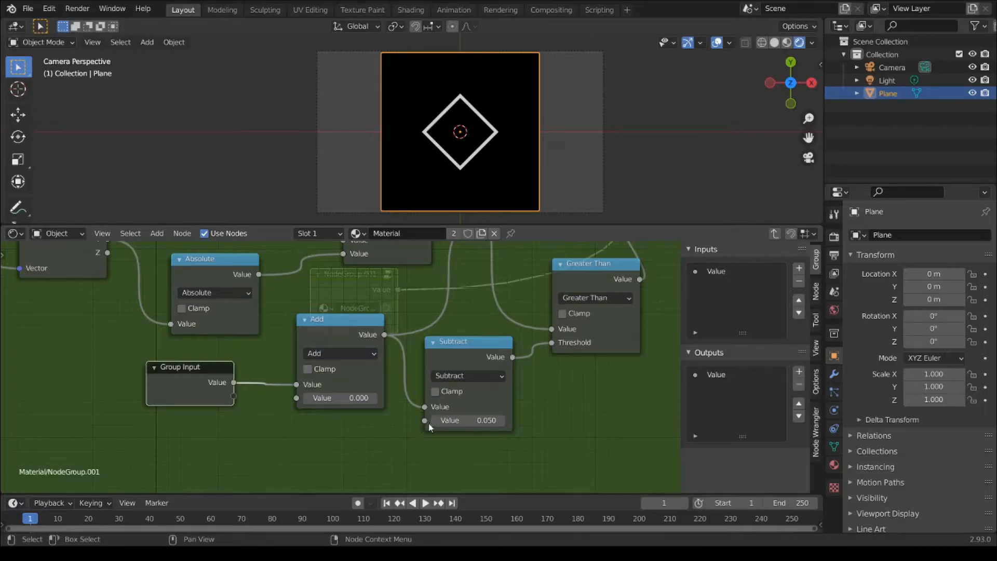
{"action": "left_click_drag", "start_coordinate": [428, 422], "coordinate": [212, 390]}
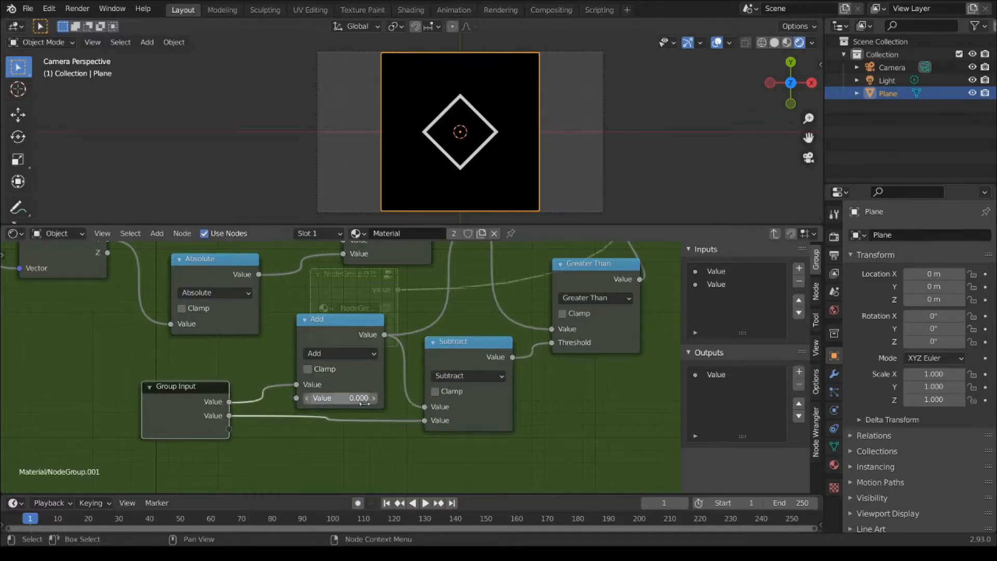
- Rename the first group input to Scale and the second to Width
{"action": "left_click", "coordinate": [712, 273]}
{"action": "left_click", "coordinate": [760, 349]}
{"action": "type", "text": "Scale"}
{"action": "key", "text": "Return"}
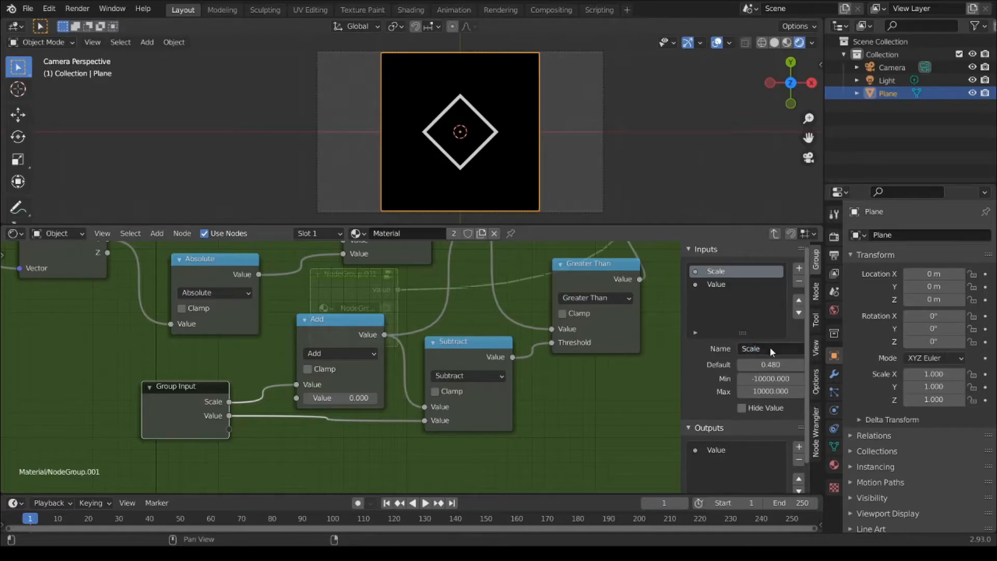
{"action": "left_click", "coordinate": [721, 286]}
{"action": "left_click", "coordinate": [772, 349]}
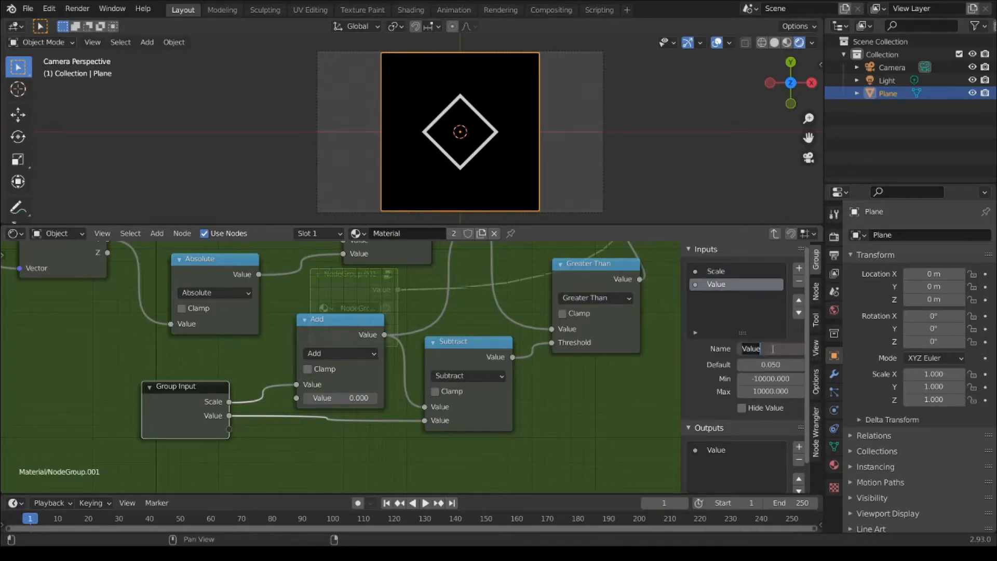
{"action": "type", "text": "Wid"}
{"action": "key", "text": "Return"}
- Look over the finished diamond node network and exit the group to the main material
{"action": "scroll", "coordinate": [727, 346], "scroll_direction": "down", "scroll_amount": 2}
{"action": "scroll", "coordinate": [629, 334], "scroll_direction": "down", "scroll_amount": 4}
{"action": "middle_click_drag", "start_coordinate": [618, 322], "coordinate": [391, 361]}
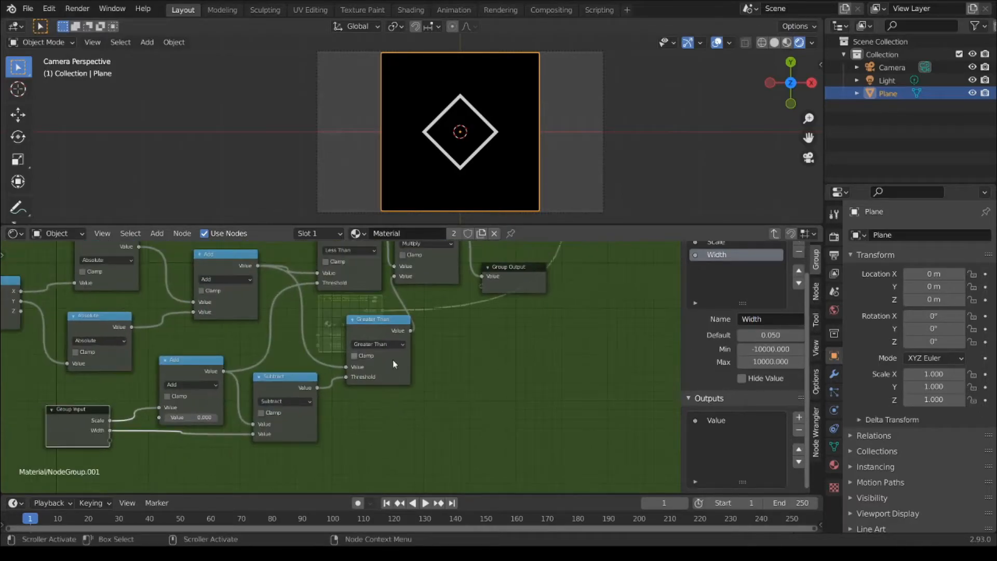
{"action": "scroll", "coordinate": [392, 362], "scroll_direction": "down", "scroll_amount": 1}
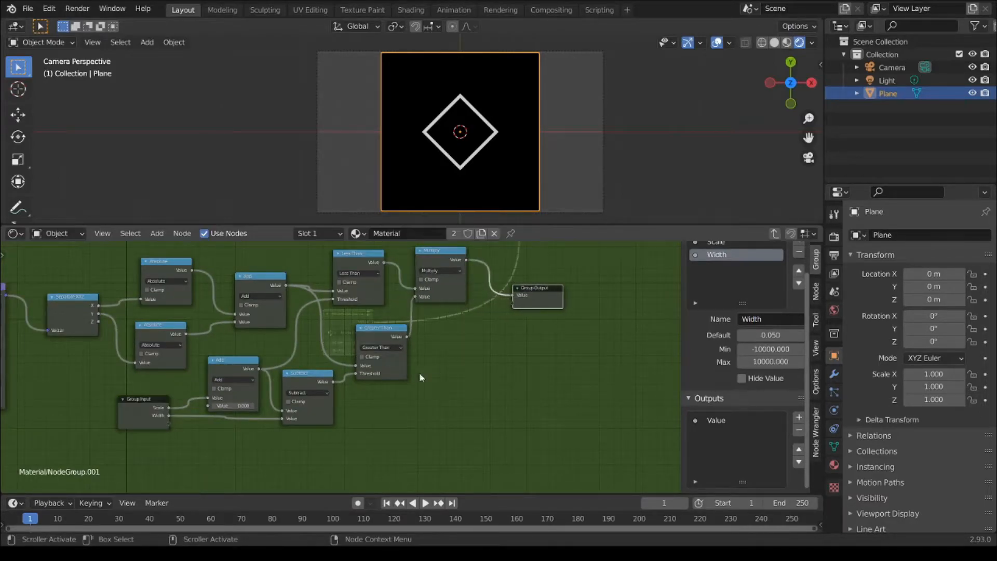
{"action": "middle_click_drag", "start_coordinate": [159, 387], "coordinate": [344, 352]}
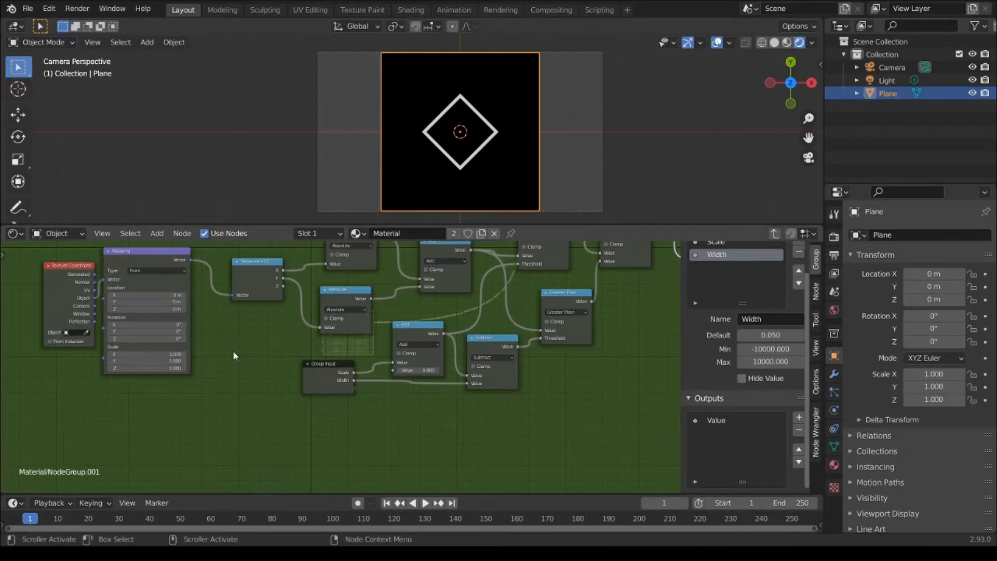
{"action": "left_click", "coordinate": [775, 234]}
- Position the diamond group node directly beneath the ring node groups
{"action": "left_click_drag", "start_coordinate": [351, 316], "coordinate": [346, 302]}
{"action": "scroll", "coordinate": [457, 319], "scroll_direction": "down", "scroll_amount": 2}
{"action": "middle_click_drag", "start_coordinate": [463, 330], "coordinate": [390, 448]}
{"action": "left_click_drag", "start_coordinate": [292, 424], "coordinate": [179, 393]}
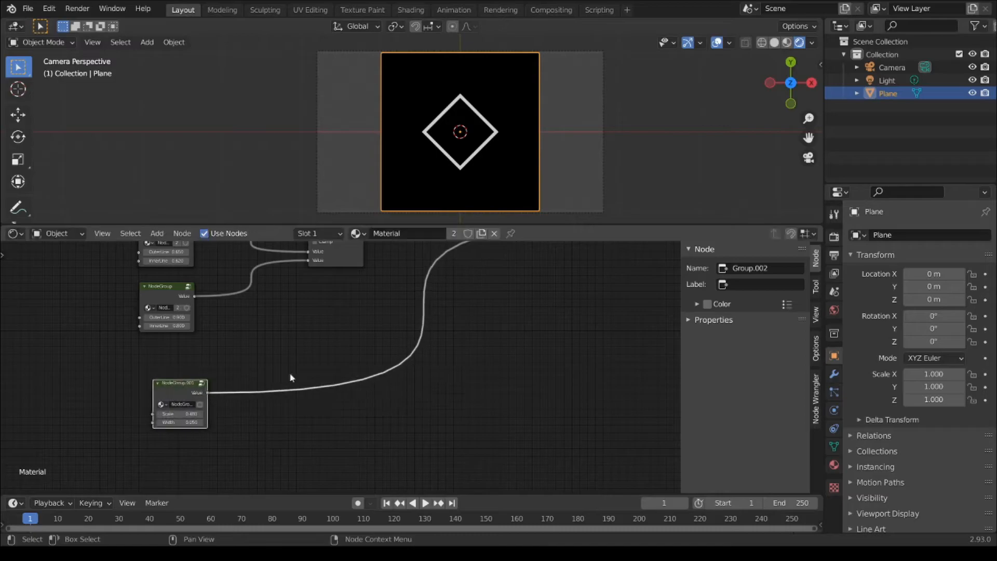
{"action": "middle_click_drag", "start_coordinate": [278, 375], "coordinate": [403, 354]}
{"action": "left_click_drag", "start_coordinate": [306, 365], "coordinate": [298, 364]}
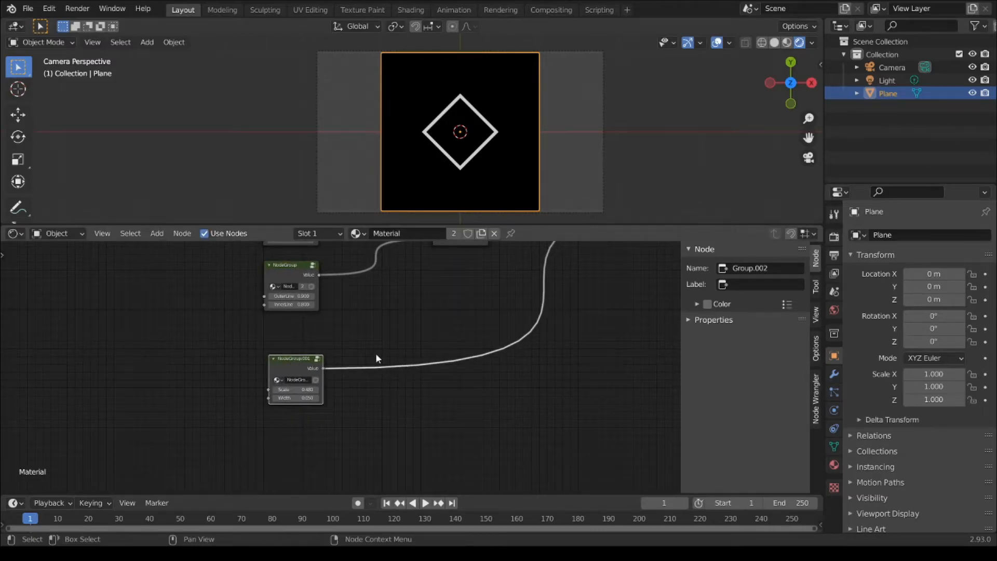
{"action": "scroll", "coordinate": [377, 357], "scroll_direction": "up", "scroll_amount": 1}
{"action": "left_click_drag", "start_coordinate": [267, 370], "coordinate": [279, 358]}
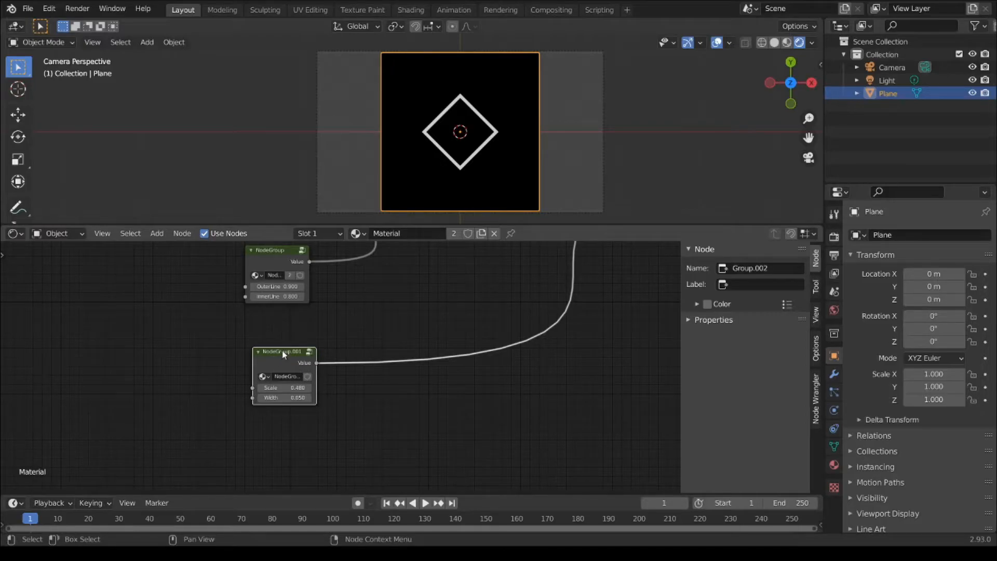
- Duplicate the diamond group node and place the copy directly beneath the original
{"action": "left_click_drag", "start_coordinate": [282, 351], "coordinate": [275, 347]}
{"action": "key", "text": "shift+d"}
{"action": "left_click", "coordinate": [276, 466]}
{"action": "scroll", "coordinate": [451, 343], "scroll_direction": "down", "scroll_amount": 1}
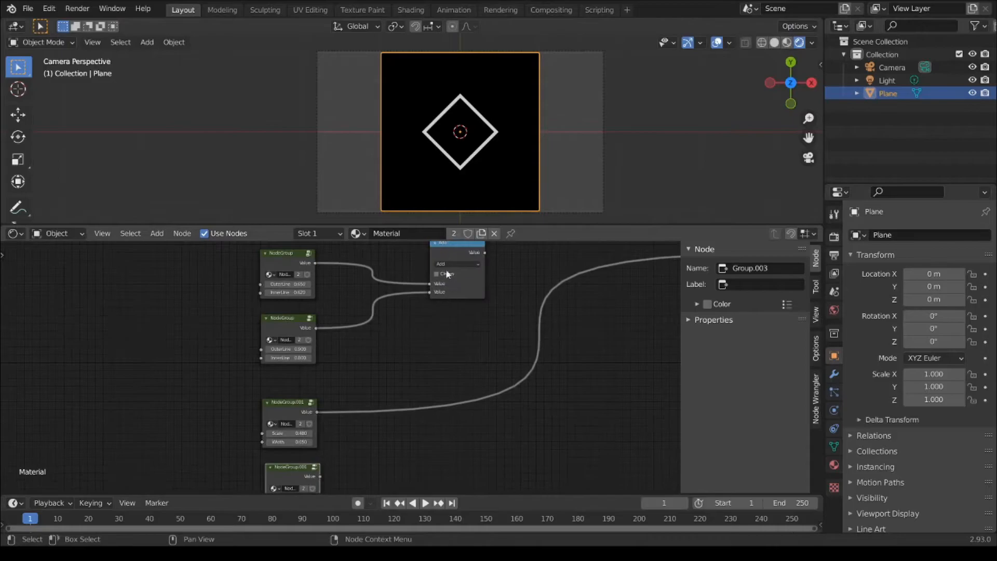
- Duplicate the rings' Add node onto the diamond's output link and connect the second diamond group to its second value
{"action": "key", "text": "shift+d"}
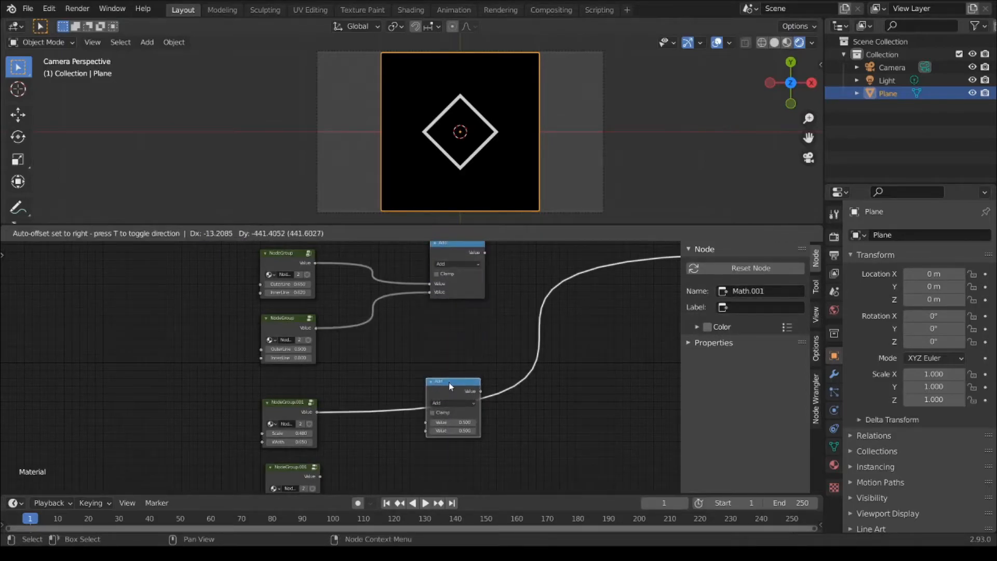
{"action": "left_click", "coordinate": [449, 382]}
{"action": "middle_click_drag", "start_coordinate": [460, 397], "coordinate": [518, 303]}
{"action": "scroll", "coordinate": [451, 355], "scroll_direction": "up", "scroll_amount": 1}
{"action": "left_click_drag", "start_coordinate": [365, 387], "coordinate": [489, 333]}
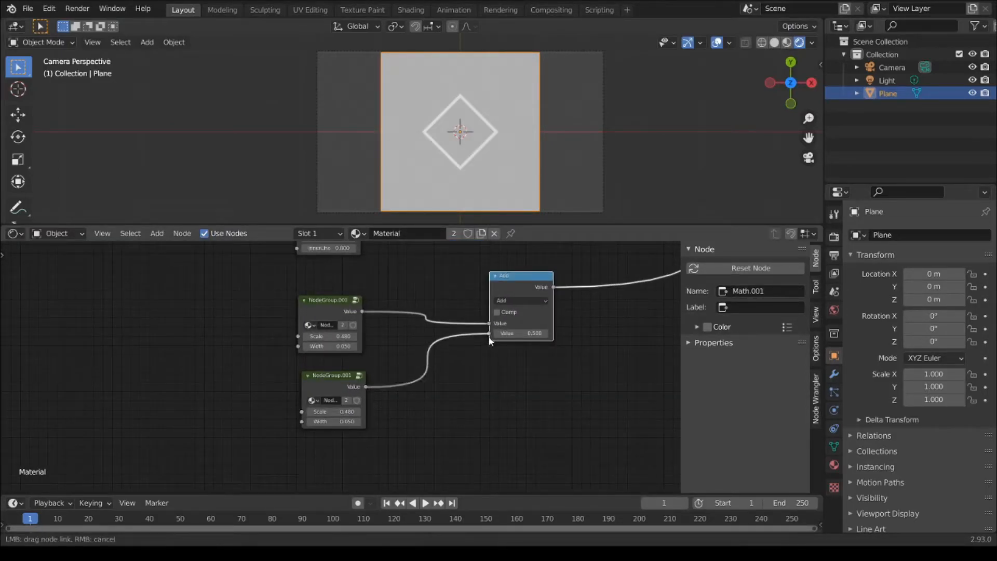
- Try a different Scale on the second diamond group and undo the change
{"action": "scroll", "coordinate": [393, 375], "scroll_direction": "up", "scroll_amount": 1}
{"action": "scroll", "coordinate": [394, 375], "scroll_direction": "up", "scroll_amount": 1}
{"action": "left_click_drag", "start_coordinate": [318, 420], "coordinate": [354, 424]}
{"action": "key", "text": "ctrl+z"}
- Open the first diamond group, space the Texture Coordinate node away from the Mapping node, and test the Mapping's Z rotation
{"action": "left_click", "coordinate": [304, 271]}
{"action": "key", "text": "Tab"}
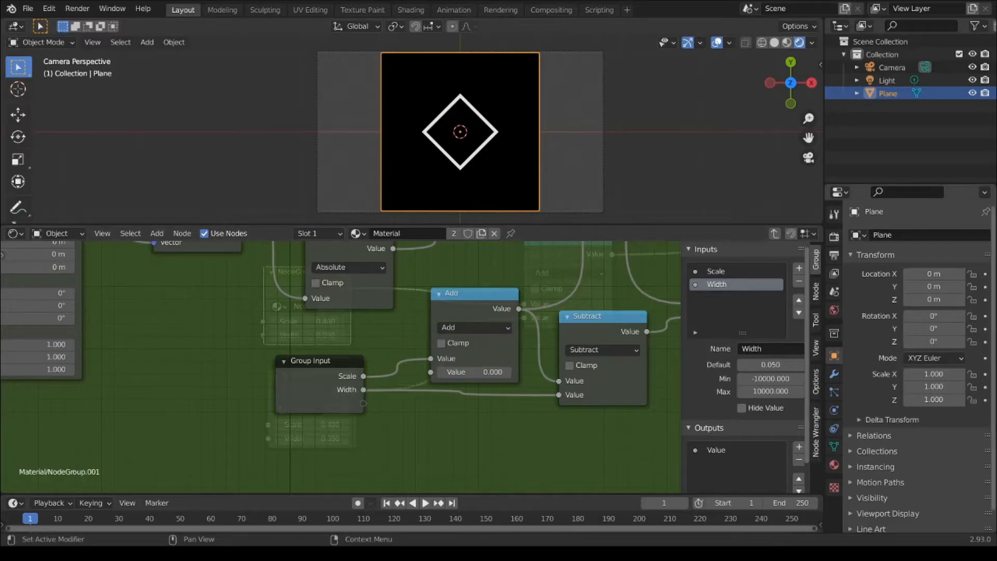
{"action": "middle_click_drag", "start_coordinate": [223, 312], "coordinate": [271, 388]}
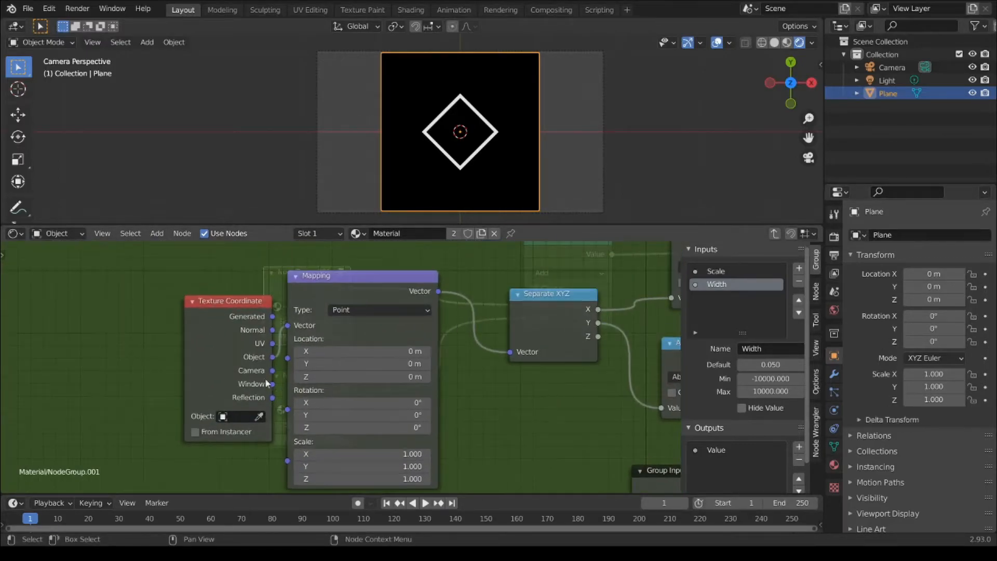
{"action": "left_click_drag", "start_coordinate": [270, 389], "coordinate": [201, 386]}
{"action": "mouse_move", "coordinate": [364, 428]}
{"action": "left_mouse_down"}
{"action": "mouse_move", "coordinate": [372, 427]}
{"action": "mouse_move", "coordinate": [340, 432]}
{"action": "mouse_move", "coordinate": [389, 432]}
{"action": "mouse_move", "coordinate": [379, 431]}
{"action": "left_mouse_up"}
{"action": "right_click", "coordinate": [330, 432]}
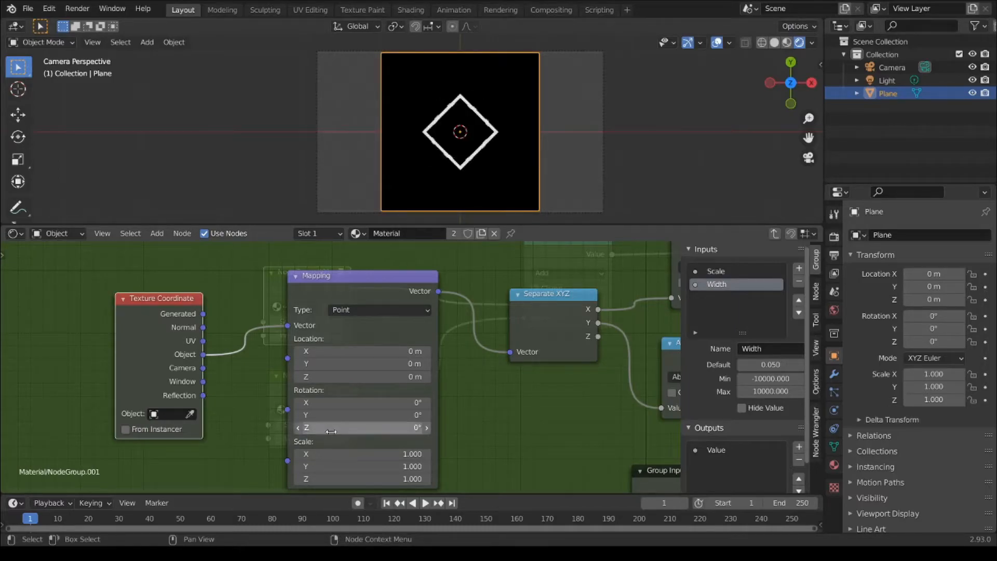
{"action": "middle_click_drag", "start_coordinate": [330, 432], "coordinate": [306, 325]}
- Move the Group Input node below the Texture Coordinate node, expose the Mapping's Rotation as a group input, and exit the group
{"action": "left_click_drag", "start_coordinate": [664, 385], "coordinate": [96, 421]}
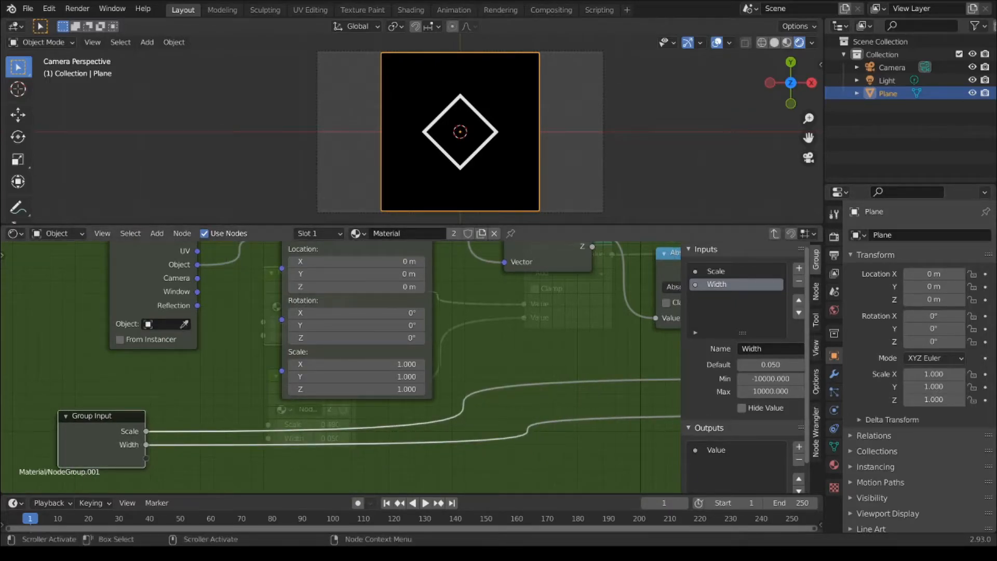
{"action": "left_click_drag", "start_coordinate": [101, 420], "coordinate": [93, 398]}
{"action": "left_click_drag", "start_coordinate": [281, 319], "coordinate": [134, 443]}
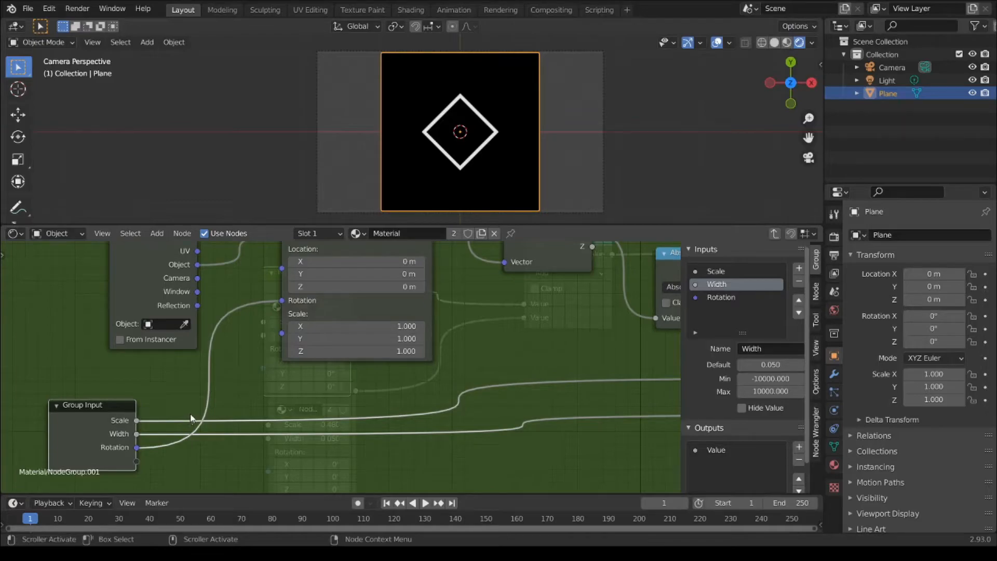
{"action": "key", "text": "Tab"}
- Move the second diamond group node down so it sits clear beneath the first one
{"action": "middle_click_drag", "start_coordinate": [328, 436], "coordinate": [380, 369]}
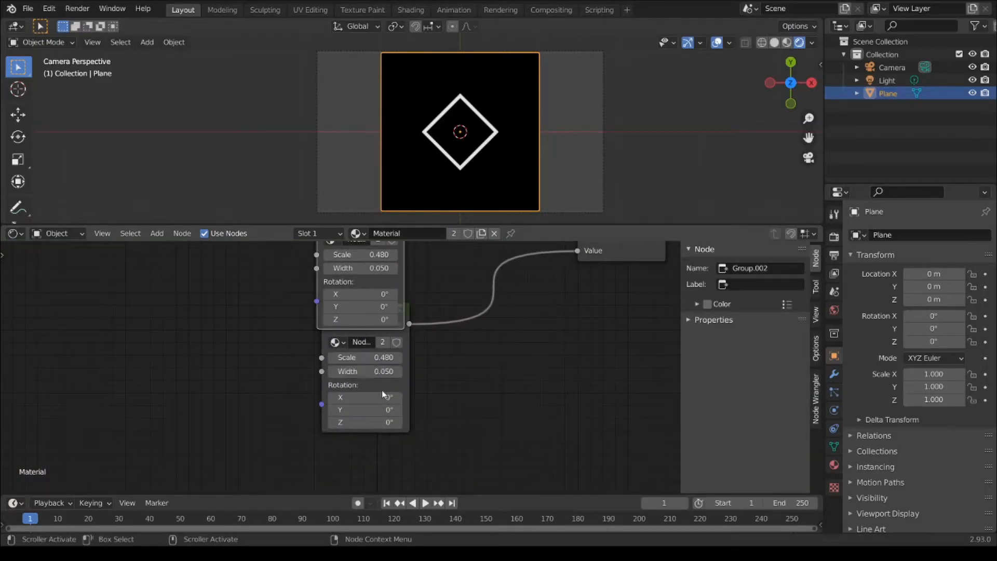
{"action": "key", "text": "shift+d"}
{"action": "left_click", "coordinate": [403, 343]}
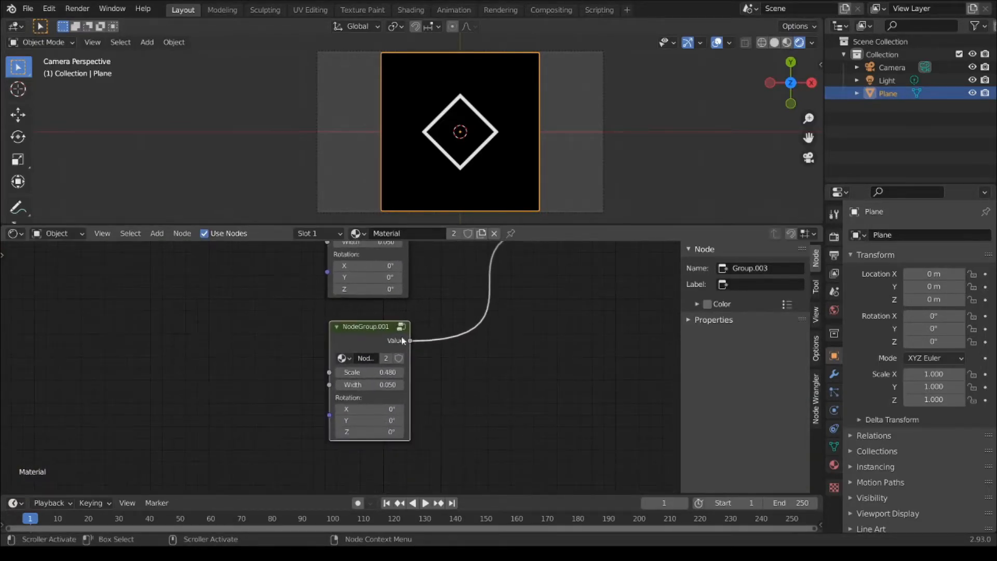
{"action": "scroll", "coordinate": [403, 342], "scroll_direction": "up", "scroll_amount": 1}
{"action": "middle_click_drag", "start_coordinate": [403, 342], "coordinate": [398, 371]}
{"action": "left_click_drag", "start_coordinate": [390, 352], "coordinate": [383, 352]}
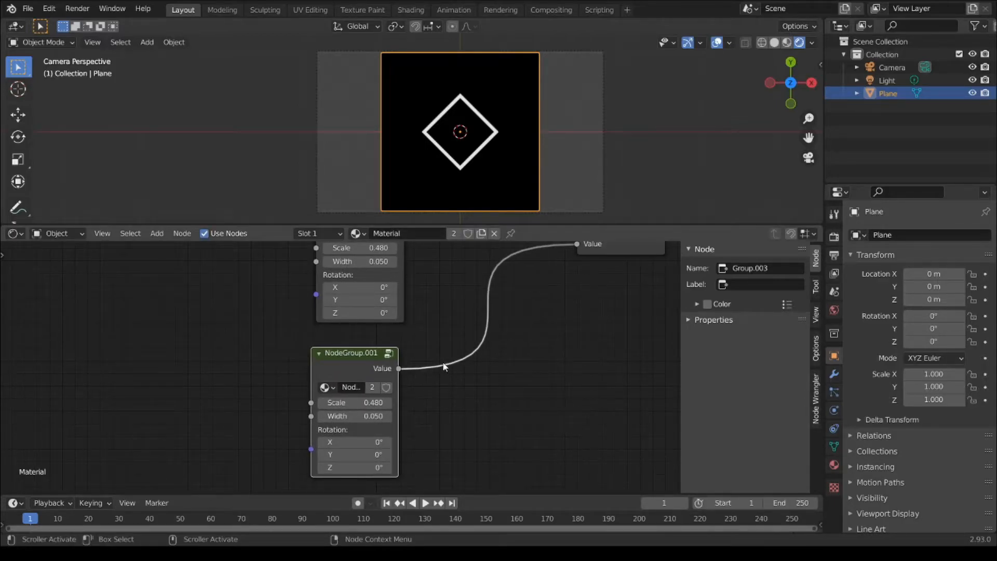
{"action": "left_click_drag", "start_coordinate": [351, 357], "coordinate": [358, 358]}
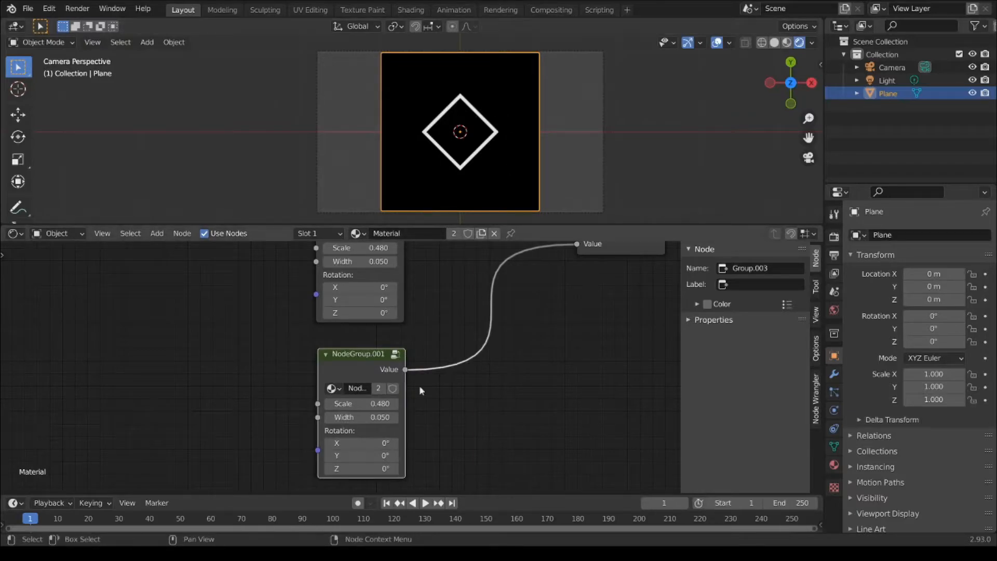
{"action": "left_click_drag", "start_coordinate": [362, 468], "coordinate": [373, 469]}
{"action": "key", "text": "Escape"}
{"action": "scroll", "coordinate": [407, 402], "scroll_direction": "down", "scroll_amount": 1}
{"action": "mouse_move", "coordinate": [427, 392]}
{"action": "middle_mouse_down"}
{"action": "mouse_move", "coordinate": [420, 422]}
{"action": "mouse_move", "coordinate": [422, 398]}
{"action": "middle_mouse_up"}
{"action": "left_click_drag", "start_coordinate": [362, 464], "coordinate": [370, 464]}
{"action": "key", "text": "Escape"}
{"action": "middle_click_drag", "start_coordinate": [469, 349], "coordinate": [393, 362]}
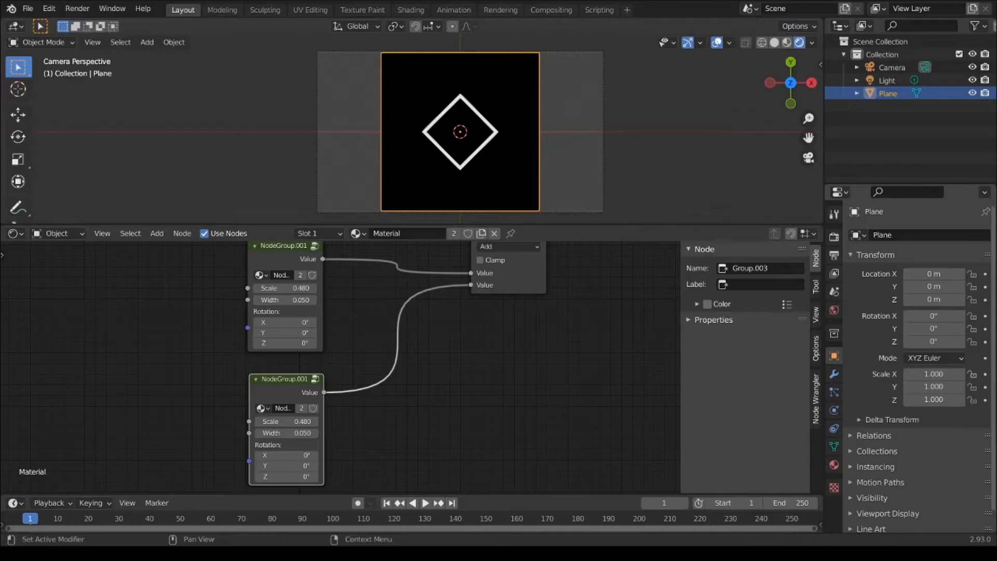
- Set the Z rotation of the lower diamond group to 45°
{"action": "middle_click_drag", "start_coordinate": [322, 481], "coordinate": [343, 443]}
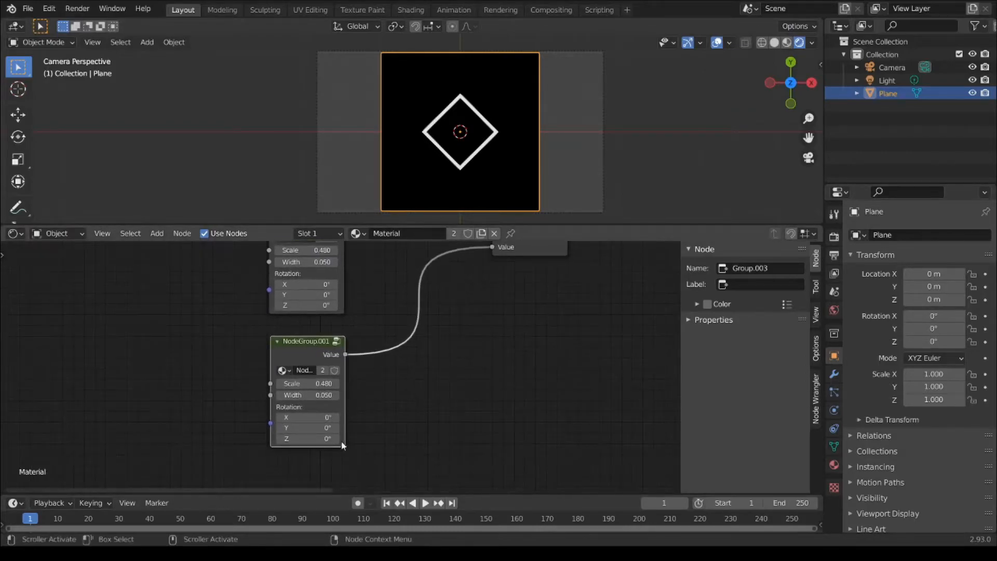
{"action": "left_click_drag", "start_coordinate": [311, 438], "coordinate": [337, 438]}
{"action": "left_click", "coordinate": [316, 440]}
{"action": "type", "text": "45"}
{"action": "key", "text": "Return"}
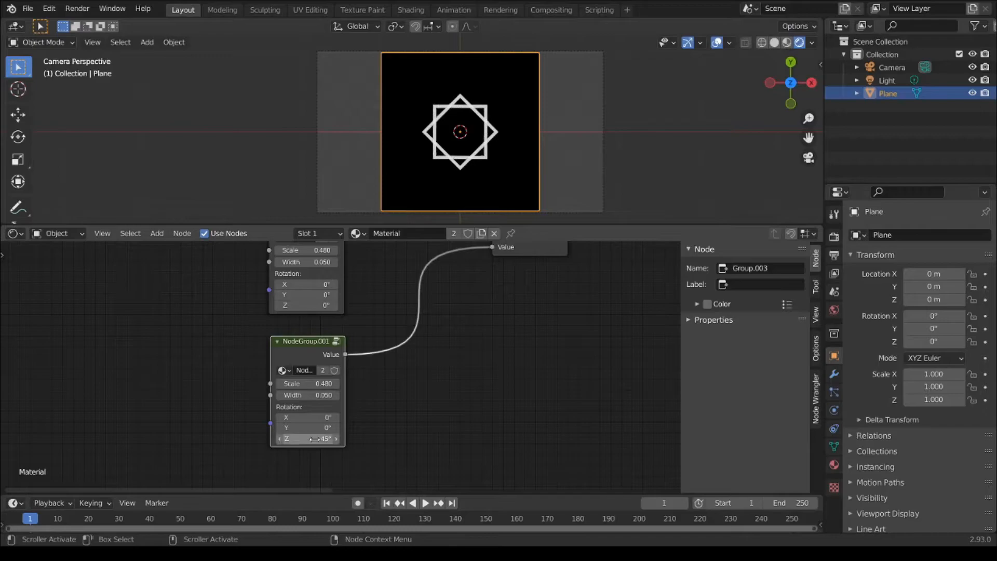
- Change the math node combining the two diamonds from Add to Maximum and inspect the overlaps of their outlines
{"action": "scroll", "coordinate": [437, 396], "scroll_direction": "down", "scroll_amount": 2}
{"action": "middle_click_drag", "start_coordinate": [486, 335], "coordinate": [366, 314]}
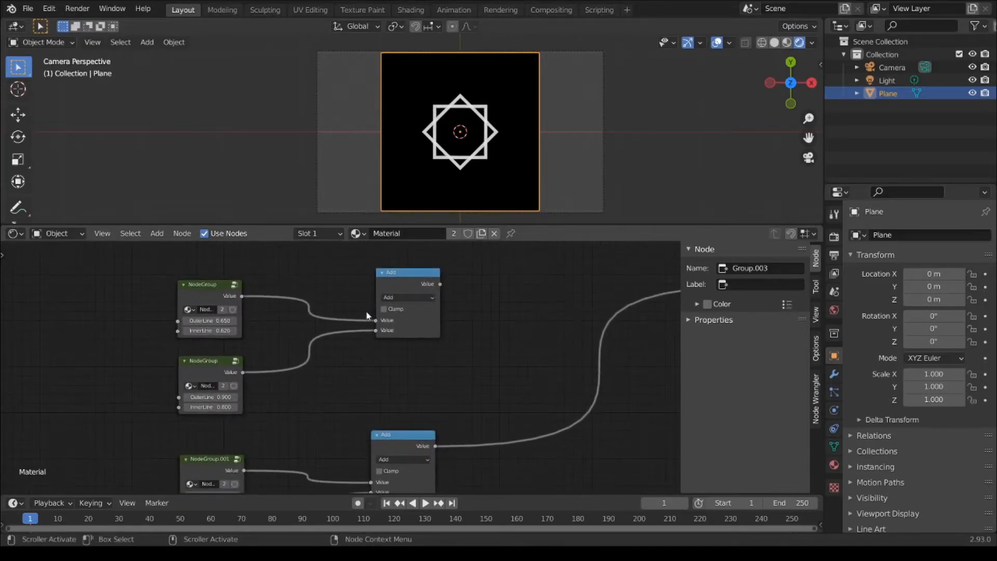
{"action": "left_click", "coordinate": [407, 273]}
{"action": "middle_click_drag", "start_coordinate": [429, 378], "coordinate": [440, 280]}
{"action": "scroll", "coordinate": [465, 313], "scroll_direction": "up", "scroll_amount": 2}
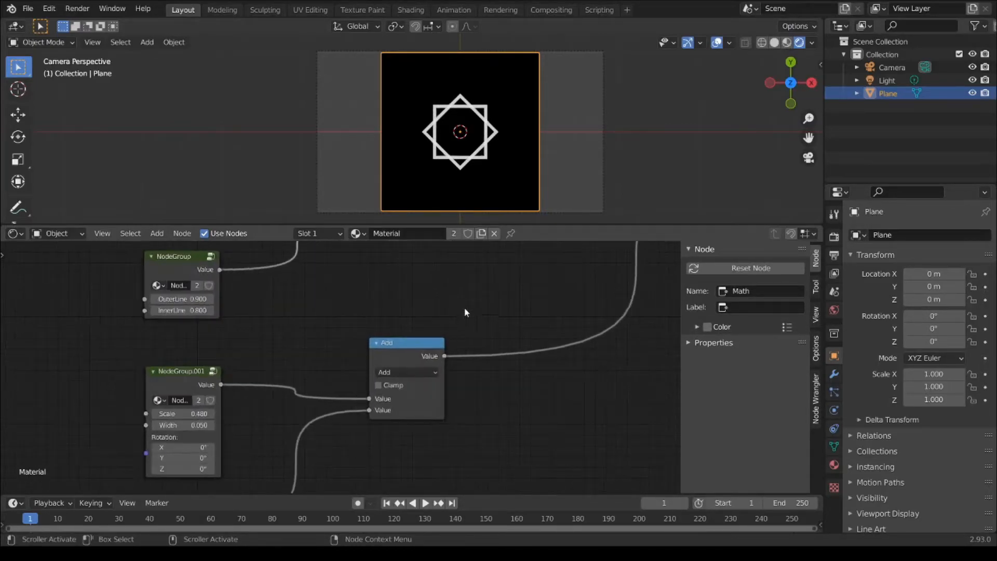
{"action": "scroll", "coordinate": [494, 116], "scroll_direction": "up", "scroll_amount": 8}
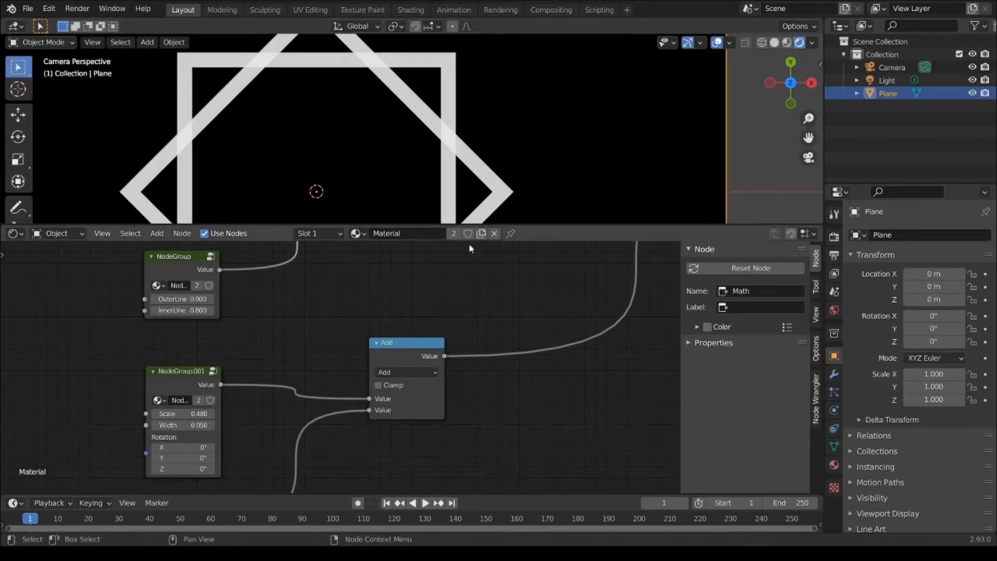
{"action": "left_click", "coordinate": [406, 371]}
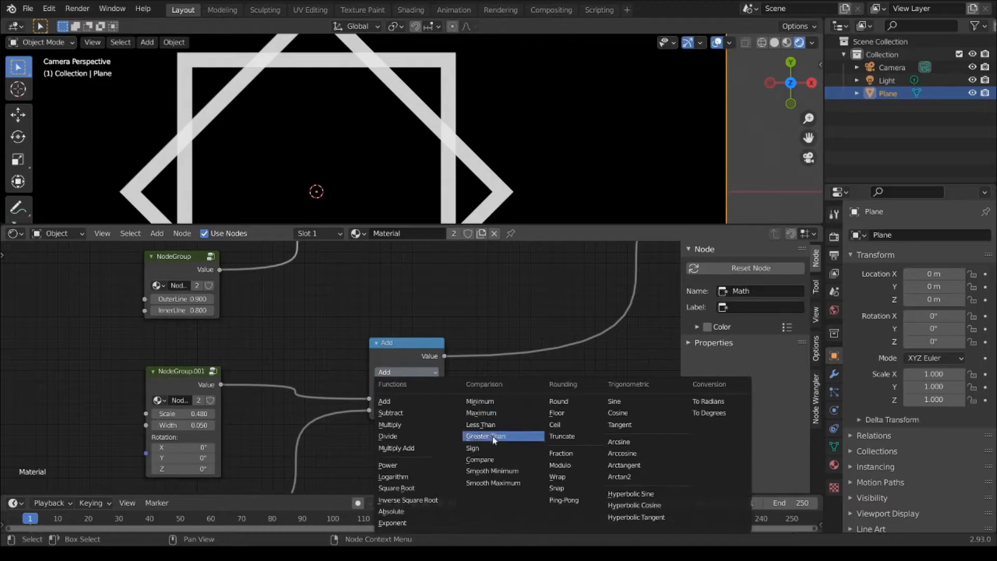
{"action": "left_click", "coordinate": [486, 412]}
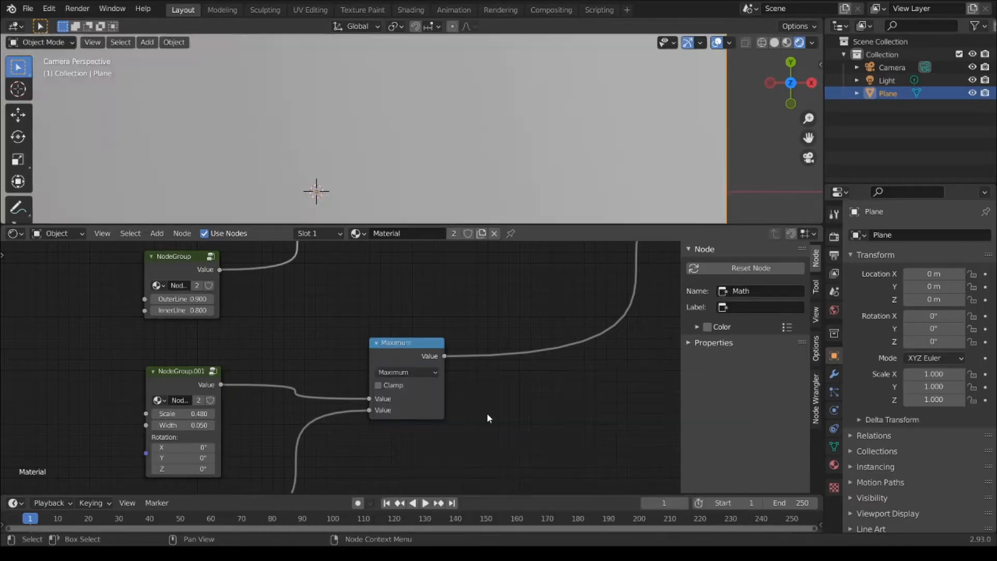
{"action": "scroll", "coordinate": [448, 148], "scroll_direction": "up", "scroll_amount": 2}
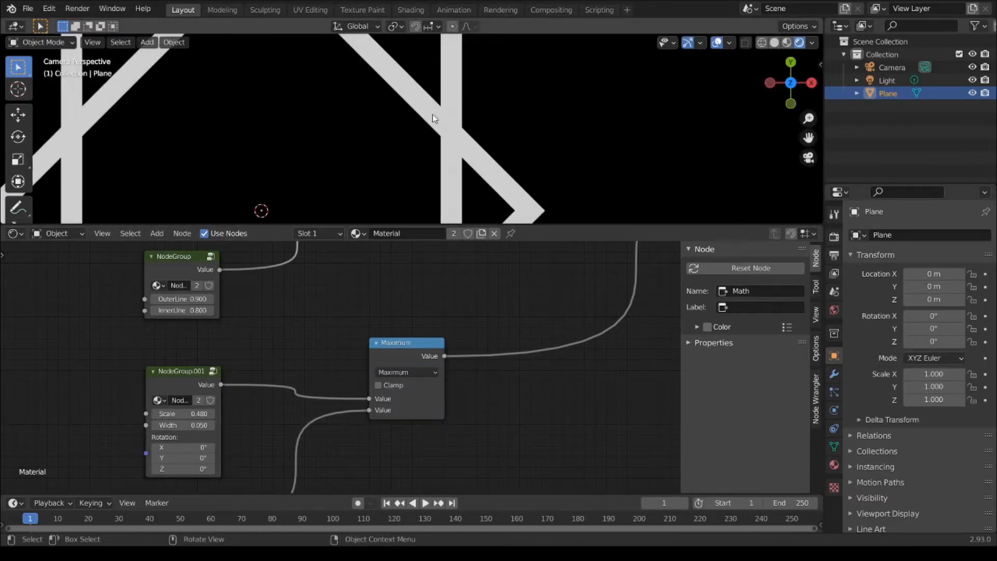
- Duplicate the Add node, feed it the rings' Add and the diamonds' Maximum outputs, and preview the combined result
{"action": "scroll", "coordinate": [412, 314], "scroll_direction": "down", "scroll_amount": 3}
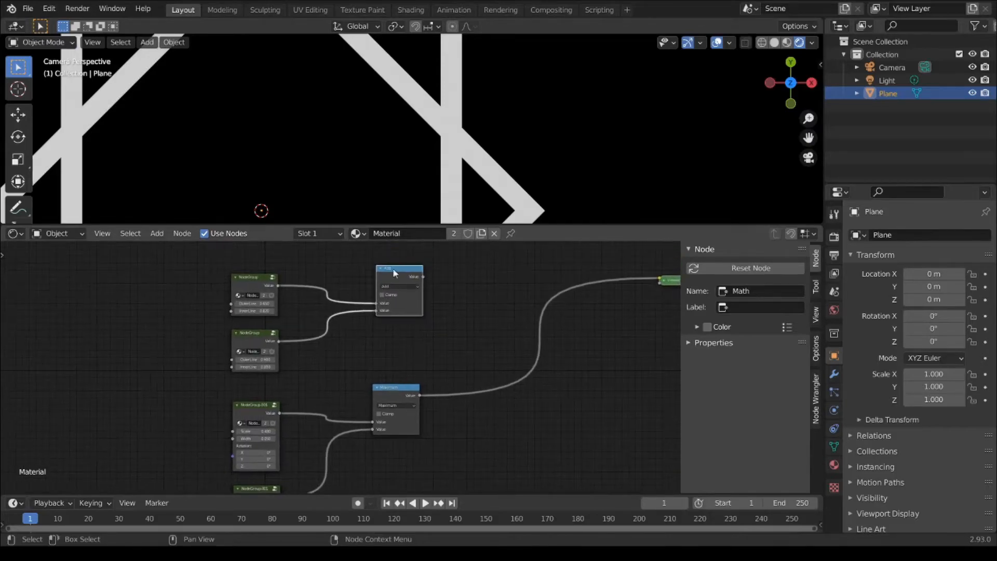
{"action": "key", "text": "shift+d"}
{"action": "left_click", "coordinate": [427, 291]}
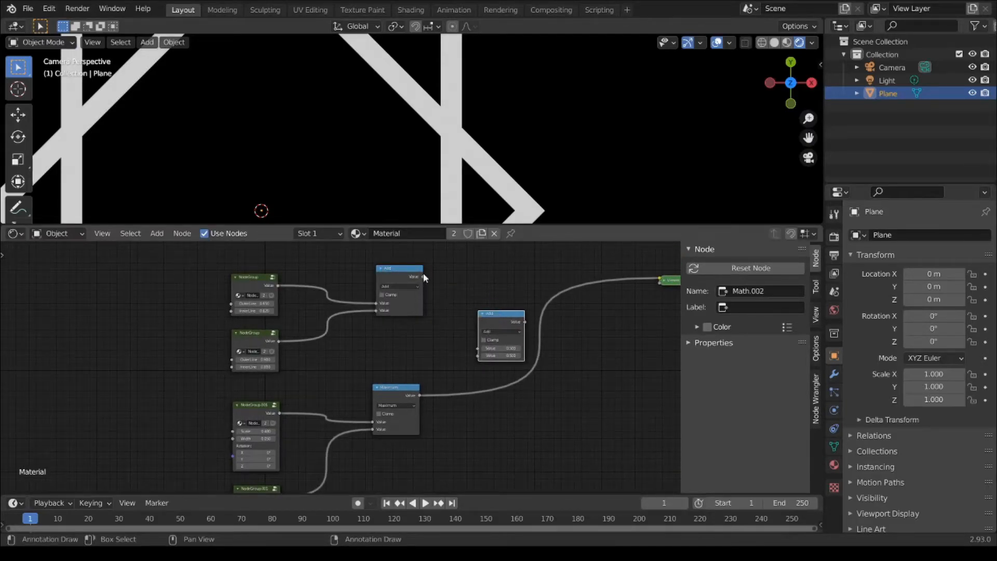
{"action": "left_click_drag", "start_coordinate": [422, 277], "coordinate": [479, 352]}
{"action": "left_click_drag", "start_coordinate": [425, 400], "coordinate": [480, 355]}
{"action": "left_click", "coordinate": [495, 317], "text": "ctrl+shift"}
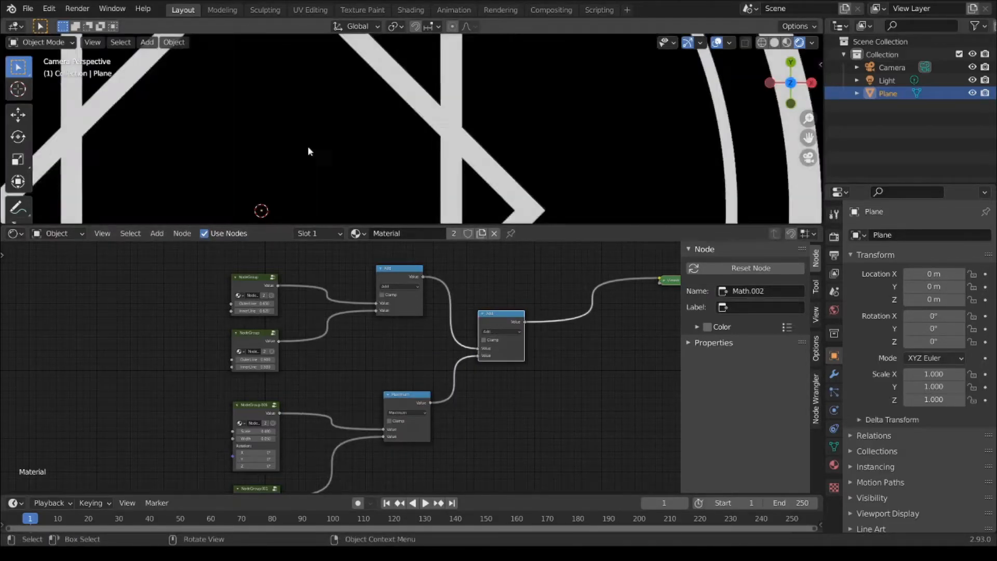
{"action": "scroll", "coordinate": [337, 153], "scroll_direction": "down", "scroll_amount": 5}
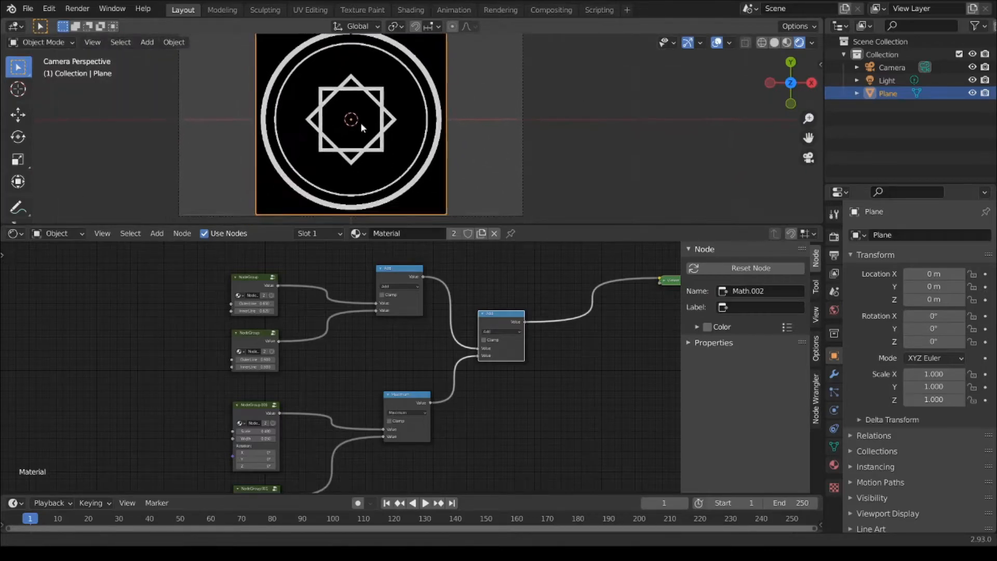
{"action": "middle_click_drag", "start_coordinate": [360, 125], "coordinate": [375, 101], "text": "shift"}
- Set the Scale of both diamond groups to 0.710
{"action": "middle_click_drag", "start_coordinate": [342, 369], "coordinate": [469, 299]}
{"action": "scroll", "coordinate": [386, 348], "scroll_direction": "up", "scroll_amount": 5}
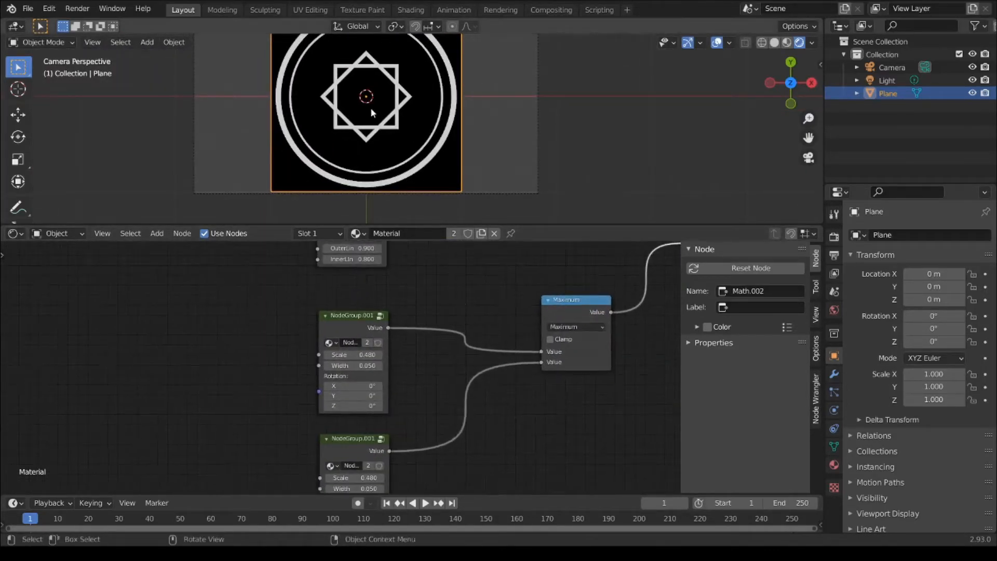
{"action": "middle_click_drag", "start_coordinate": [369, 106], "coordinate": [374, 133], "text": "shift"}
{"action": "middle_click_drag", "start_coordinate": [452, 347], "coordinate": [471, 326]}
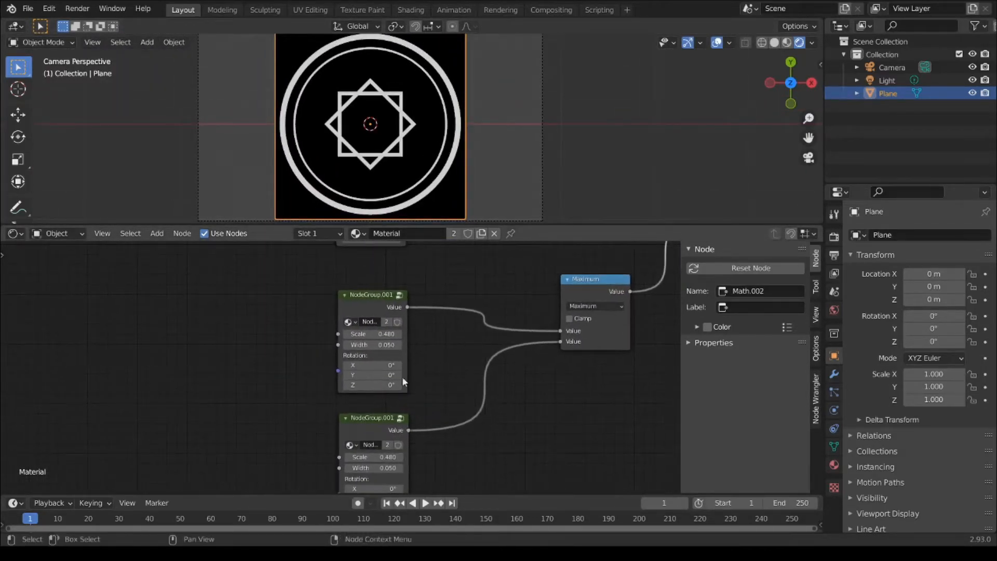
{"action": "scroll", "coordinate": [381, 397], "scroll_direction": "up", "scroll_amount": 1}
{"action": "left_click", "coordinate": [374, 422]}
{"action": "left_click", "coordinate": [241, 360]}
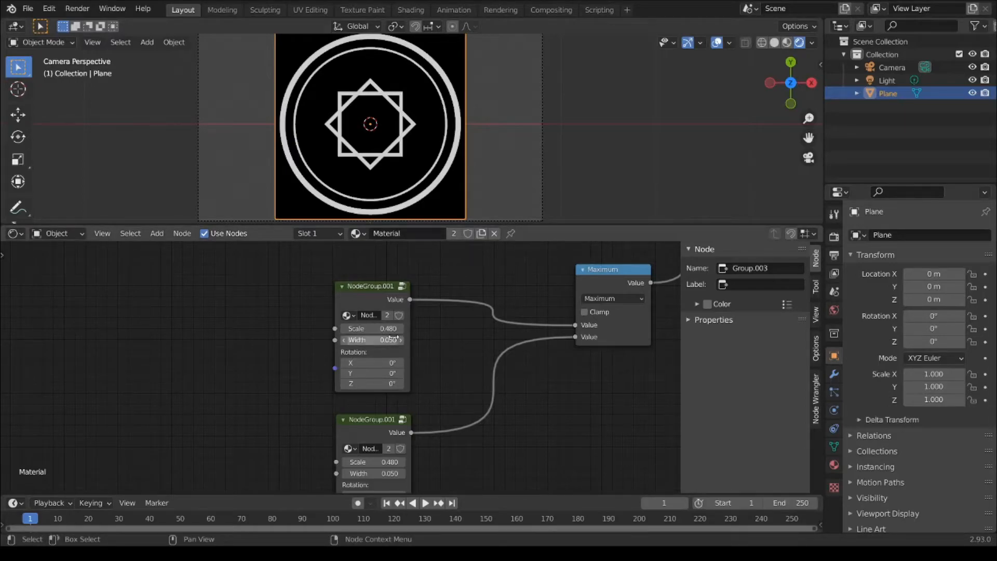
{"action": "middle_click_drag", "start_coordinate": [437, 371], "coordinate": [447, 346]}
{"action": "left_click_drag", "start_coordinate": [385, 304], "coordinate": [426, 304]}
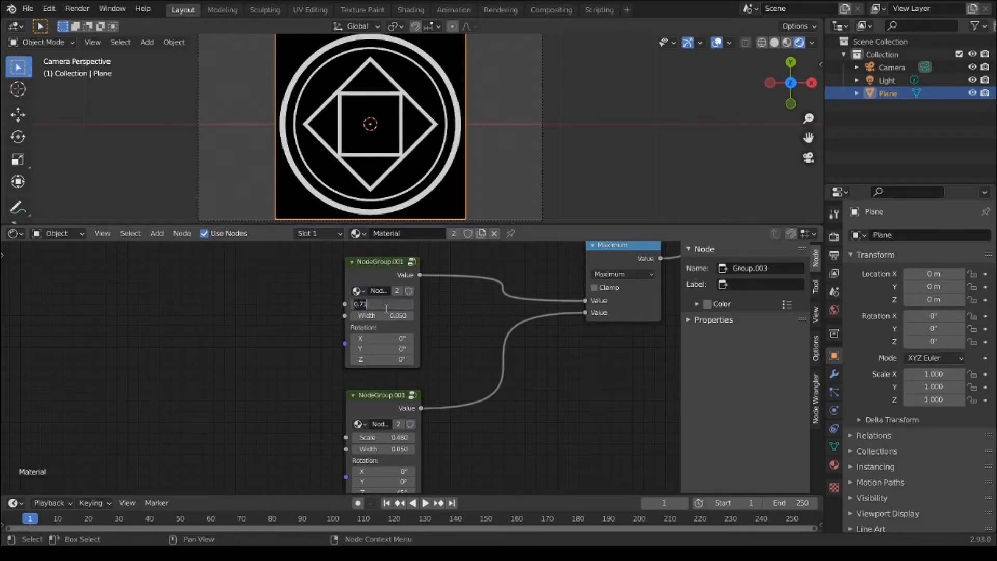
{"action": "type", "text": "0.710"}
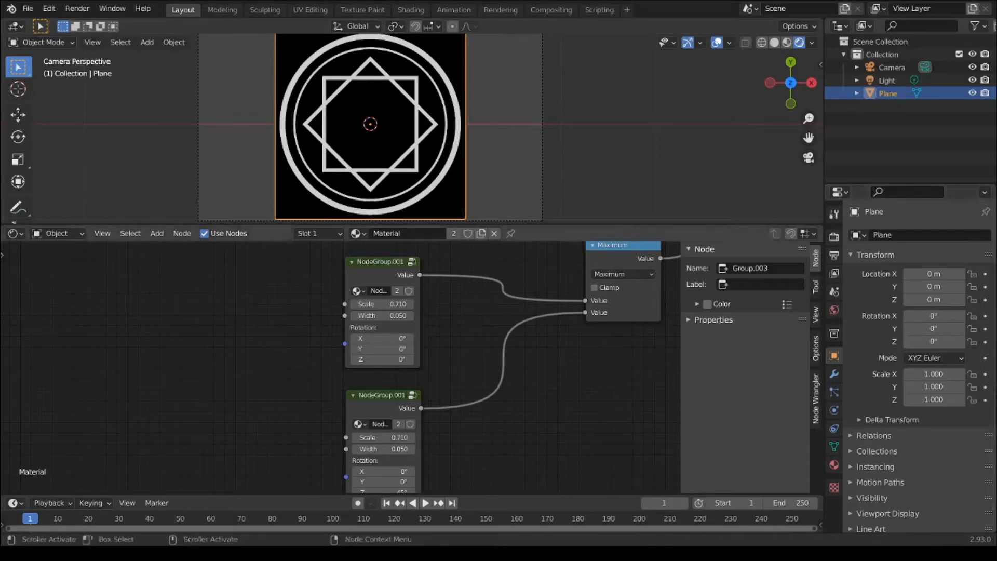
- Space the two ring group nodes further apart vertically and select the upper one
{"action": "scroll", "coordinate": [345, 283], "scroll_direction": "down", "scroll_amount": 1}
{"action": "scroll", "coordinate": [305, 320], "scroll_direction": "up", "scroll_amount": 8, "text": "shift"}
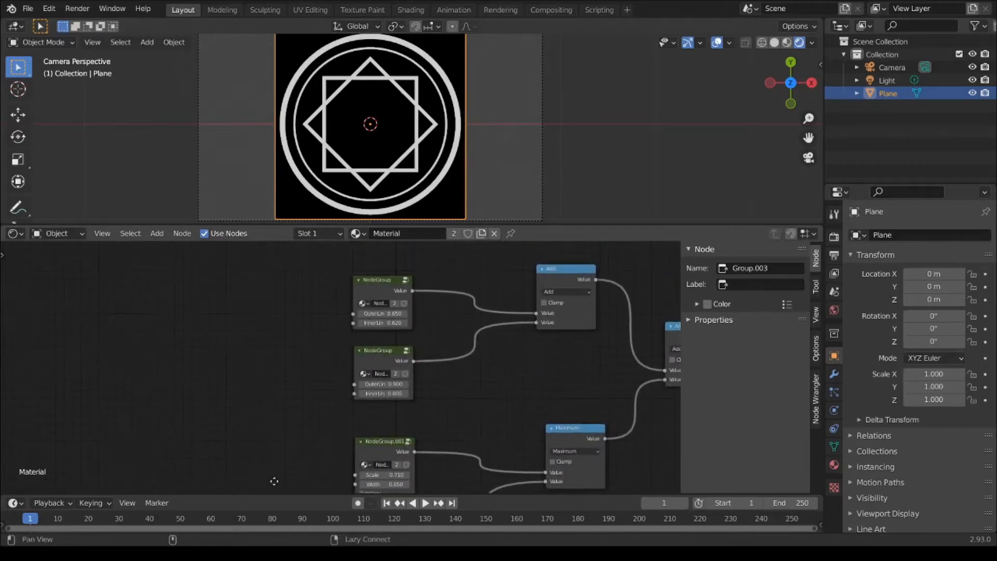
{"action": "left_click_drag", "start_coordinate": [366, 303], "coordinate": [372, 271]}
{"action": "left_click_drag", "start_coordinate": [375, 369], "coordinate": [366, 361]}
{"action": "left_click", "coordinate": [372, 272]}
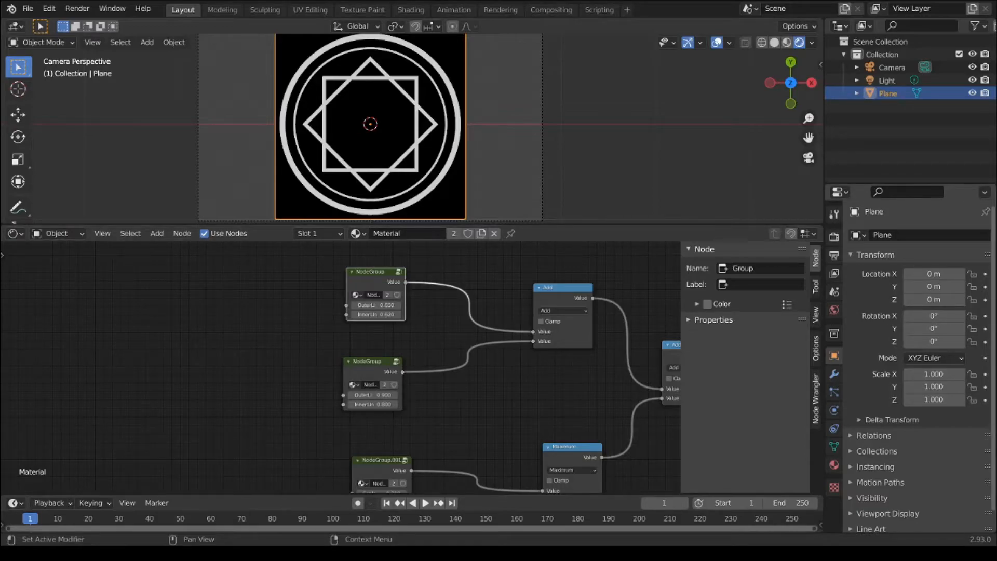
- Open the upper ring group and move its Group Input node closer to the Mapping node, beneath the lower Power node
{"action": "scroll", "coordinate": [373, 279], "scroll_direction": "up", "scroll_amount": 2}
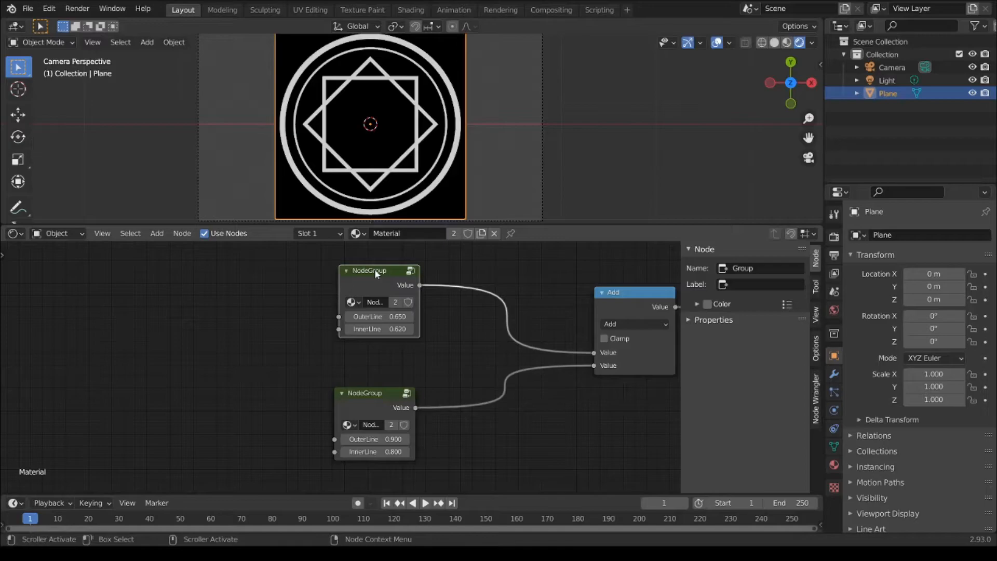
{"action": "key", "text": "Tab"}
{"action": "left_click_drag", "start_coordinate": [519, 365], "coordinate": [412, 388]}
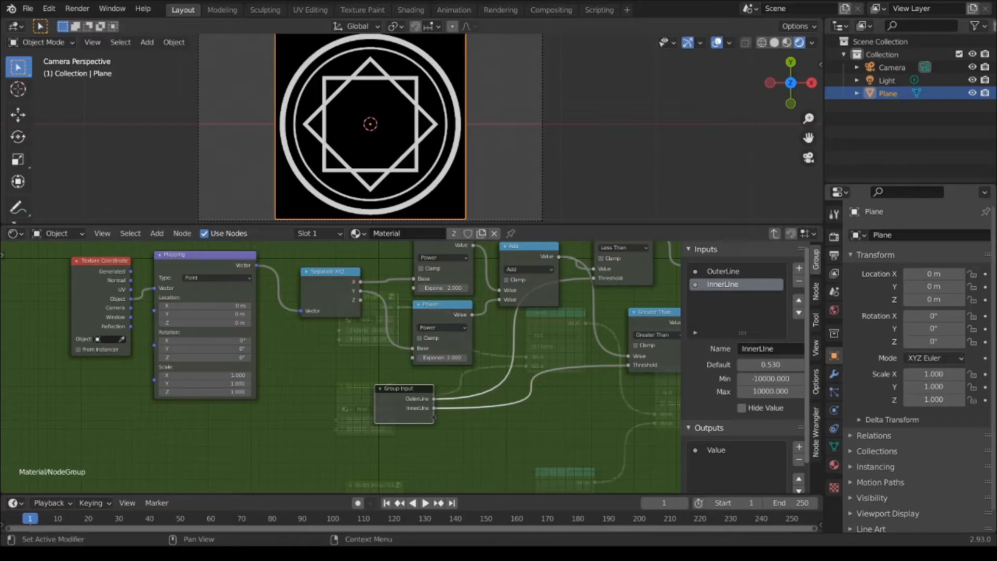
{"action": "middle_click_drag", "start_coordinate": [570, 440], "coordinate": [403, 369]}
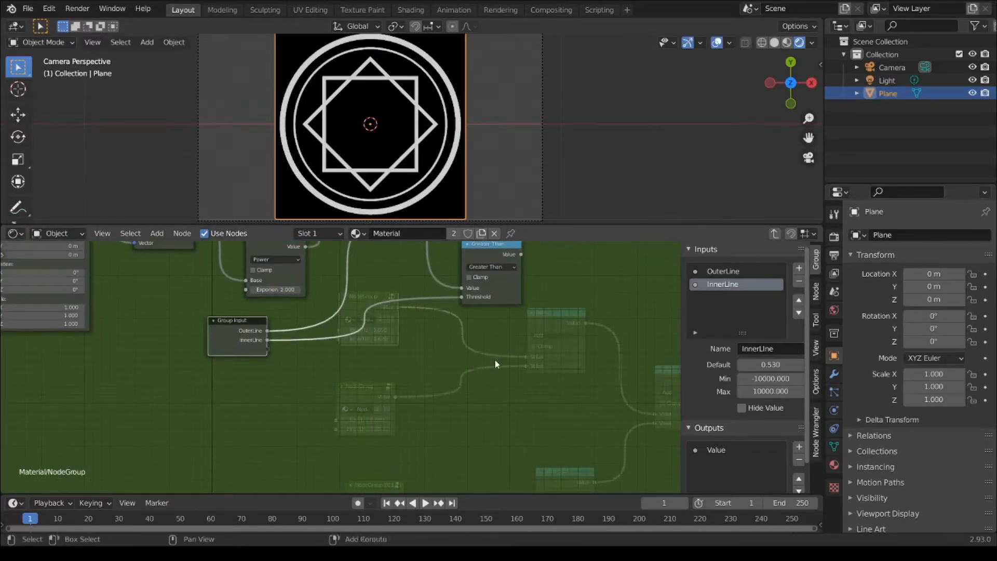
- Add a Gradient Texture node beneath the Greater Than node in the ring group
{"action": "key", "text": "shift+a"}
{"action": "mouse_move", "coordinate": [477, 358]}
{"action": "mouse_move", "coordinate": [452, 322]}
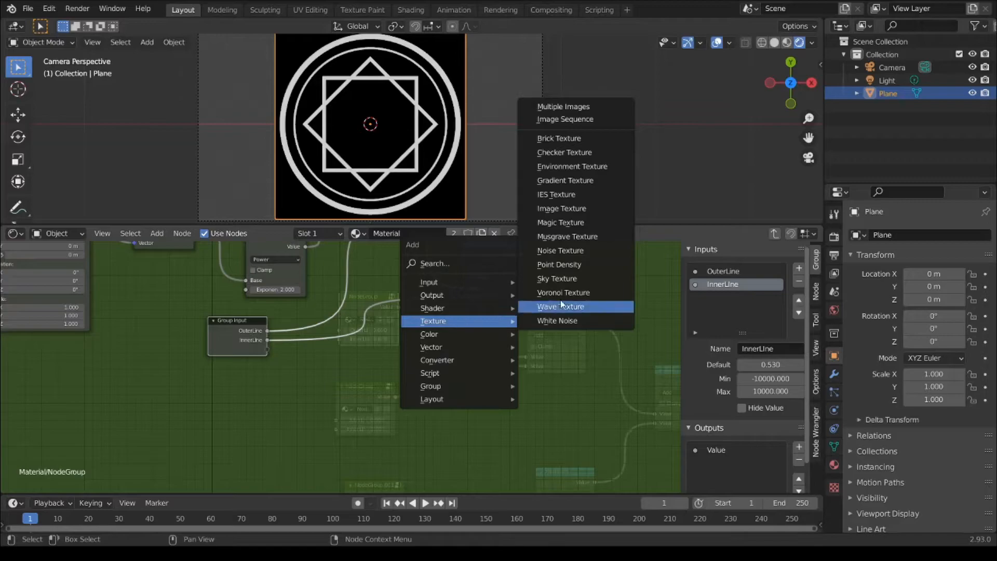
{"action": "left_click", "coordinate": [577, 181]}
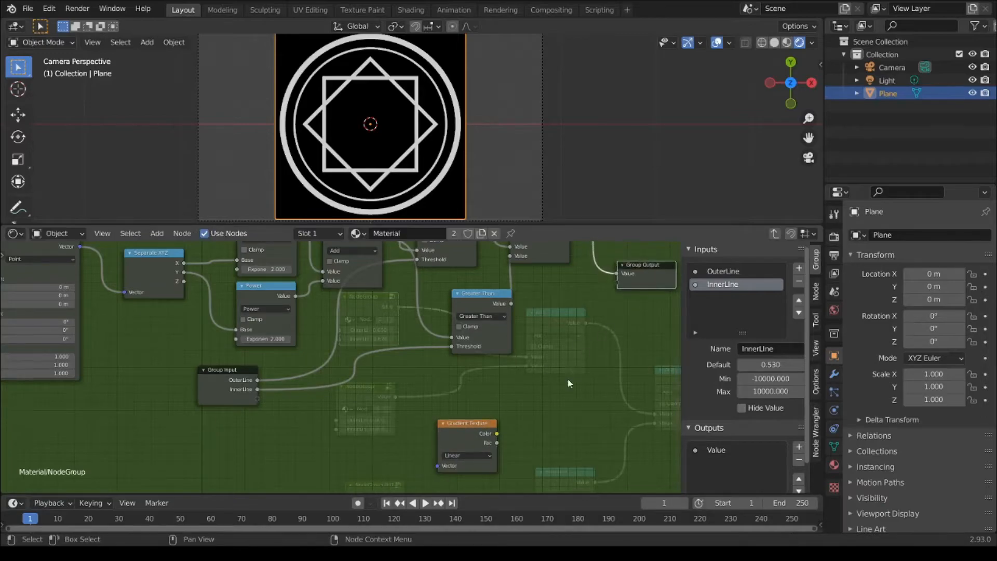
{"action": "left_click", "coordinate": [458, 453]}
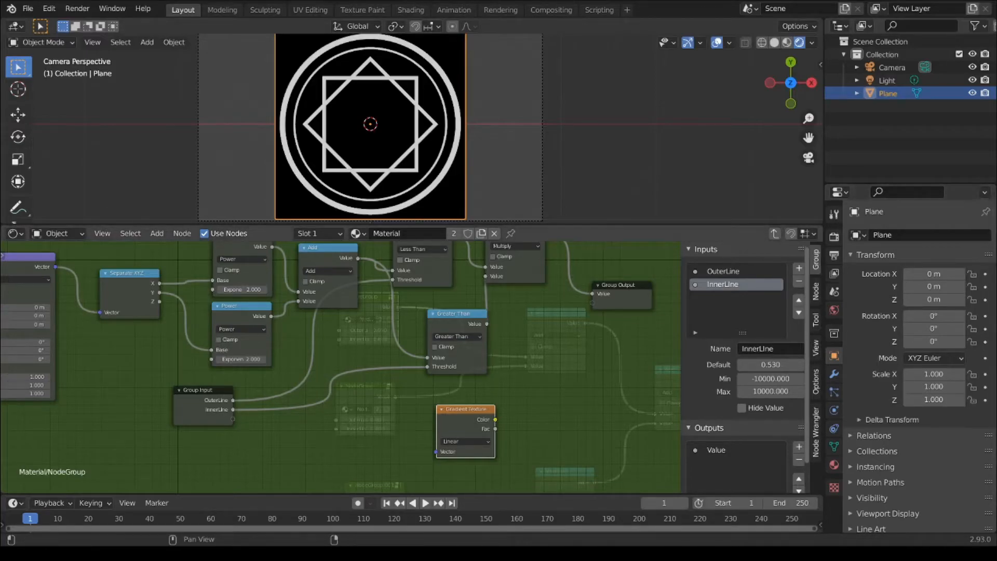
- Move the Group Output node aside and insert a duplicate of the Multiply node into the link leading to it
{"action": "middle_click_drag", "start_coordinate": [616, 295], "coordinate": [592, 342]}
{"action": "left_click_drag", "start_coordinate": [592, 342], "coordinate": [633, 330]}
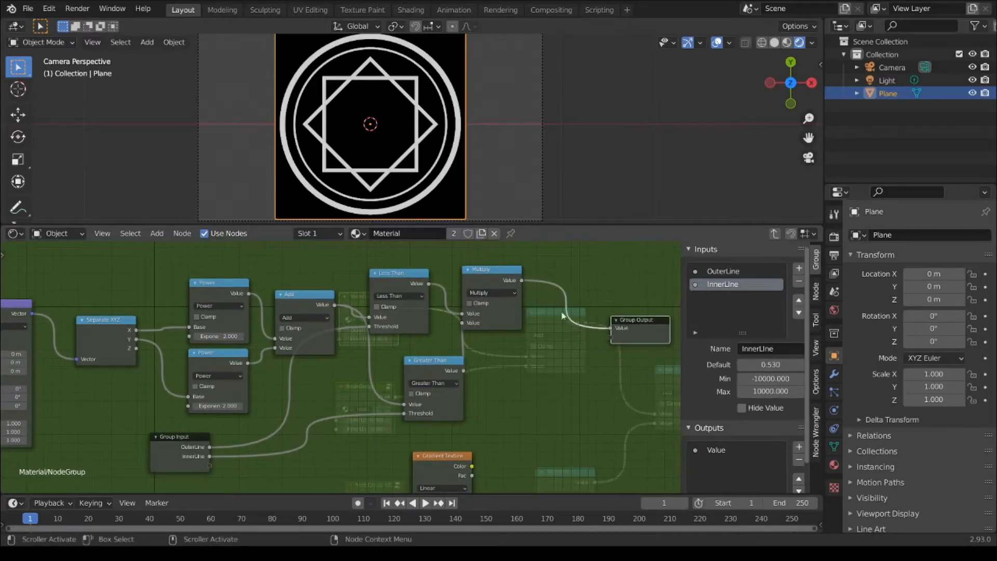
{"action": "left_click", "coordinate": [479, 276]}
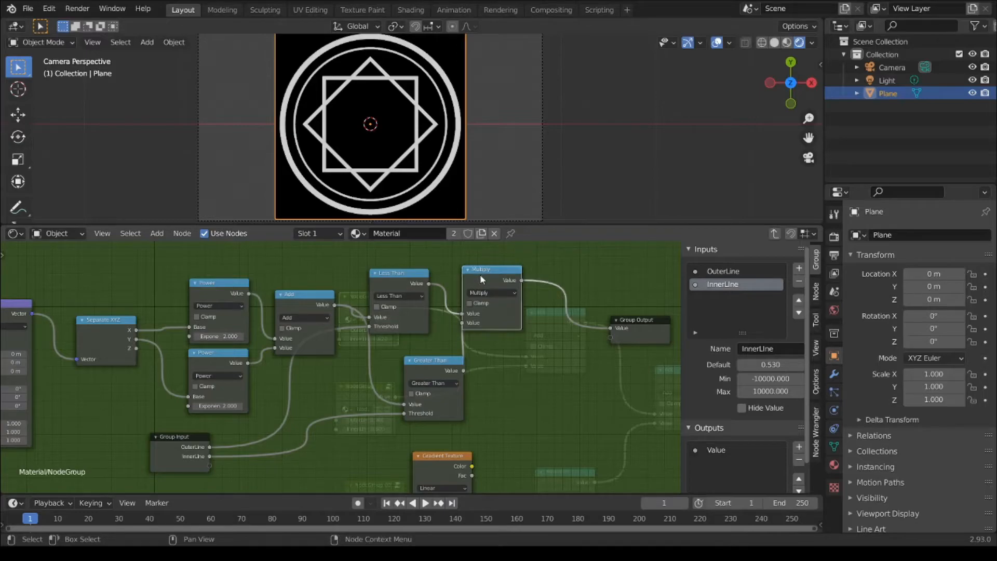
{"action": "key", "text": "shift+d"}
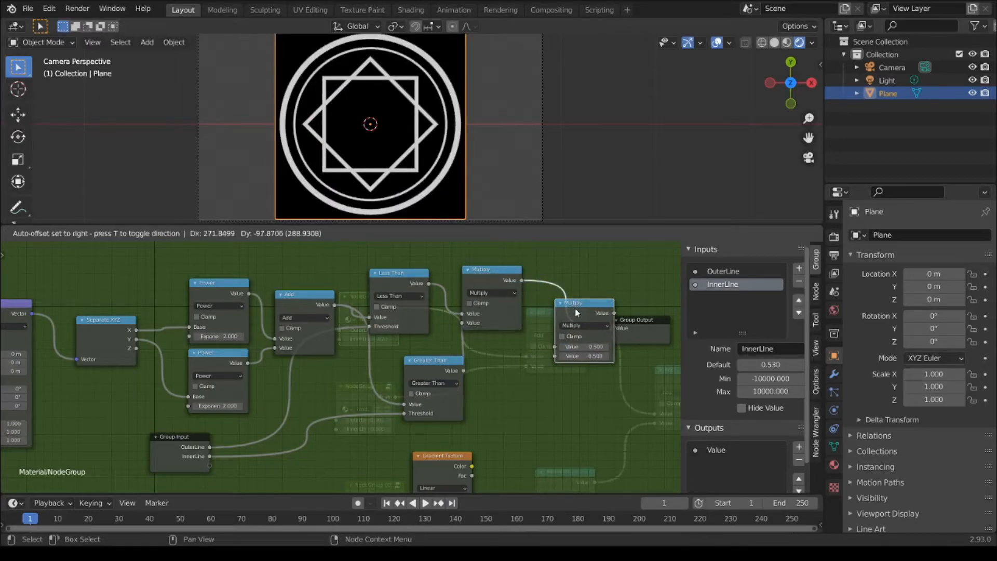
{"action": "left_click", "coordinate": [575, 309]}
{"action": "left_click_drag", "start_coordinate": [575, 306], "coordinate": [611, 356]}
{"action": "middle_click_drag", "start_coordinate": [510, 457], "coordinate": [515, 405]}
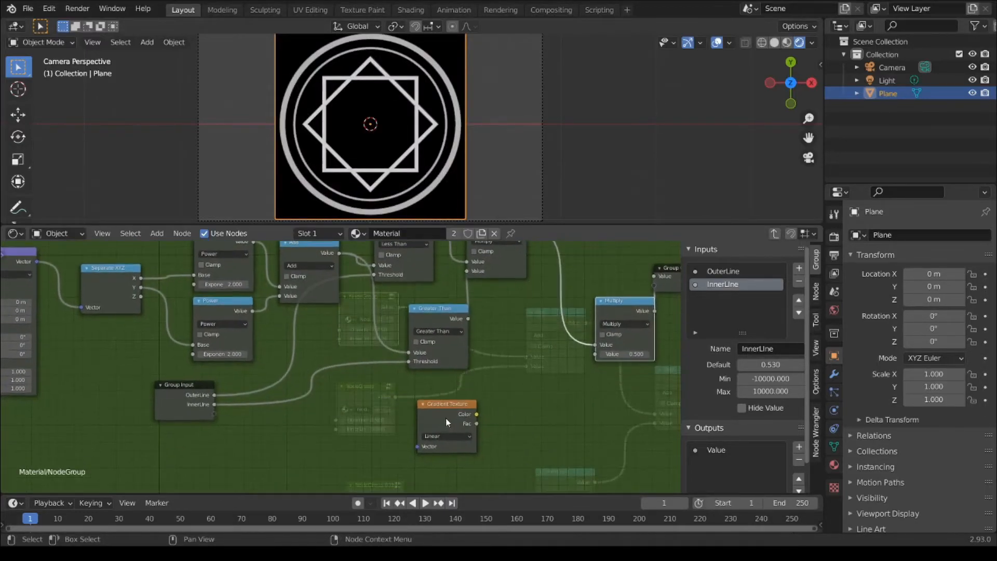
- Preview the Gradient Texture node and set its gradient type to Radial
{"action": "left_click", "coordinate": [447, 413]}
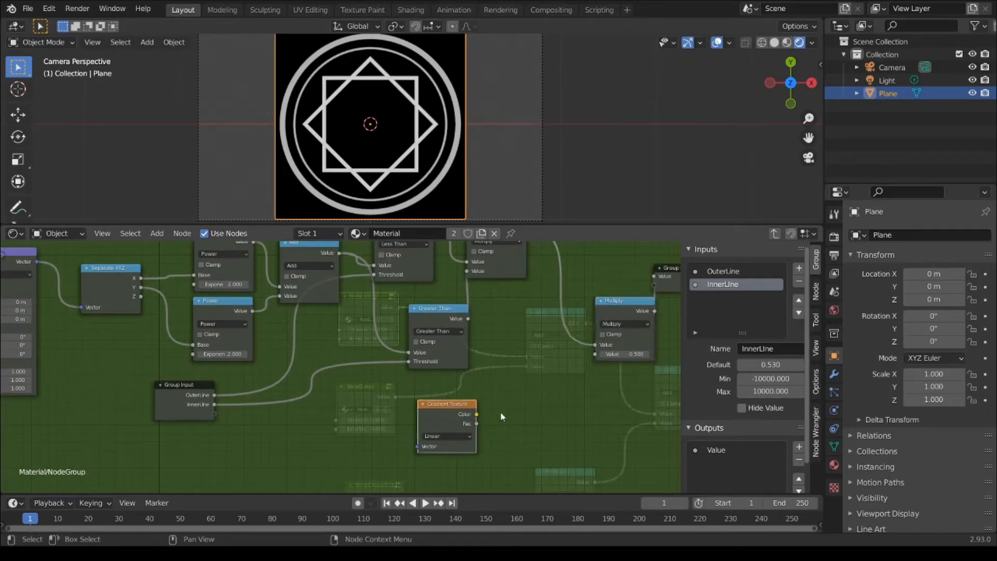
{"action": "left_click", "coordinate": [447, 413], "text": "ctrl+shift"}
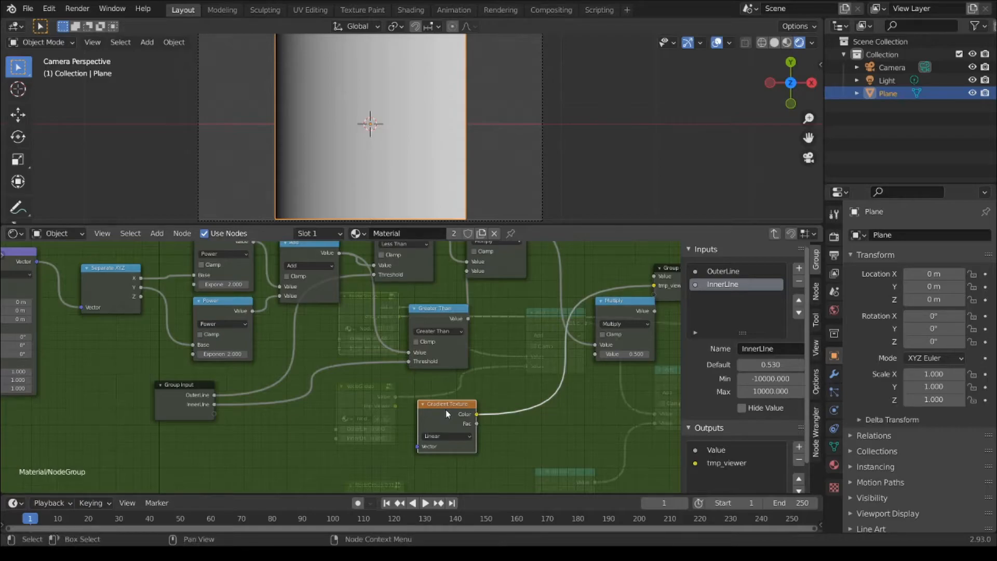
{"action": "mouse_move", "coordinate": [444, 408]}
{"action": "left_mouse_down"}
{"action": "mouse_move", "coordinate": [433, 372]}
{"action": "mouse_move", "coordinate": [431, 410]}
{"action": "left_mouse_up"}
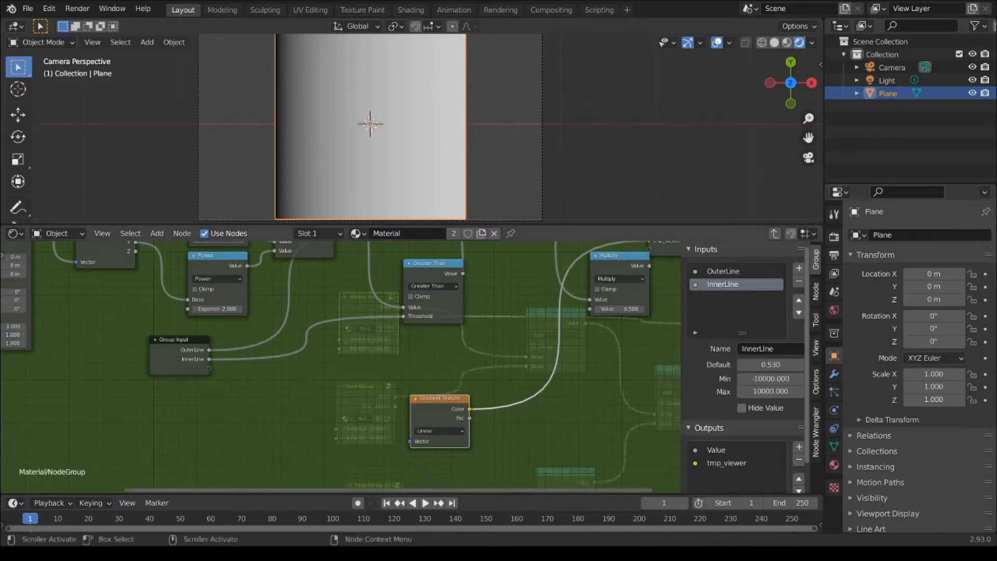
{"action": "left_click", "coordinate": [438, 431]}
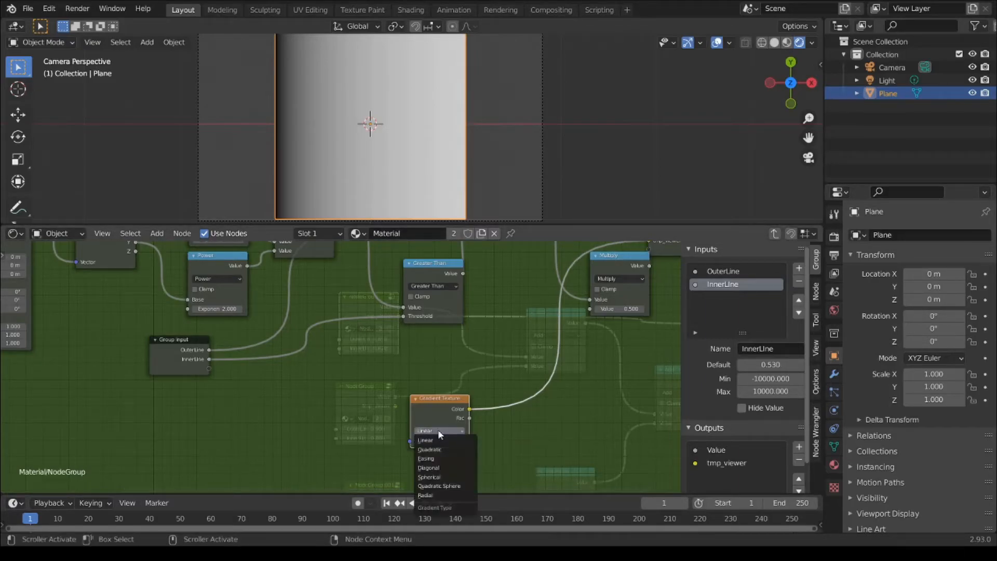
{"action": "left_click", "coordinate": [427, 495]}
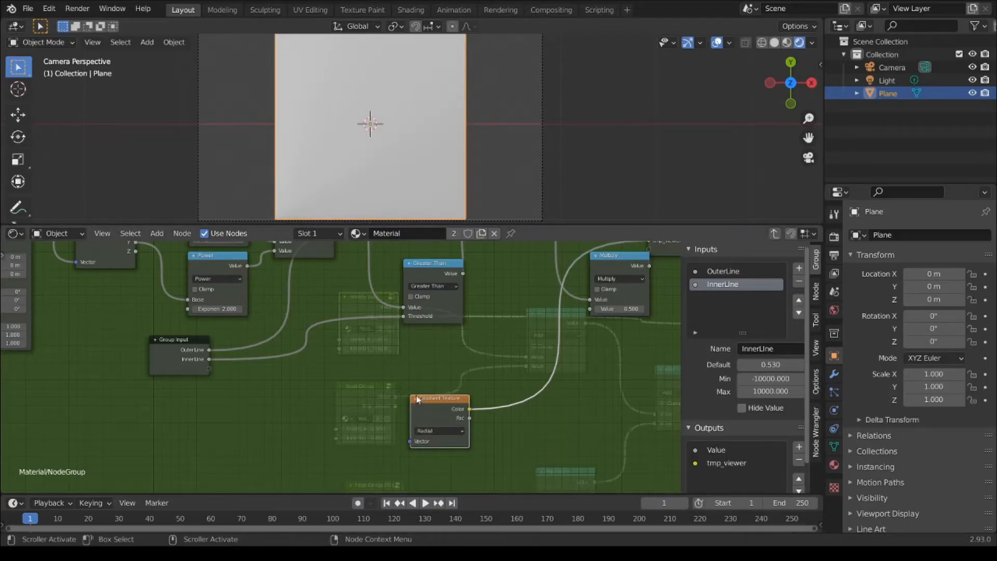
- Add Texture Coordinate and Mapping nodes to the Gradient Texture, place them beneath Group Input, and feed the Mapping from the Object output
{"action": "key", "text": "ctrl+t"}
{"action": "middle_click_drag", "start_coordinate": [485, 387], "coordinate": [550, 347]}
{"action": "left_click_drag", "start_coordinate": [214, 368], "coordinate": [354, 393]}
{"action": "key", "text": "g"}
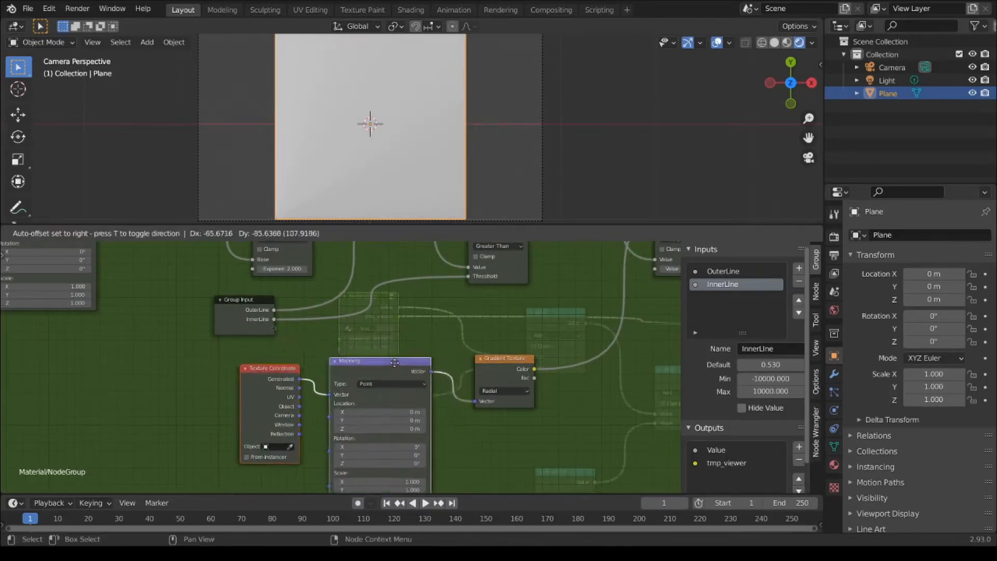
{"action": "left_click", "coordinate": [295, 441]}
{"action": "middle_click_drag", "start_coordinate": [295, 442], "coordinate": [347, 386]}
{"action": "scroll", "coordinate": [347, 386], "scroll_direction": "up", "scroll_amount": 1}
{"action": "left_click_drag", "start_coordinate": [332, 376], "coordinate": [366, 362]}
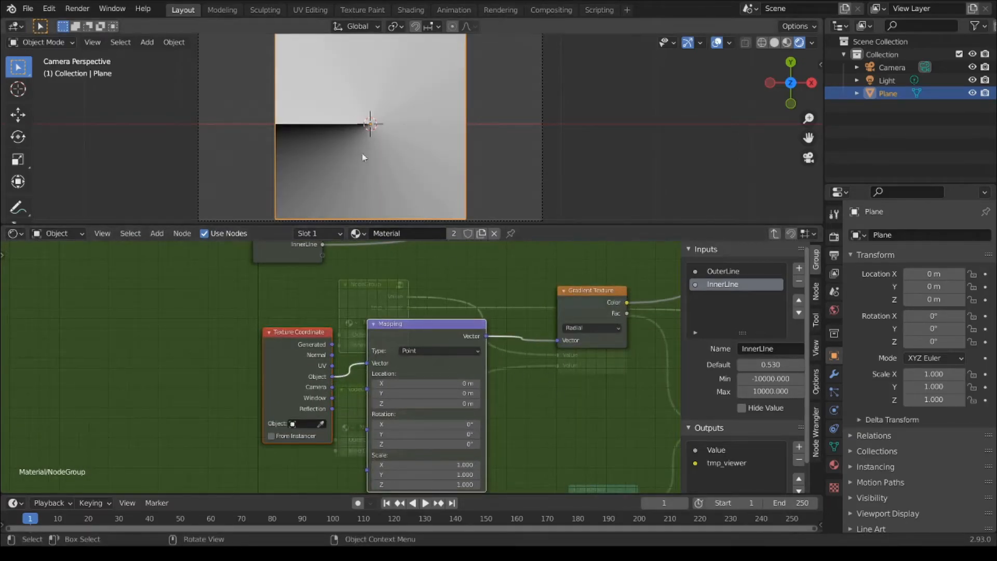
- Rearrange the duplicated Multiply, Group Output and Gradient Texture nodes to leave room for another node after the gradient
{"action": "scroll", "coordinate": [394, 152], "scroll_direction": "down", "scroll_amount": 1}
{"action": "middle_click_drag", "start_coordinate": [527, 362], "coordinate": [344, 463]}
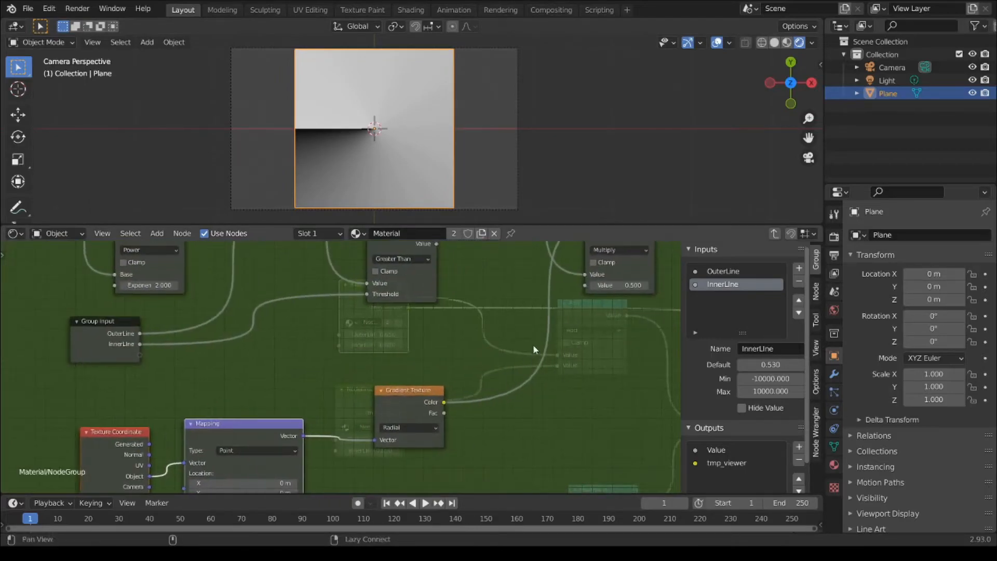
{"action": "middle_click_drag", "start_coordinate": [532, 344], "coordinate": [453, 413]}
{"action": "left_click_drag", "start_coordinate": [543, 307], "coordinate": [534, 329]}
{"action": "left_click_drag", "start_coordinate": [608, 257], "coordinate": [662, 260]}
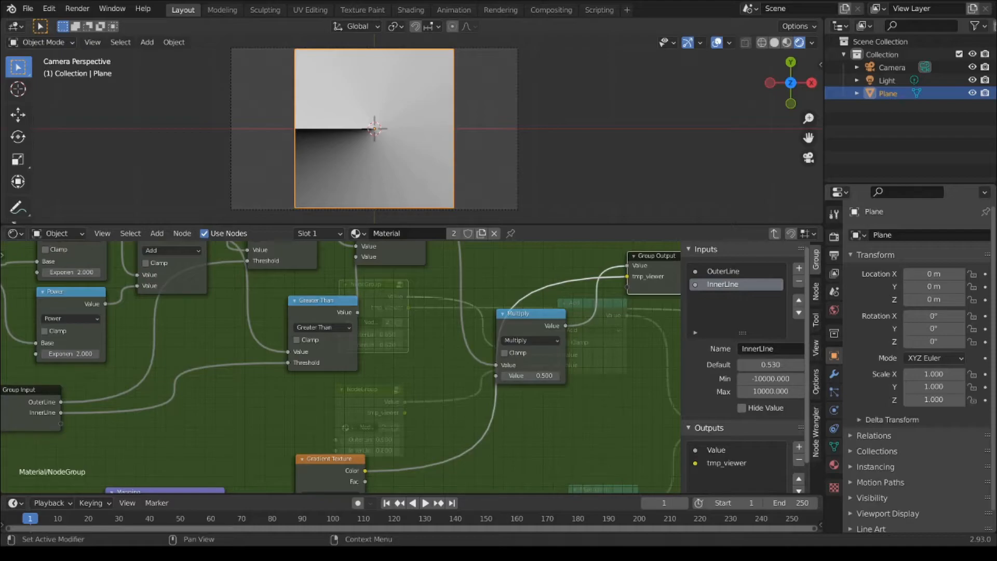
{"action": "left_click_drag", "start_coordinate": [532, 314], "coordinate": [544, 316]}
{"action": "middle_click_drag", "start_coordinate": [420, 427], "coordinate": [411, 401]}
{"action": "left_click_drag", "start_coordinate": [324, 434], "coordinate": [307, 430]}
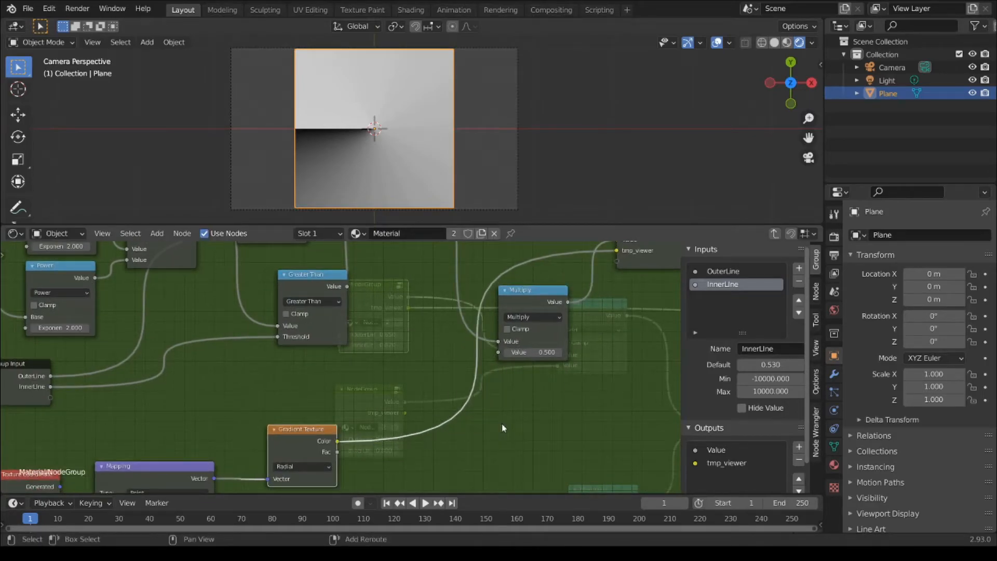
- Insert a Math node on the Gradient Texture's Color output and set its operation to Less Than
{"action": "key", "text": "shift+a"}
{"action": "mouse_move", "coordinate": [467, 462]}
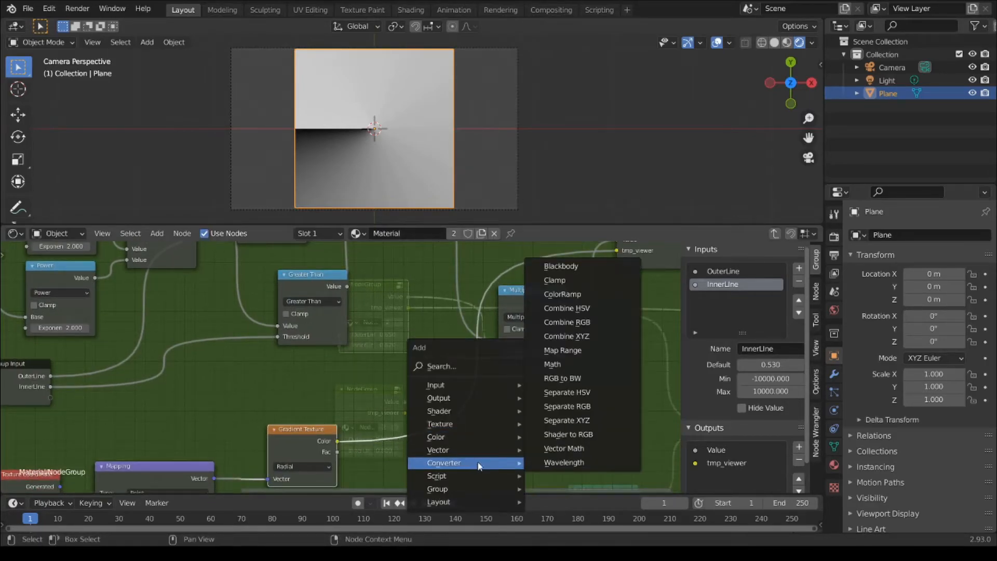
{"action": "left_click", "coordinate": [566, 371]}
{"action": "left_click", "coordinate": [440, 403]}
{"action": "left_click", "coordinate": [452, 419]}
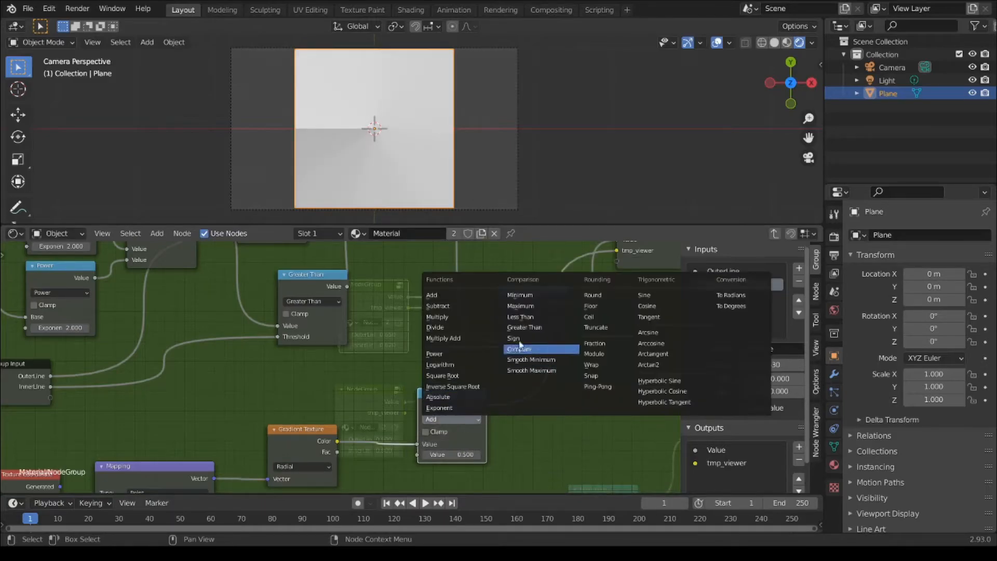
{"action": "left_click", "coordinate": [538, 311]}
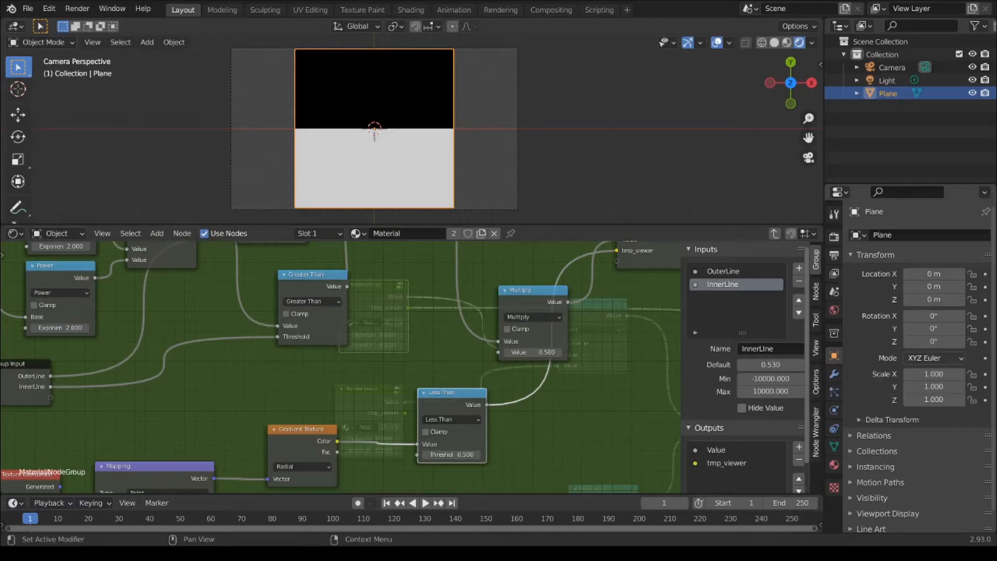
- Move the Less Than node nearer the Gradient Texture, connect it to the duplicated Multiply's second value, and preview that Multiply
{"action": "middle_click_drag", "start_coordinate": [434, 447], "coordinate": [434, 416]}
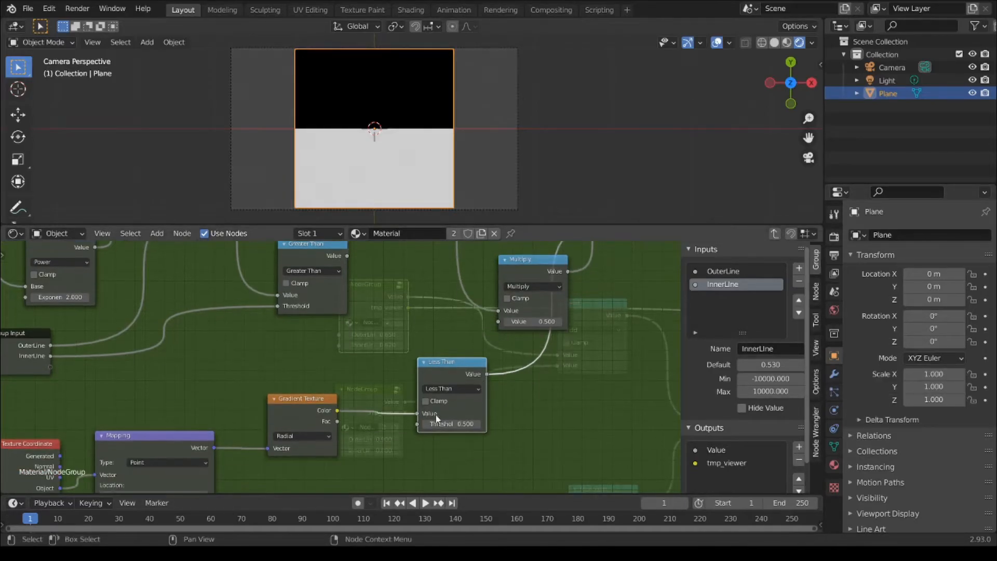
{"action": "scroll", "coordinate": [447, 431], "scroll_direction": "up", "scroll_amount": 3}
{"action": "left_click_drag", "start_coordinate": [434, 422], "coordinate": [474, 408]}
{"action": "middle_click_drag", "start_coordinate": [492, 384], "coordinate": [455, 432]}
{"action": "scroll", "coordinate": [456, 415], "scroll_direction": "down", "scroll_amount": 1}
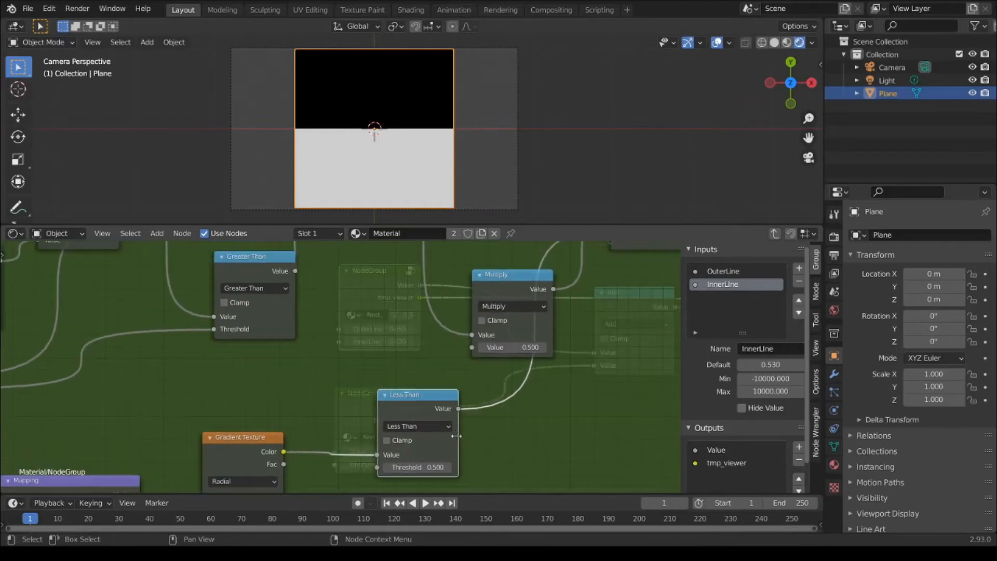
{"action": "left_click_drag", "start_coordinate": [423, 393], "coordinate": [394, 388]}
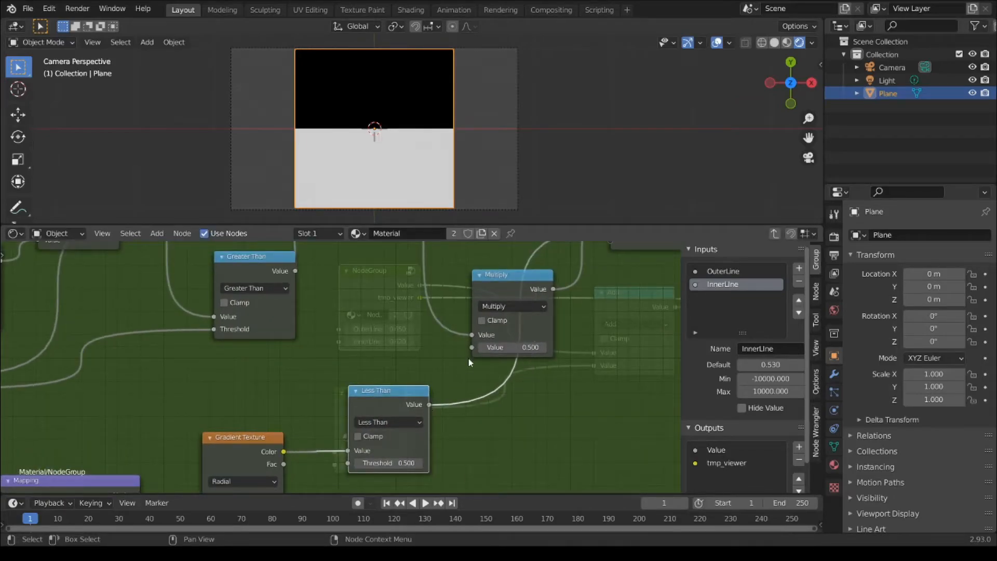
{"action": "scroll", "coordinate": [486, 280], "scroll_direction": "down", "scroll_amount": 4}
{"action": "middle_click_drag", "start_coordinate": [486, 285], "coordinate": [478, 348]}
{"action": "left_click_drag", "start_coordinate": [478, 349], "coordinate": [502, 317]}
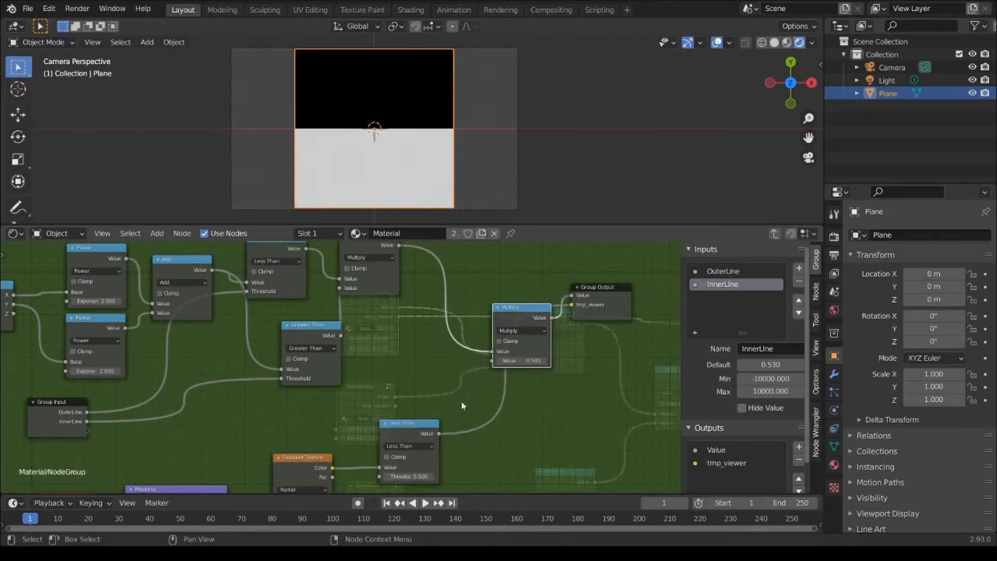
{"action": "left_click_drag", "start_coordinate": [438, 433], "coordinate": [440, 435]}
{"action": "left_click_drag", "start_coordinate": [462, 399], "coordinate": [492, 360]}
{"action": "left_click_drag", "start_coordinate": [525, 308], "coordinate": [520, 301]}
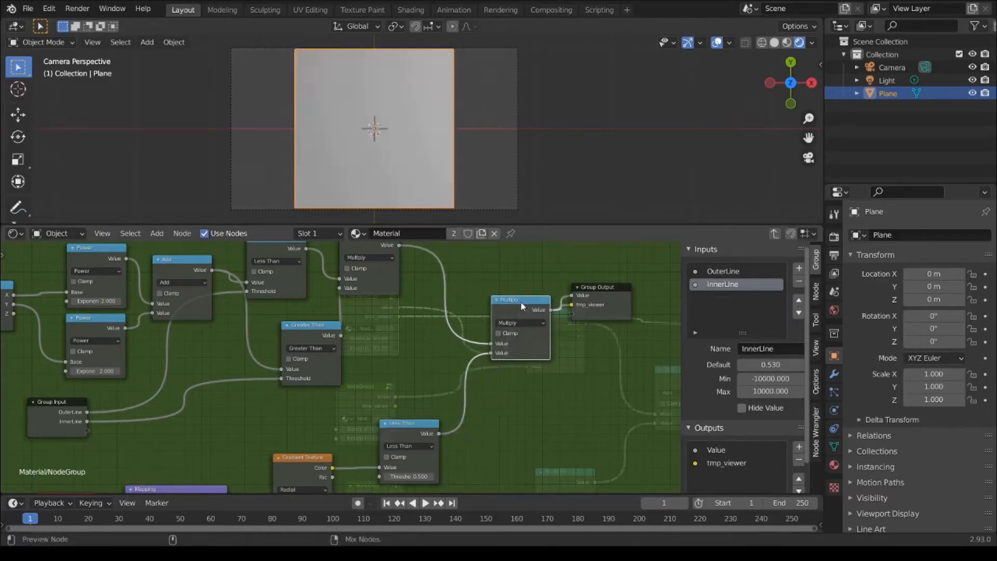
- Lower the gradient's Less Than threshold to shorten the arc and expose the threshold as a new group input
{"action": "middle_click_drag", "start_coordinate": [436, 453], "coordinate": [500, 378]}
{"action": "scroll", "coordinate": [482, 394], "scroll_direction": "up", "scroll_amount": 1}
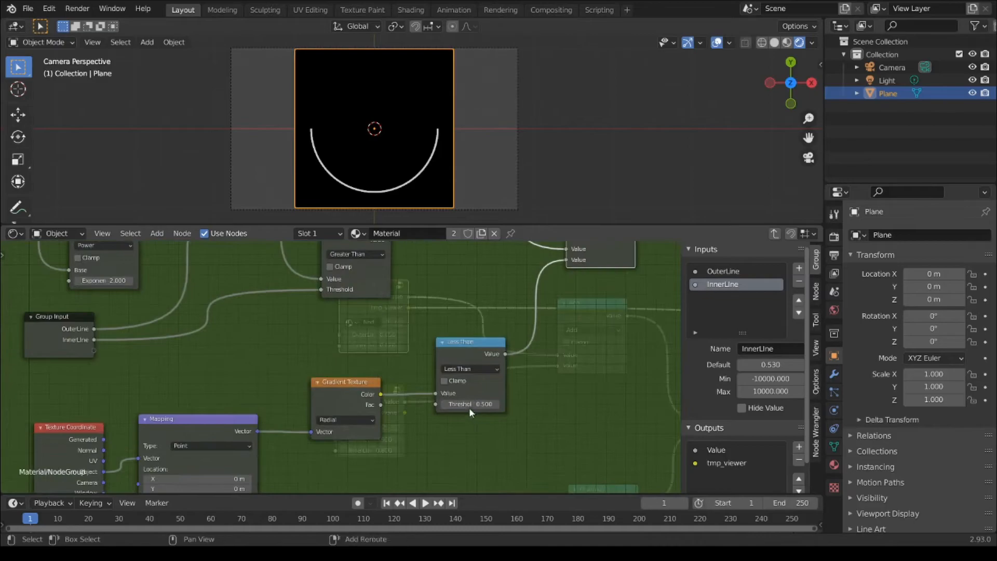
{"action": "left_click_drag", "start_coordinate": [470, 404], "coordinate": [379, 403]}
{"action": "scroll", "coordinate": [253, 489], "scroll_direction": "down", "scroll_amount": 1}
{"action": "middle_click_drag", "start_coordinate": [253, 489], "coordinate": [490, 479]}
{"action": "middle_click_drag", "start_coordinate": [661, 439], "coordinate": [438, 428]}
{"action": "left_click_drag", "start_coordinate": [494, 419], "coordinate": [225, 376]}
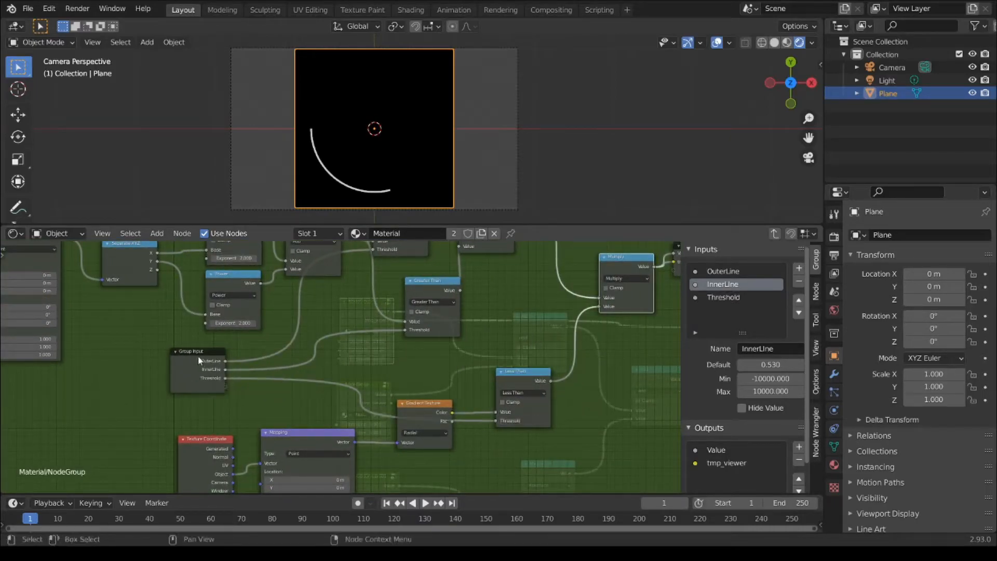
- Leave the group, preview the final Add, and set the ring groups' Threshold to 0.270 on the upper and 0.290 on the lower
{"action": "key", "text": "Tab"}
{"action": "mouse_move", "coordinate": [368, 361]}
{"action": "left_mouse_down"}
{"action": "mouse_move", "coordinate": [377, 361]}
{"action": "mouse_move", "coordinate": [363, 360]}
{"action": "left_mouse_up"}
{"action": "right_click", "coordinate": [364, 360]}
{"action": "left_click_drag", "start_coordinate": [363, 465], "coordinate": [379, 465]}
{"action": "right_click", "coordinate": [379, 465]}
{"action": "scroll", "coordinate": [482, 440], "scroll_direction": "down", "scroll_amount": 1}
{"action": "middle_click_drag", "start_coordinate": [482, 440], "coordinate": [266, 408]}
{"action": "left_click", "coordinate": [463, 347], "text": "ctrl+shift"}
{"action": "middle_click_drag", "start_coordinate": [374, 374], "coordinate": [514, 374]}
{"action": "left_click_drag", "start_coordinate": [306, 419], "coordinate": [332, 420], "text": "shift"}
{"action": "right_click", "coordinate": [306, 420]}
{"action": "mouse_move", "coordinate": [306, 329]}
{"action": "left_mouse_down", "text": "shift"}
{"action": "mouse_move", "coordinate": [316, 330]}
{"action": "mouse_move", "coordinate": [305, 330]}
{"action": "left_mouse_up", "text": "shift"}
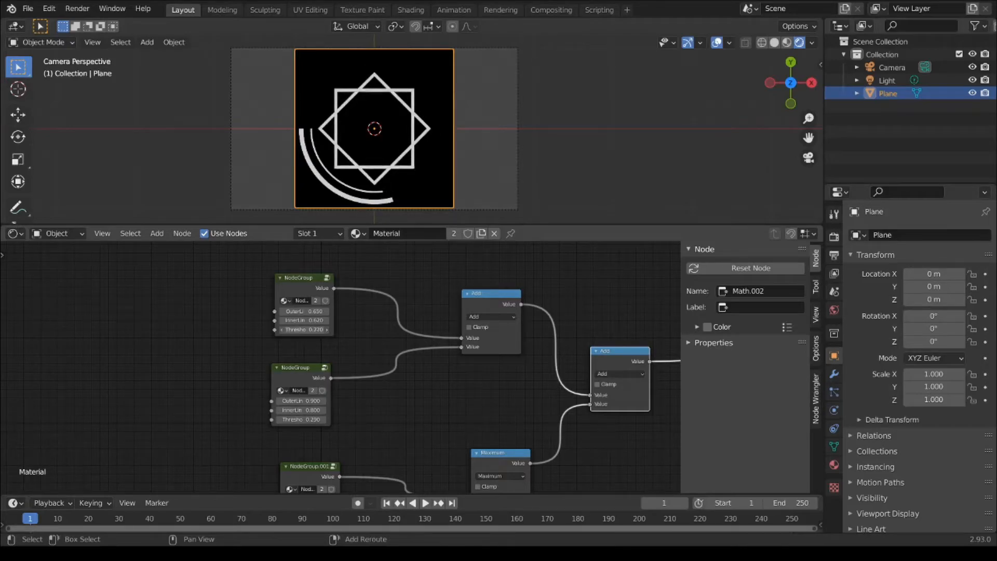
- Nudge the lower ring group node upward and make its node group a single-user copy
{"action": "left_click", "coordinate": [304, 369]}
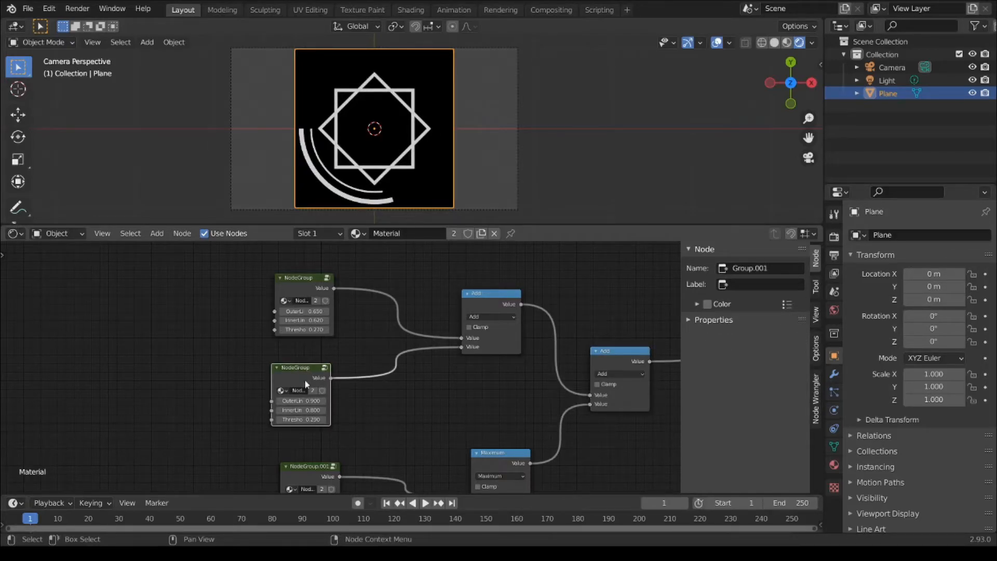
{"action": "scroll", "coordinate": [299, 372], "scroll_direction": "up", "scroll_amount": 3}
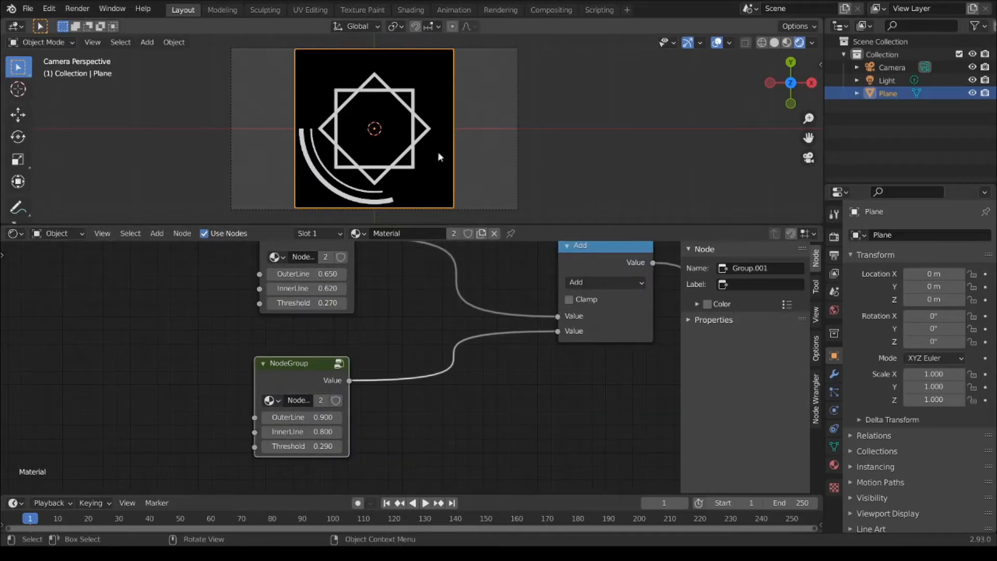
{"action": "mouse_move", "coordinate": [304, 379]}
{"action": "left_mouse_down"}
{"action": "mouse_move", "coordinate": [313, 370]}
{"action": "mouse_move", "coordinate": [304, 367]}
{"action": "left_mouse_up"}
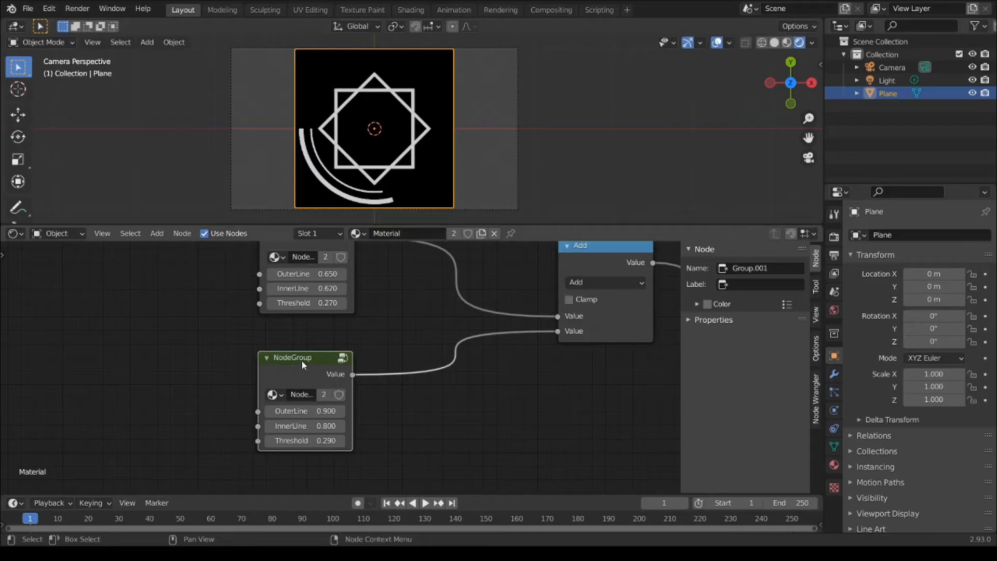
{"action": "middle_click_drag", "start_coordinate": [291, 349], "coordinate": [289, 372]}
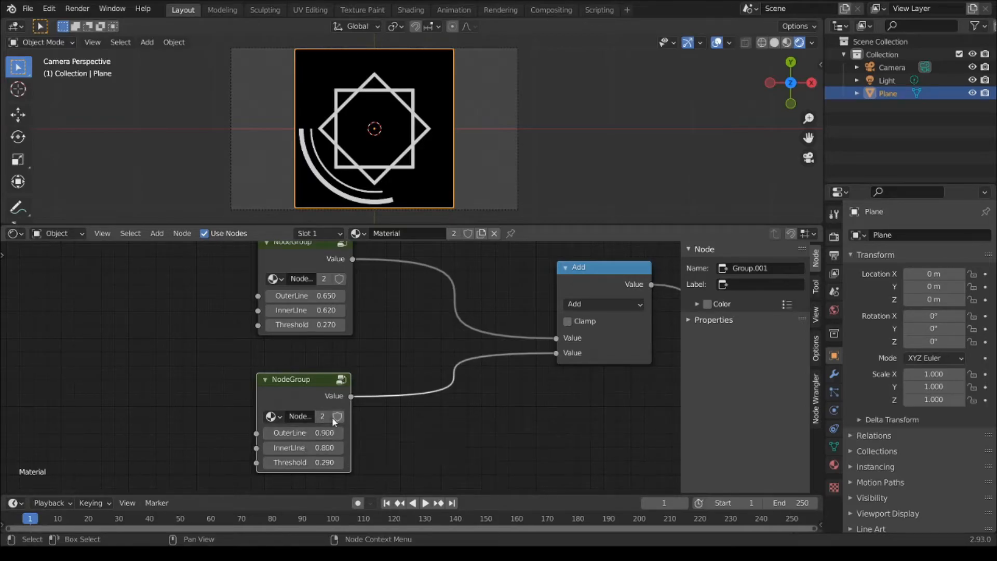
{"action": "left_click", "coordinate": [323, 417]}
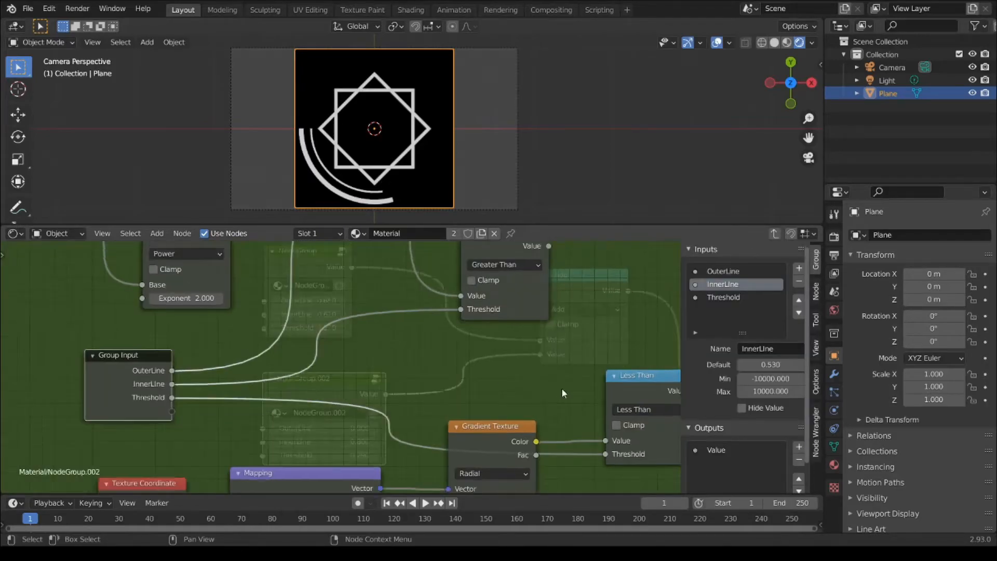
- Inside the lower ring's group copy, change the gradient's Less Than node to Greater Than
{"action": "middle_click_drag", "start_coordinate": [562, 388], "coordinate": [388, 398]}
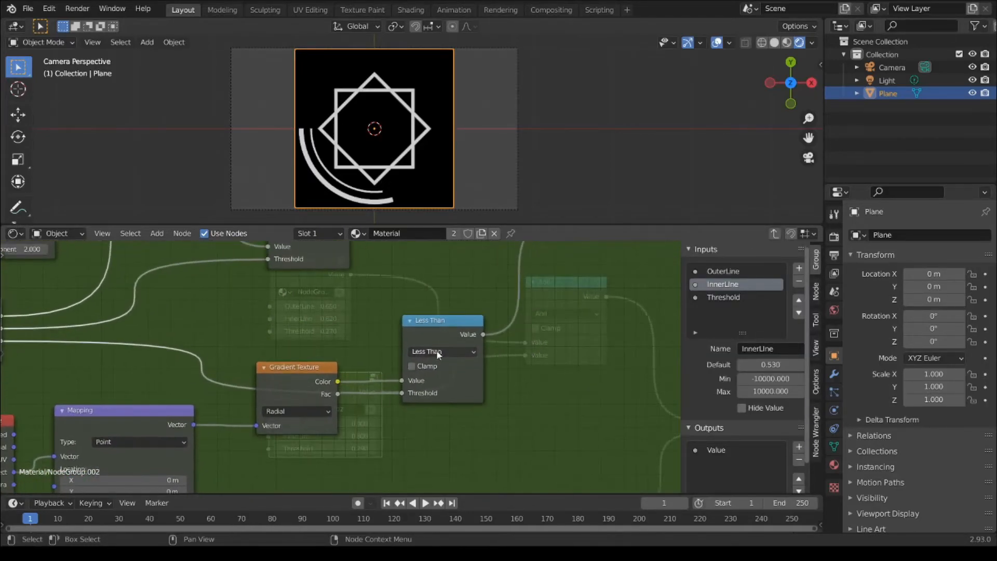
{"action": "left_click", "coordinate": [439, 352]}
{"action": "left_click", "coordinate": [526, 420]}
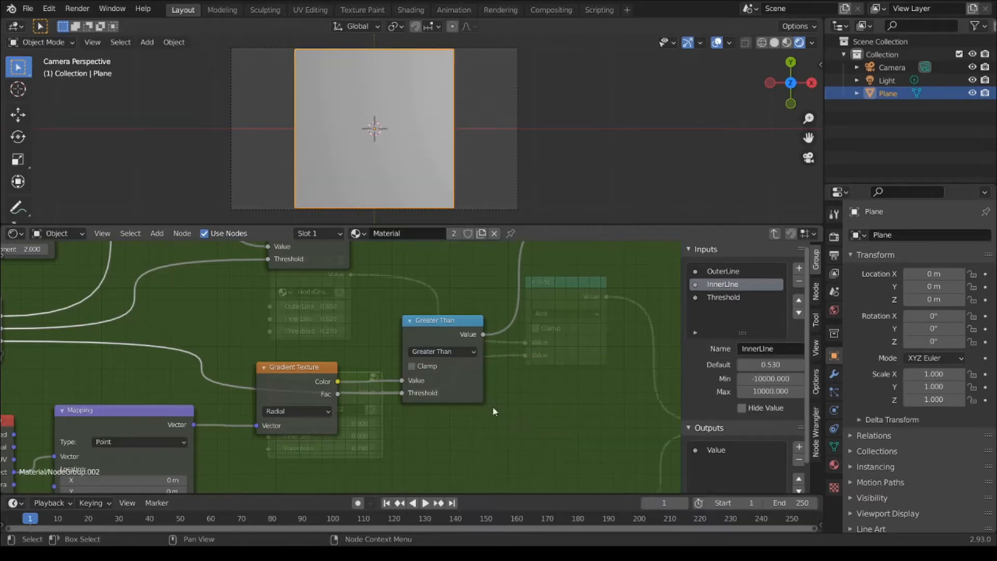
- Compare the gradient comparison nodes inside the upper and lower ring groups, returning to the main node tree
{"action": "middle_click_drag", "start_coordinate": [299, 381], "coordinate": [452, 360]}
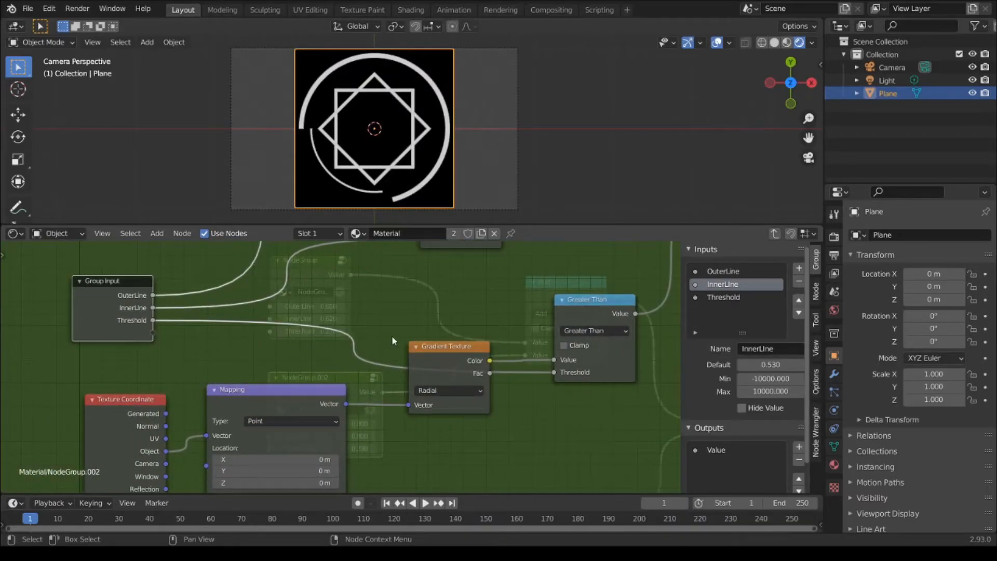
{"action": "key", "text": "Tab"}
{"action": "middle_click_drag", "start_coordinate": [336, 257], "coordinate": [344, 295]}
{"action": "left_click", "coordinate": [302, 308]}
{"action": "key", "text": "Tab"}
{"action": "middle_click_drag", "start_coordinate": [591, 395], "coordinate": [411, 358]}
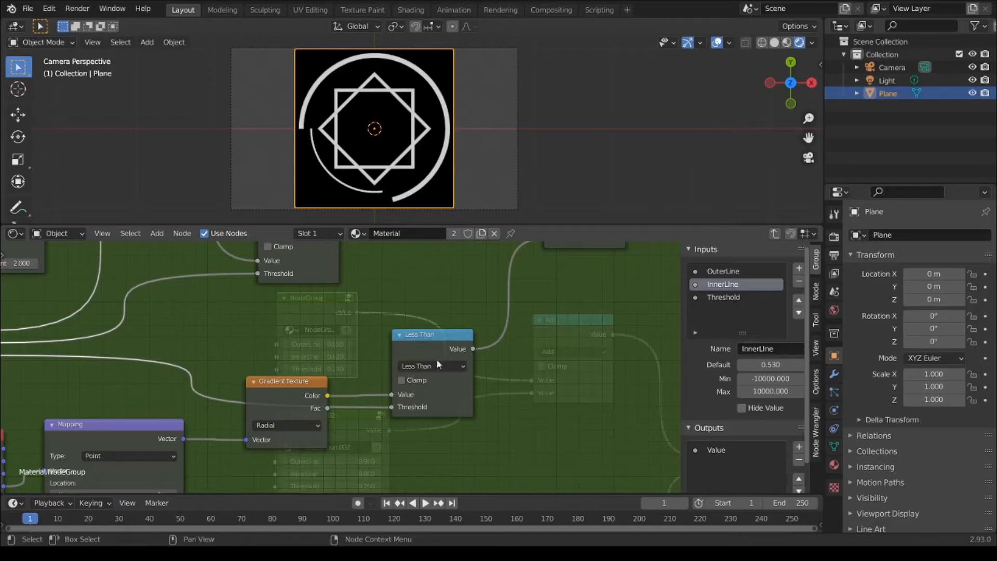
{"action": "key", "text": "Tab"}
{"action": "left_click", "coordinate": [352, 418]}
{"action": "middle_click_drag", "start_coordinate": [352, 418], "coordinate": [309, 365]}
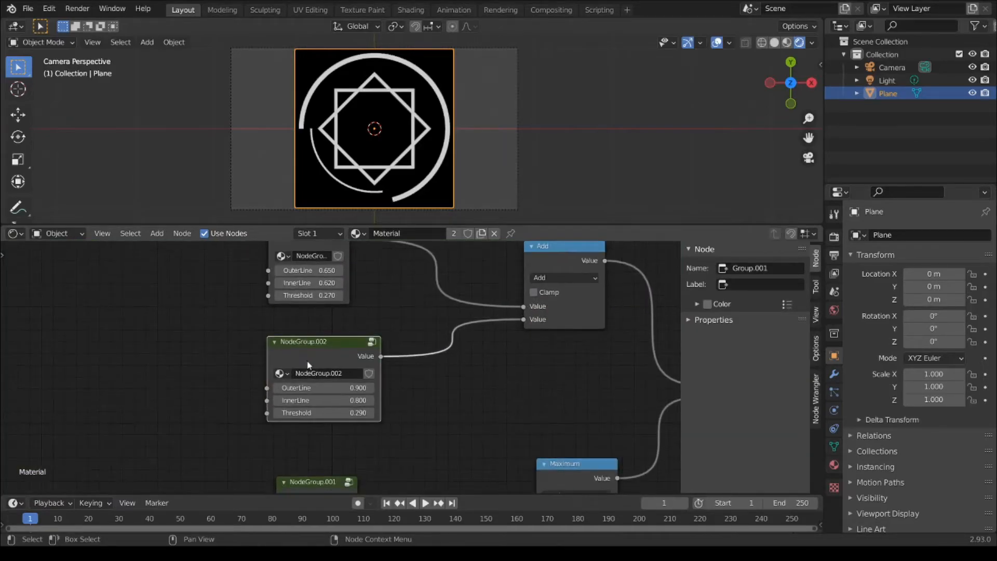
- Inside the lower ring's group, nudge the Gradient Texture node slightly to align with Greater Than, and leave the group
{"action": "key", "text": "Tab"}
{"action": "middle_click_drag", "start_coordinate": [499, 390], "coordinate": [443, 429]}
{"action": "mouse_move", "coordinate": [394, 386]}
{"action": "left_mouse_down"}
{"action": "mouse_move", "coordinate": [400, 376]}
{"action": "mouse_move", "coordinate": [400, 387]}
{"action": "left_mouse_up"}
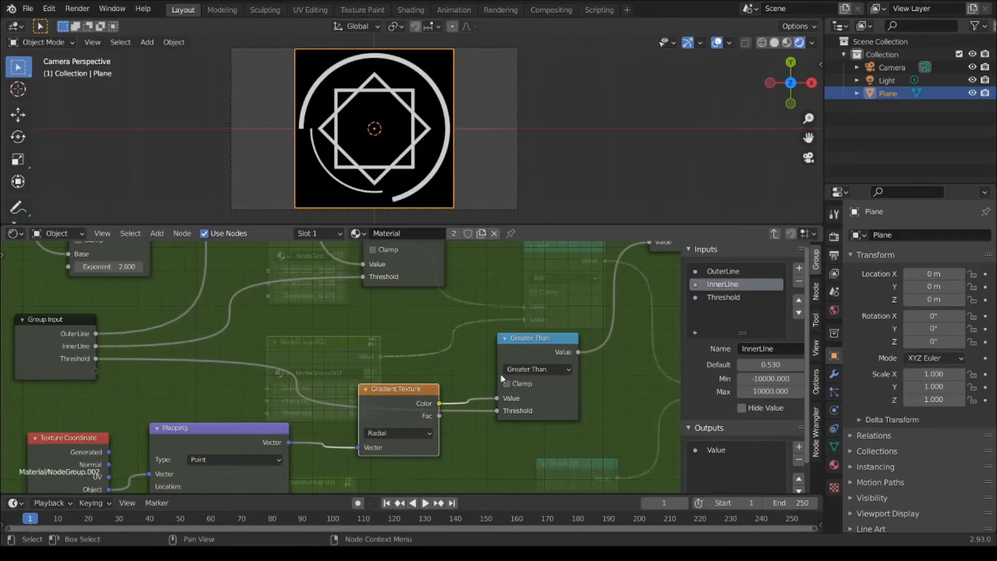
{"action": "left_click_drag", "start_coordinate": [392, 393], "coordinate": [393, 386]}
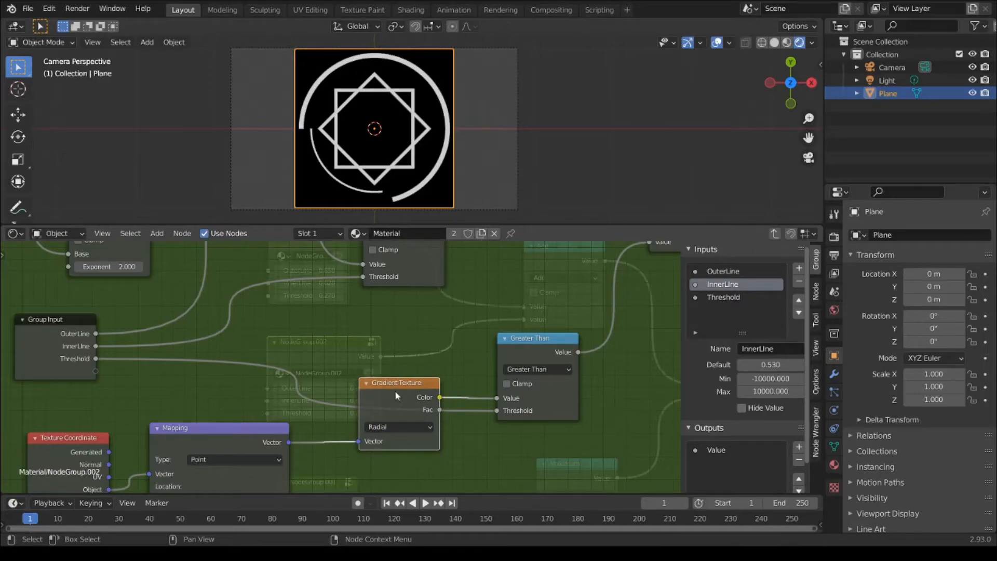
{"action": "key", "text": "Tab"}
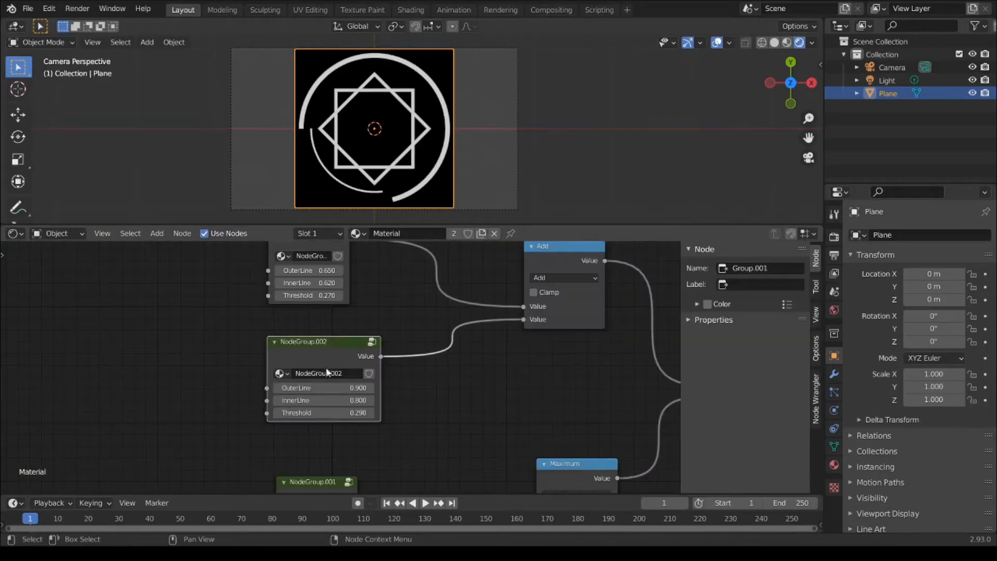
- Set the ring groups' Threshold to 0.490 on the upper and 0.040 on the lower
{"action": "mouse_move", "coordinate": [323, 413]}
{"action": "left_mouse_down"}
{"action": "mouse_move", "coordinate": [293, 412]}
{"action": "mouse_move", "coordinate": [331, 413]}
{"action": "left_mouse_up"}
{"action": "middle_click_drag", "start_coordinate": [319, 341], "coordinate": [317, 372]}
{"action": "mouse_move", "coordinate": [307, 326]}
{"action": "left_mouse_down"}
{"action": "mouse_move", "coordinate": [282, 326]}
{"action": "mouse_move", "coordinate": [323, 327]}
{"action": "left_mouse_up"}
{"action": "left_click_drag", "start_coordinate": [313, 443], "coordinate": [287, 443]}
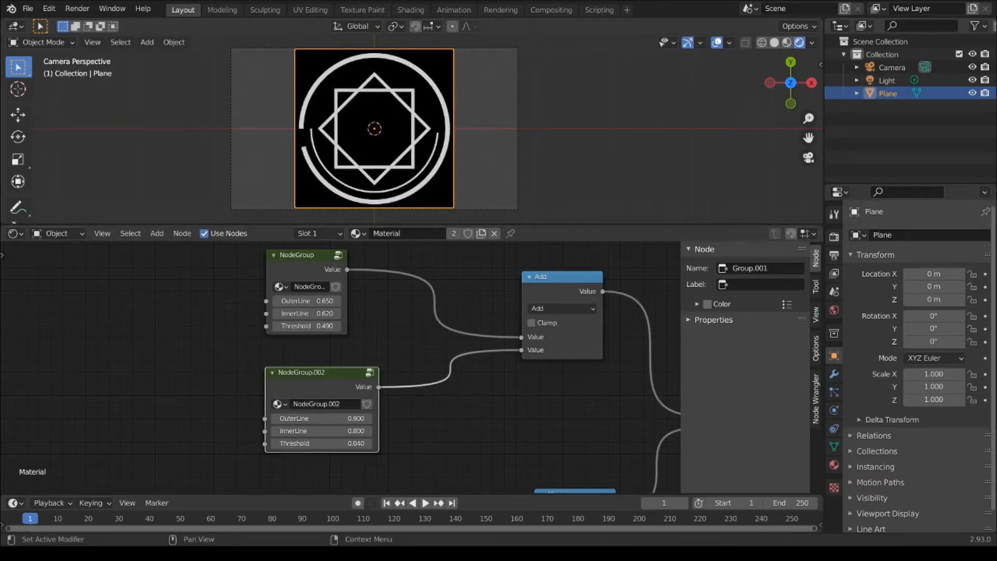
- Add a Map Range node to the left of the upper ring group
{"action": "middle_click_drag", "start_coordinate": [154, 321], "coordinate": [280, 353]}
{"action": "left_click_drag", "start_coordinate": [404, 294], "coordinate": [415, 289]}
{"action": "key", "text": "shift+a"}
{"action": "mouse_move", "coordinate": [198, 342]}
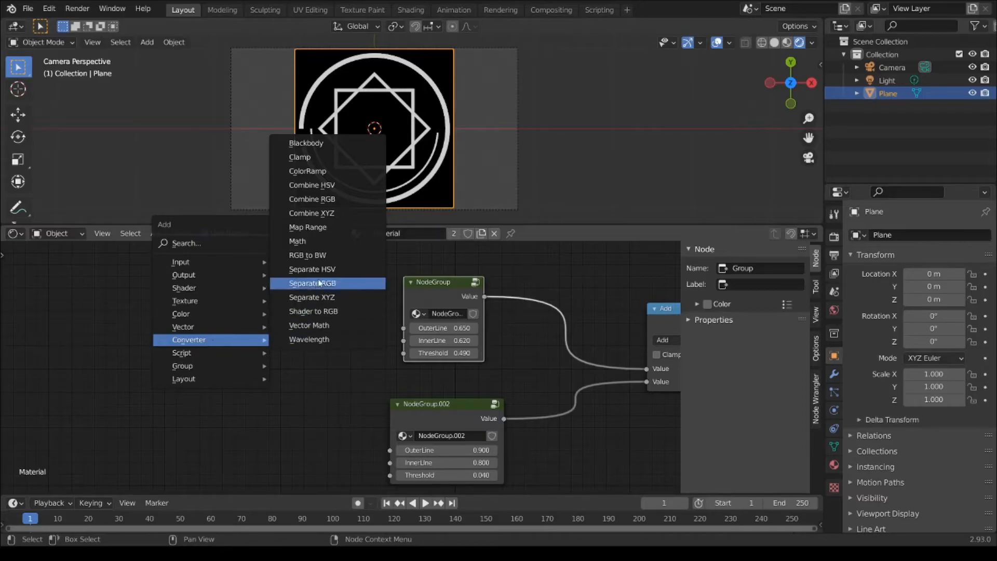
{"action": "left_click", "coordinate": [310, 227]}
{"action": "left_click", "coordinate": [291, 330]}
{"action": "left_click_drag", "start_coordinate": [249, 277], "coordinate": [268, 279]}
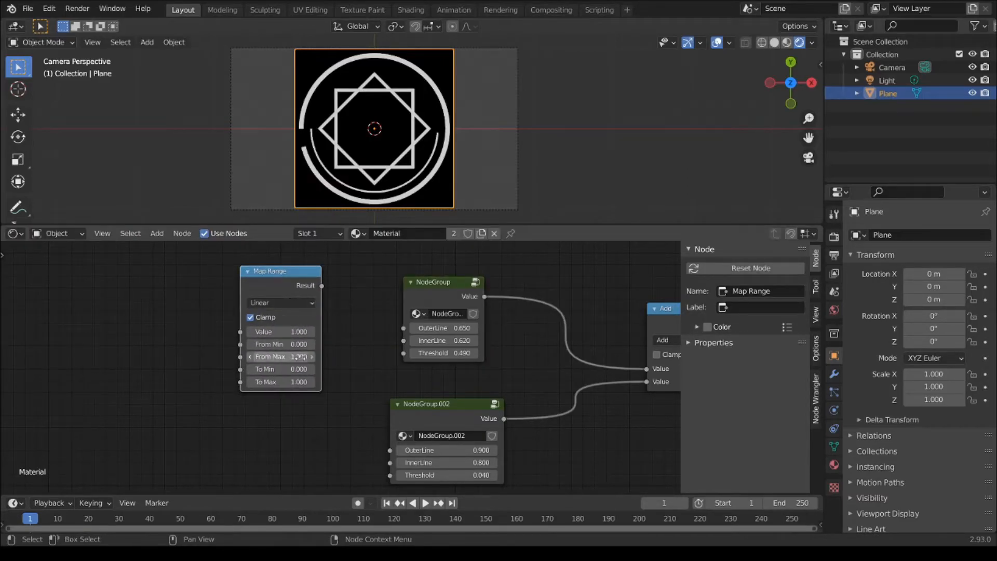
- Add a Value node to the left of Map Range and drive it with the expression #frame
{"action": "key", "text": "shift+a"}
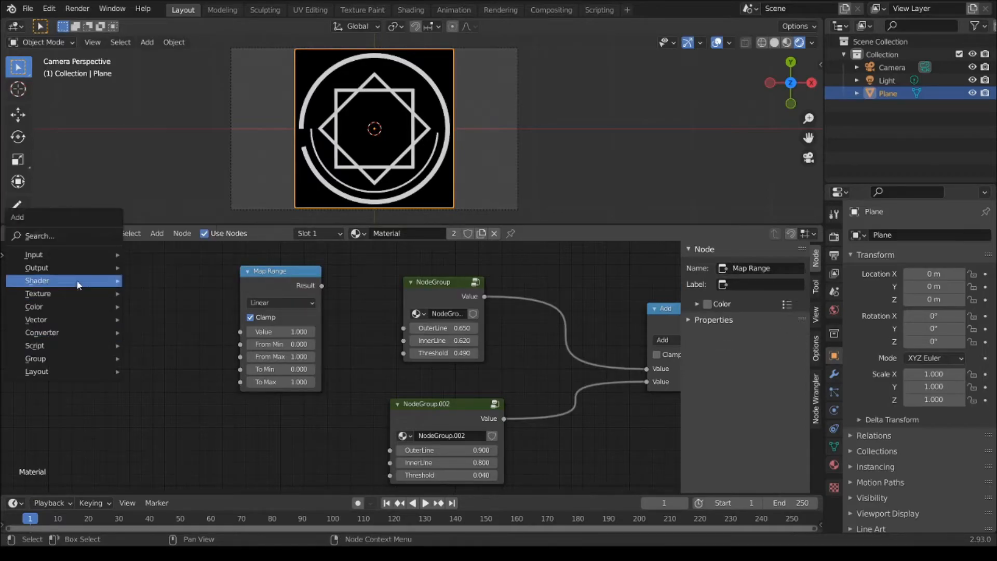
{"action": "mouse_move", "coordinate": [57, 254]}
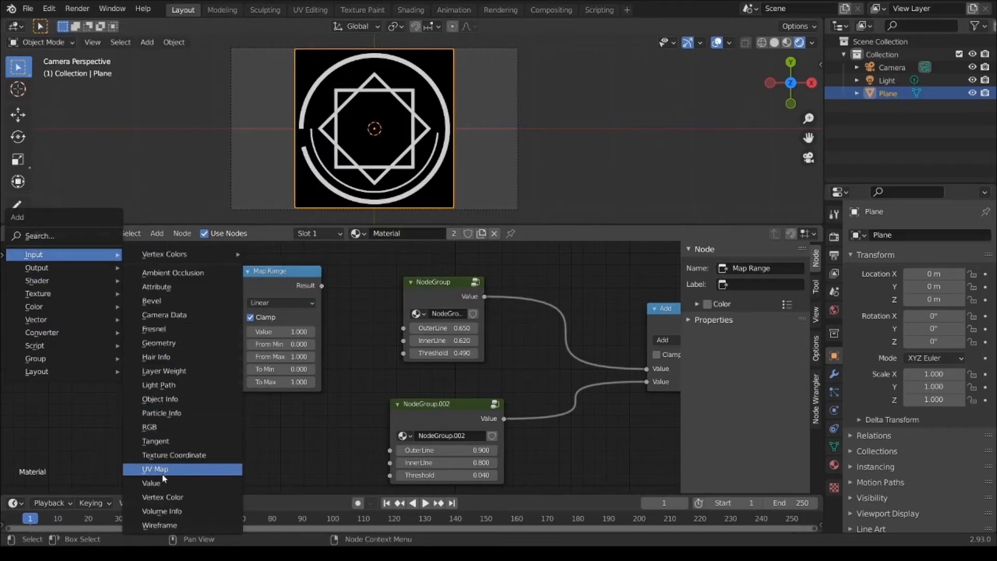
{"action": "left_click", "coordinate": [151, 483]}
{"action": "left_click", "coordinate": [64, 297]}
{"action": "left_click", "coordinate": [133, 337]}
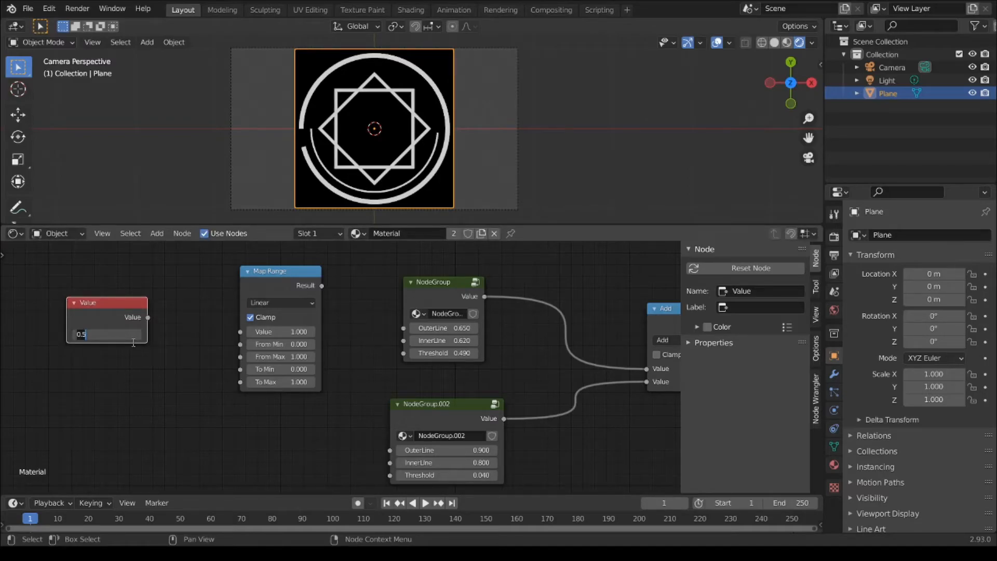
{"action": "type", "text": "#"}
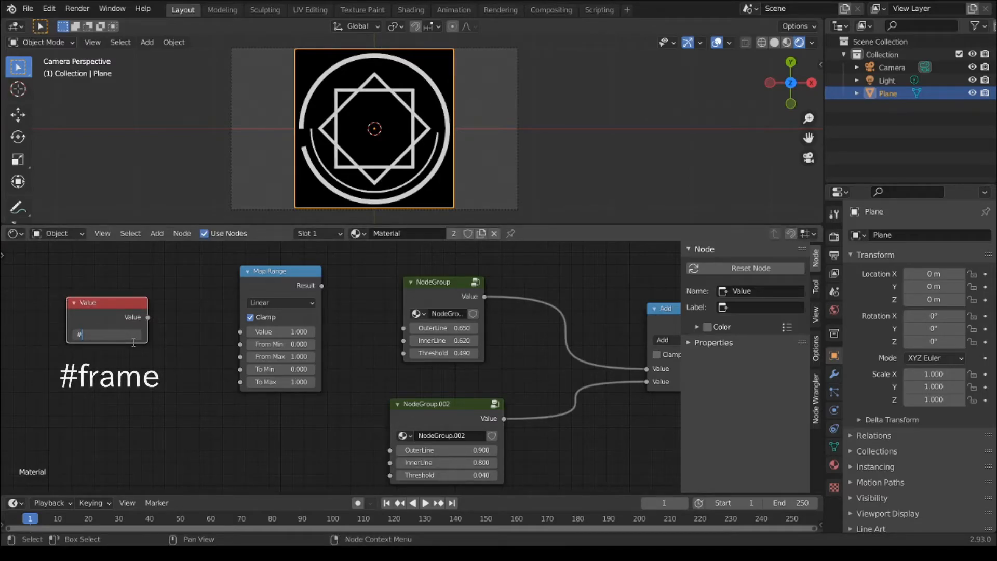
{"action": "type", "text": "frame"}
{"action": "key", "text": "Return"}
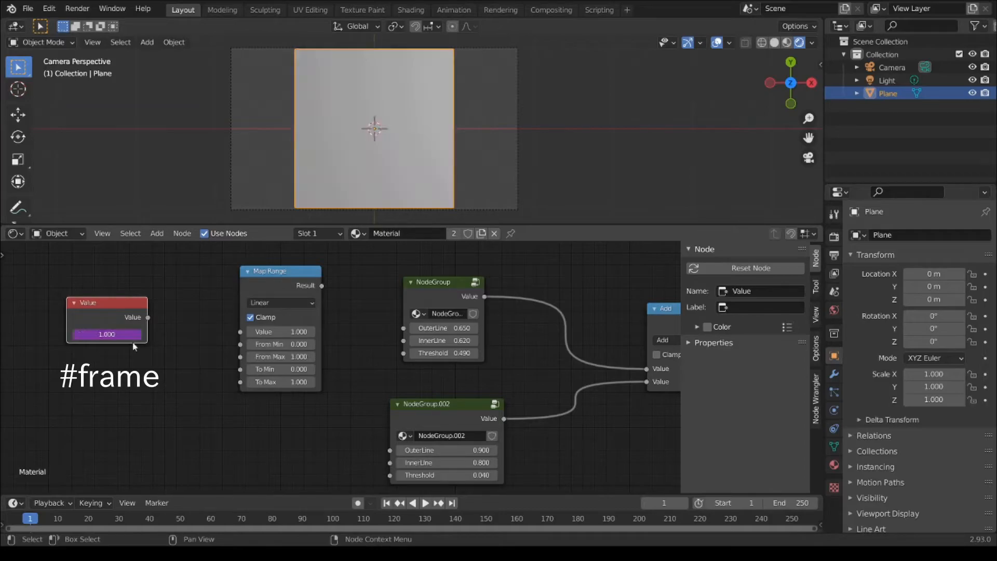
- Inspect the driven Value node and scrub and play the timeline to check that it follows the current frame
{"action": "scroll", "coordinate": [138, 340], "scroll_direction": "up", "scroll_amount": 3}
{"action": "left_click", "coordinate": [106, 328]}
{"action": "key", "text": "Return"}
{"action": "middle_click_drag", "start_coordinate": [108, 382], "coordinate": [195, 398]}
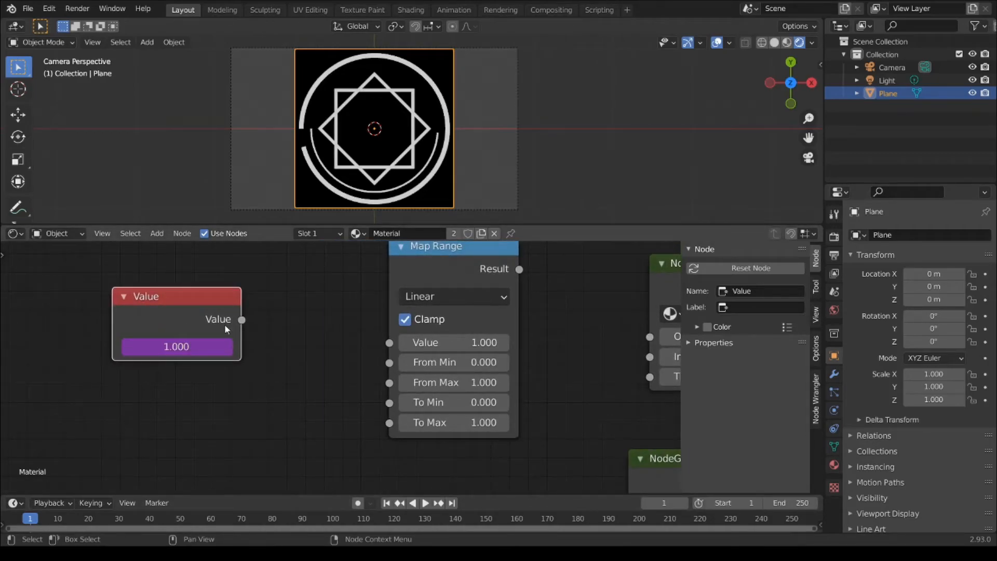
{"action": "left_click_drag", "start_coordinate": [242, 322], "coordinate": [283, 377]}
{"action": "left_click", "coordinate": [35, 521]}
{"action": "left_click_drag", "start_coordinate": [35, 521], "coordinate": [166, 522]}
{"action": "key", "text": "space"}
- Link the Value node into Map Range's Value and Map Range's Result into the upper ring group's Threshold
{"action": "left_click_drag", "start_coordinate": [245, 323], "coordinate": [402, 347]}
{"action": "left_click_drag", "start_coordinate": [446, 258], "coordinate": [445, 266]}
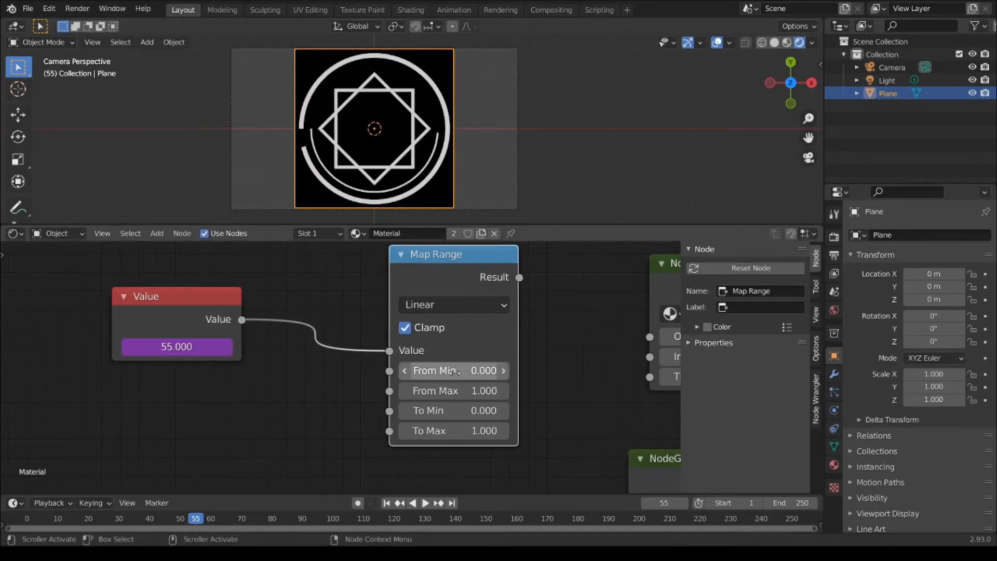
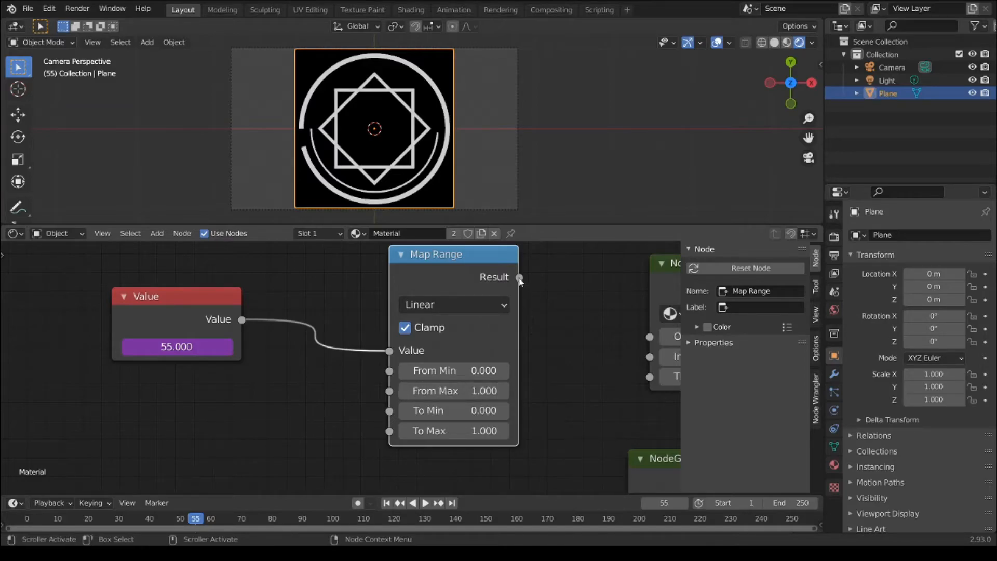
{"action": "scroll", "coordinate": [551, 317], "scroll_direction": "down", "scroll_amount": 1}
{"action": "middle_click_drag", "start_coordinate": [545, 330], "coordinate": [462, 339]}
{"action": "left_click_drag", "start_coordinate": [443, 293], "coordinate": [553, 376]}
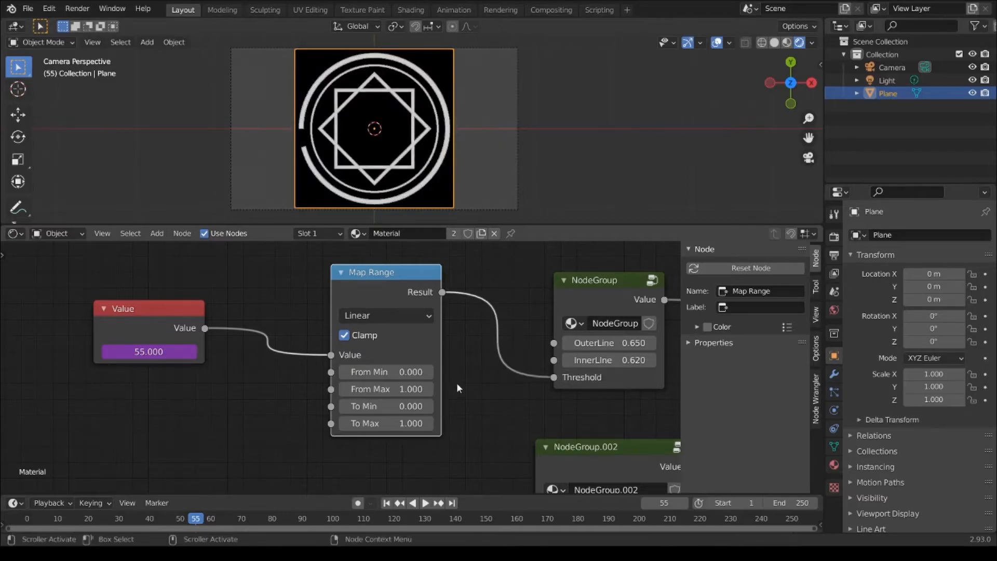
- Set the Map Range's From Min to 3 and From Max to 30
{"action": "left_click", "coordinate": [377, 389]}
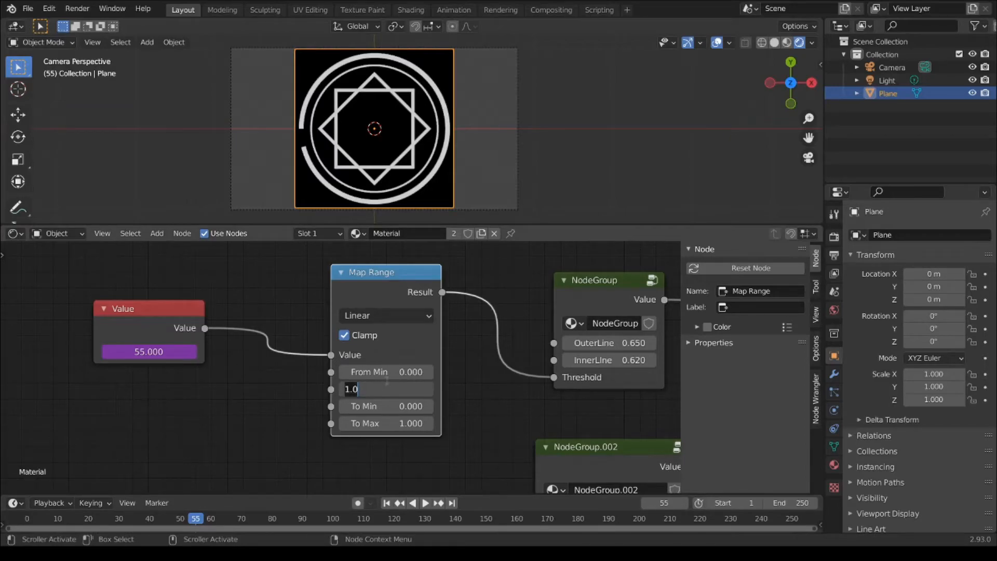
{"action": "left_click", "coordinate": [383, 373]}
{"action": "left_click", "coordinate": [381, 369]}
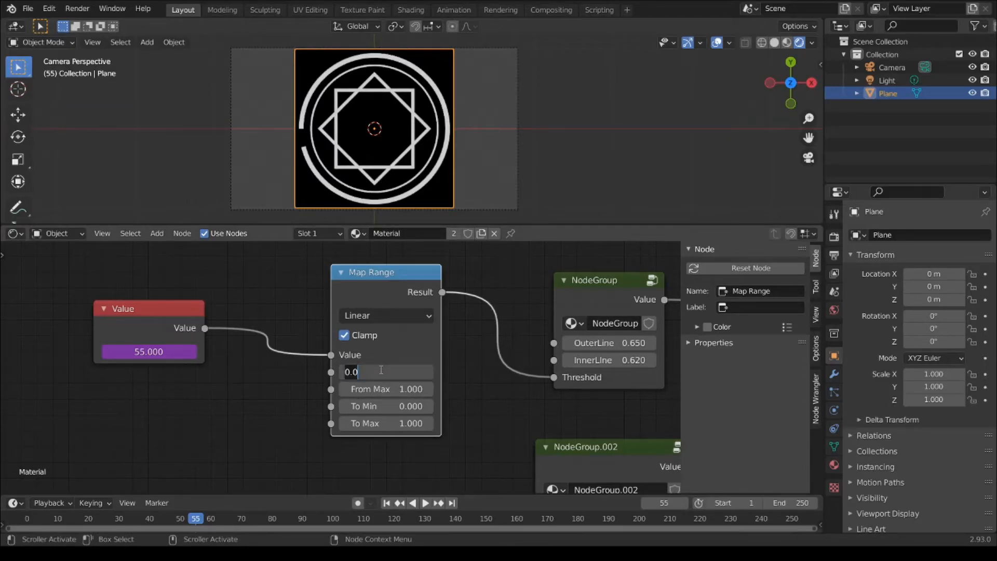
{"action": "type", "text": "3"}
{"action": "key", "text": "Return"}
{"action": "left_click", "coordinate": [375, 390]}
{"action": "type", "text": "30"}
{"action": "key", "text": "Return"}
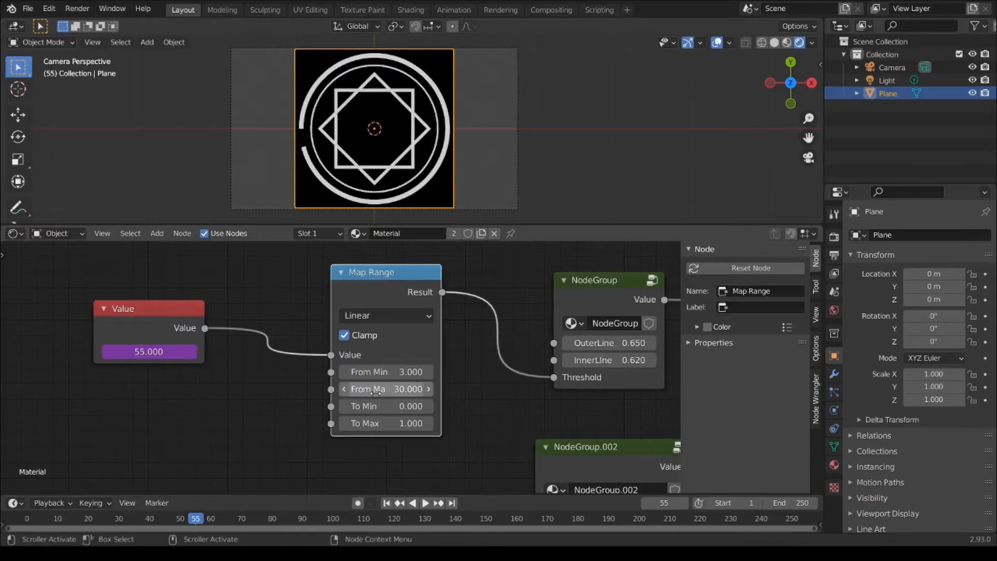
- Scrub back towards the start of the timeline and play the animation to check the upper ring group's reveal
{"action": "left_click_drag", "start_coordinate": [201, 520], "coordinate": [30, 528]}
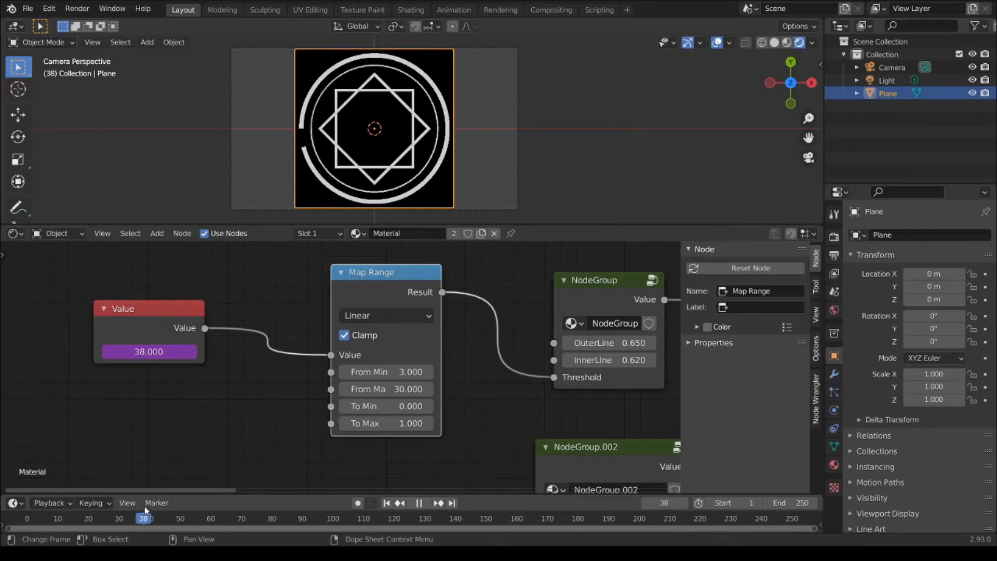
{"action": "left_click", "coordinate": [40, 520]}
{"action": "key", "text": "space"}
- Change the Map Range interpolation to Smoother Step and replay the ring animation from the start
{"action": "left_click", "coordinate": [406, 316]}
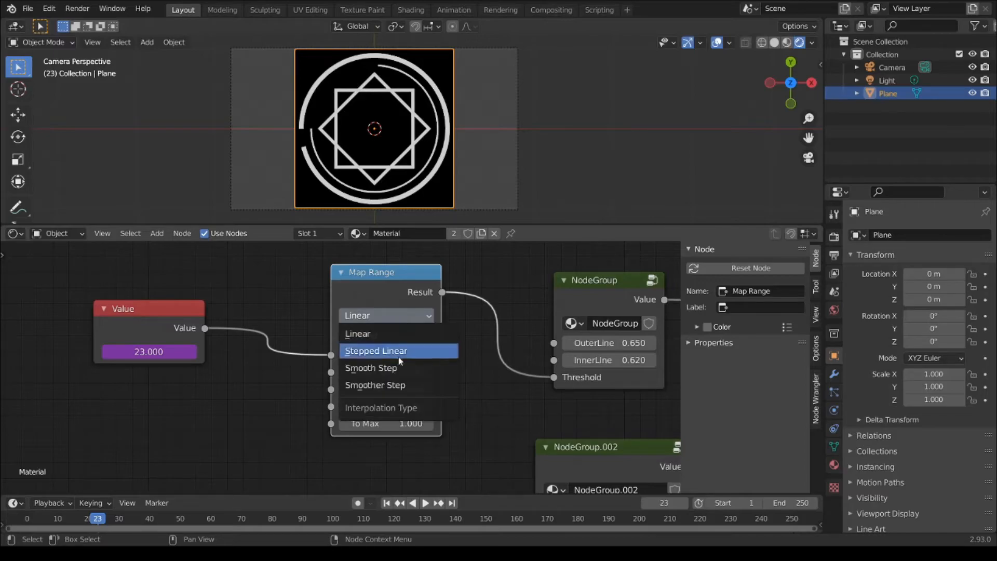
{"action": "left_click", "coordinate": [408, 386]}
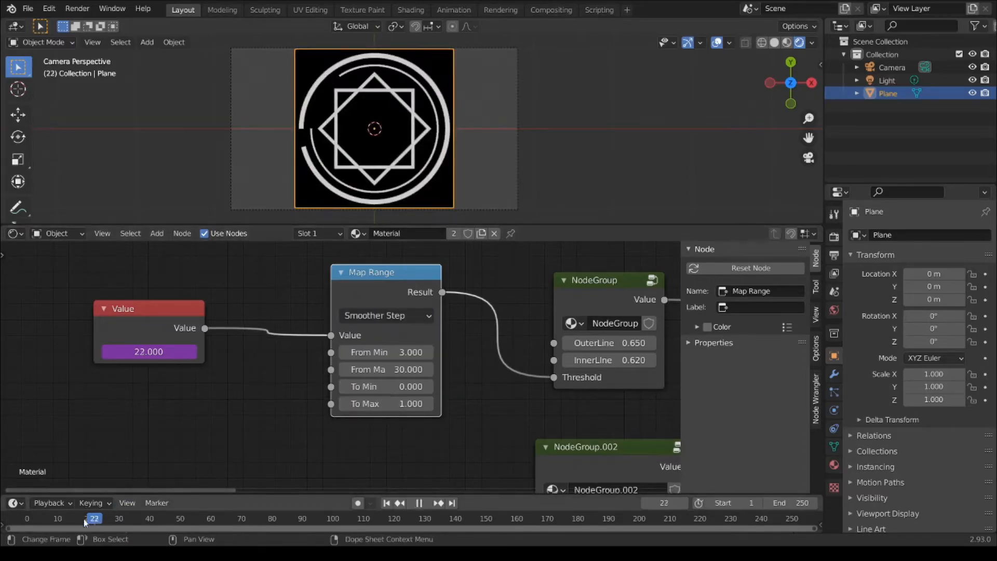
{"action": "key", "text": "shift+Left"}
{"action": "key", "text": "space"}
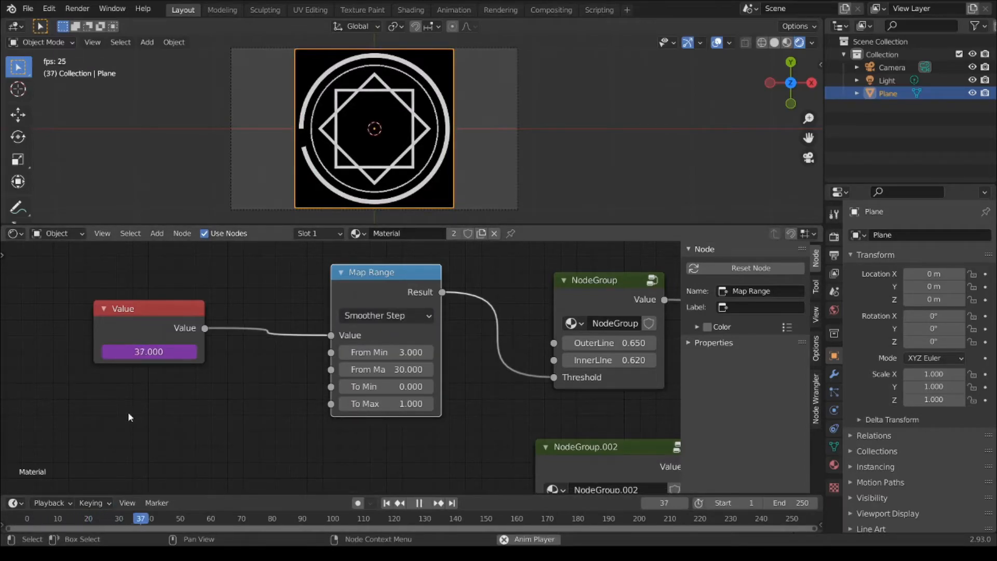
{"action": "key", "text": "space"}
- Move the Value node lower and adjust the spacing of the lower ring group and Map Range nodes
{"action": "middle_click_drag", "start_coordinate": [370, 403], "coordinate": [362, 354]}
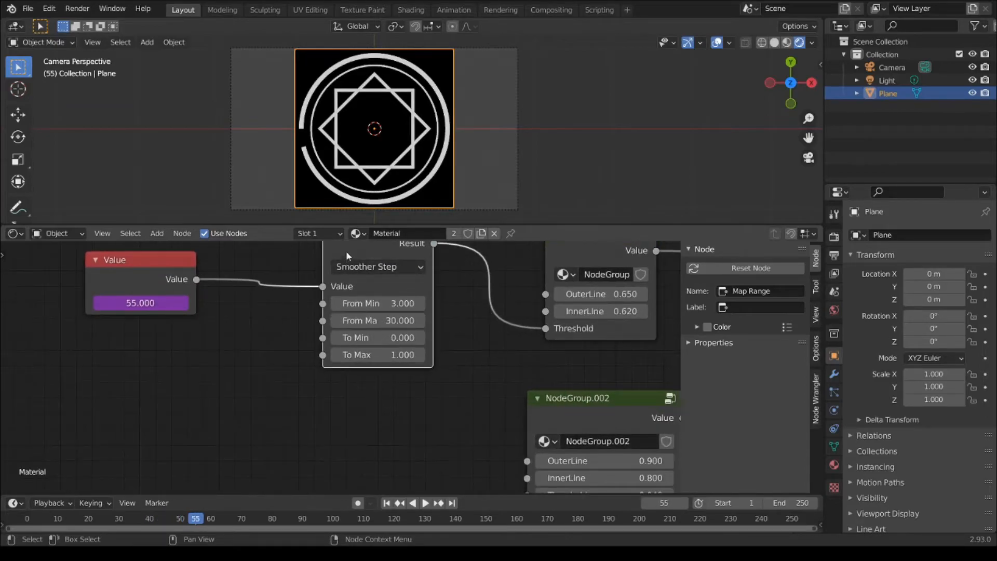
{"action": "left_click_drag", "start_coordinate": [137, 283], "coordinate": [69, 387]}
{"action": "scroll", "coordinate": [391, 271], "scroll_direction": "down", "scroll_amount": 1}
{"action": "left_click_drag", "start_coordinate": [543, 388], "coordinate": [551, 369]}
{"action": "middle_click_drag", "start_coordinate": [408, 383], "coordinate": [406, 406]}
{"action": "left_click", "coordinate": [374, 262]}
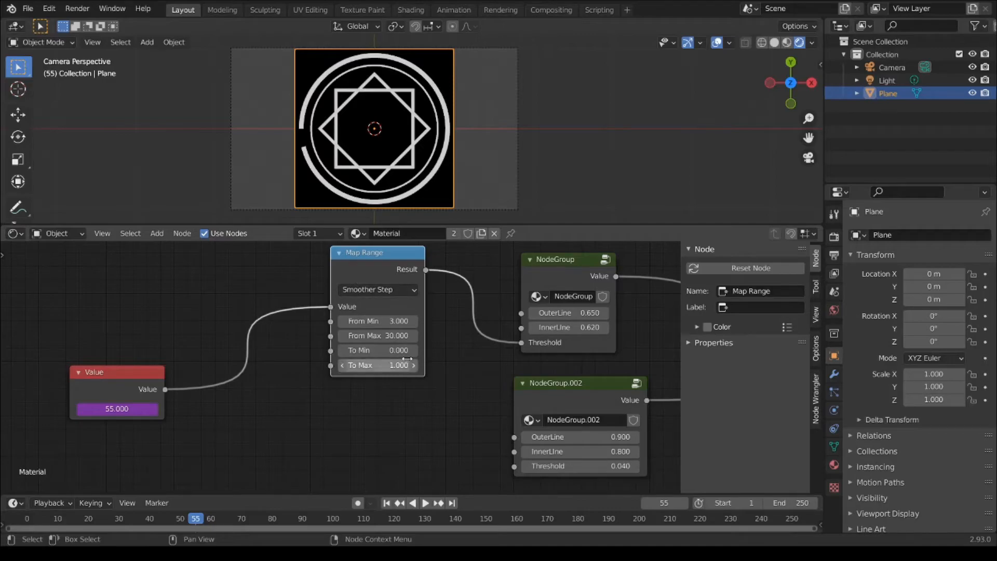
{"action": "middle_click_drag", "start_coordinate": [365, 277], "coordinate": [367, 270]}
{"action": "left_click_drag", "start_coordinate": [367, 268], "coordinate": [354, 263]}
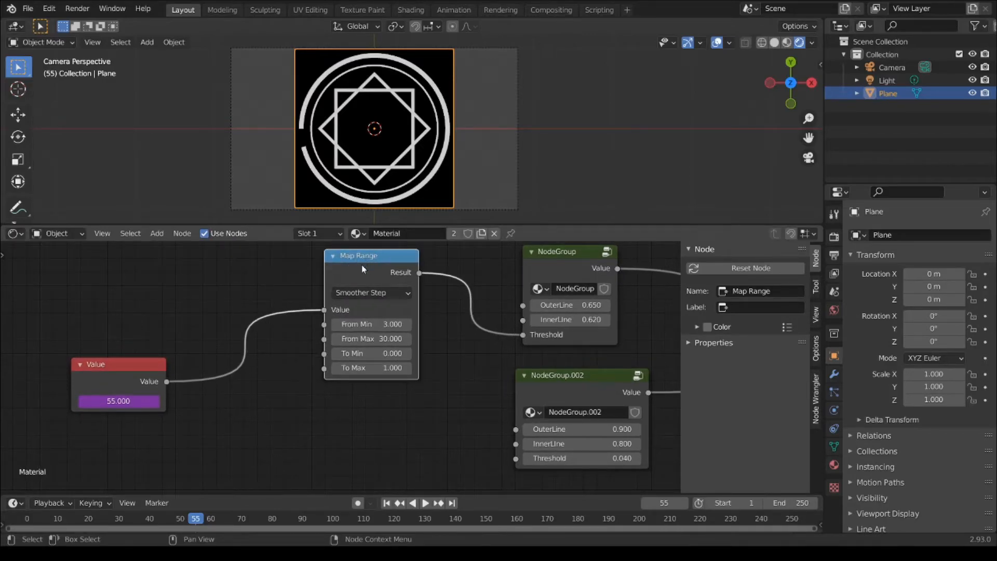
- Duplicate the Map Range with its input link kept, place it below, and link its Result to the lower ring group's Threshold
{"action": "key", "text": "ctrl+shift+d"}
{"action": "left_click", "coordinate": [357, 393]}
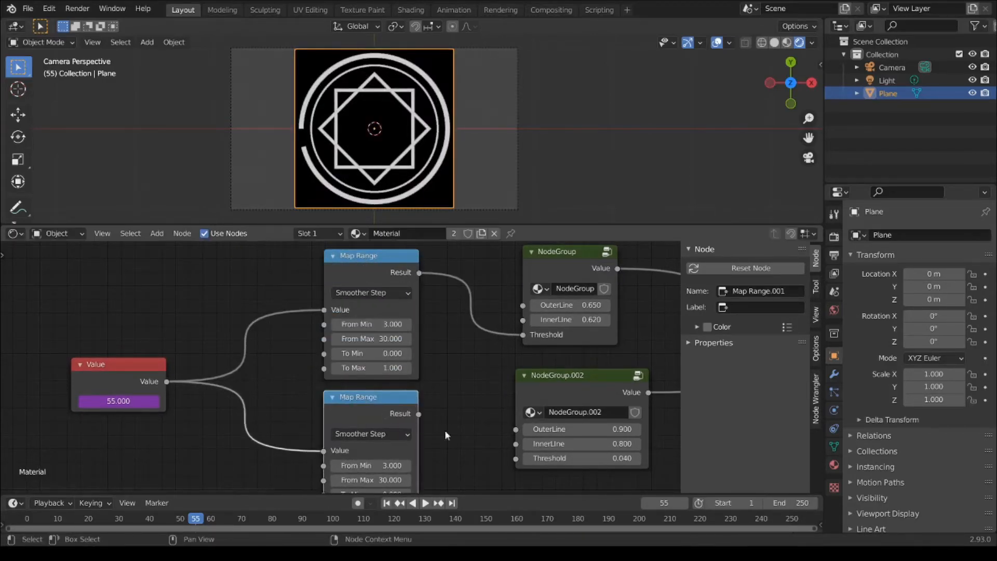
{"action": "middle_click_drag", "start_coordinate": [422, 427], "coordinate": [405, 355]}
{"action": "left_click_drag", "start_coordinate": [405, 355], "coordinate": [524, 410]}
{"action": "scroll", "coordinate": [463, 416], "scroll_direction": "up", "scroll_amount": 2}
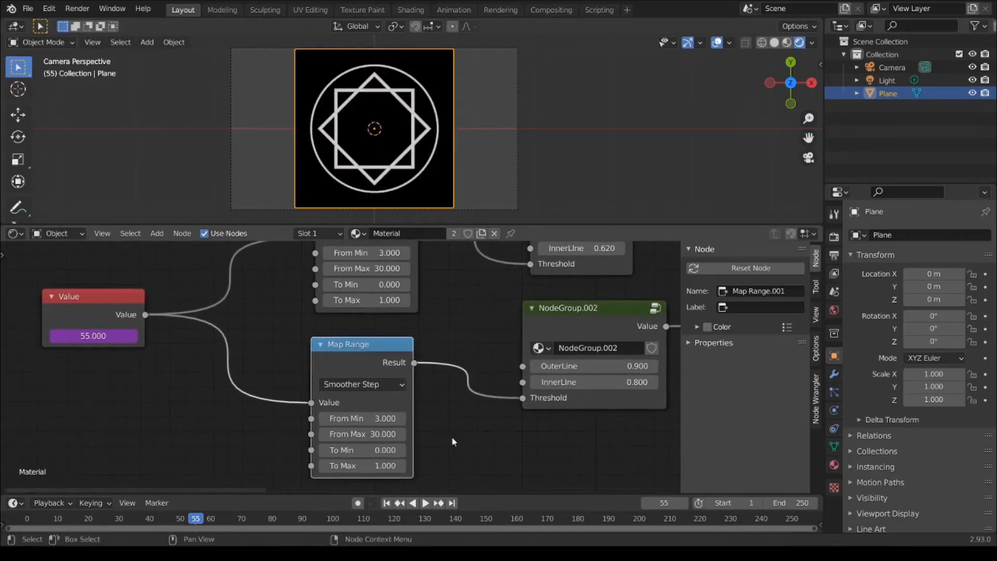
- Reverse the lower ring's Map Range with To Min 1 and To Max 0, and replay the animation from the early frames
{"action": "left_click", "coordinate": [560, 314]}
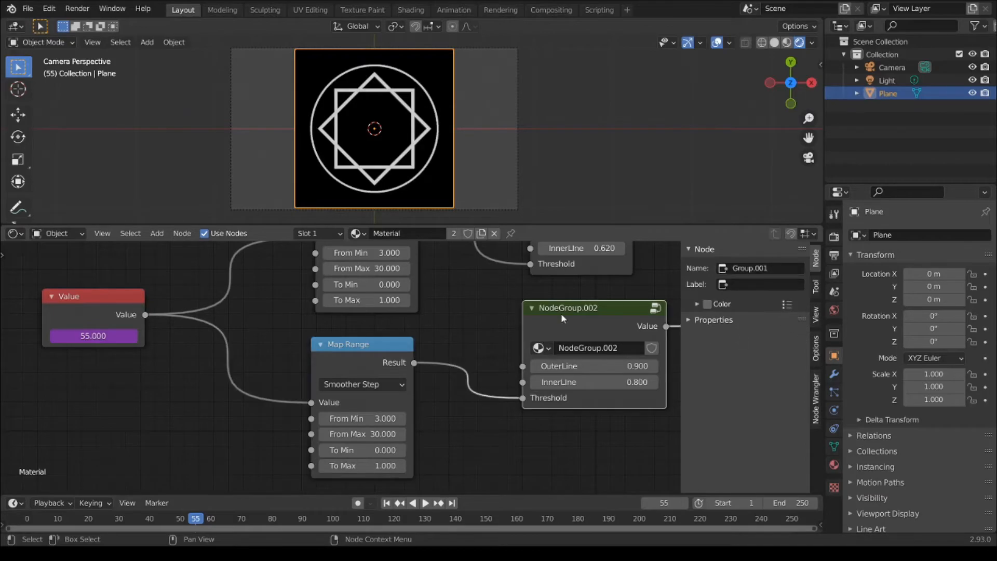
{"action": "key", "text": "Tab"}
{"action": "key", "text": "Tab"}
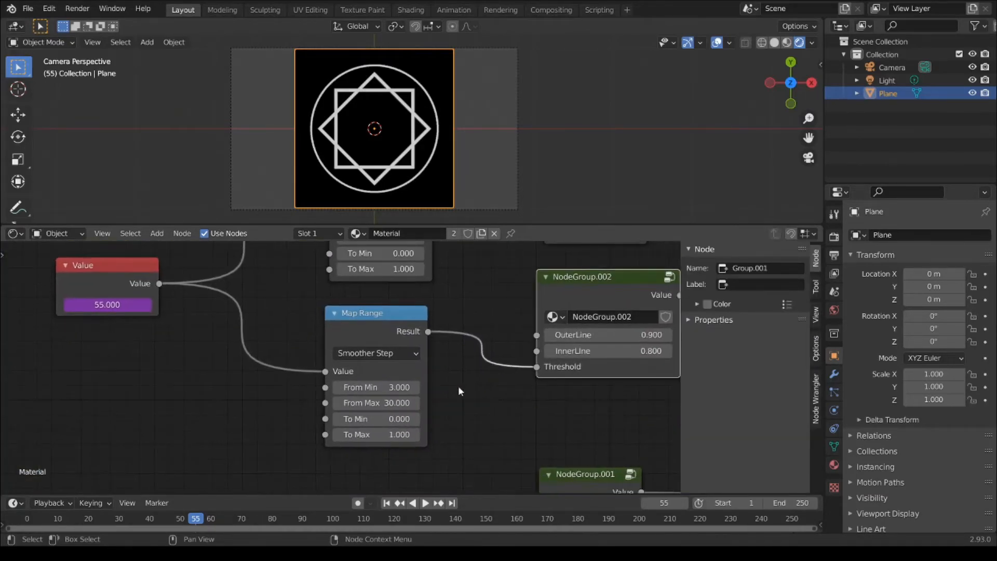
{"action": "left_click", "coordinate": [392, 419]}
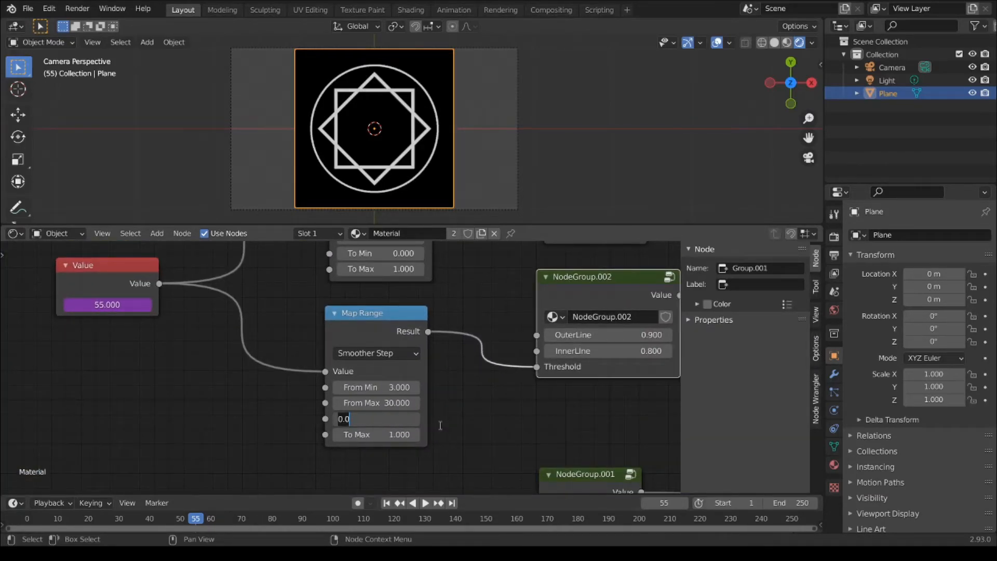
{"action": "type", "text": "1"}
{"action": "key", "text": "Return"}
{"action": "left_click", "coordinate": [377, 434]}
{"action": "type", "text": "0"}
{"action": "key", "text": "Return"}
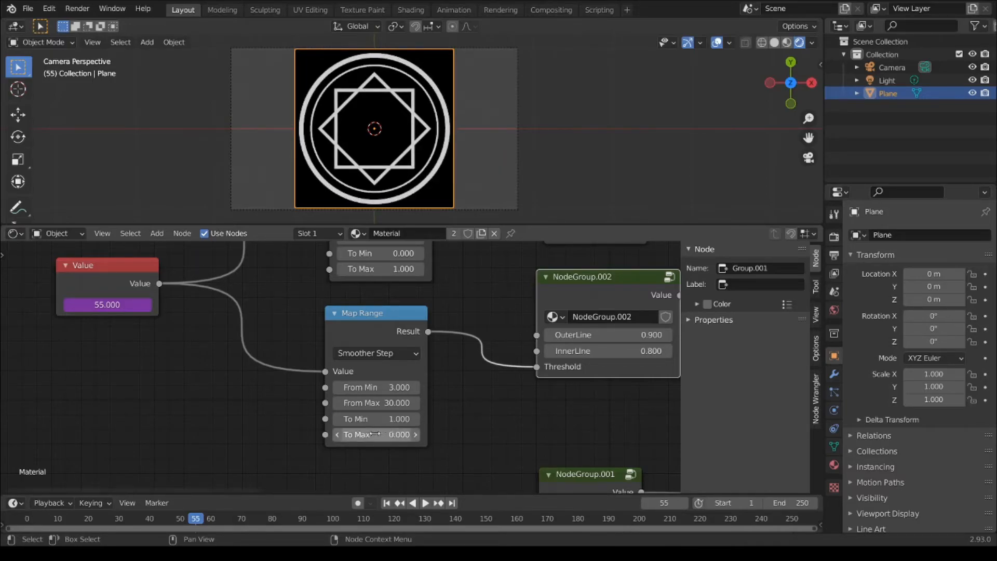
{"action": "left_click_drag", "start_coordinate": [185, 520], "coordinate": [47, 530]}
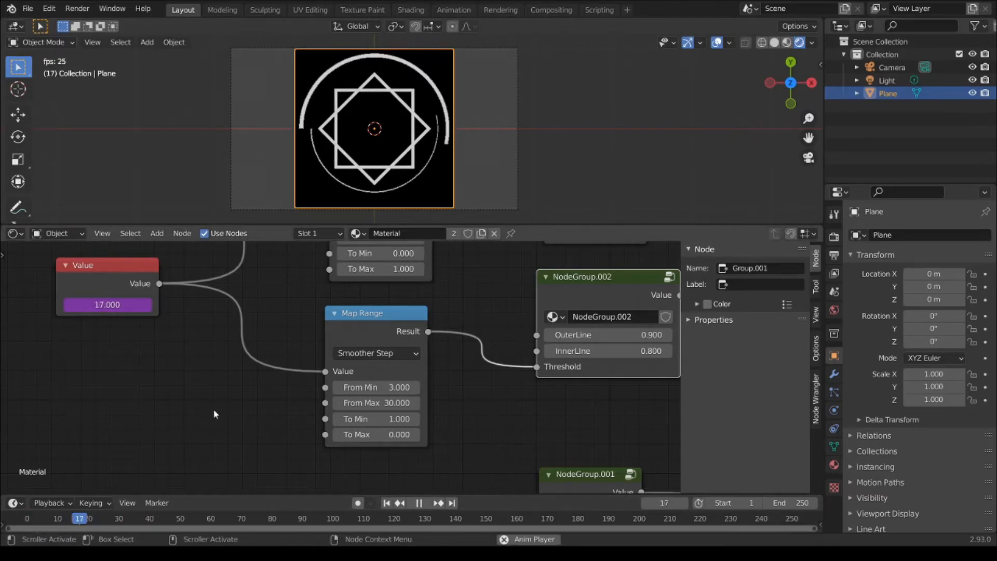
- Set the outer ring's Map Range to From Min 6 and From Max 33, and replay the animation from the start
{"action": "key", "text": "space"}
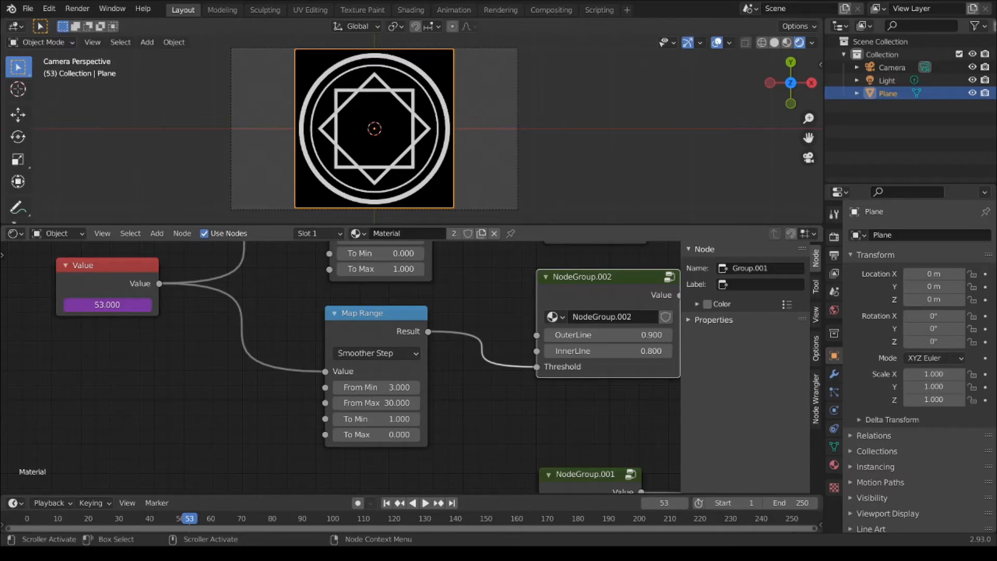
{"action": "middle_click_drag", "start_coordinate": [381, 260], "coordinate": [371, 315]}
{"action": "left_click_drag", "start_coordinate": [366, 366], "coordinate": [368, 360]}
{"action": "left_click", "coordinate": [368, 434]}
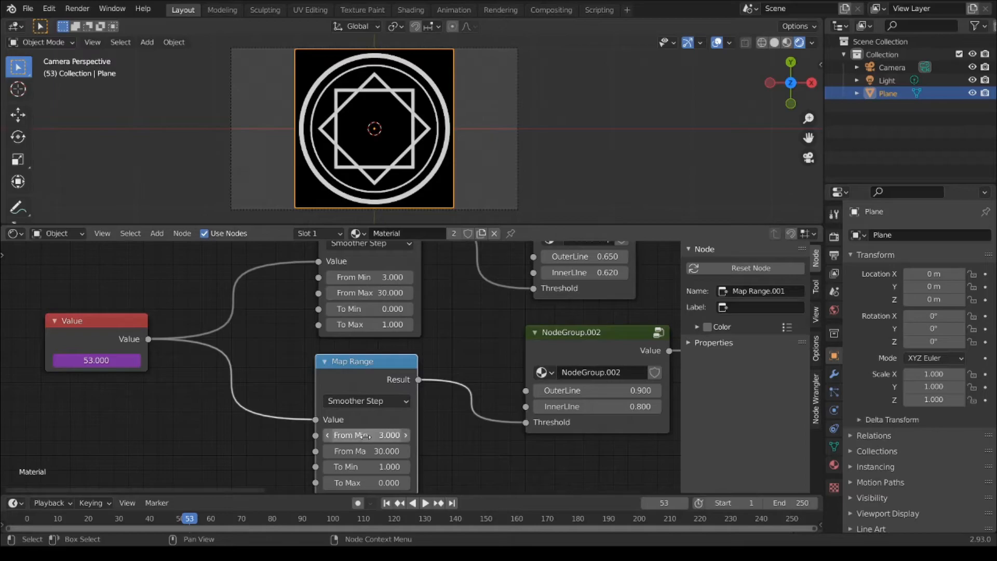
{"action": "type", "text": "6"}
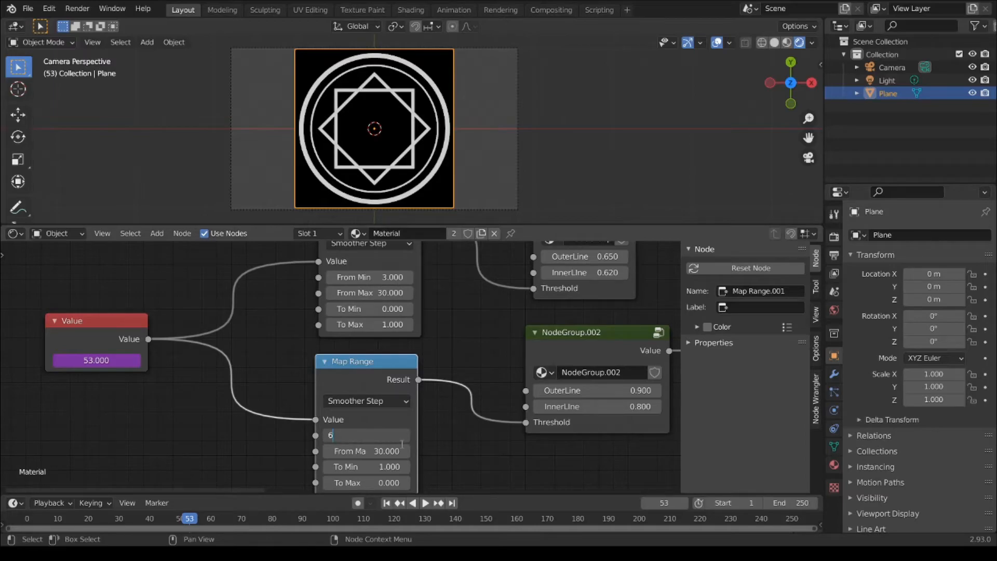
{"action": "key", "text": "Tab"}
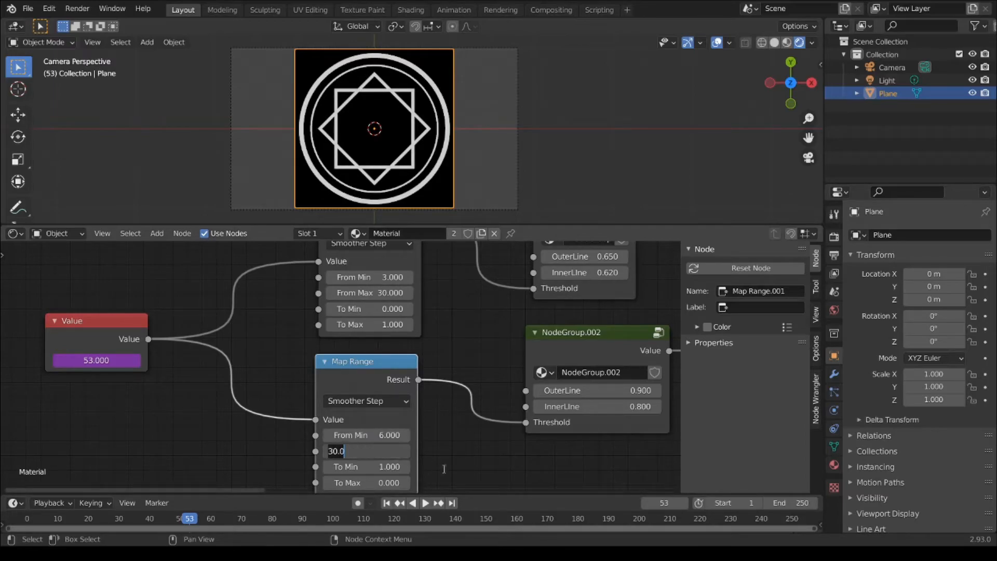
{"action": "type", "text": "33"}
{"action": "key", "text": "Return"}
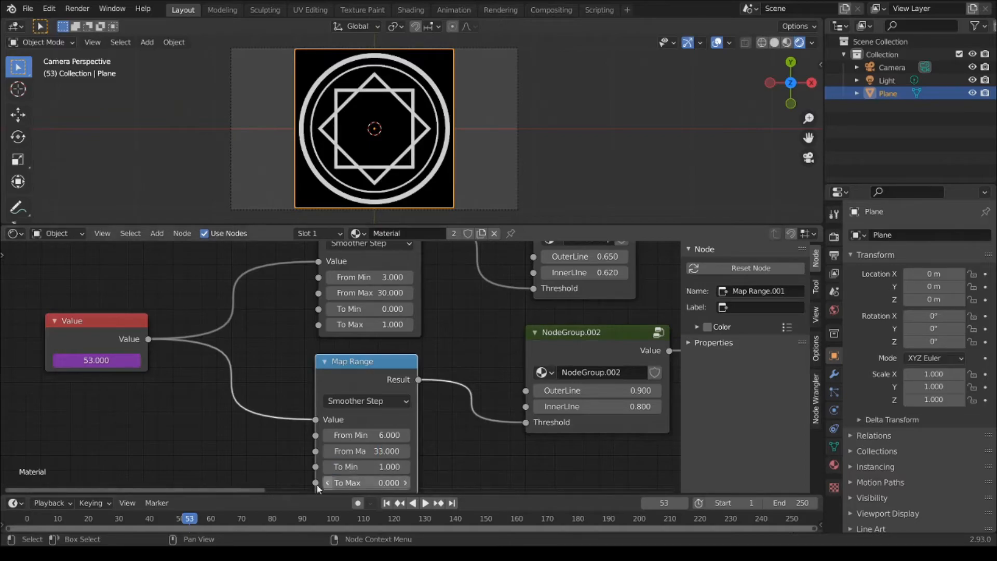
{"action": "key", "text": "shift+Left"}
{"action": "key", "text": "space"}
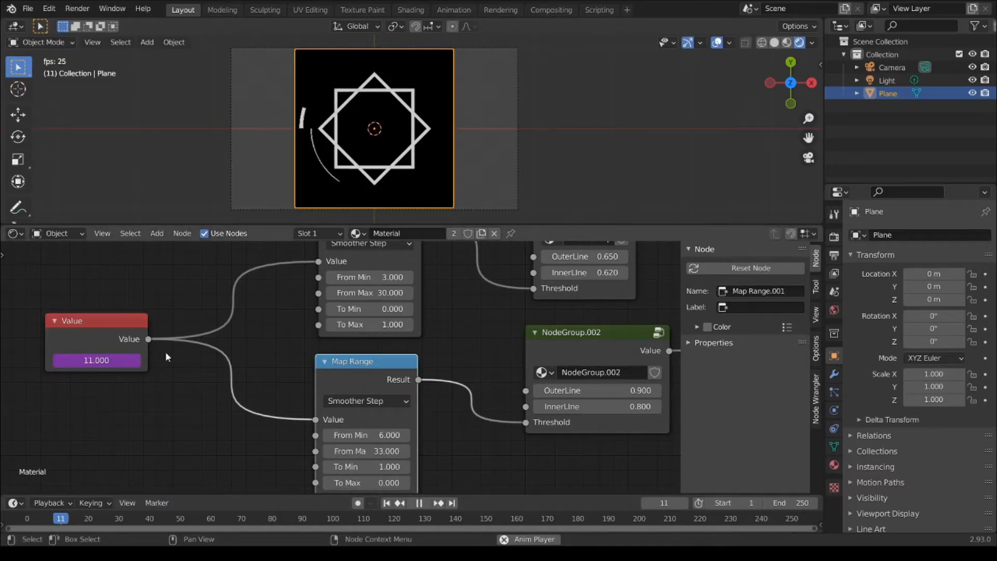
{"action": "key", "text": "space"}
- Duplicate the outer ring's Map Range with its input link kept, place it beside the upper diamond group, and move the Value node lower
{"action": "scroll", "coordinate": [492, 375], "scroll_direction": "down", "scroll_amount": 2}
{"action": "middle_click_drag", "start_coordinate": [474, 437], "coordinate": [324, 248]}
{"action": "scroll", "coordinate": [325, 342], "scroll_direction": "down", "scroll_amount": 1}
{"action": "middle_click_drag", "start_coordinate": [250, 311], "coordinate": [254, 359]}
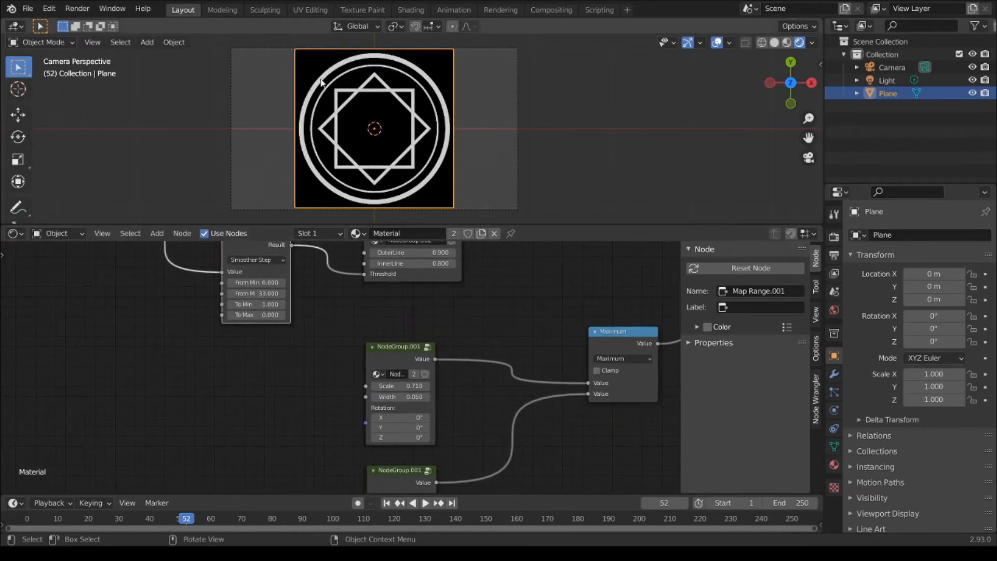
{"action": "middle_click_drag", "start_coordinate": [353, 264], "coordinate": [355, 373]}
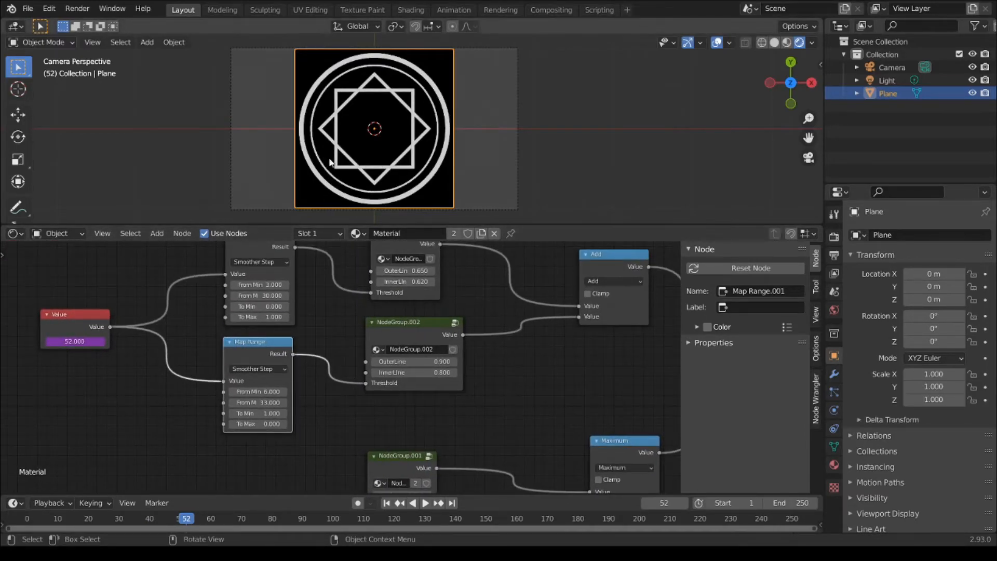
{"action": "middle_click_drag", "start_coordinate": [328, 412], "coordinate": [345, 402]}
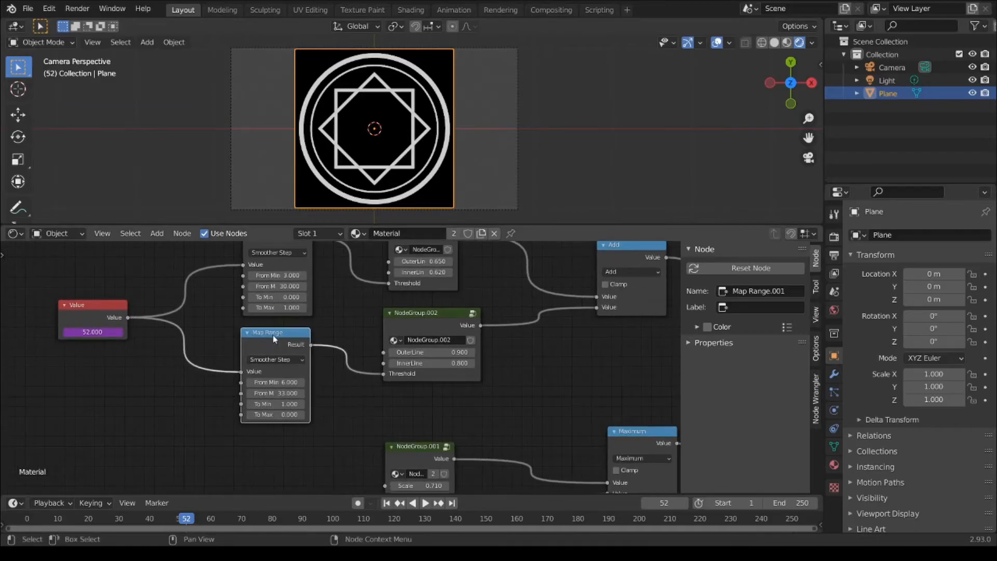
{"action": "middle_click_drag", "start_coordinate": [271, 337], "coordinate": [286, 274]}
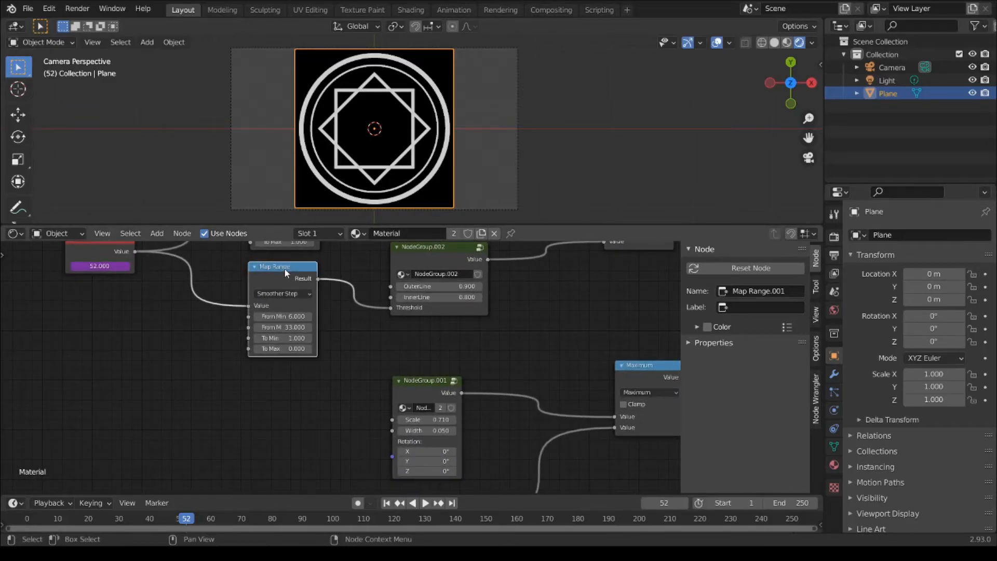
{"action": "key", "text": "ctrl+shift+d"}
{"action": "left_click", "coordinate": [266, 399]}
{"action": "left_click", "coordinate": [99, 258]}
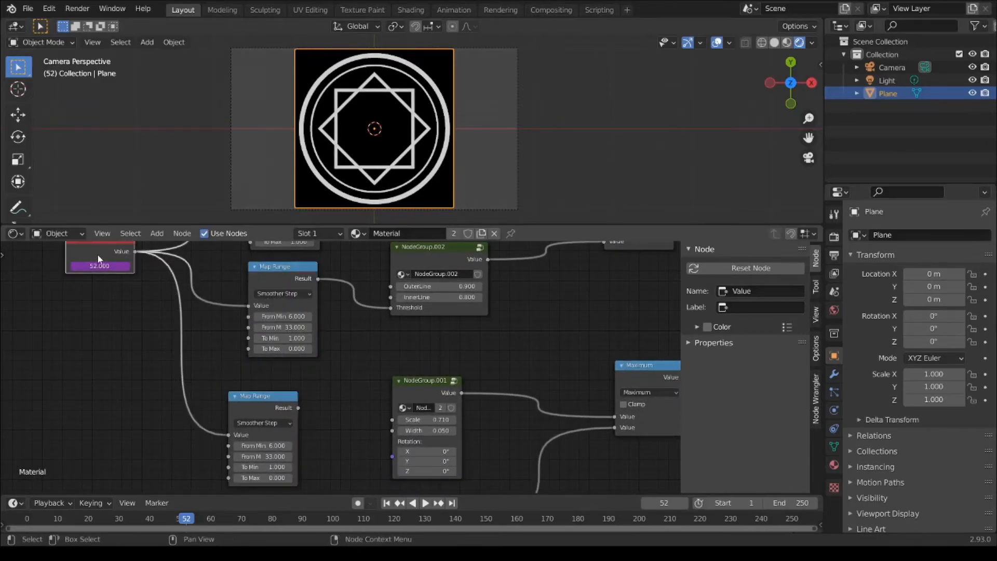
{"action": "left_click_drag", "start_coordinate": [99, 258], "coordinate": [93, 328]}
- Reset the duplicated Map Range to its defaults and link its Result to the upper diamond group's Scale
{"action": "scroll", "coordinate": [335, 426], "scroll_direction": "up", "scroll_amount": 4}
{"action": "middle_click_drag", "start_coordinate": [323, 453], "coordinate": [340, 386]}
{"action": "left_click", "coordinate": [242, 329]}
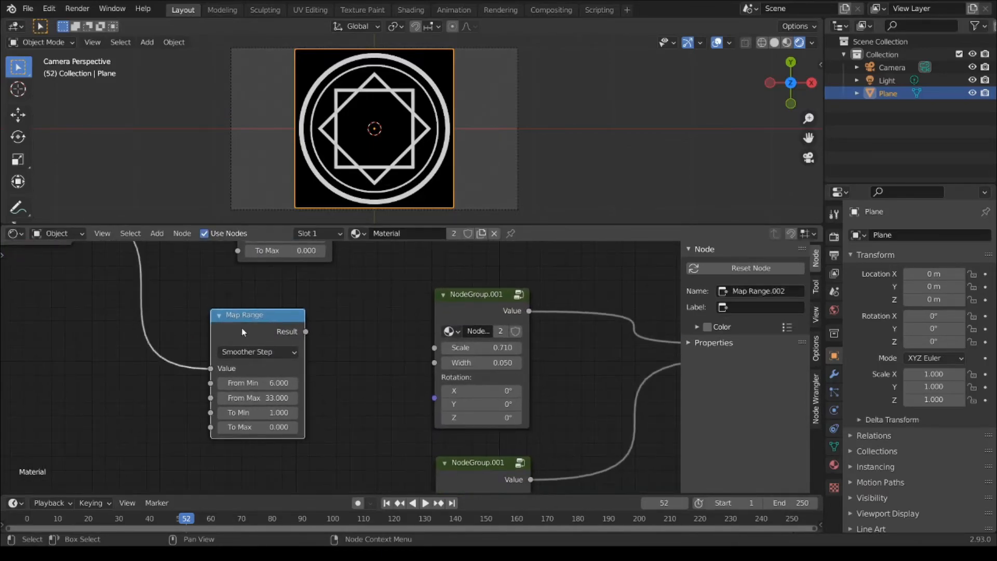
{"action": "key", "text": "BackSpace"}
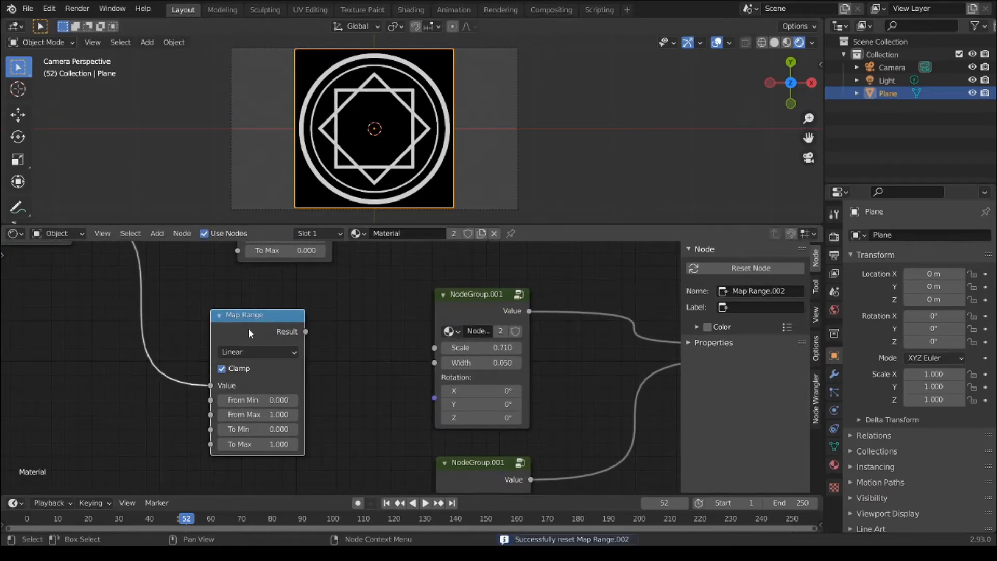
{"action": "mouse_move", "coordinate": [263, 323]}
{"action": "left_mouse_down"}
{"action": "mouse_move", "coordinate": [295, 327]}
{"action": "mouse_move", "coordinate": [258, 321]}
{"action": "left_mouse_up"}
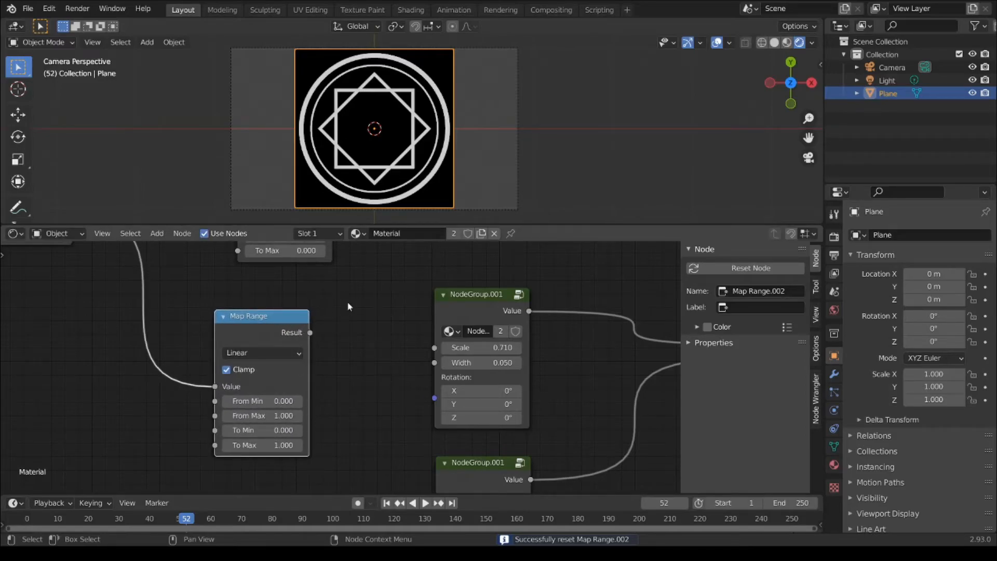
{"action": "left_click_drag", "start_coordinate": [310, 333], "coordinate": [434, 347]}
{"action": "left_click_drag", "start_coordinate": [257, 333], "coordinate": [264, 342]}
{"action": "middle_click_drag", "start_coordinate": [369, 420], "coordinate": [363, 356]}
- Set To Max to 0.75 on the Map Range driving the upper diamond's Scale
{"action": "left_click_drag", "start_coordinate": [269, 387], "coordinate": [234, 387], "text": "shift"}
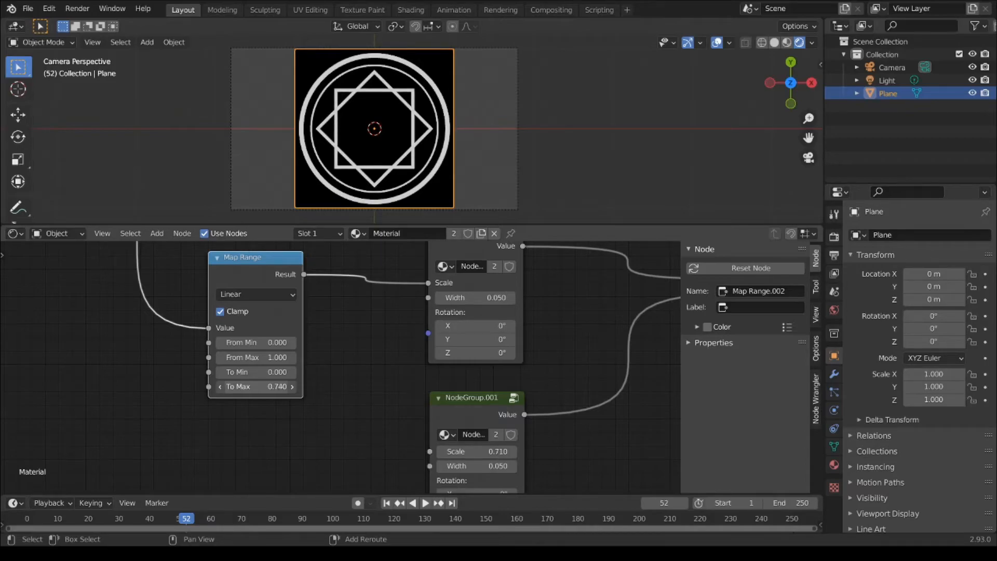
{"action": "left_click", "coordinate": [271, 385]}
{"action": "key", "text": "BackSpace"}
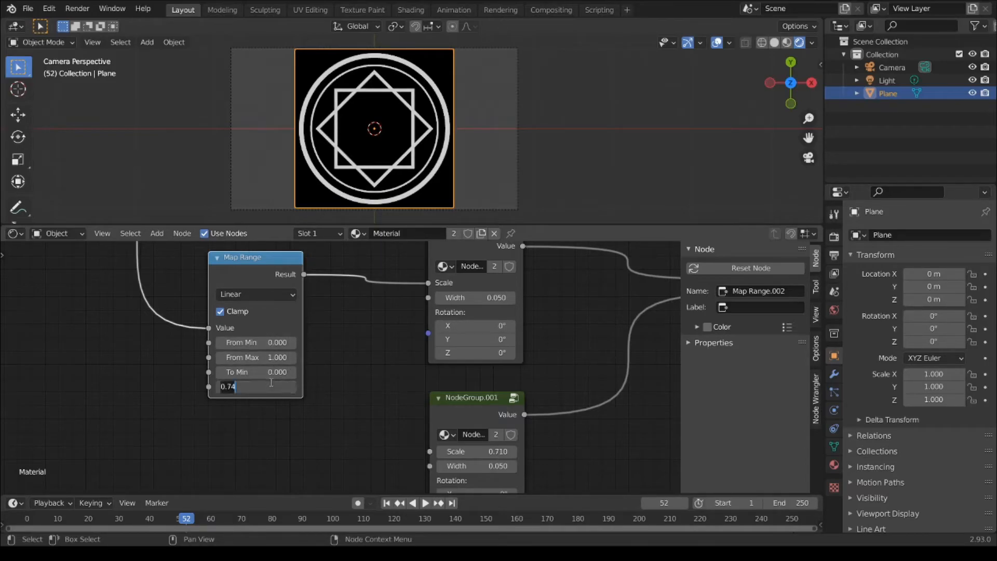
{"action": "type", "text": ".75"}
{"action": "key", "text": "Return"}
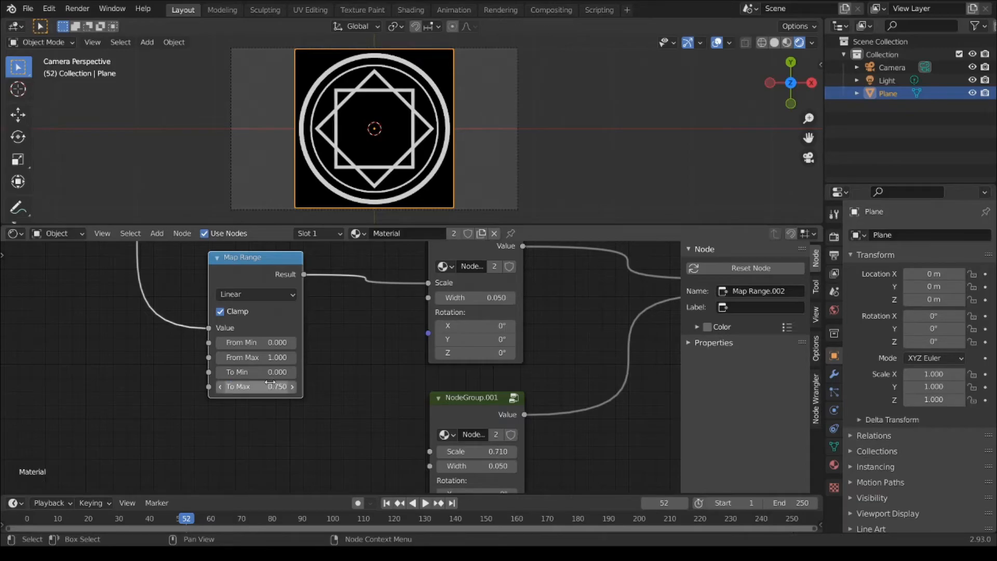
{"action": "scroll", "coordinate": [300, 335], "scroll_direction": "up", "scroll_amount": 1, "text": "shift"}
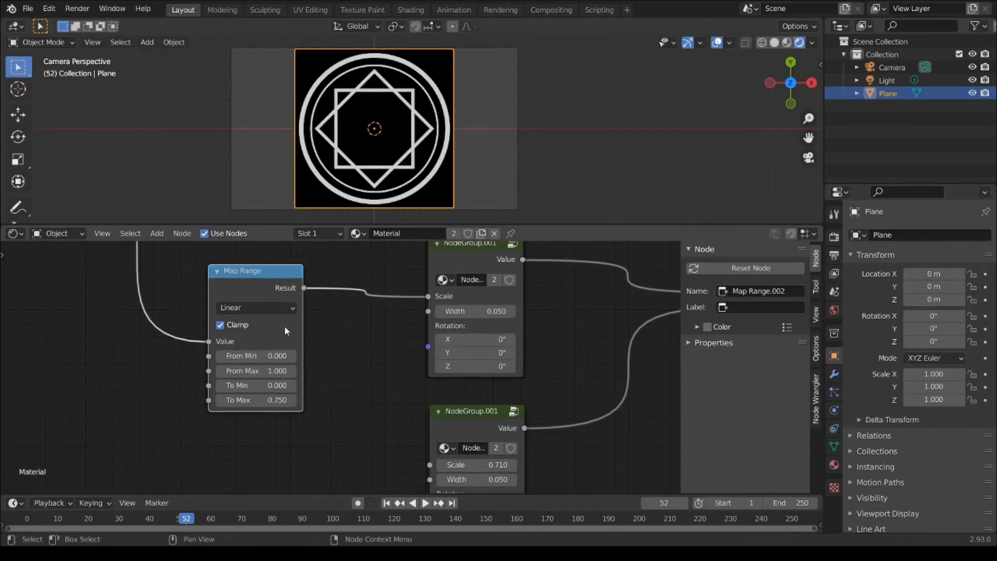
- Set the diamond Map Range to From Min 9 and From Max 39, and scrub the timeline near frame 50
{"action": "left_click", "coordinate": [251, 355]}
{"action": "type", "text": "9"}
{"action": "key", "text": "Return"}
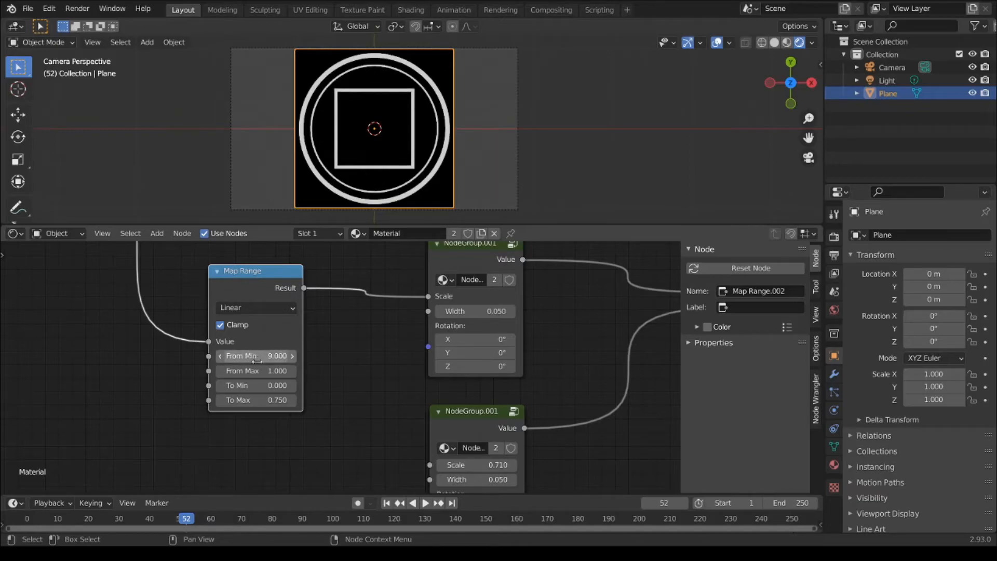
{"action": "left_click", "coordinate": [262, 370]}
{"action": "type", "text": "39"}
{"action": "key", "text": "Return"}
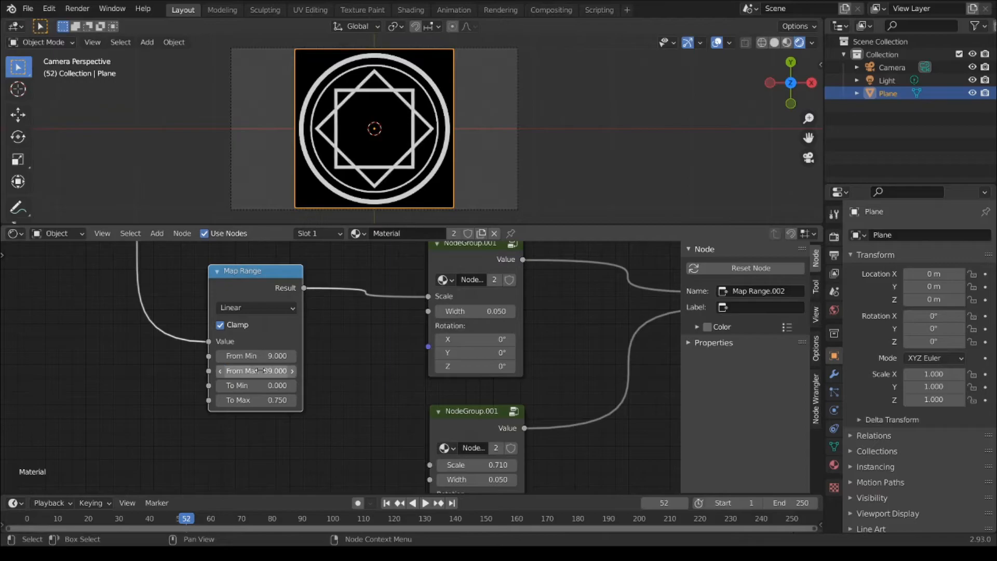
{"action": "left_click", "coordinate": [180, 519]}
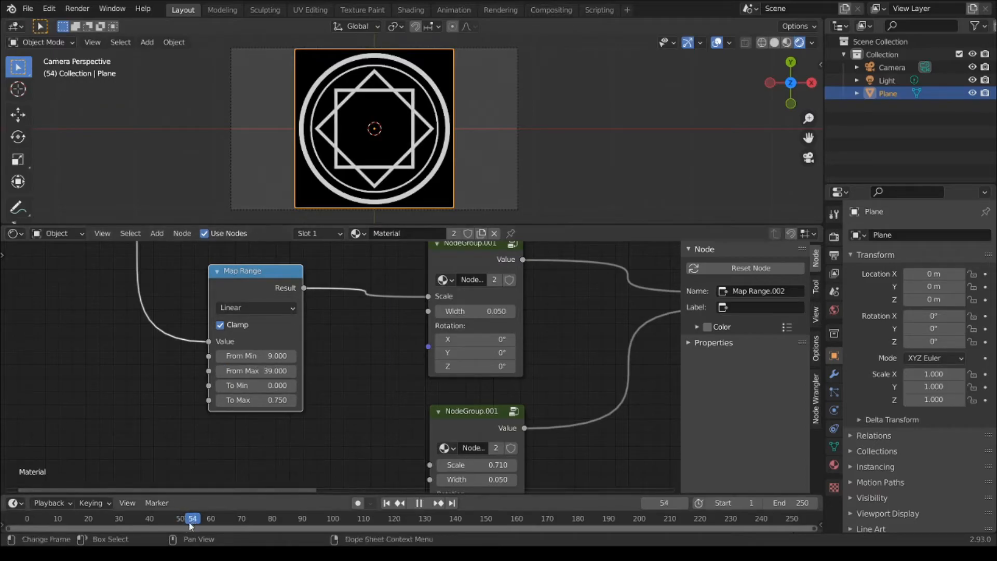
- Change the diamond Map Range interpolation to Smoother Step and play the animation from the start
{"action": "left_click", "coordinate": [242, 309]}
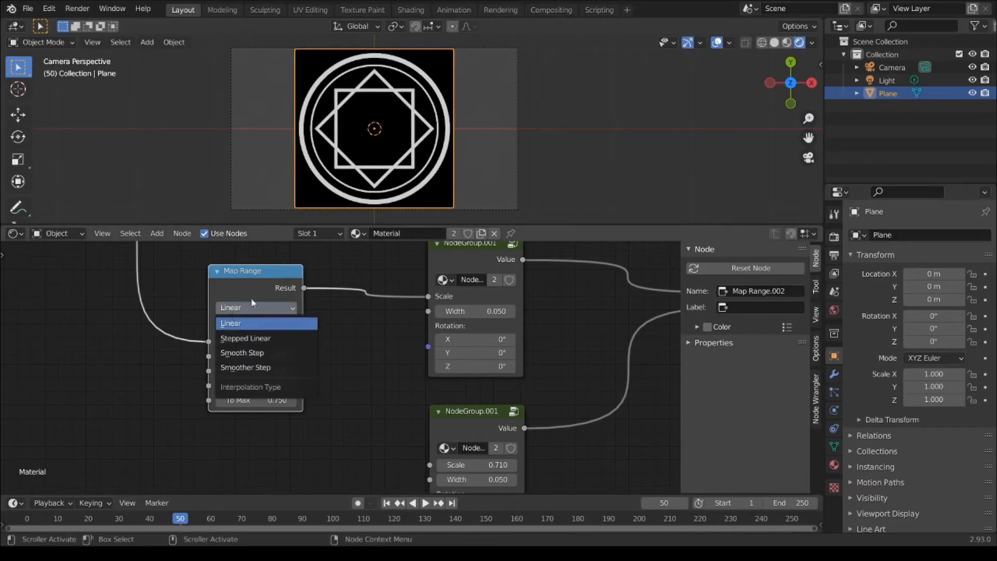
{"action": "left_click", "coordinate": [248, 323]}
{"action": "left_click", "coordinate": [250, 308]}
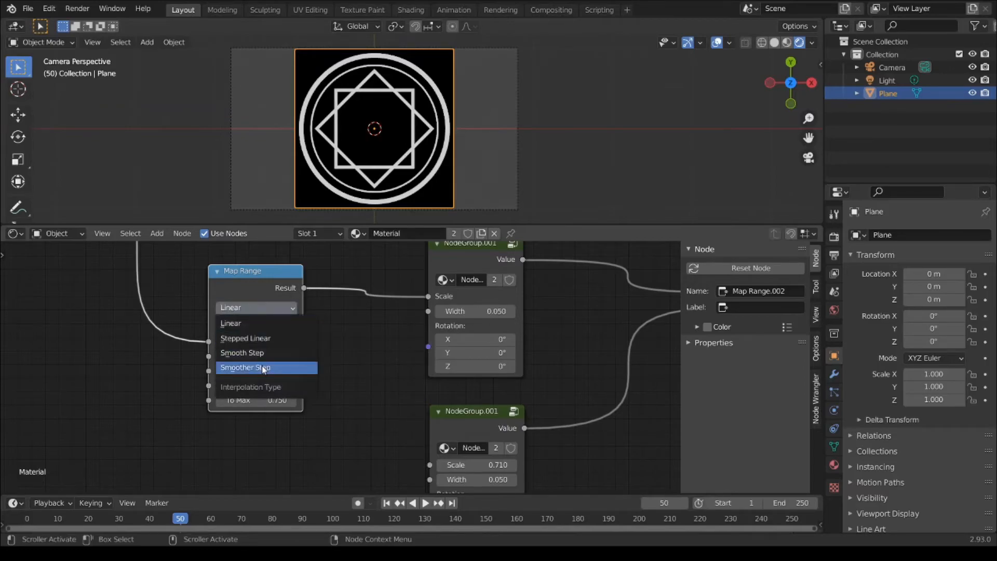
{"action": "left_click", "coordinate": [281, 367]}
{"action": "key", "text": "shift+Left"}
{"action": "key", "text": "space"}
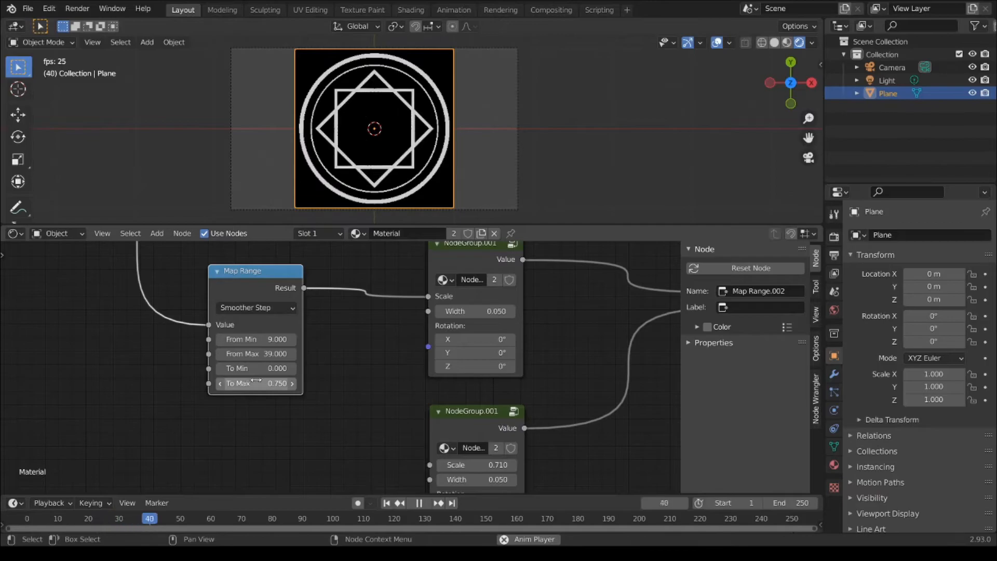
{"action": "key", "text": "space"}
- Link the diamond Map Range Result to the lower diamond group's Scale as well, and replay the animation from frame 0
{"action": "left_click_drag", "start_coordinate": [273, 280], "coordinate": [269, 328]}
{"action": "middle_click_drag", "start_coordinate": [400, 362], "coordinate": [389, 291]}
{"action": "left_click_drag", "start_coordinate": [288, 267], "coordinate": [417, 396]}
{"action": "middle_click_drag", "start_coordinate": [359, 292], "coordinate": [371, 344]}
{"action": "left_click_drag", "start_coordinate": [160, 526], "coordinate": [16, 526]}
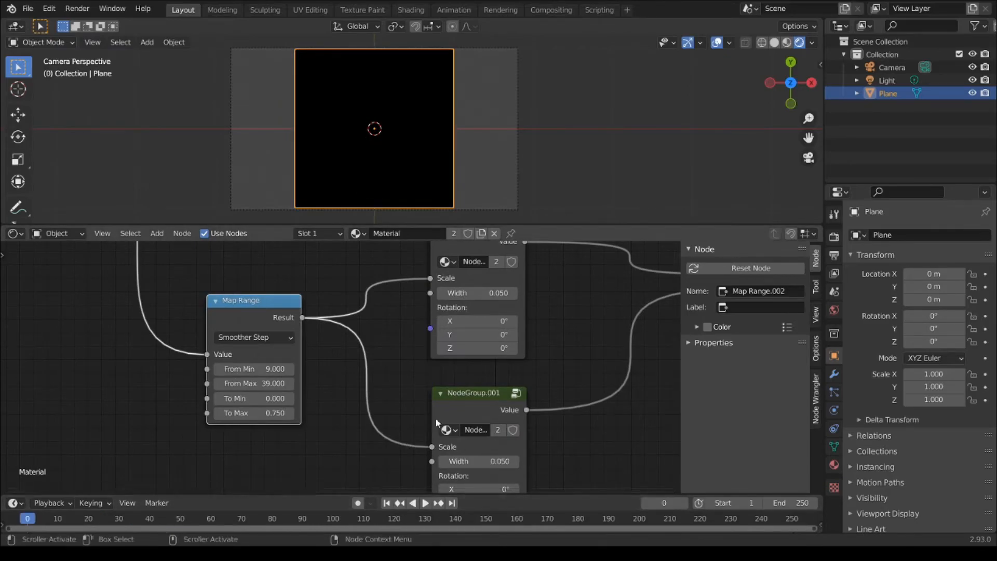
{"action": "key", "text": "space"}
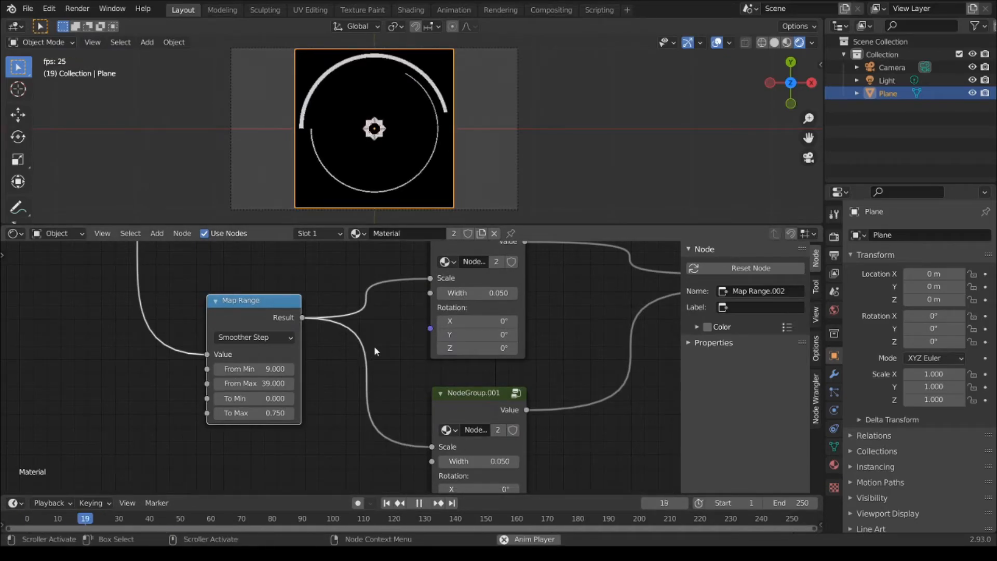
{"action": "key", "text": "space"}
{"action": "middle_click_drag", "start_coordinate": [374, 345], "coordinate": [396, 338]}
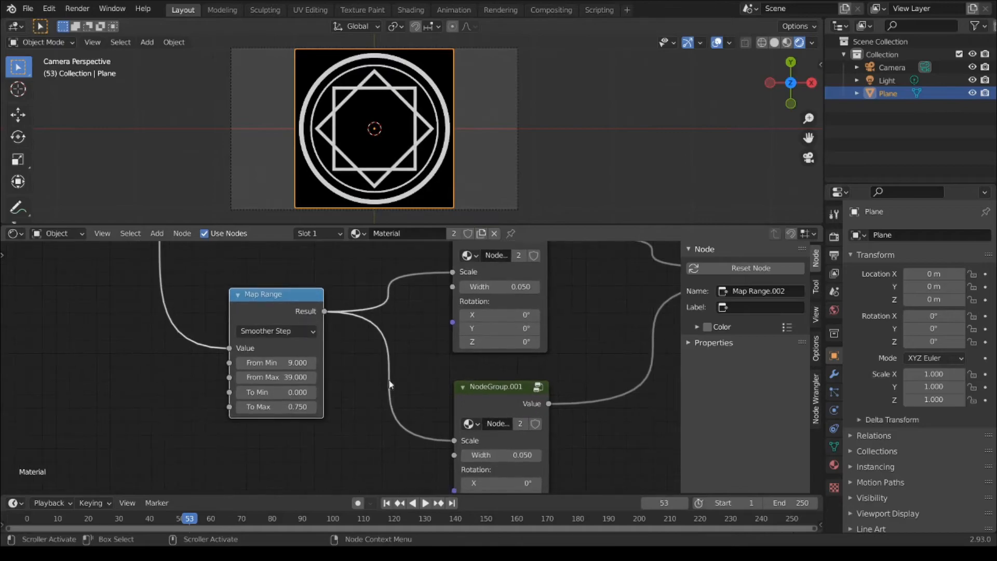
- Set the diamond Map Range's From Max to 33 and replay the animation from the start
{"action": "scroll", "coordinate": [360, 379], "scroll_direction": "up", "scroll_amount": 2}
{"action": "left_click", "coordinate": [280, 377]}
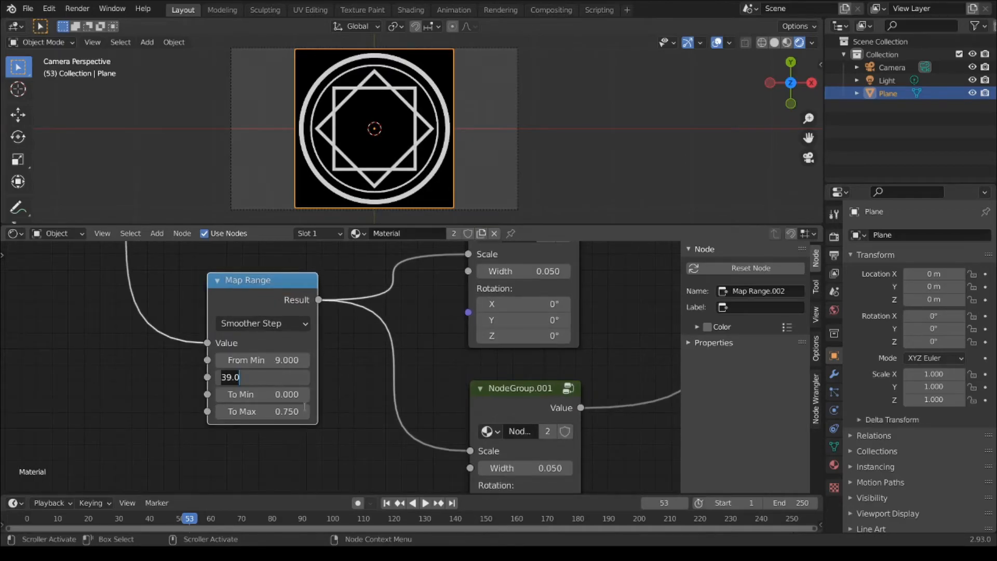
{"action": "type", "text": "33"}
{"action": "key", "text": "Return"}
{"action": "key", "text": "shift+Left"}
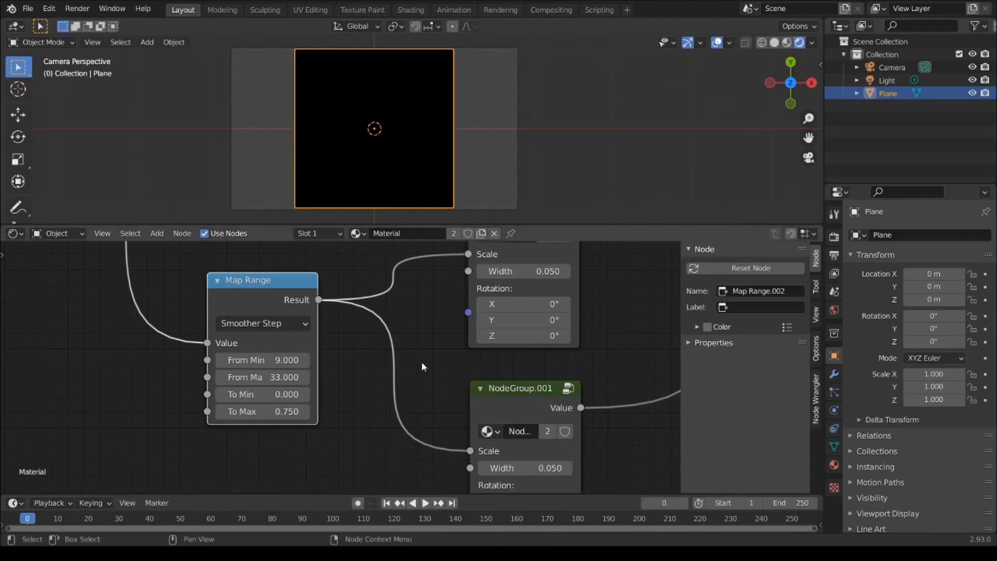
{"action": "key", "text": "space"}
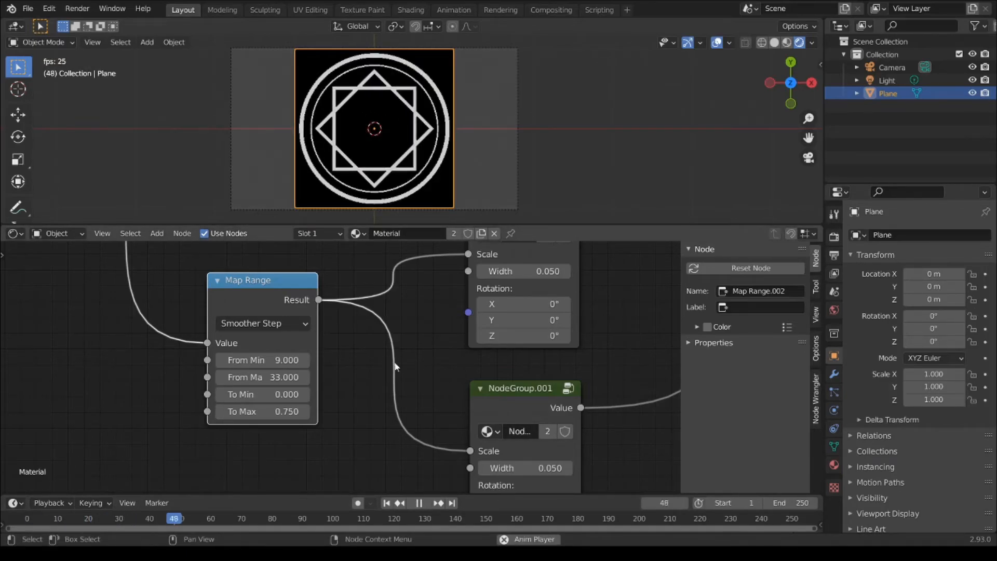
{"action": "key", "text": "space"}
- Move the Value node lower and shift it and the diamond Map Range farther away from the two diamond groups
{"action": "scroll", "coordinate": [355, 316], "scroll_direction": "down", "scroll_amount": 1}
{"action": "middle_click_drag", "start_coordinate": [355, 316], "coordinate": [368, 347]}
{"action": "scroll", "coordinate": [182, 293], "scroll_direction": "down", "scroll_amount": 3}
{"action": "middle_click_drag", "start_coordinate": [163, 300], "coordinate": [218, 451]}
{"action": "left_click_drag", "start_coordinate": [111, 313], "coordinate": [105, 382]}
{"action": "middle_click_drag", "start_coordinate": [267, 432], "coordinate": [253, 308]}
{"action": "left_click_drag", "start_coordinate": [296, 340], "coordinate": [268, 369]}
{"action": "middle_click_drag", "start_coordinate": [428, 401], "coordinate": [420, 388]}
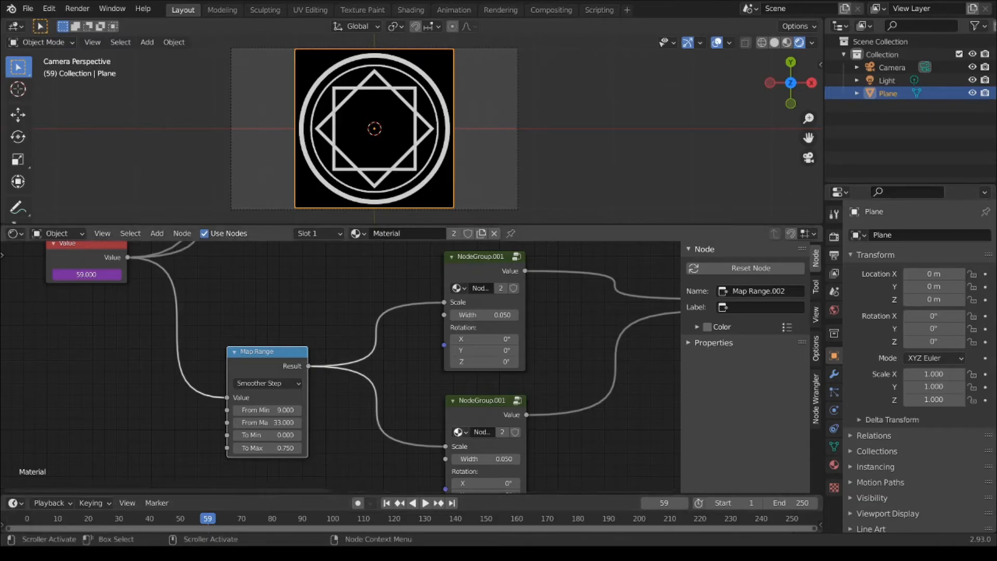
{"action": "left_click_drag", "start_coordinate": [248, 353], "coordinate": [225, 363]}
{"action": "middle_click_drag", "start_coordinate": [207, 351], "coordinate": [241, 385]}
{"action": "left_click_drag", "start_coordinate": [132, 289], "coordinate": [101, 300]}
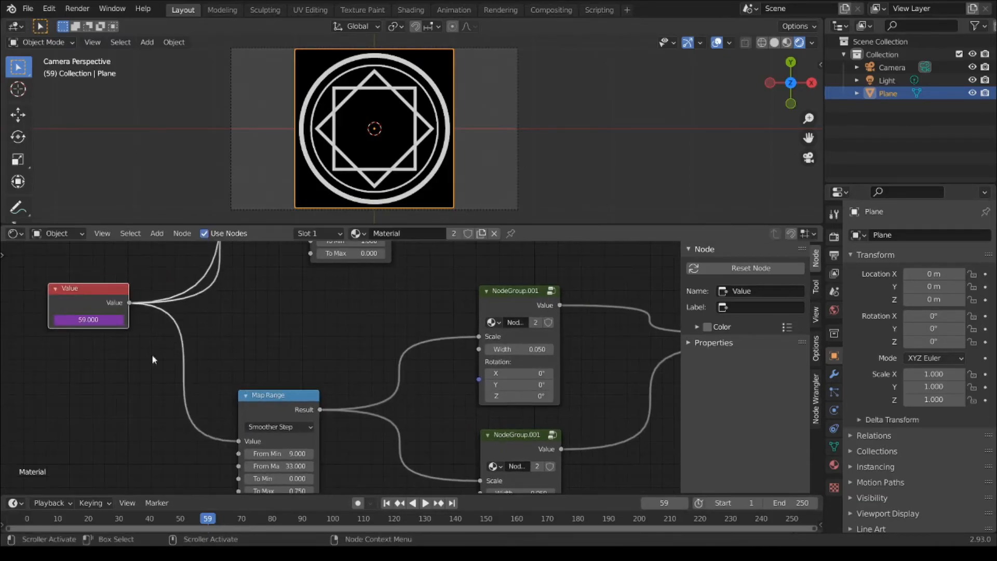
{"action": "left_click_drag", "start_coordinate": [248, 404], "coordinate": [205, 410]}
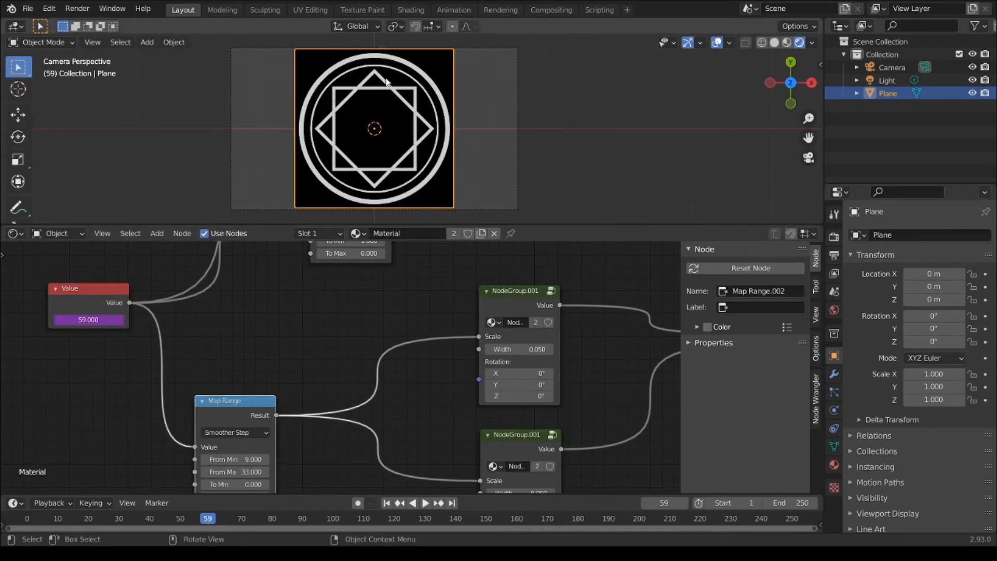
{"action": "middle_click_drag", "start_coordinate": [396, 282], "coordinate": [374, 247]}
{"action": "left_click_drag", "start_coordinate": [483, 359], "coordinate": [506, 359]}
{"action": "right_click", "coordinate": [506, 359]}
- Place the diamond Map Range lower, level with the lower diamond group
{"action": "middle_click_drag", "start_coordinate": [311, 370], "coordinate": [305, 321]}
{"action": "left_click_drag", "start_coordinate": [206, 324], "coordinate": [194, 329]}
{"action": "middle_click_drag", "start_coordinate": [219, 349], "coordinate": [311, 429]}
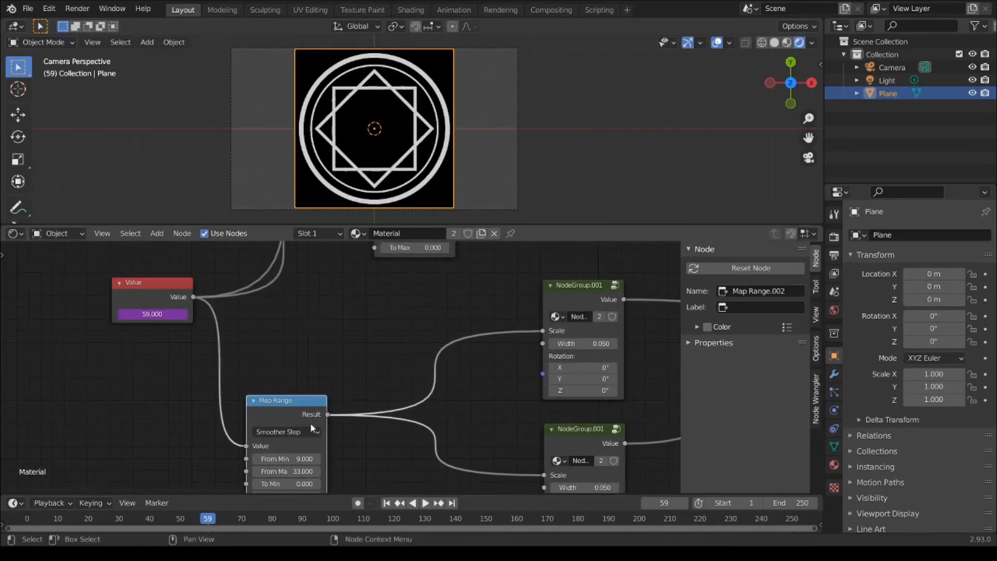
{"action": "left_click_drag", "start_coordinate": [283, 403], "coordinate": [292, 431]}
{"action": "middle_click_drag", "start_coordinate": [310, 413], "coordinate": [305, 334]}
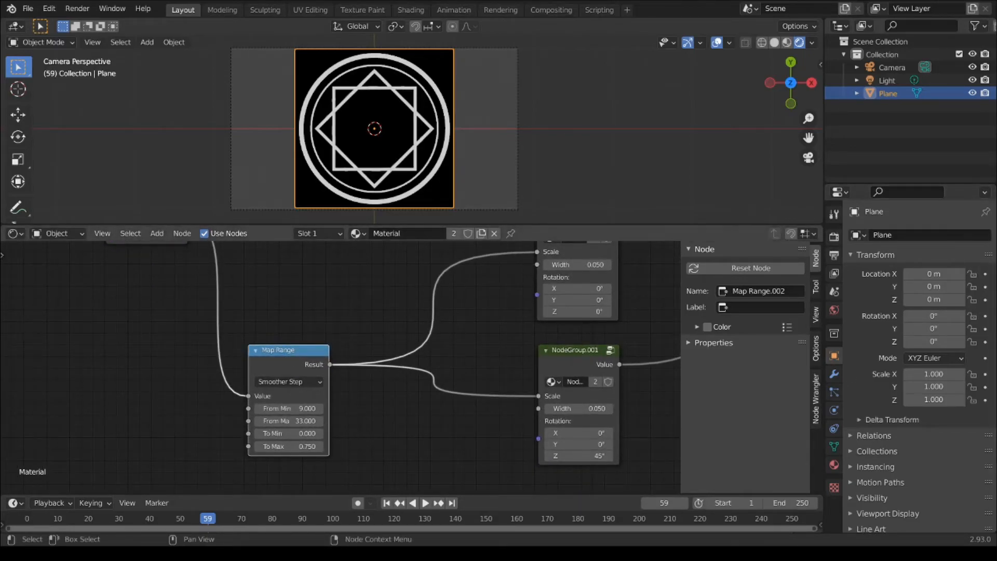
- Duplicate the diamond Map Range with its Value link kept, place the copy above the original, and move the Value node farther away
{"action": "middle_click_drag", "start_coordinate": [289, 356], "coordinate": [291, 386]}
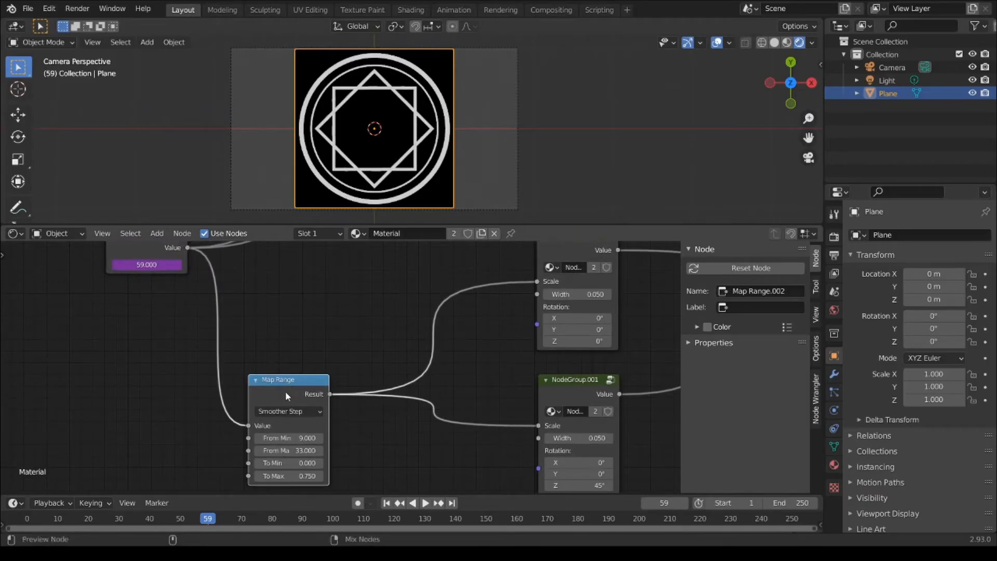
{"action": "key", "text": "ctrl+shift+d"}
{"action": "left_click", "coordinate": [284, 276]}
{"action": "left_click_drag", "start_coordinate": [129, 251], "coordinate": [94, 261]}
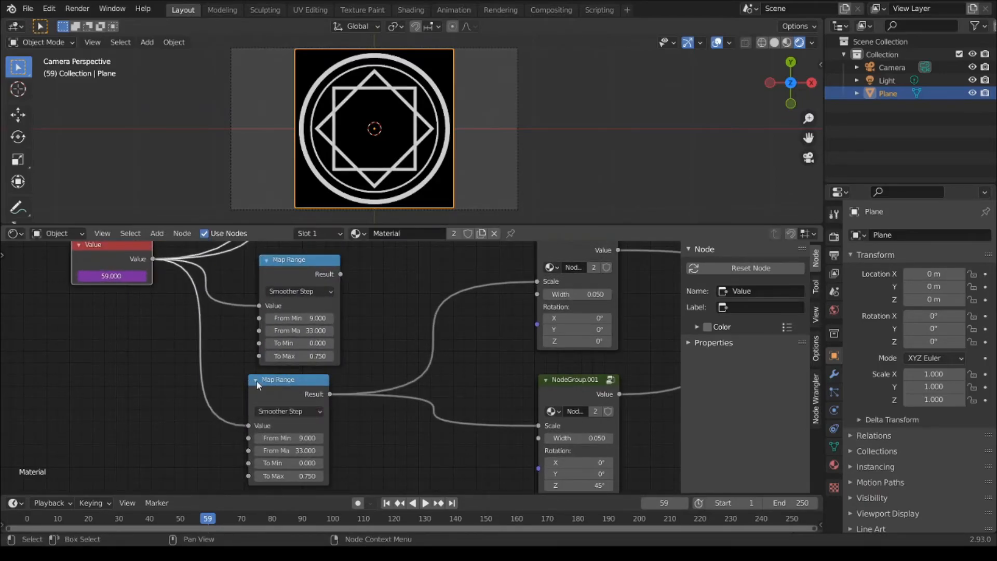
{"action": "left_click_drag", "start_coordinate": [259, 386], "coordinate": [269, 420]}
{"action": "middle_click_drag", "start_coordinate": [402, 336], "coordinate": [404, 364]}
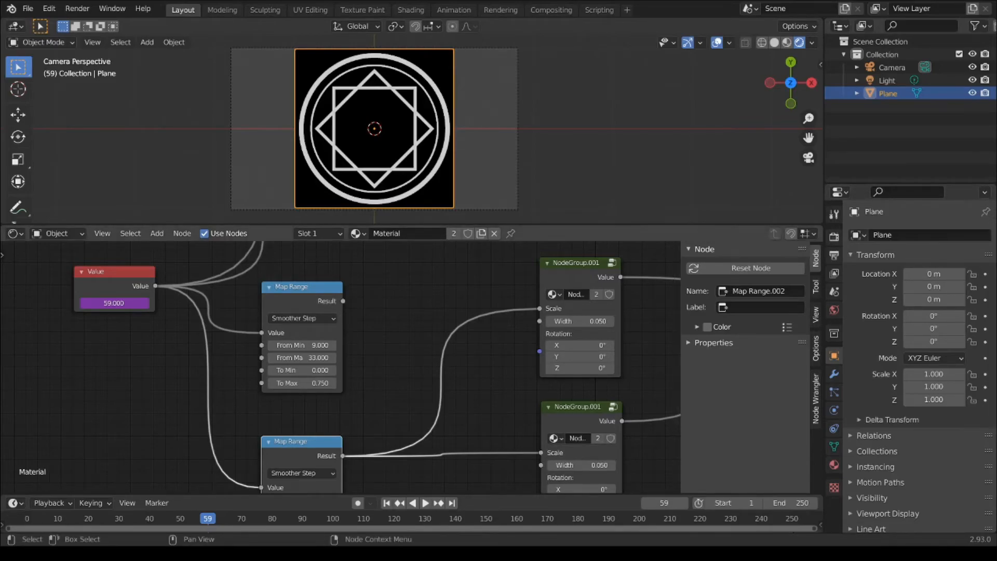
{"action": "left_click_drag", "start_coordinate": [301, 287], "coordinate": [296, 293]}
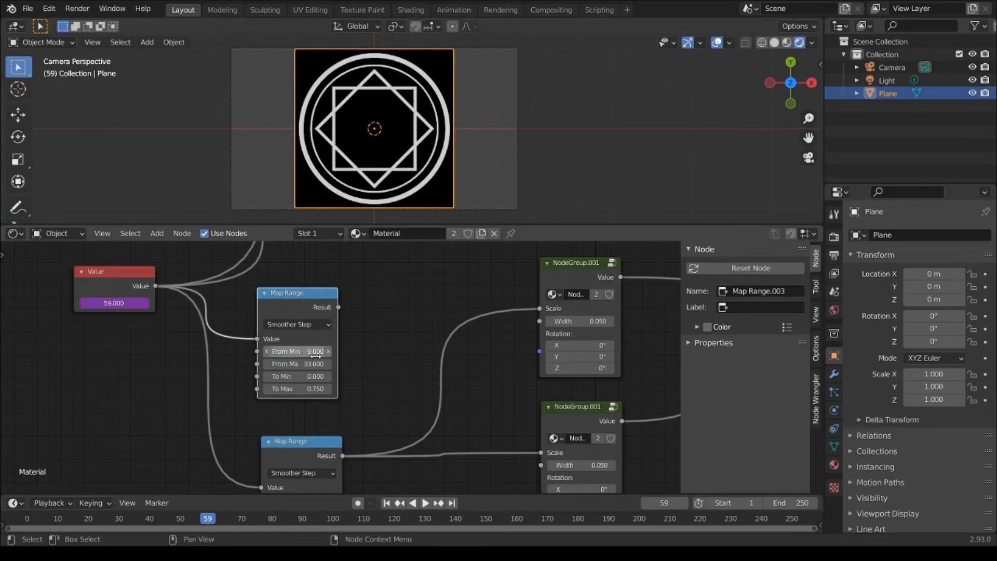
- Set the duplicated Map Range's From Min to 45 and From Max to 130
{"action": "left_click", "coordinate": [290, 351]}
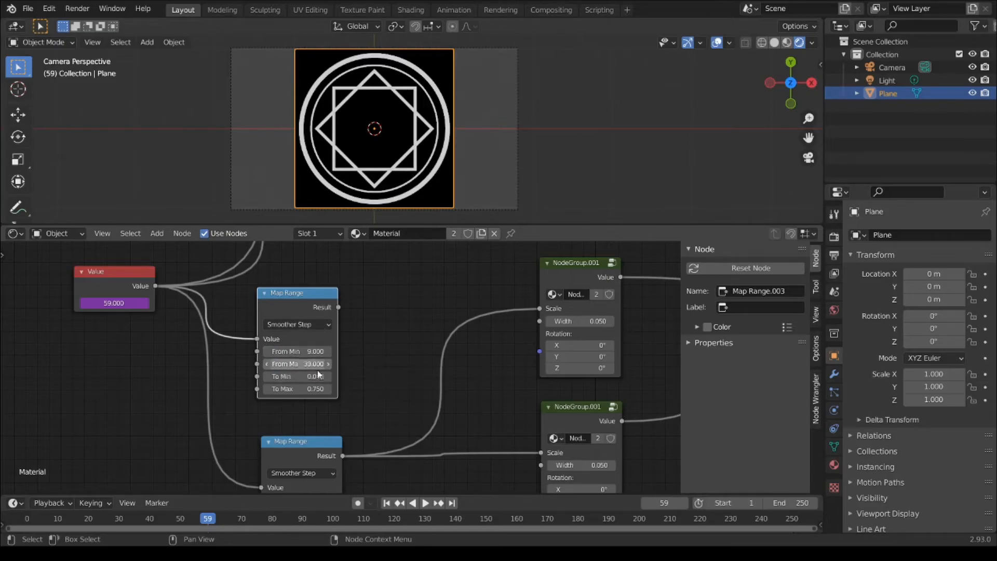
{"action": "key", "text": "Return"}
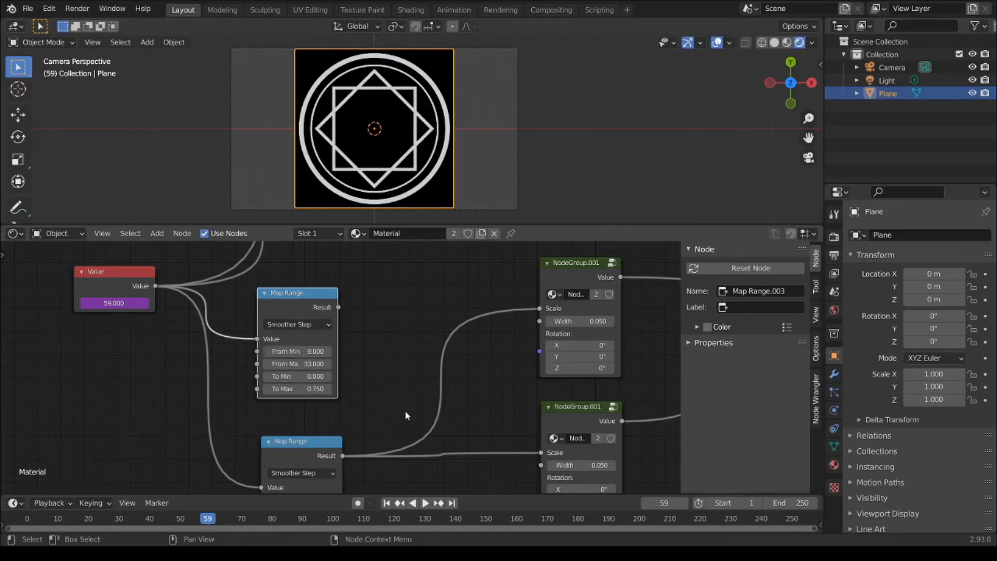
{"action": "scroll", "coordinate": [403, 412], "scroll_direction": "down", "scroll_amount": 3, "text": "shift"}
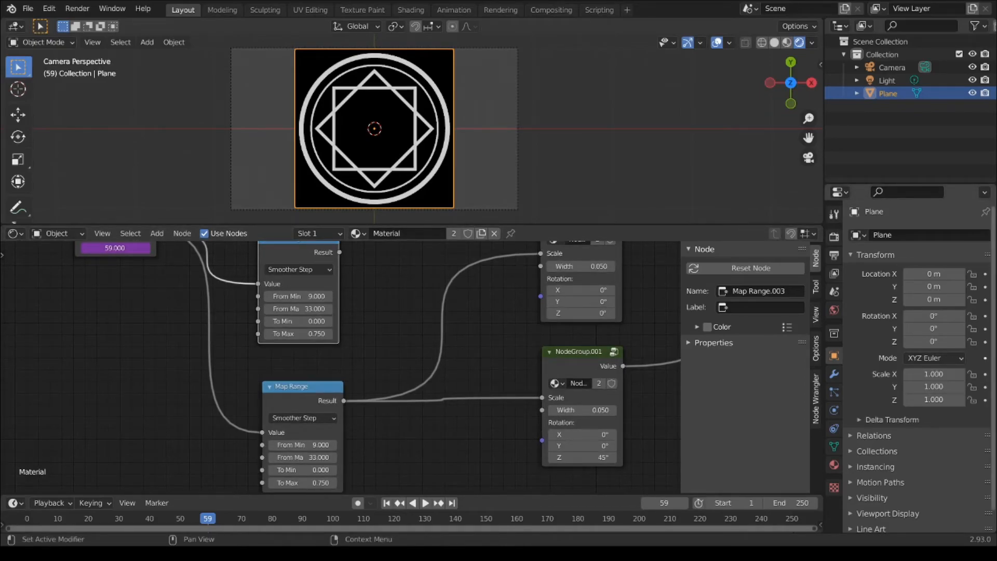
{"action": "left_click", "coordinate": [308, 297]}
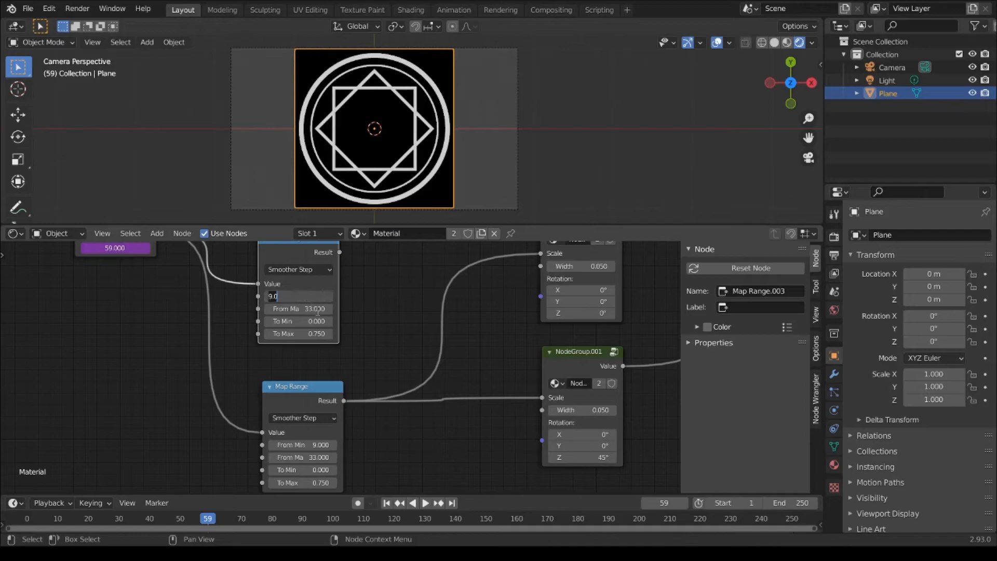
{"action": "key", "text": "Return"}
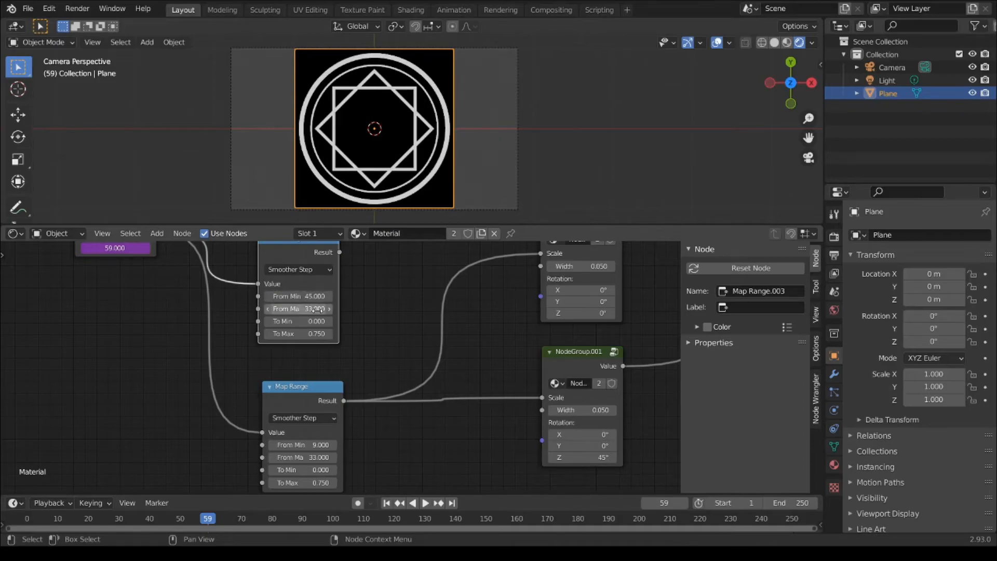
{"action": "left_click", "coordinate": [324, 310]}
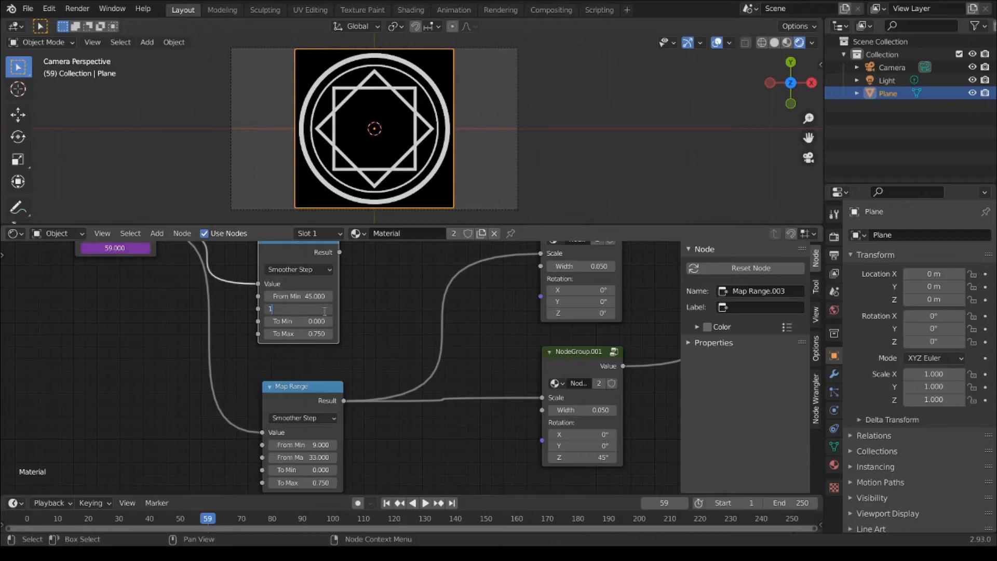
{"action": "type", "text": "130"}
{"action": "key", "text": "Return"}
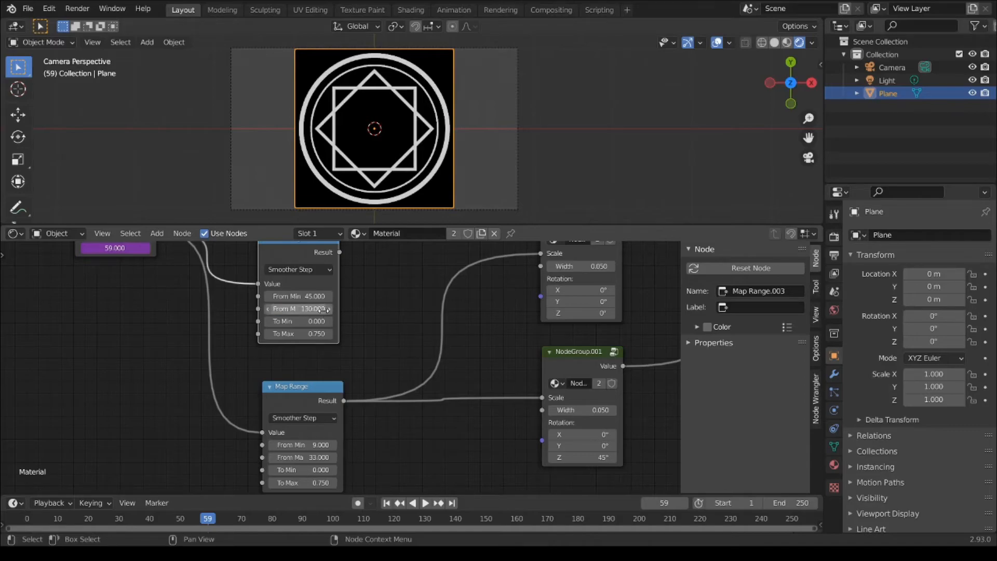
- Shift the Value node and the duplicated Map Range farther from the diamond groups to make room for another node
{"action": "middle_click_drag", "start_coordinate": [391, 303], "coordinate": [401, 375]}
{"action": "left_click_drag", "start_coordinate": [329, 318], "coordinate": [317, 318]}
{"action": "left_click_drag", "start_coordinate": [142, 291], "coordinate": [107, 293]}
{"action": "left_click_drag", "start_coordinate": [279, 315], "coordinate": [263, 318]}
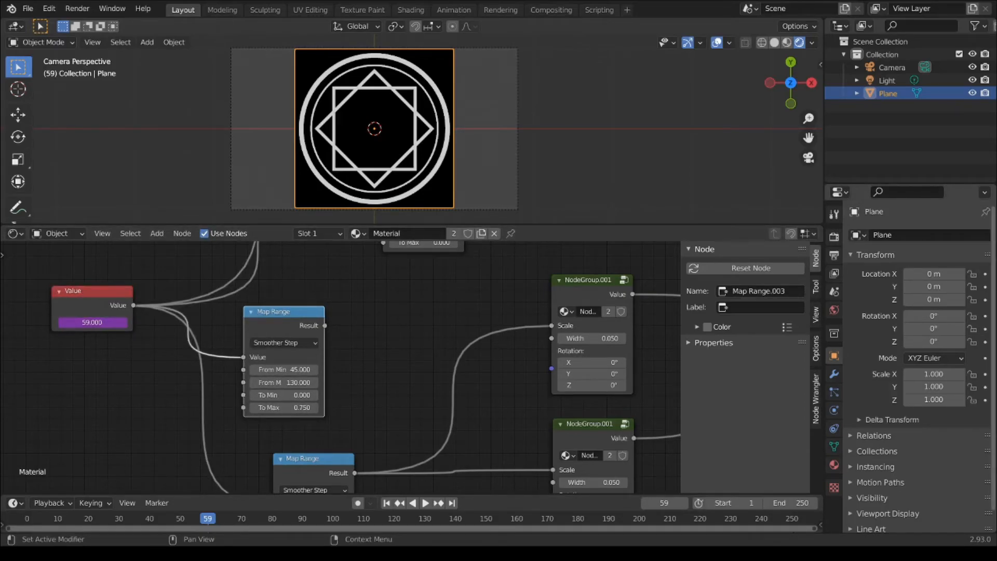
- Add a Math node set to To Radians beside the duplicated Map Range and connect the Map Range Result to its Degrees input
{"action": "left_click", "coordinate": [388, 332]}
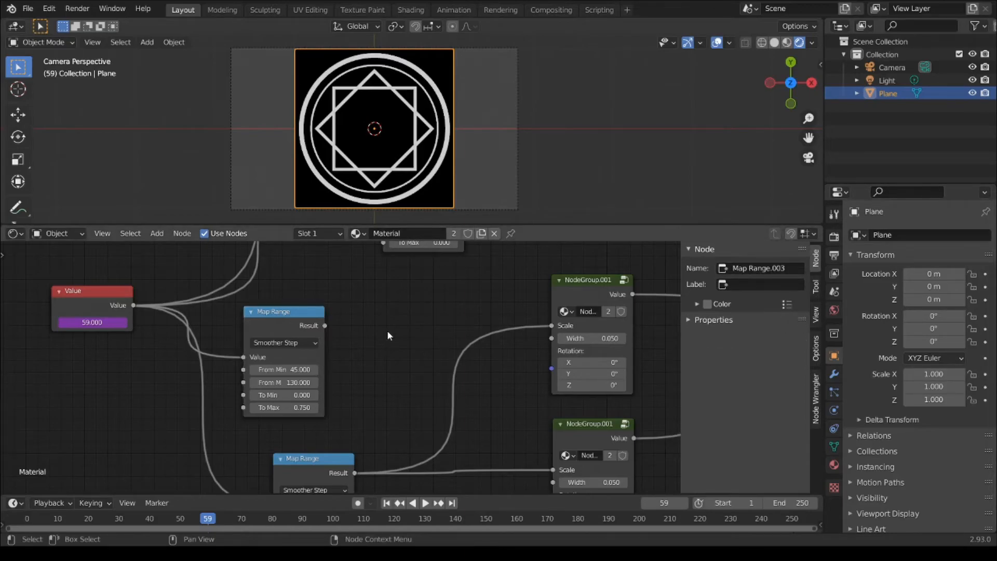
{"action": "key", "text": "shift+a"}
{"action": "mouse_move", "coordinate": [350, 406]}
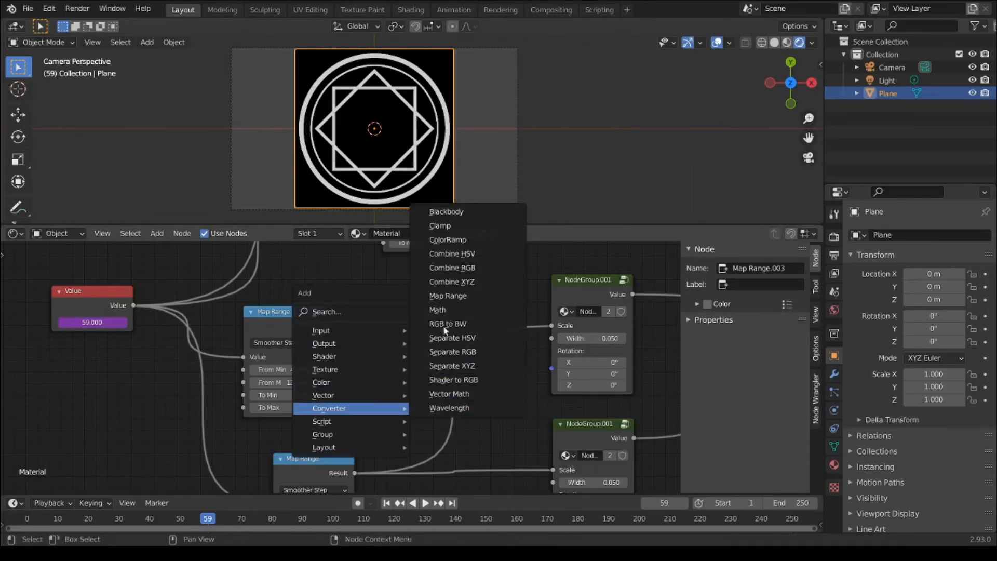
{"action": "left_click", "coordinate": [451, 310]}
{"action": "left_click", "coordinate": [371, 305]}
{"action": "left_click_drag", "start_coordinate": [413, 317], "coordinate": [404, 318]}
{"action": "middle_click_drag", "start_coordinate": [489, 327], "coordinate": [539, 318]}
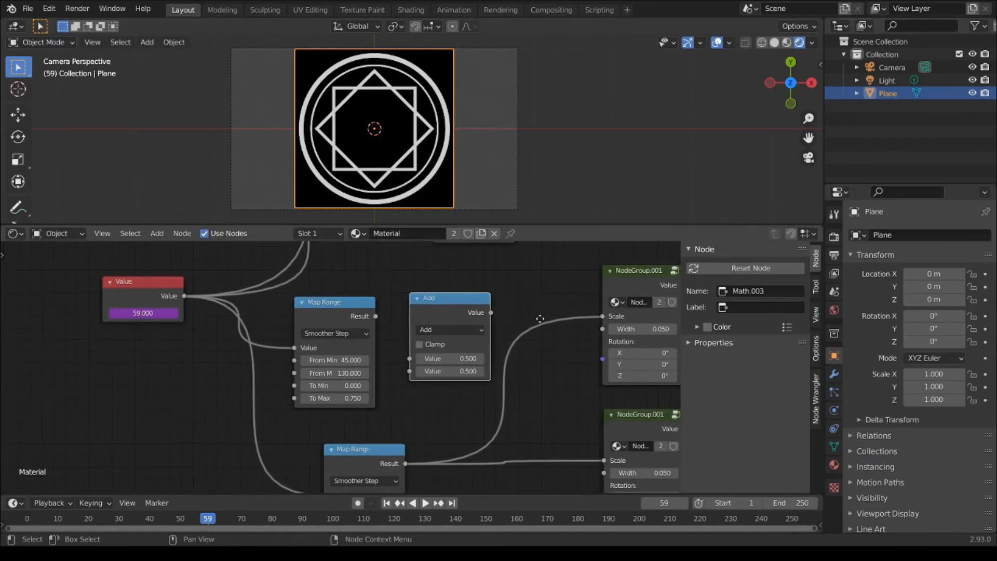
{"action": "left_click", "coordinate": [450, 328]}
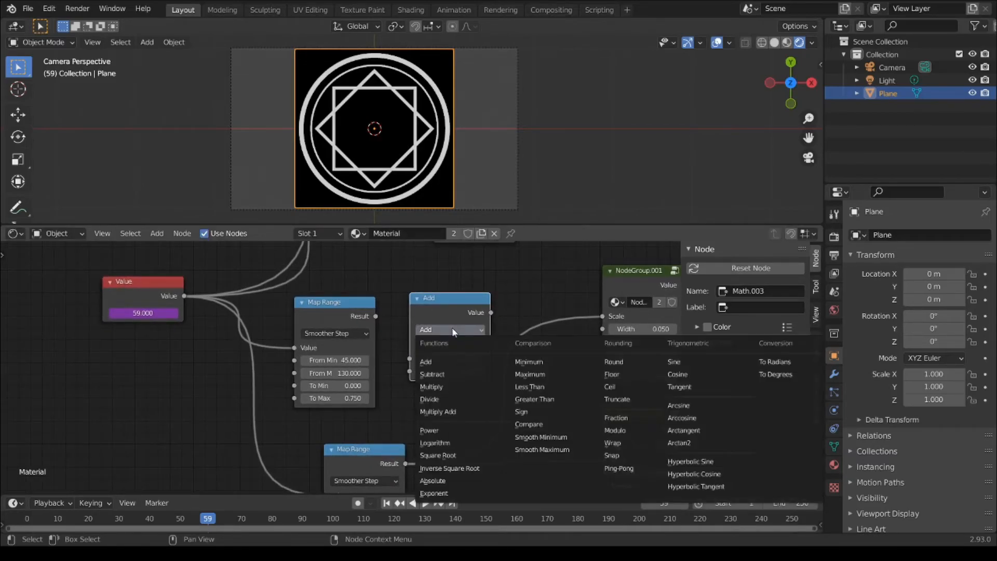
{"action": "left_click", "coordinate": [785, 363]}
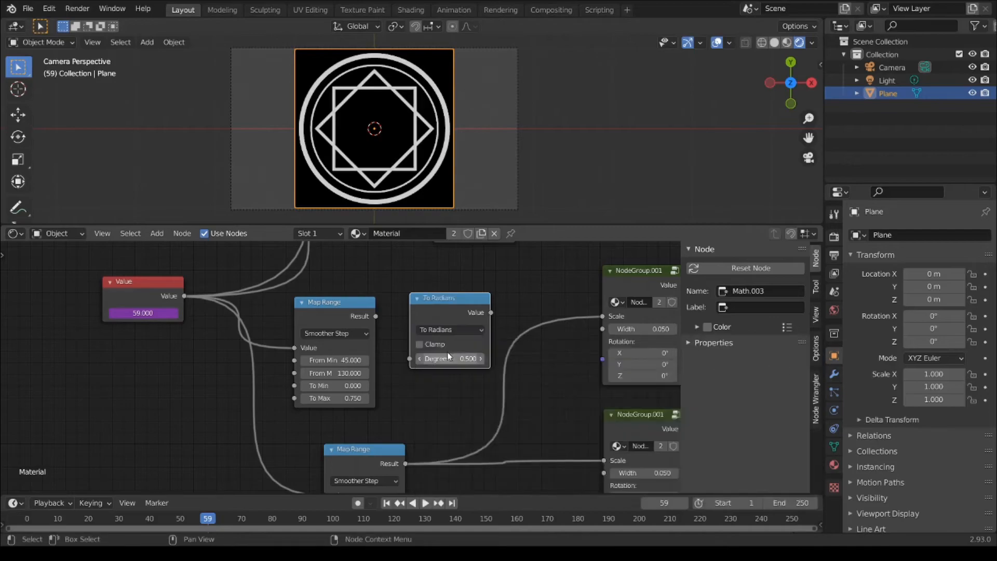
{"action": "left_click_drag", "start_coordinate": [376, 318], "coordinate": [412, 360]}
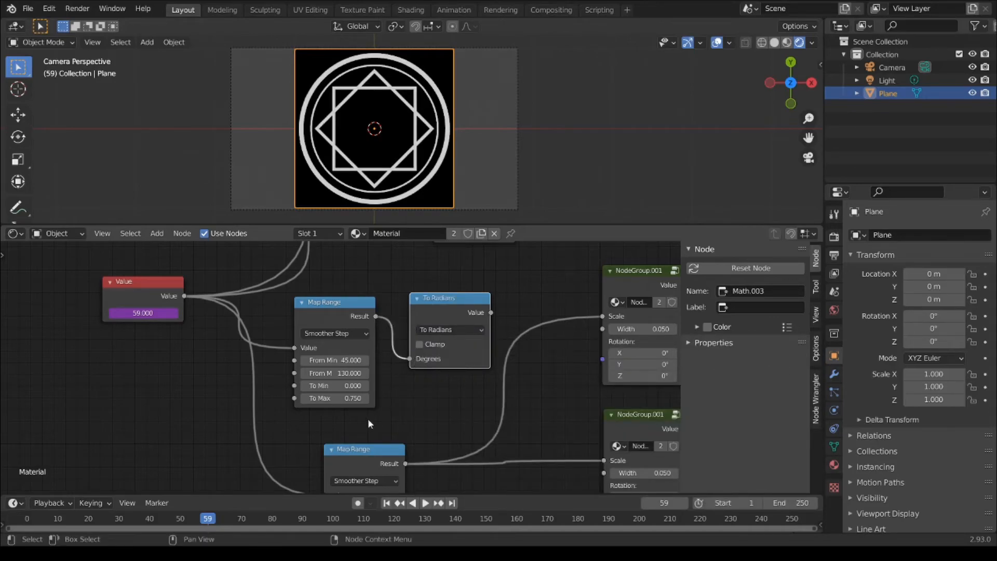
- Set the To Max of the Map Range feeding To Radians to 150
{"action": "left_click", "coordinate": [335, 399]}
{"action": "type", "text": "150"}
{"action": "key", "text": "Return"}
- Widen the gap between the rotation nodes and the upper diamond group by moving Value, Map Range and To Radians back and the group outward
{"action": "left_click_drag", "start_coordinate": [148, 282], "coordinate": [46, 295]}
{"action": "left_click_drag", "start_coordinate": [332, 325], "coordinate": [276, 330]}
{"action": "left_click_drag", "start_coordinate": [452, 314], "coordinate": [411, 325]}
{"action": "middle_click_drag", "start_coordinate": [477, 367], "coordinate": [282, 368]}
{"action": "left_click_drag", "start_coordinate": [427, 274], "coordinate": [508, 274]}
{"action": "left_click", "coordinate": [213, 308]}
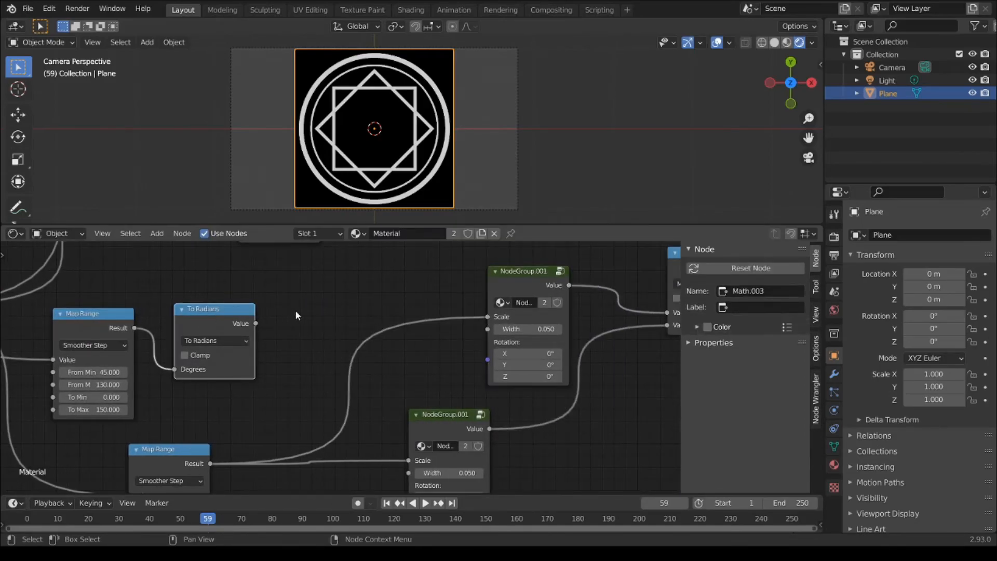
- Add a Combine XYZ node, feed To Radians into its Z, and connect its Vector to the upper diamond group's Rotation
{"action": "key", "text": "shift+a"}
{"action": "mouse_move", "coordinate": [238, 315]}
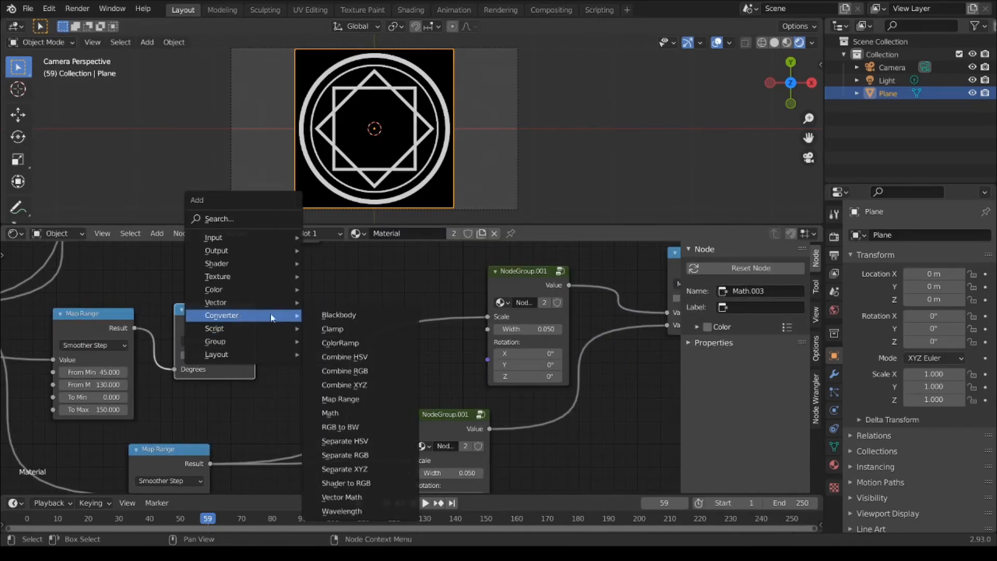
{"action": "left_click", "coordinate": [337, 387]}
{"action": "left_click", "coordinate": [288, 278]}
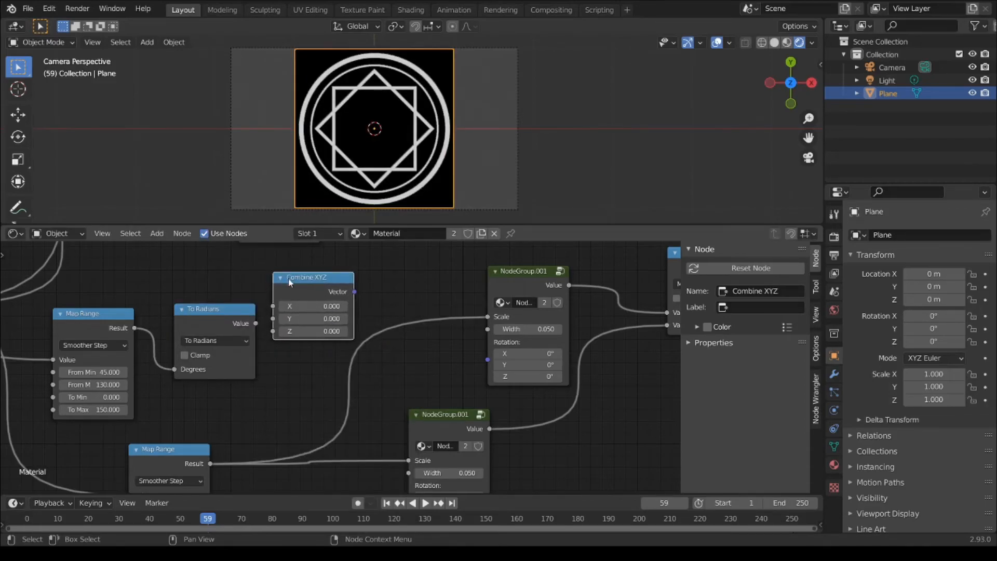
{"action": "left_click_drag", "start_coordinate": [242, 325], "coordinate": [273, 331]}
{"action": "left_click_drag", "start_coordinate": [354, 291], "coordinate": [496, 360]}
{"action": "left_click_drag", "start_coordinate": [506, 277], "coordinate": [473, 280]}
- Play the animation from about frame 60 to check the upper diamond's rotation
{"action": "middle_click_drag", "start_coordinate": [346, 429], "coordinate": [411, 401]}
{"action": "left_click_drag", "start_coordinate": [205, 528], "coordinate": [238, 521]}
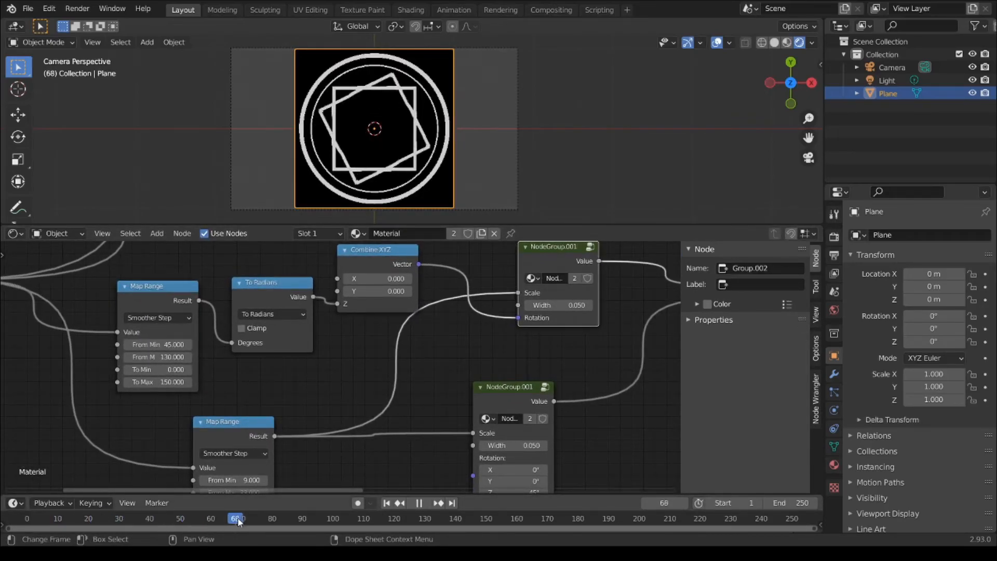
{"action": "key", "text": "space"}
- Change the rotation Map Range's interpolation to Linear
{"action": "middle_click_drag", "start_coordinate": [269, 363], "coordinate": [423, 357]}
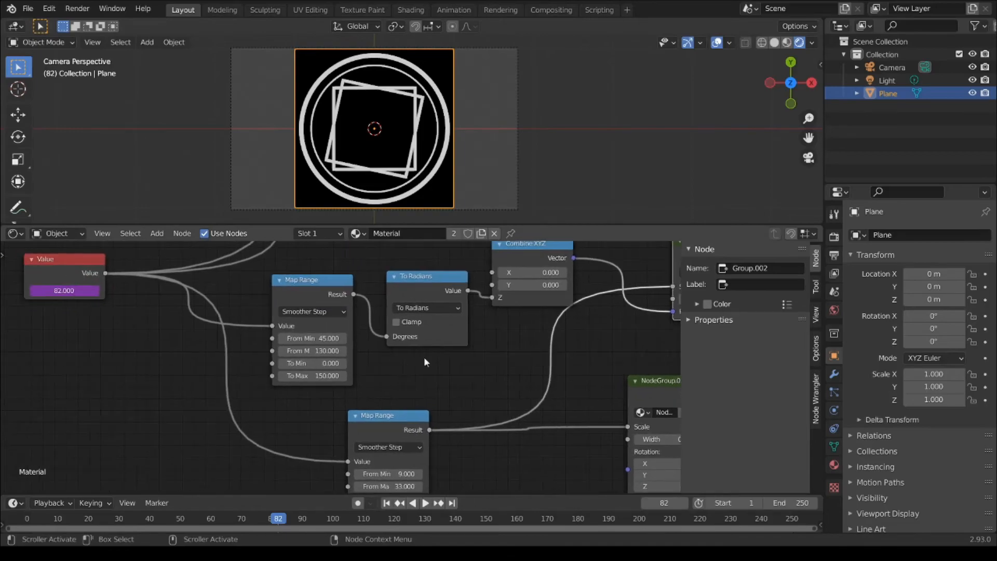
{"action": "left_click", "coordinate": [320, 314]}
{"action": "left_click", "coordinate": [312, 325]}
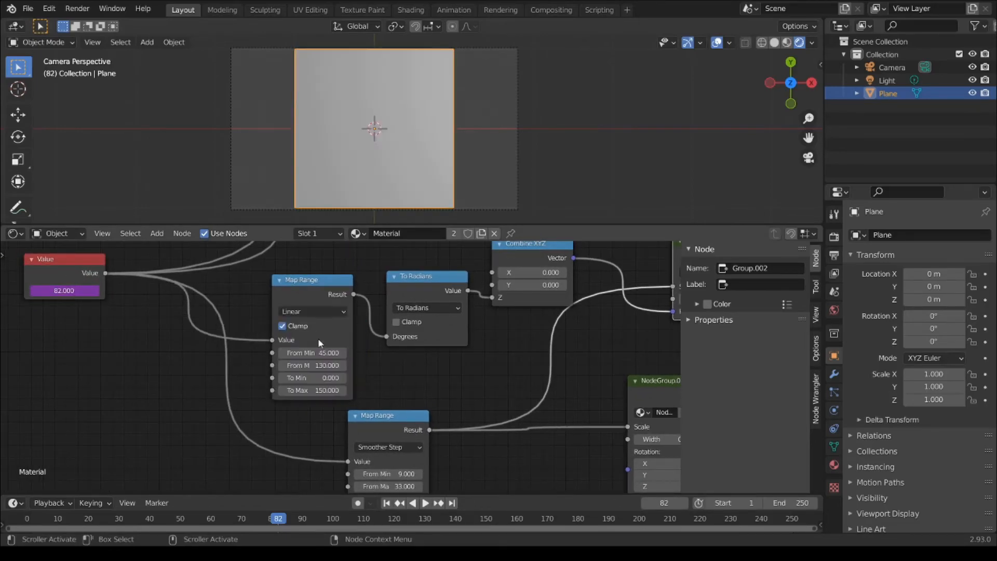
- Move the diamond scale Map Range below the rotation Map Range and run through the animation to review it
{"action": "left_click_drag", "start_coordinate": [366, 415], "coordinate": [295, 444]}
{"action": "left_click_drag", "start_coordinate": [159, 521], "coordinate": [506, 534]}
{"action": "key", "text": "Escape"}
- Try Smooth Step interpolation on the diamond scale Map Range and return it to Smoother Step
{"action": "middle_click_drag", "start_coordinate": [319, 459], "coordinate": [326, 345]}
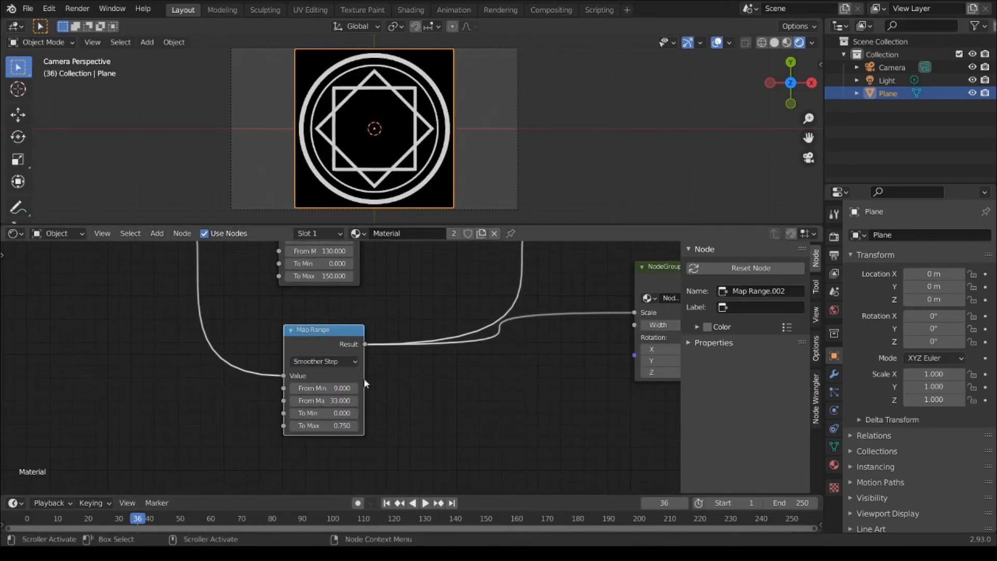
{"action": "middle_click_drag", "start_coordinate": [367, 378], "coordinate": [365, 425]}
{"action": "left_click", "coordinate": [315, 409]}
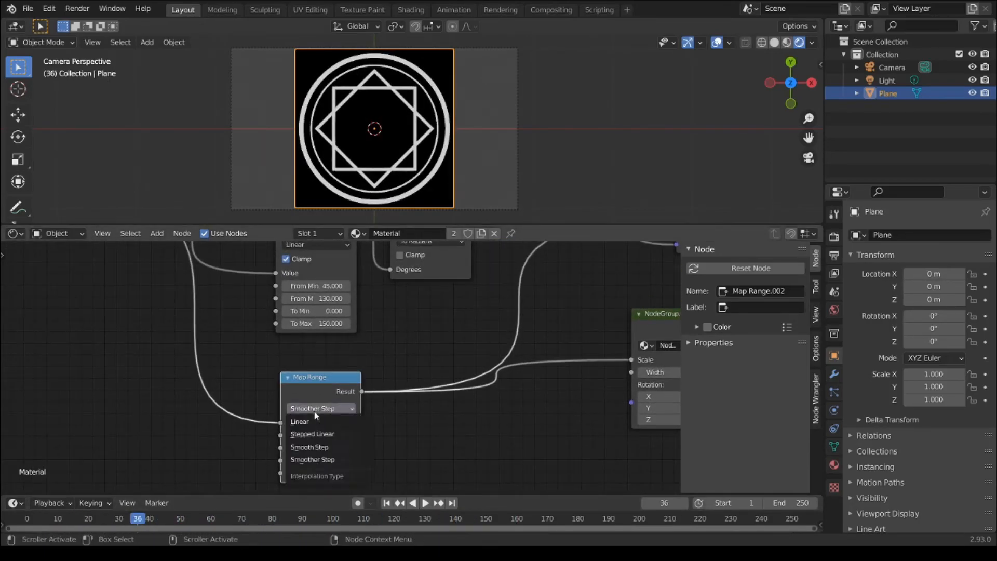
{"action": "left_click", "coordinate": [337, 447]}
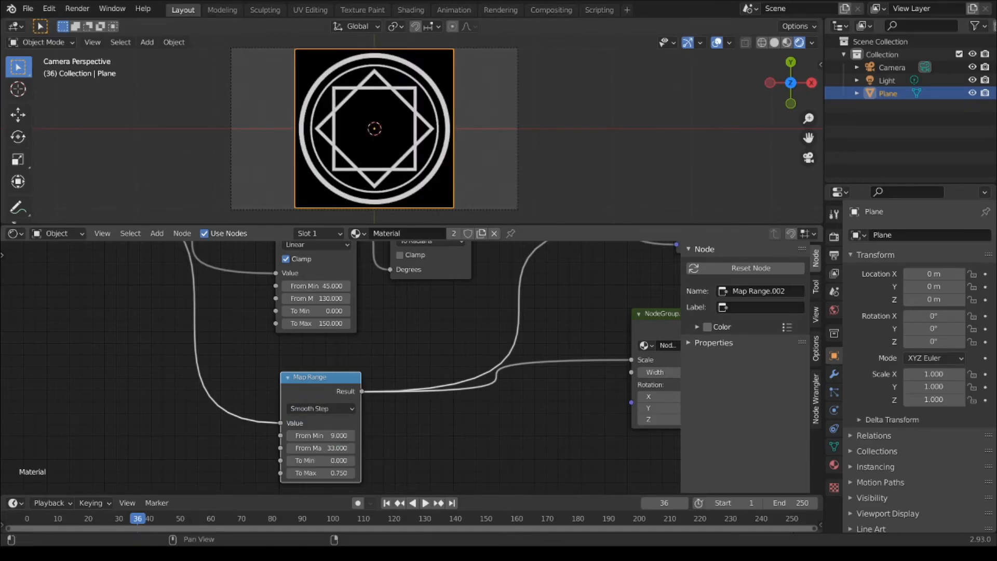
{"action": "left_click", "coordinate": [327, 410]}
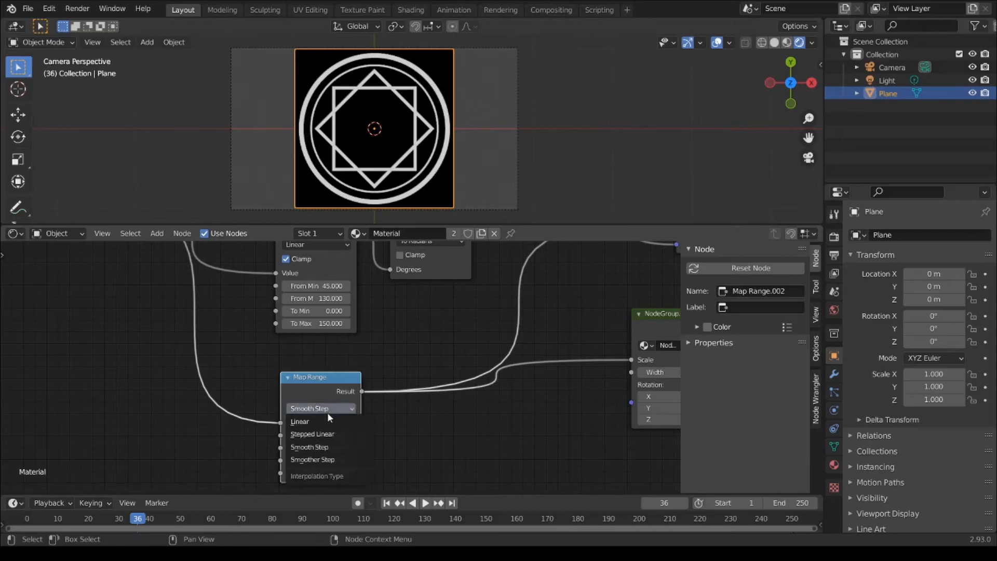
{"action": "left_click", "coordinate": [312, 459]}
- Rearrange both Map Ranges and the lower diamond group, and place To Radians and Combine XYZ lower, level between the two diamond groups
{"action": "left_click_drag", "start_coordinate": [312, 379], "coordinate": [309, 381]}
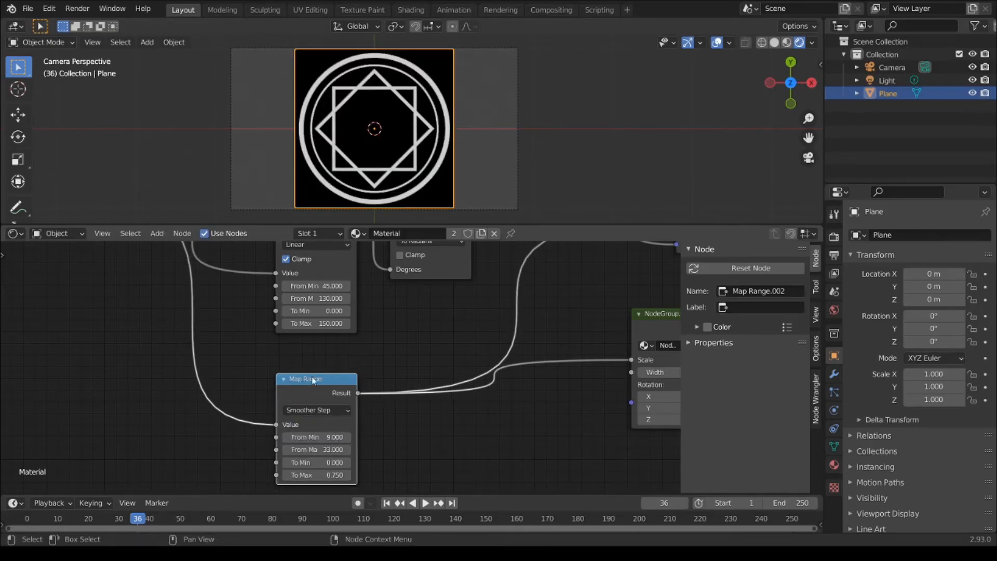
{"action": "middle_click_drag", "start_coordinate": [398, 366], "coordinate": [401, 435]}
{"action": "left_click_drag", "start_coordinate": [299, 281], "coordinate": [283, 299]}
{"action": "left_click_drag", "start_coordinate": [316, 453], "coordinate": [306, 456]}
{"action": "scroll", "coordinate": [402, 364], "scroll_direction": "down", "scroll_amount": 2}
{"action": "middle_click_drag", "start_coordinate": [435, 376], "coordinate": [357, 362]}
{"action": "left_click_drag", "start_coordinate": [507, 348], "coordinate": [576, 360]}
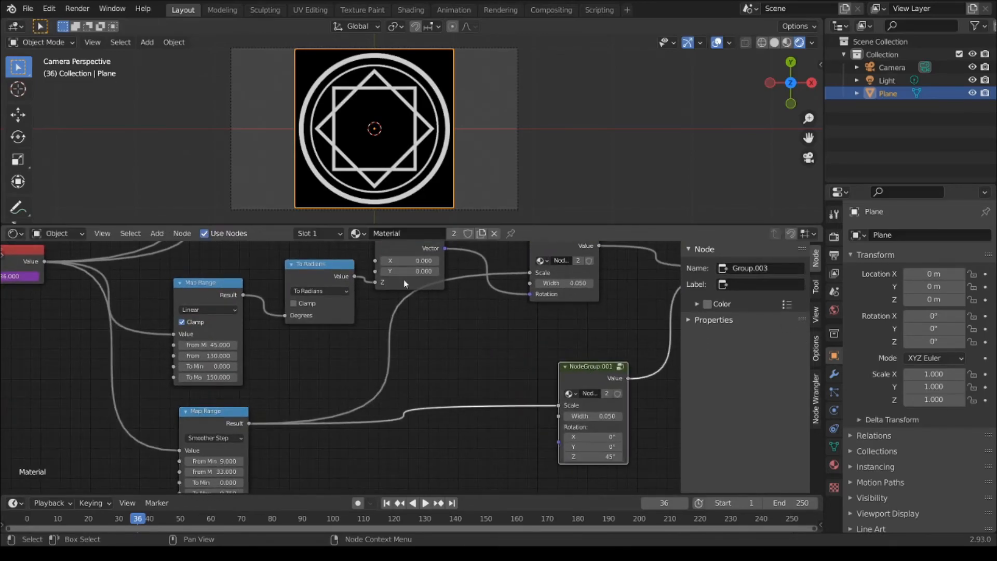
{"action": "middle_click_drag", "start_coordinate": [404, 279], "coordinate": [403, 334]}
{"action": "middle_click_drag", "start_coordinate": [211, 320], "coordinate": [234, 294]}
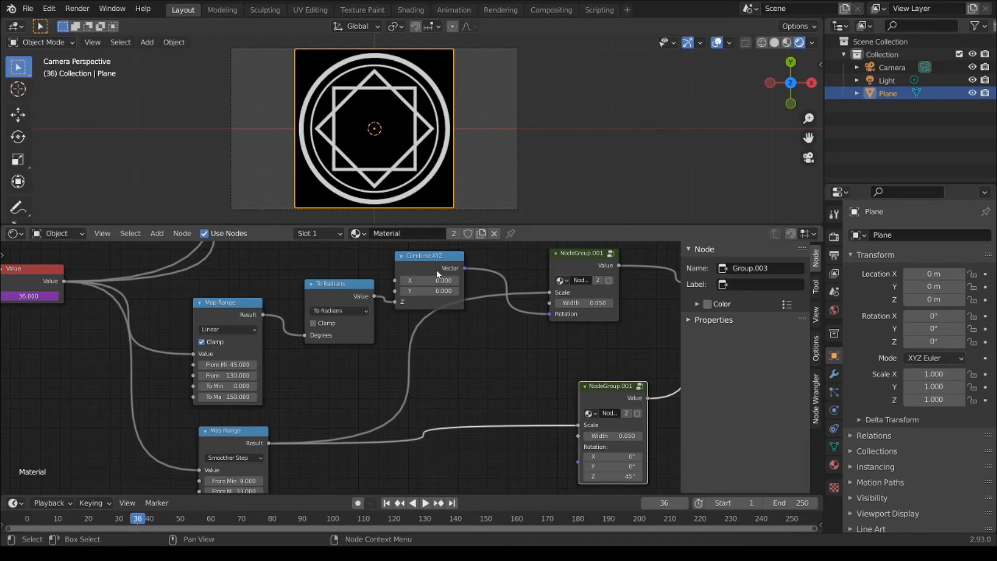
{"action": "left_click_drag", "start_coordinate": [436, 273], "coordinate": [460, 348]}
{"action": "left_click_drag", "start_coordinate": [336, 295], "coordinate": [332, 335]}
- Try linking the Combine XYZ Vector to the lower diamond group's Rotation as well, and remove that link
{"action": "left_click", "coordinate": [490, 345]}
{"action": "left_click_drag", "start_coordinate": [490, 343], "coordinate": [573, 462]}
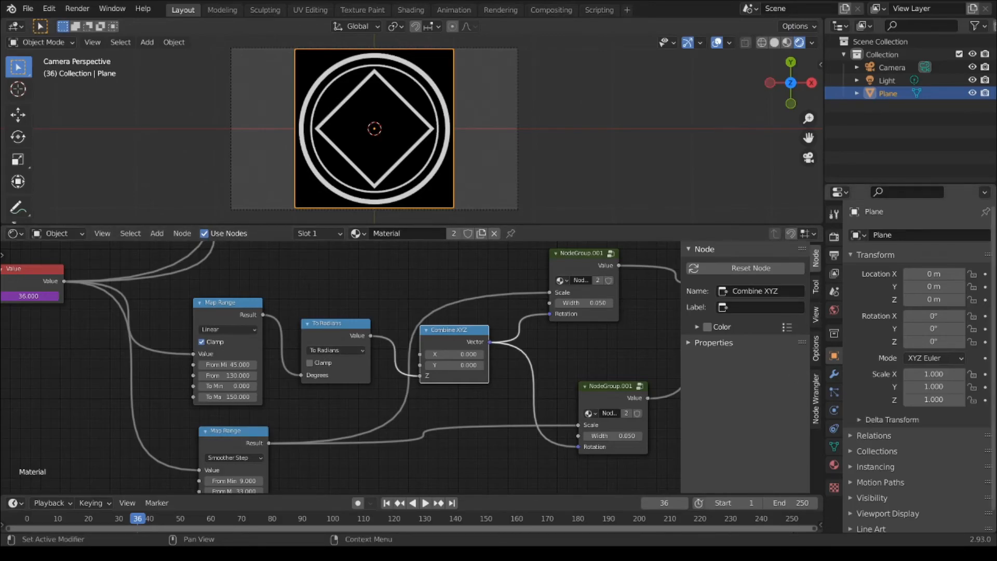
{"action": "middle_click_drag", "start_coordinate": [236, 440], "coordinate": [269, 393]}
{"action": "left_click_drag", "start_coordinate": [269, 393], "coordinate": [248, 441]}
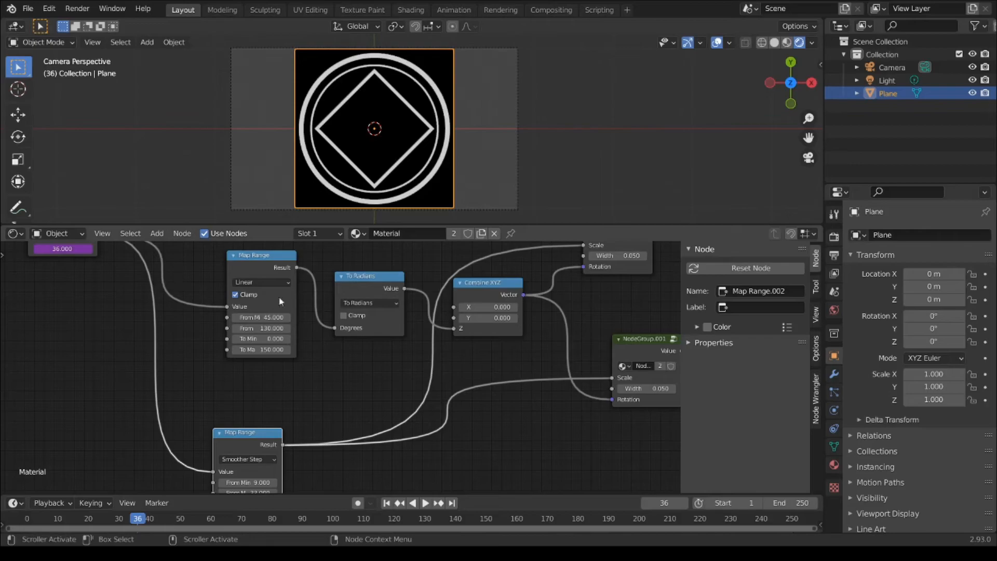
{"action": "right_click_drag", "start_coordinate": [594, 318], "coordinate": [542, 334], "text": "ctrl"}
- Duplicate the rotation Map Range, To Radians and Combine XYZ chain with its input link, placing the copy below the diamond scale Map Range
{"action": "left_click_drag", "start_coordinate": [189, 267], "coordinate": [482, 295]}
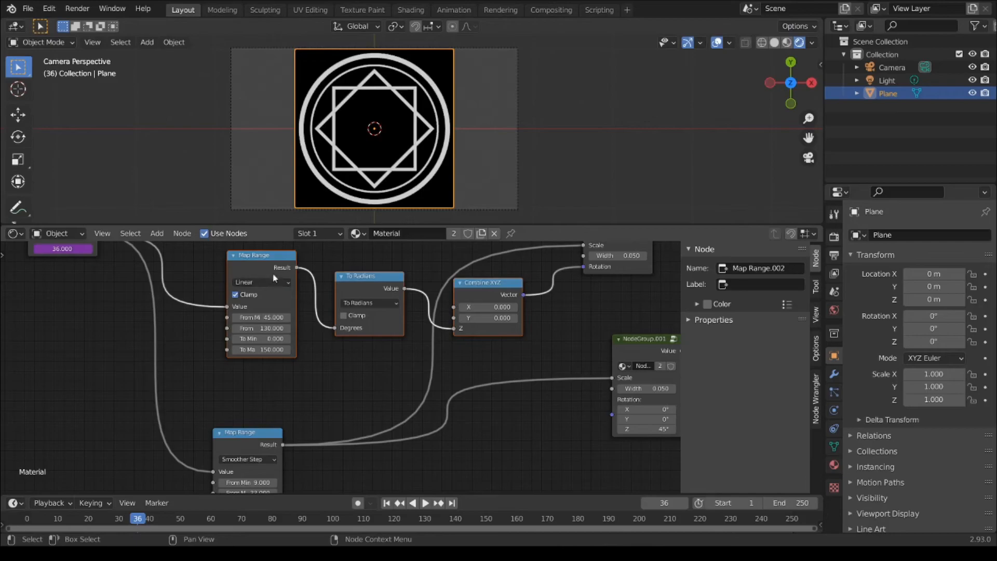
{"action": "left_click_drag", "start_coordinate": [264, 433], "coordinate": [265, 398]}
{"action": "left_click_drag", "start_coordinate": [204, 259], "coordinate": [508, 307]}
{"action": "key", "text": "shift+d"}
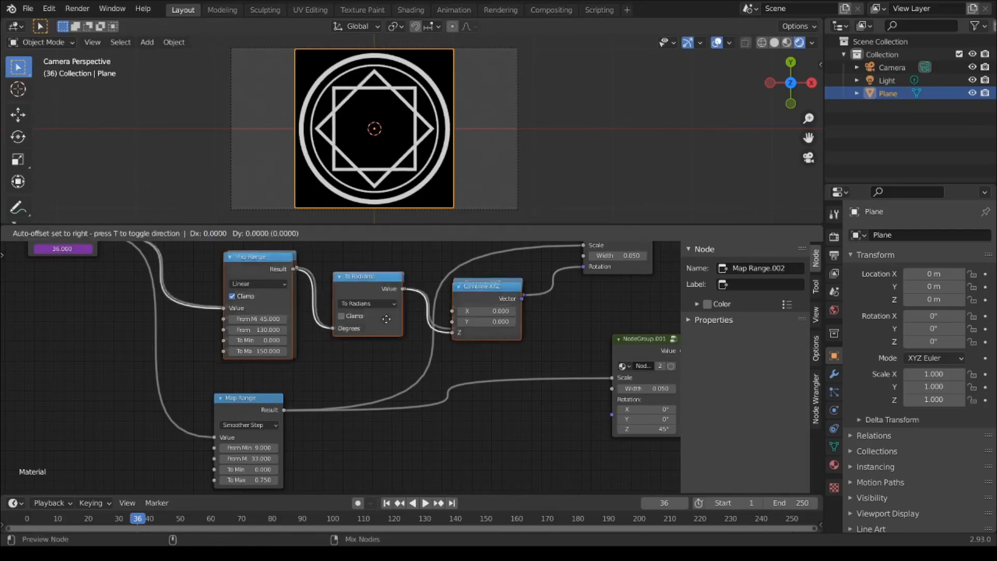
{"action": "left_click", "coordinate": [427, 371]}
{"action": "middle_click_drag", "start_coordinate": [427, 371], "coordinate": [379, 223]}
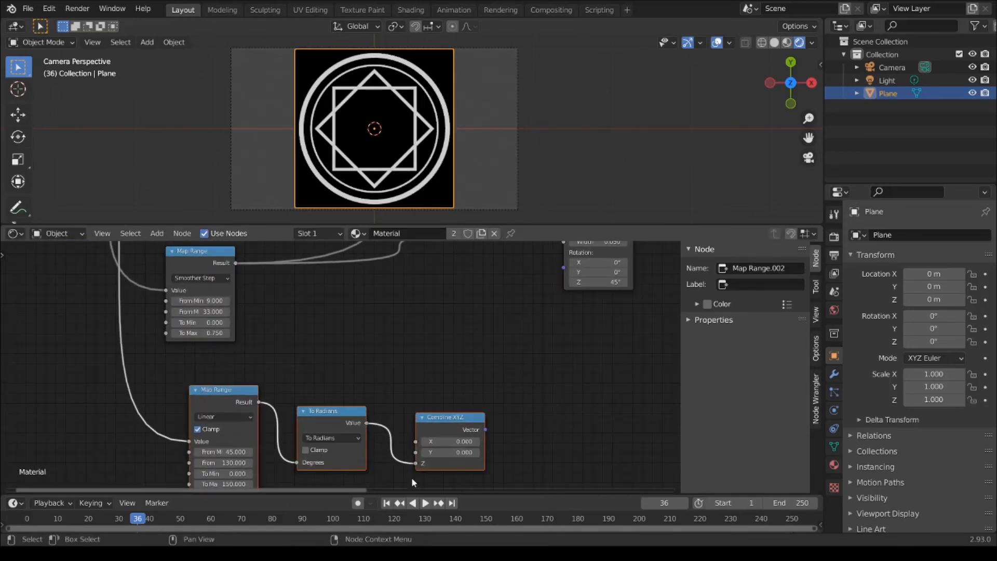
- Link the copied Combine XYZ Vector to the lower diamond group's Rotation and space out the copied nodes, leaving a gap before To Radians
{"action": "left_click", "coordinate": [459, 418]}
{"action": "left_click_drag", "start_coordinate": [485, 429], "coordinate": [563, 252]}
{"action": "left_click_drag", "start_coordinate": [455, 420], "coordinate": [471, 360]}
{"action": "middle_click_drag", "start_coordinate": [441, 359], "coordinate": [446, 394]}
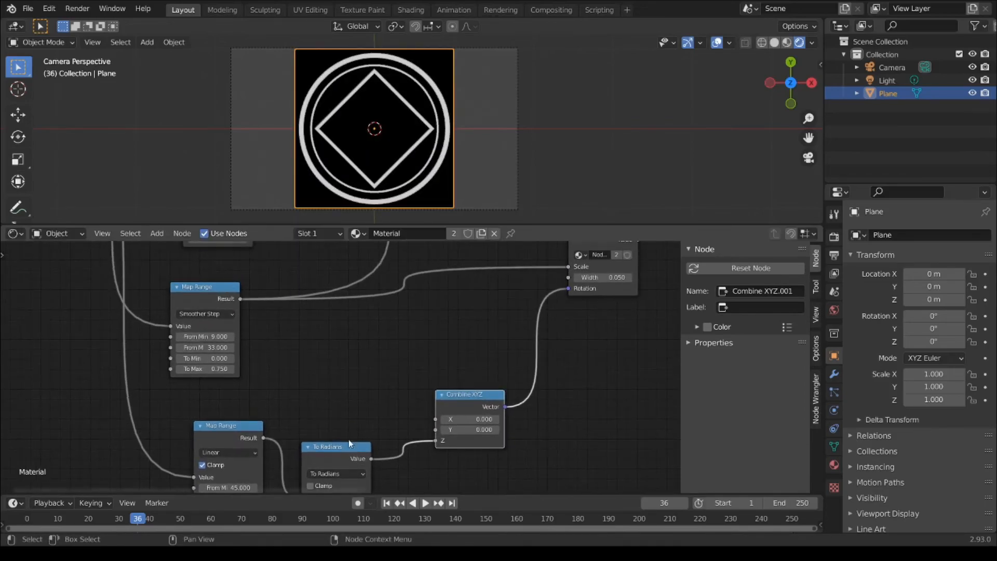
{"action": "left_click_drag", "start_coordinate": [351, 445], "coordinate": [391, 401]}
{"action": "left_click", "coordinate": [235, 426]}
{"action": "left_click_drag", "start_coordinate": [232, 428], "coordinate": [228, 423]}
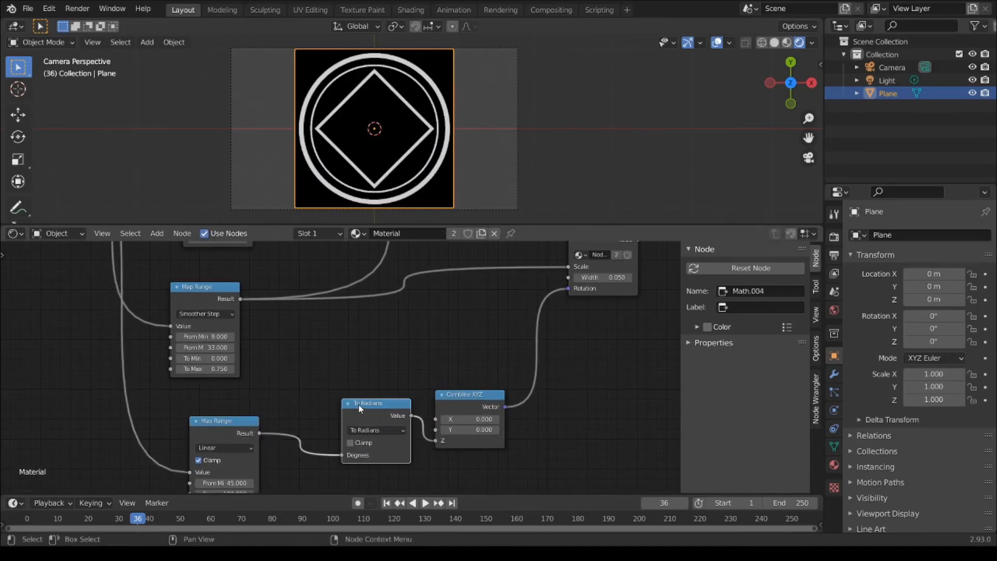
{"action": "left_click", "coordinate": [360, 404]}
{"action": "left_click_drag", "start_coordinate": [472, 395], "coordinate": [489, 396]}
- Insert a Math Add node between the copied Map Range and To Radians, with its second value set to 45
{"action": "key", "text": "shift+a"}
{"action": "mouse_move", "coordinate": [348, 367]}
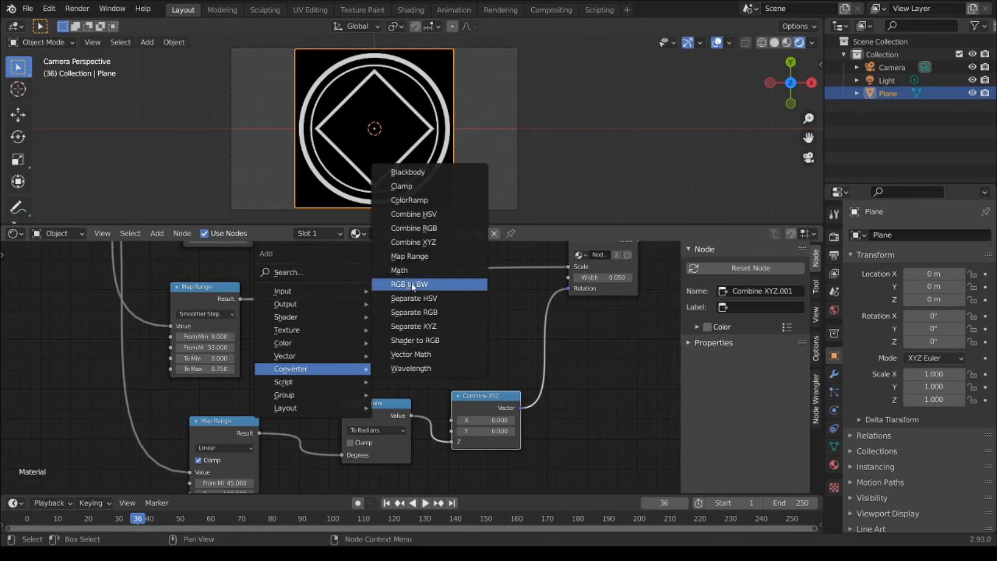
{"action": "left_click", "coordinate": [398, 270]}
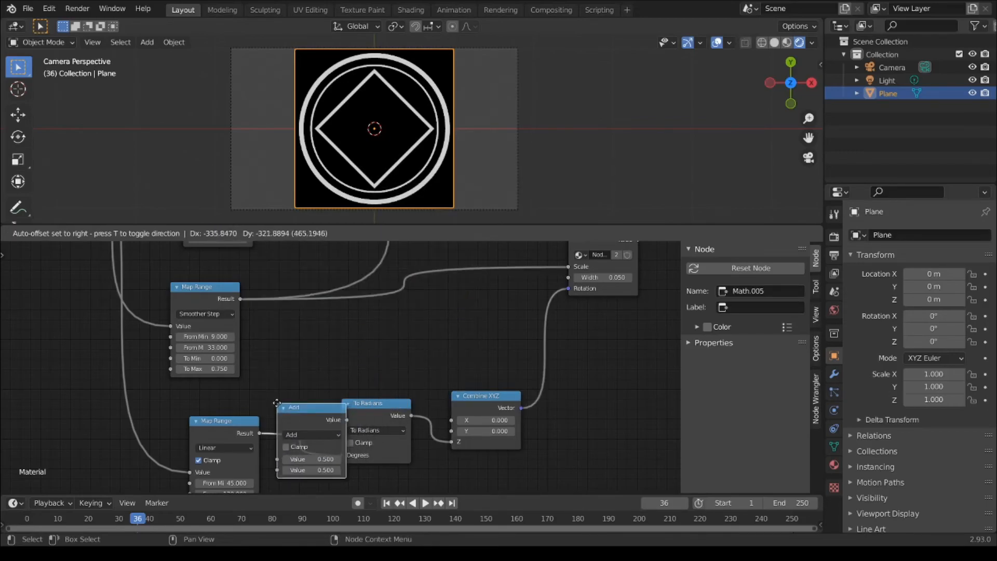
{"action": "left_click", "coordinate": [299, 407]}
{"action": "middle_click_drag", "start_coordinate": [344, 375], "coordinate": [342, 307]}
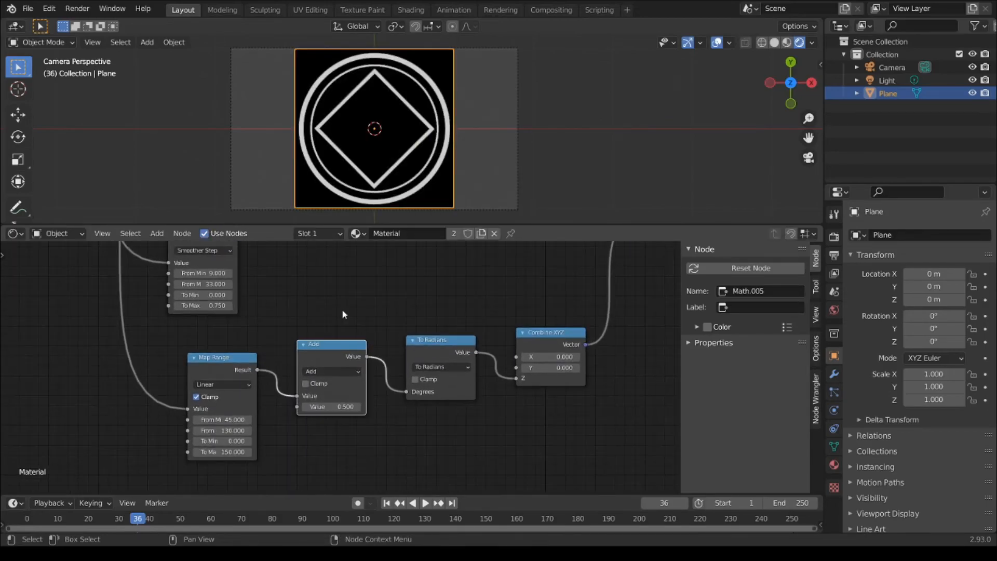
{"action": "left_click", "coordinate": [346, 405]}
{"action": "type", "text": "45"}
{"action": "key", "text": "Return"}
- Play the animation from the start to review the offset rotation, and align the copied Map Range under the diamond scale Map Range
{"action": "scroll", "coordinate": [429, 322], "scroll_direction": "down", "scroll_amount": 1}
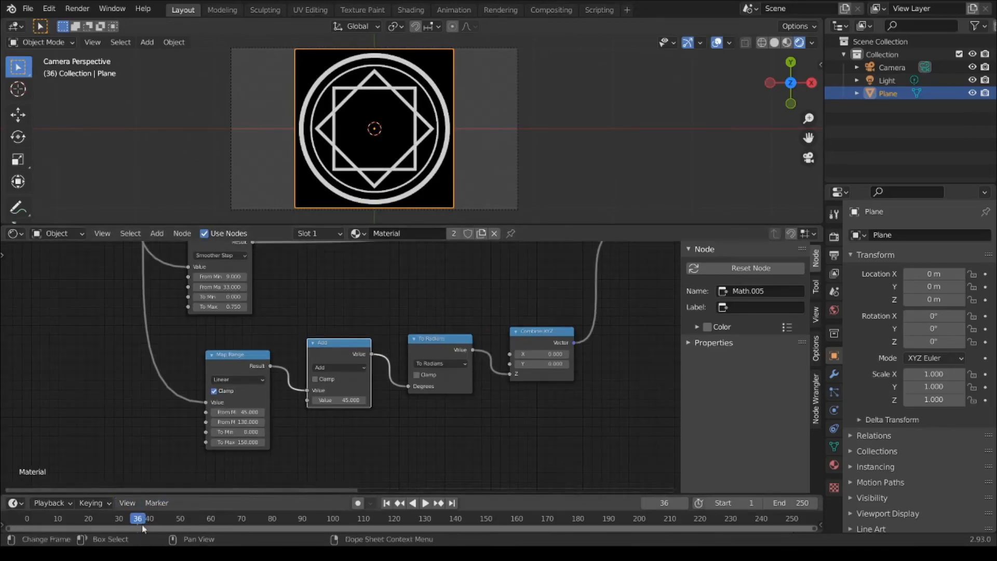
{"action": "key", "text": "shift+Left"}
{"action": "key", "text": "space"}
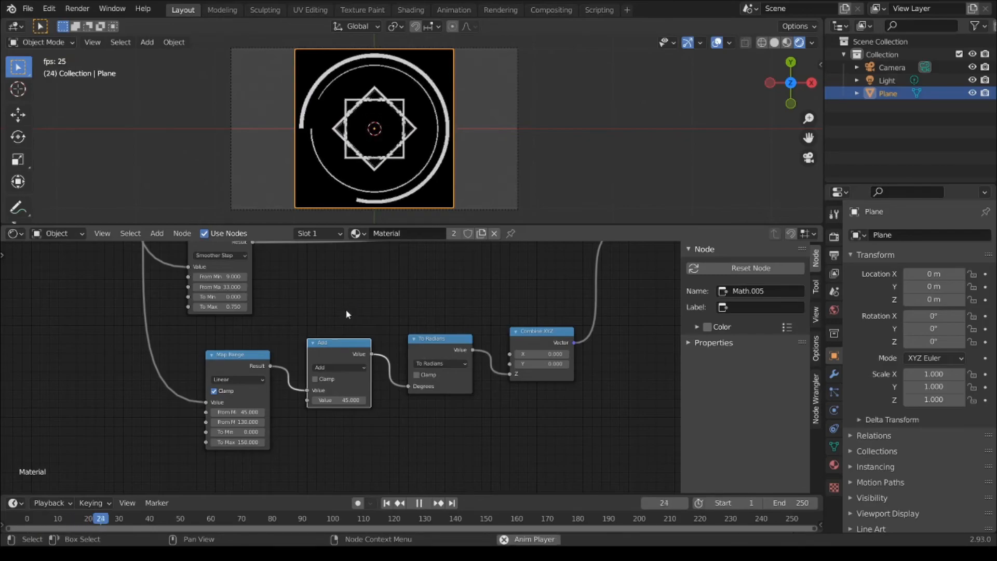
{"action": "key", "text": "space"}
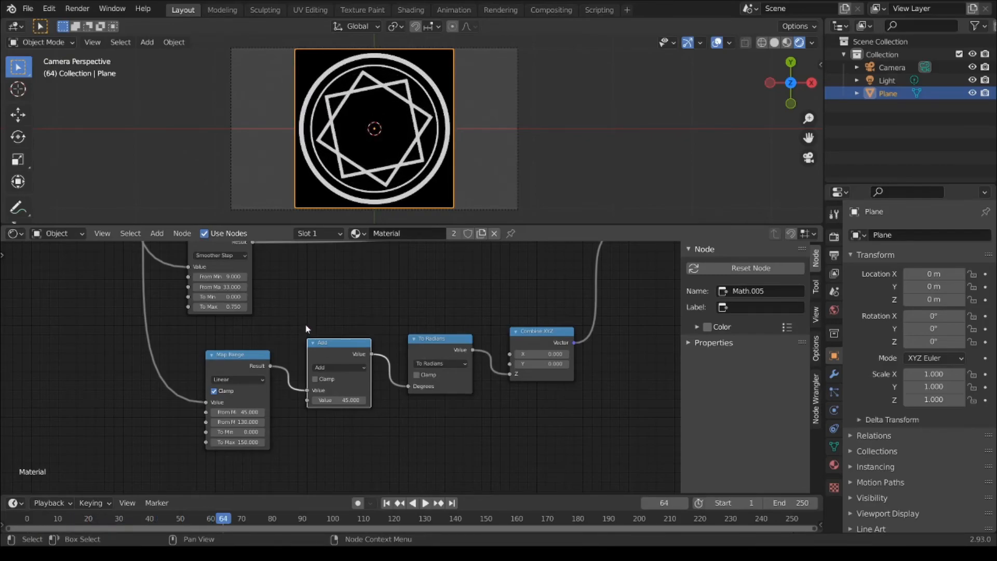
{"action": "middle_click_drag", "start_coordinate": [349, 308], "coordinate": [460, 351]}
{"action": "mouse_move", "coordinate": [347, 396]}
{"action": "left_mouse_down"}
{"action": "mouse_move", "coordinate": [316, 397]}
{"action": "mouse_move", "coordinate": [333, 391]}
{"action": "left_mouse_up"}
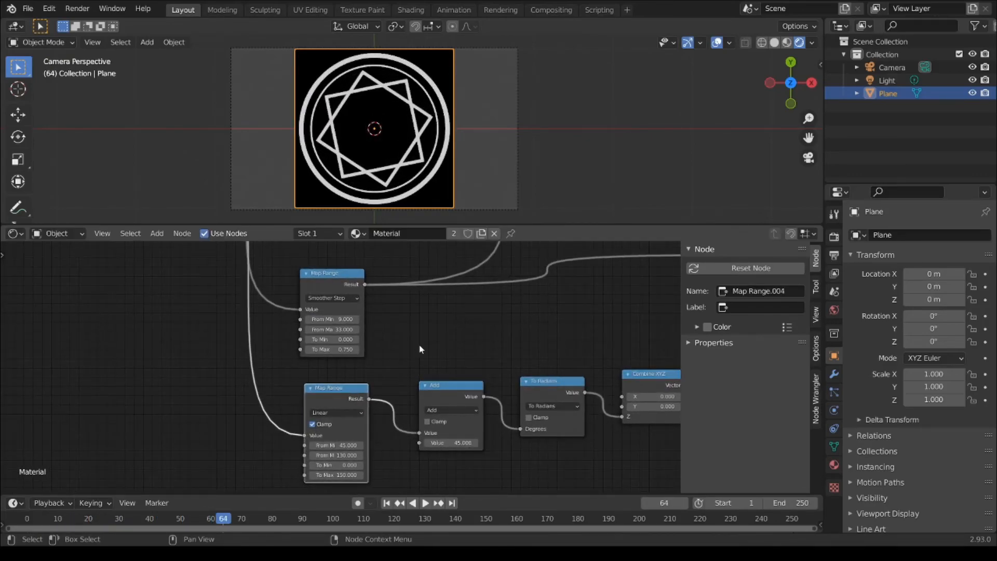
{"action": "middle_click_drag", "start_coordinate": [419, 346], "coordinate": [398, 379]}
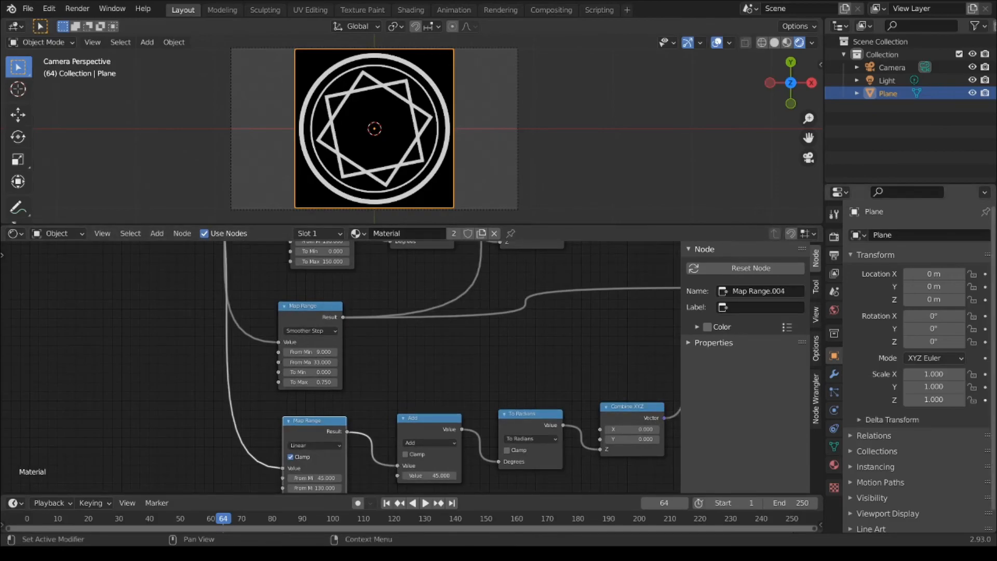
- Set the lower rotation Map Range's From Min to 399
{"action": "middle_click_drag", "start_coordinate": [367, 378], "coordinate": [529, 306]}
{"action": "scroll", "coordinate": [395, 383], "scroll_direction": "up", "scroll_amount": 3}
{"action": "left_click", "coordinate": [441, 434]}
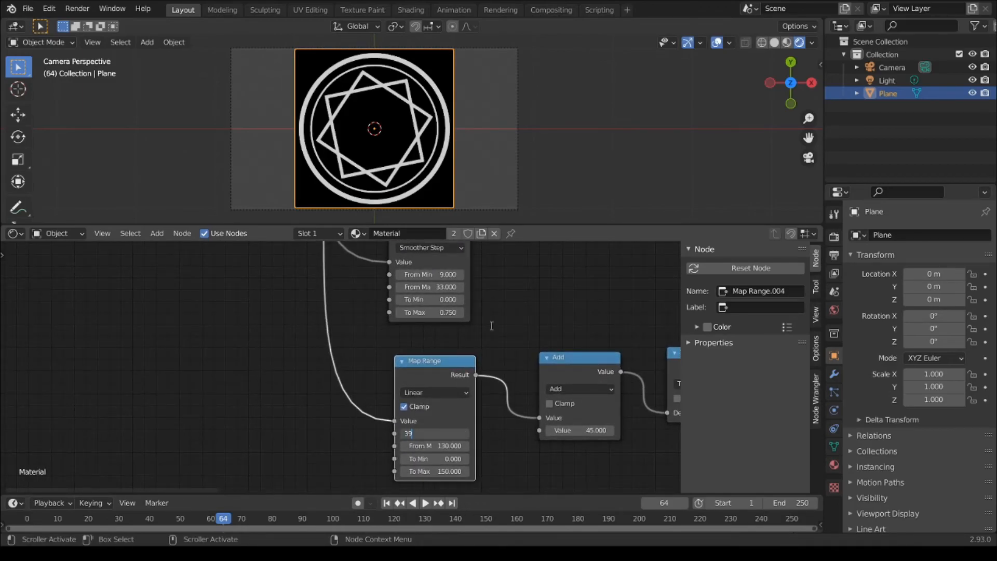
{"action": "key", "text": "Return"}
- Set the upper rotation Map Range's From Min to 39 and play the animation from the start
{"action": "middle_click_drag", "start_coordinate": [433, 300], "coordinate": [409, 519]}
{"action": "left_click", "coordinate": [429, 341]}
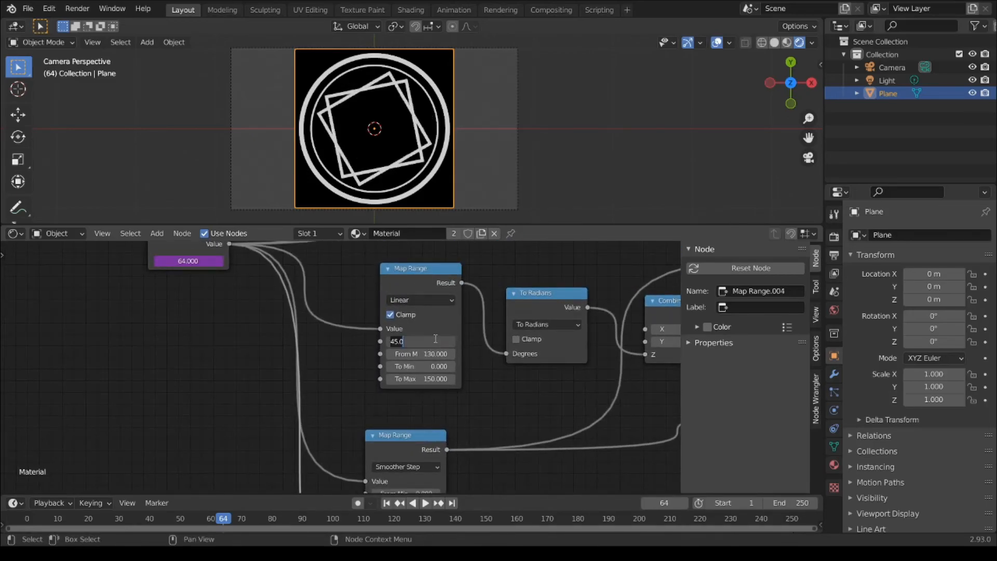
{"action": "key", "text": "Return"}
{"action": "key", "text": "shift+Left"}
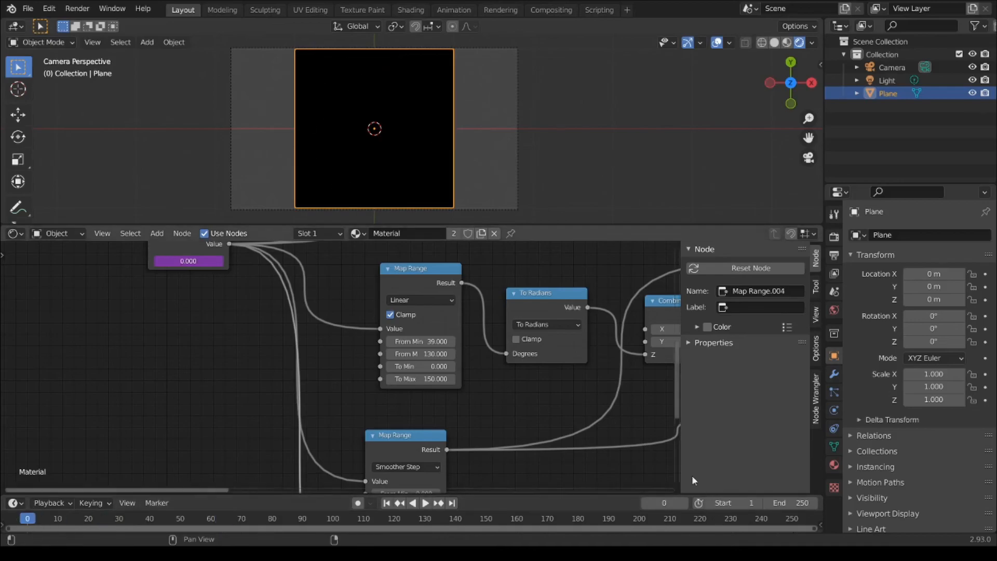
{"action": "key", "text": "space"}
{"action": "key", "text": "space"}
- Set the lower rotation Map Range's From Min to 39
{"action": "middle_click_drag", "start_coordinate": [526, 403], "coordinate": [502, 449]}
{"action": "left_click", "coordinate": [406, 448]}
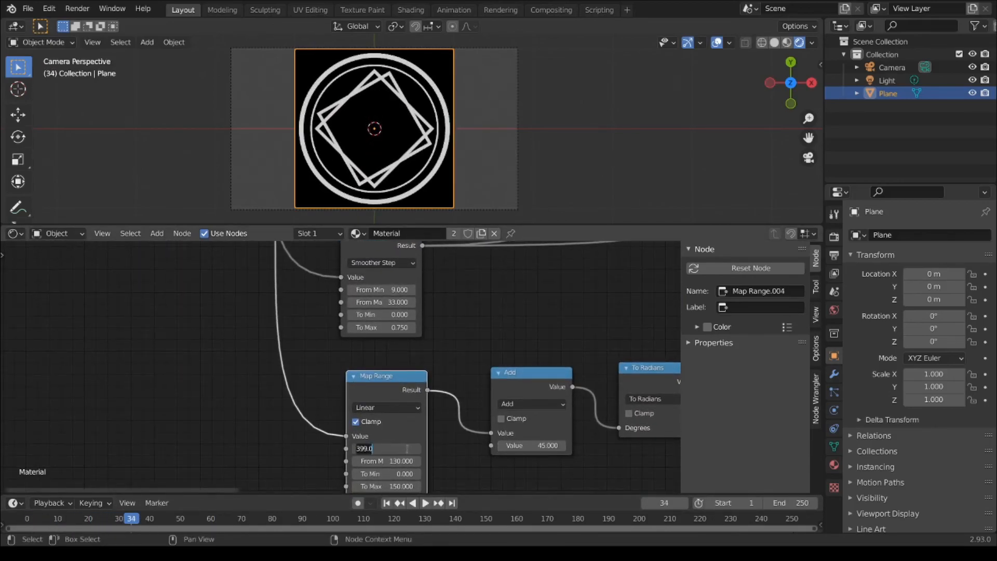
{"action": "type", "text": "39"}
{"action": "key", "text": "Return"}
- Play the animation from the start and examine the two rotating diamonds up close
{"action": "key", "text": "shift+Left"}
{"action": "key", "text": "space"}
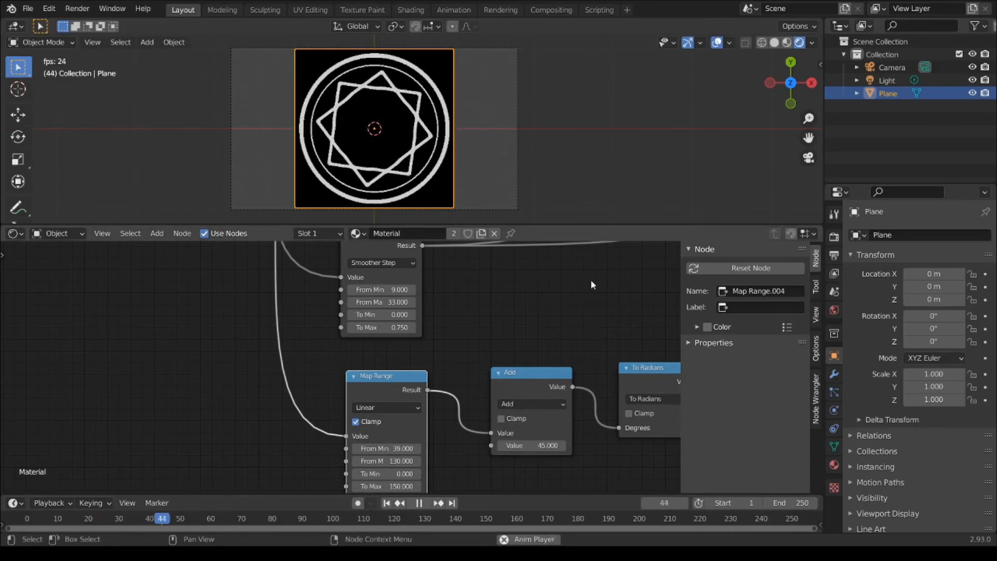
{"action": "scroll", "coordinate": [370, 117], "scroll_direction": "up", "scroll_amount": 5}
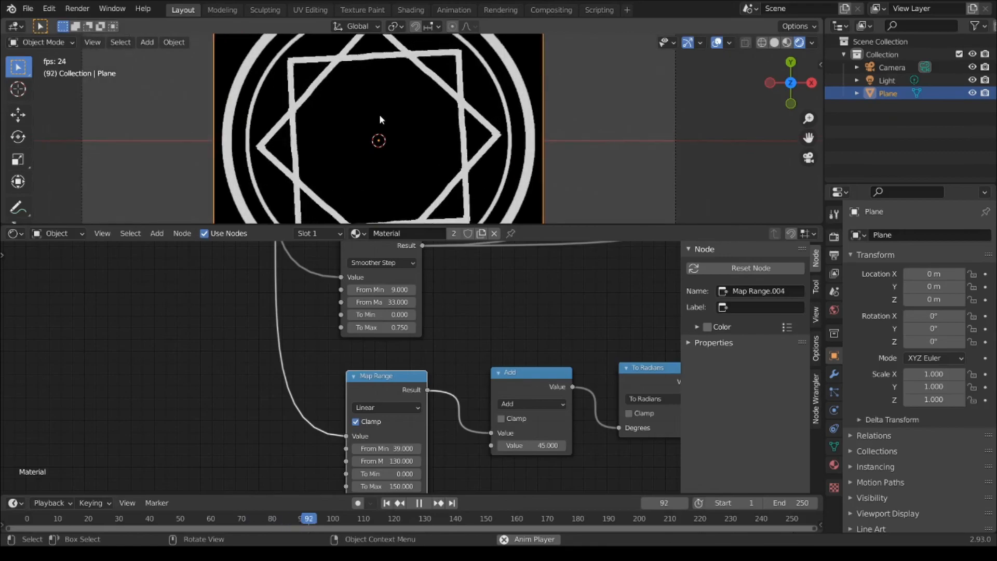
{"action": "scroll", "coordinate": [379, 114], "scroll_direction": "down", "scroll_amount": 4}
{"action": "key", "text": "space"}
- Move the Material Output node further to the right of the Viewer node
{"action": "scroll", "coordinate": [500, 309], "scroll_direction": "down", "scroll_amount": 6}
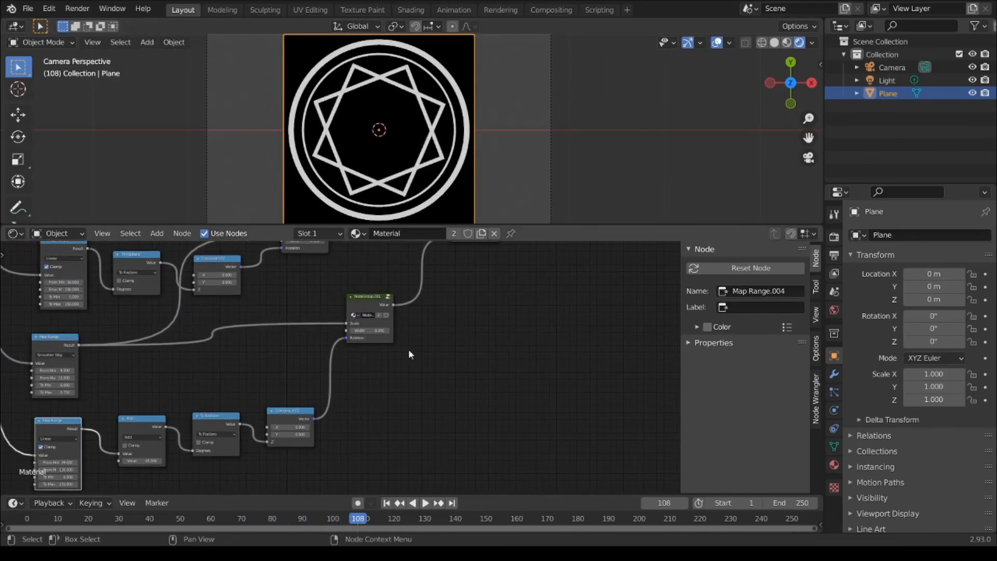
{"action": "left_click_drag", "start_coordinate": [597, 266], "coordinate": [629, 259]}
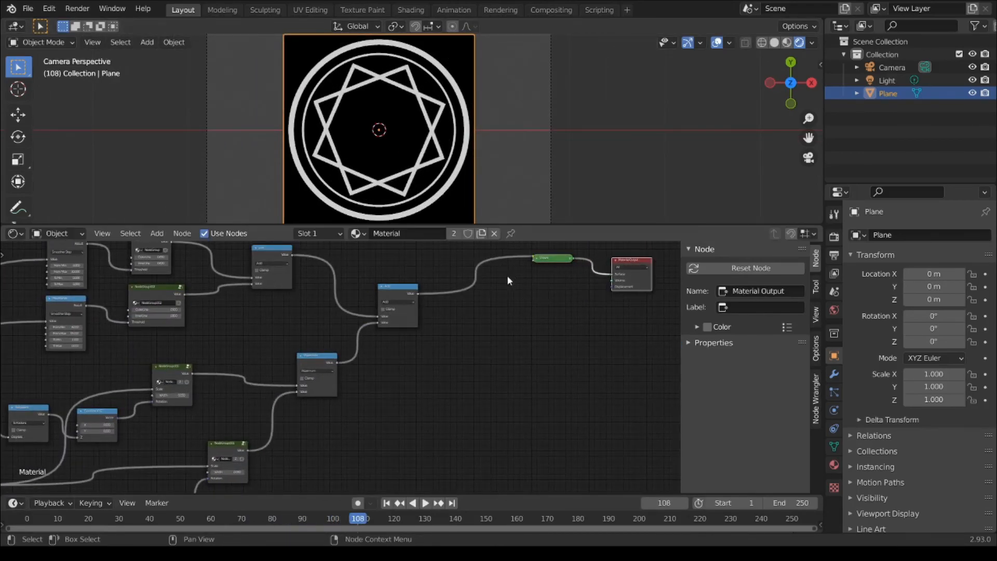
{"action": "middle_click_drag", "start_coordinate": [508, 273], "coordinate": [477, 316]}
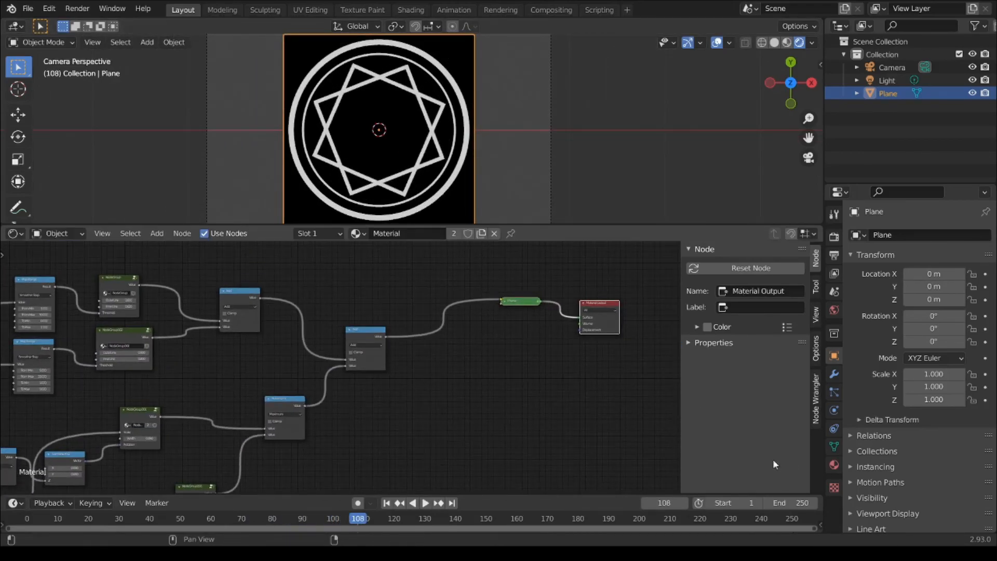
- Set the material's Blend Mode to Alpha Clip and its Shadow Mode to None
{"action": "left_click", "coordinate": [835, 466]}
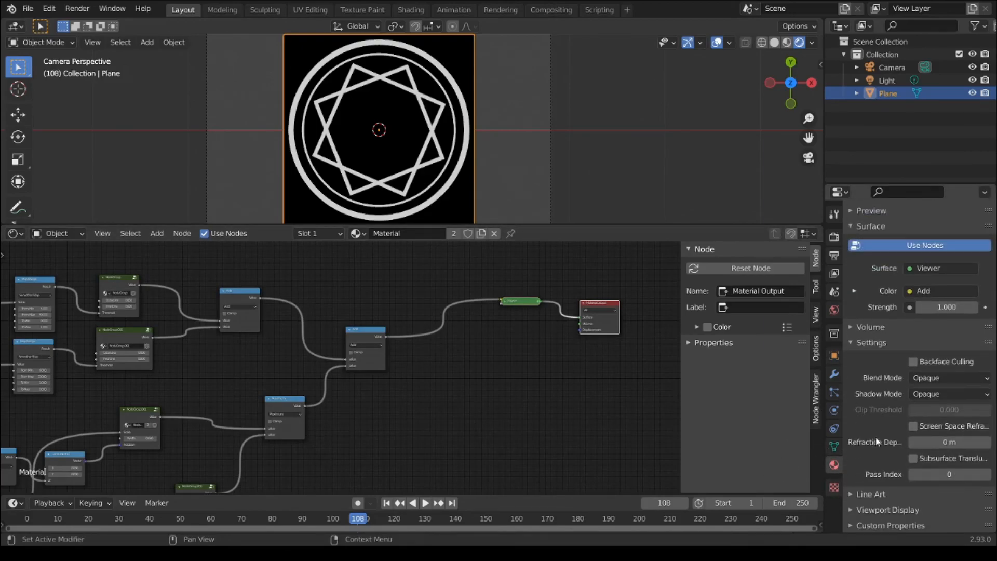
{"action": "left_click", "coordinate": [929, 377]}
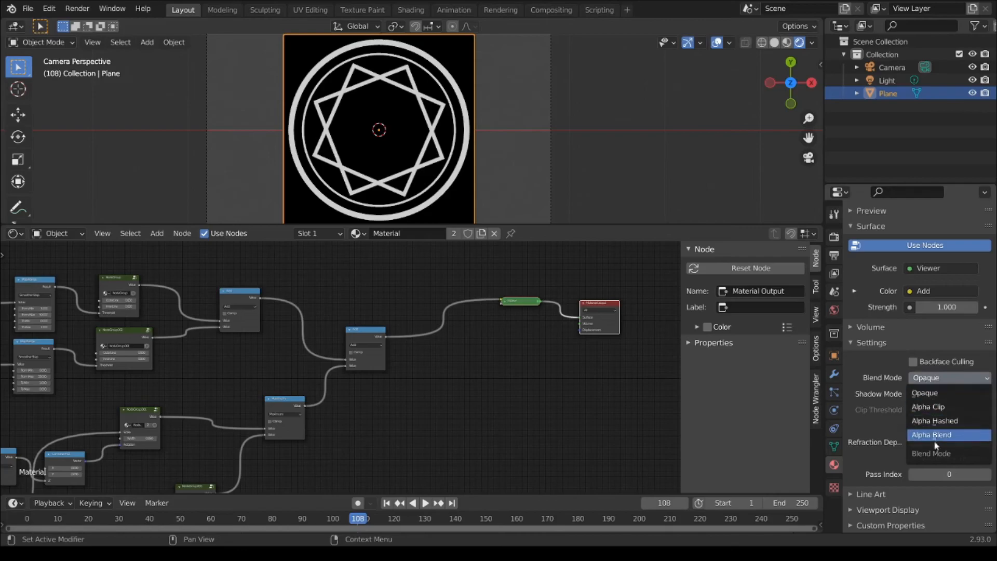
{"action": "left_click", "coordinate": [941, 407]}
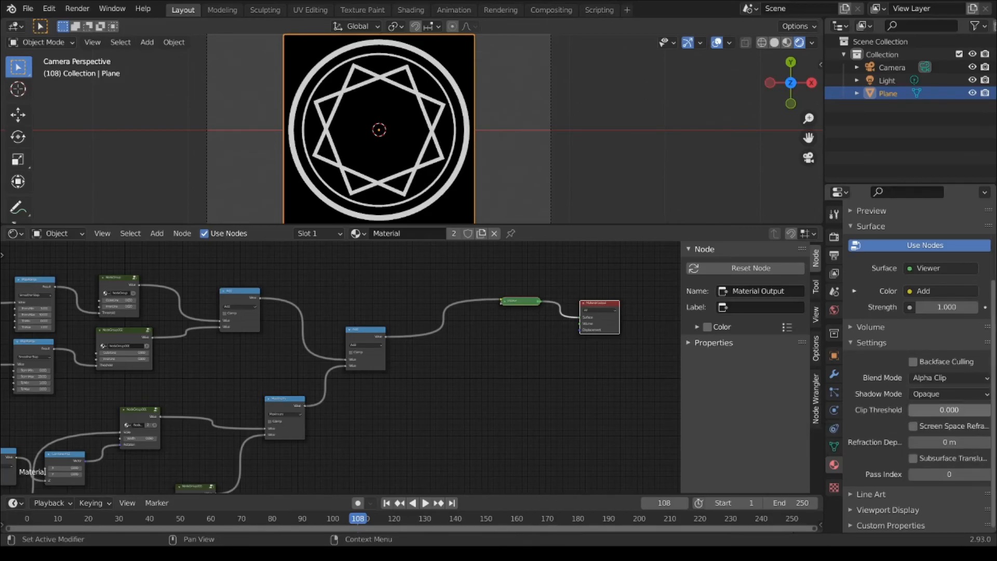
{"action": "left_click", "coordinate": [930, 394]}
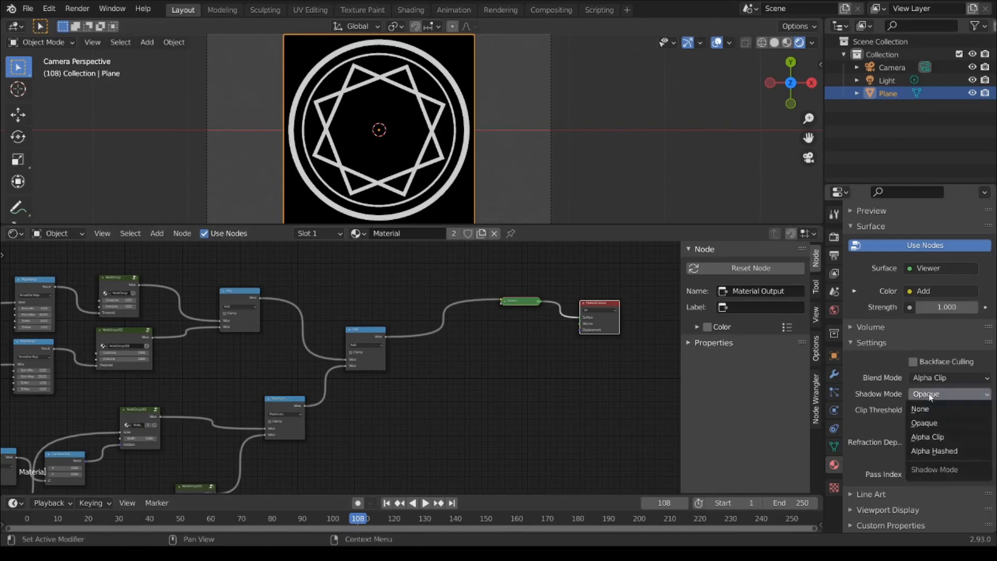
{"action": "left_click", "coordinate": [920, 409]}
- Add an Emission shader below the Viewer node, to the right of the final Add node
{"action": "middle_click_drag", "start_coordinate": [487, 369], "coordinate": [415, 398]}
{"action": "scroll", "coordinate": [415, 399], "scroll_direction": "up", "scroll_amount": 2}
{"action": "key", "text": "shift+a"}
{"action": "mouse_move", "coordinate": [445, 410]}
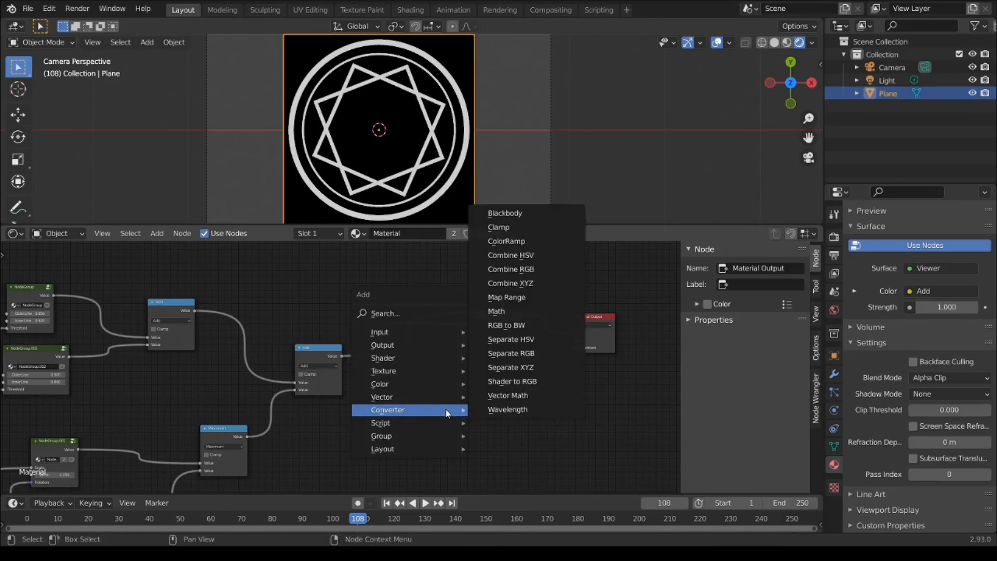
{"action": "mouse_move", "coordinate": [402, 358]}
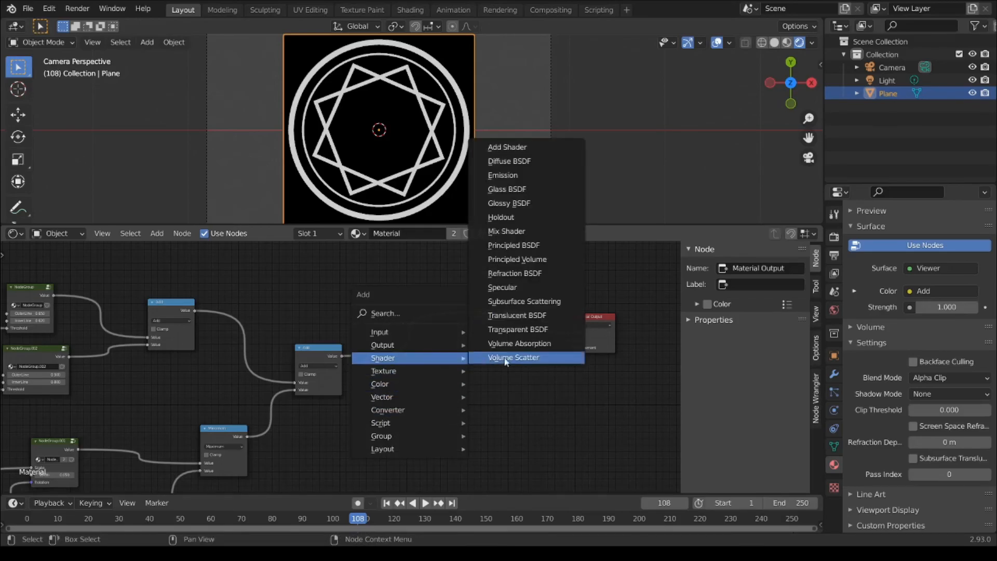
{"action": "left_click", "coordinate": [523, 175]}
{"action": "left_click", "coordinate": [421, 376]}
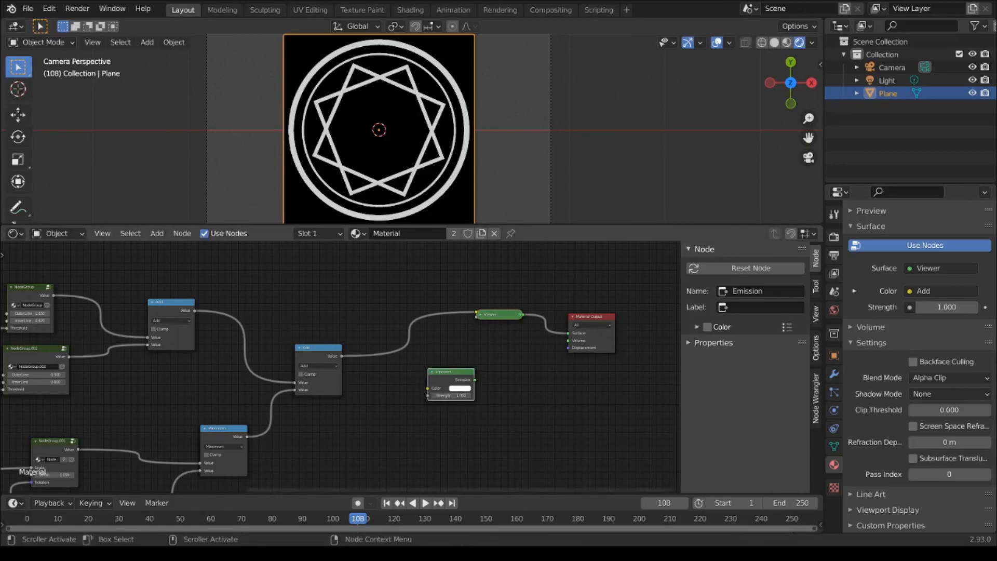
- Add a Transparent BSDF, narrow the Emission node, and stack the Transparent BSDF directly above it
{"action": "key", "text": "shift+a"}
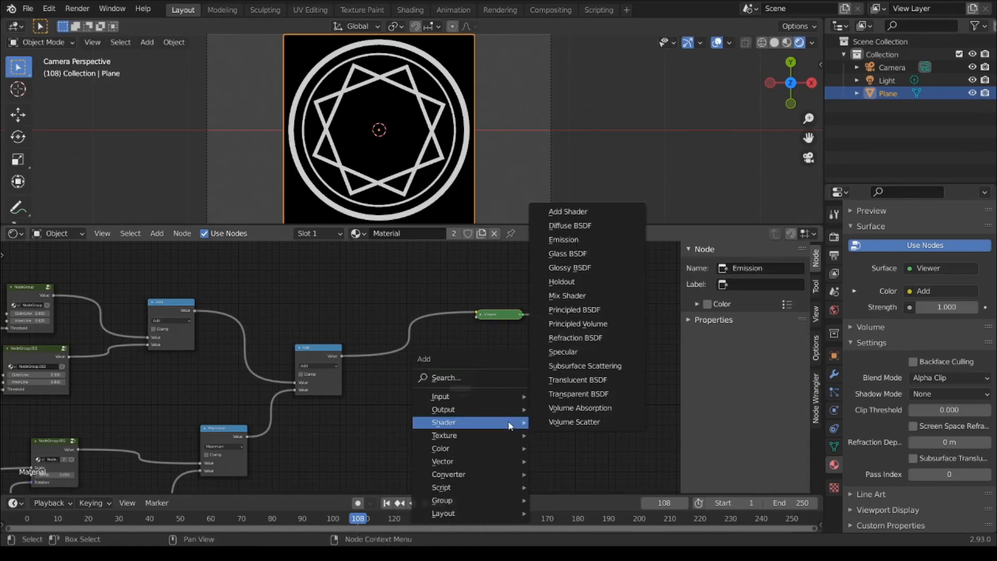
{"action": "left_click", "coordinate": [576, 393]}
{"action": "left_click", "coordinate": [535, 395]}
{"action": "left_click", "coordinate": [474, 394]}
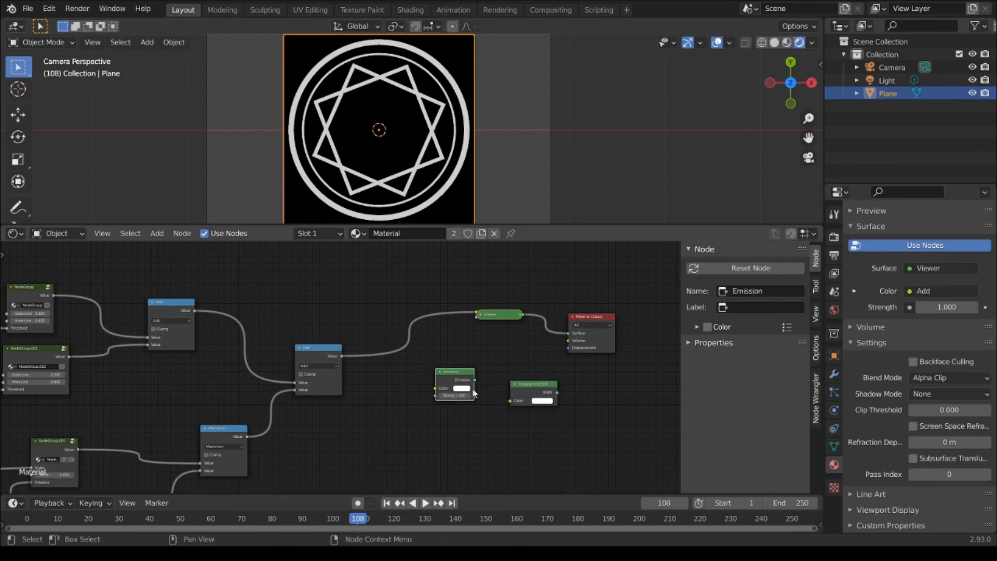
{"action": "left_click_drag", "start_coordinate": [537, 383], "coordinate": [455, 388]}
{"action": "scroll", "coordinate": [457, 391], "scroll_direction": "up", "scroll_amount": 2}
{"action": "scroll", "coordinate": [458, 386], "scroll_direction": "up", "scroll_amount": 2}
{"action": "scroll", "coordinate": [472, 363], "scroll_direction": "up", "scroll_amount": 1}
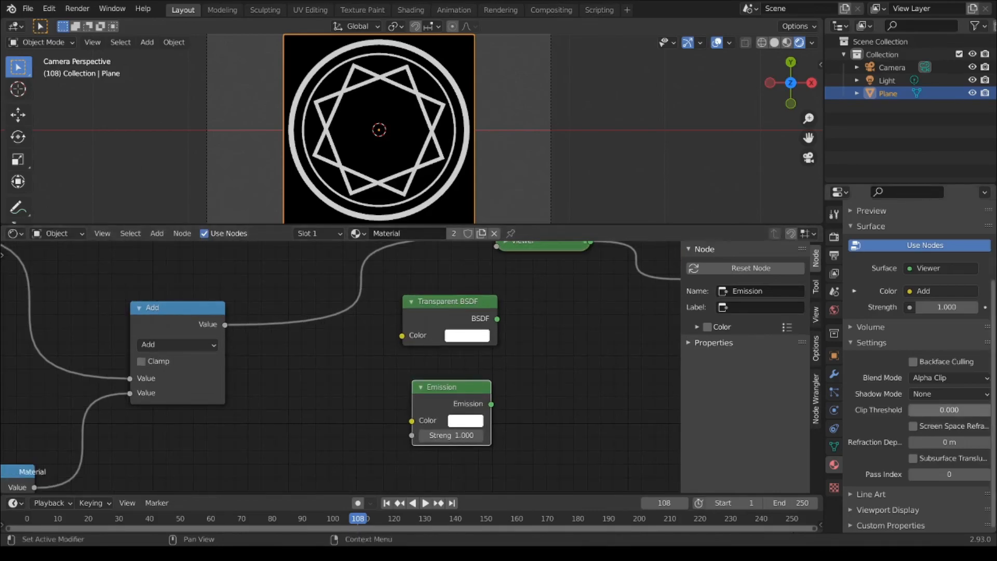
- Combine the Transparent BSDF and Emission in a Mix Shader, move both shaders lower, and link the final Add Value to its Fac
{"action": "left_click", "coordinate": [439, 343]}
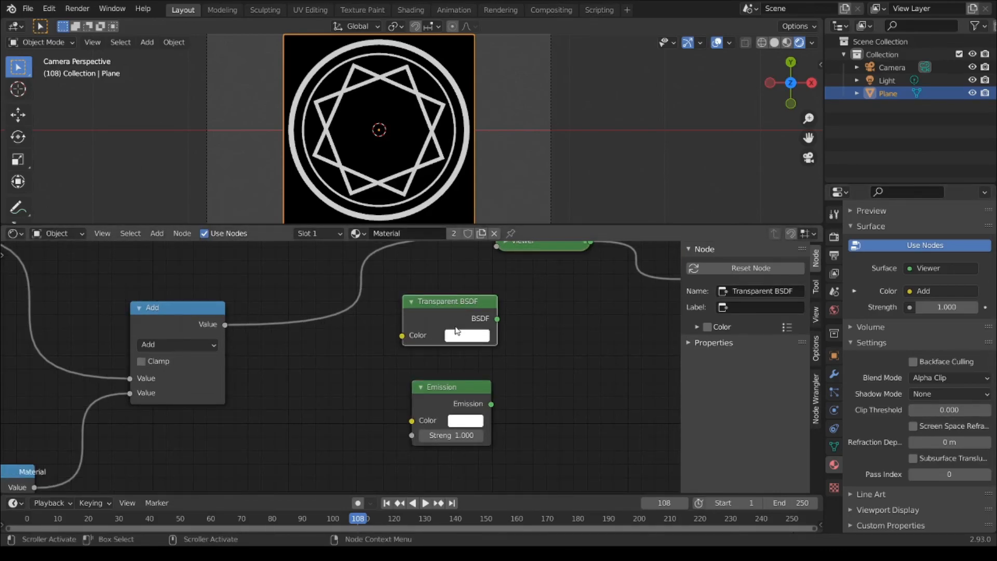
{"action": "right_click_drag", "start_coordinate": [441, 305], "coordinate": [448, 411], "text": "ctrl+shift"}
{"action": "left_click_drag", "start_coordinate": [378, 279], "coordinate": [456, 419]}
{"action": "left_click_drag", "start_coordinate": [432, 311], "coordinate": [436, 404]}
{"action": "scroll", "coordinate": [371, 348], "scroll_direction": "down", "scroll_amount": 1}
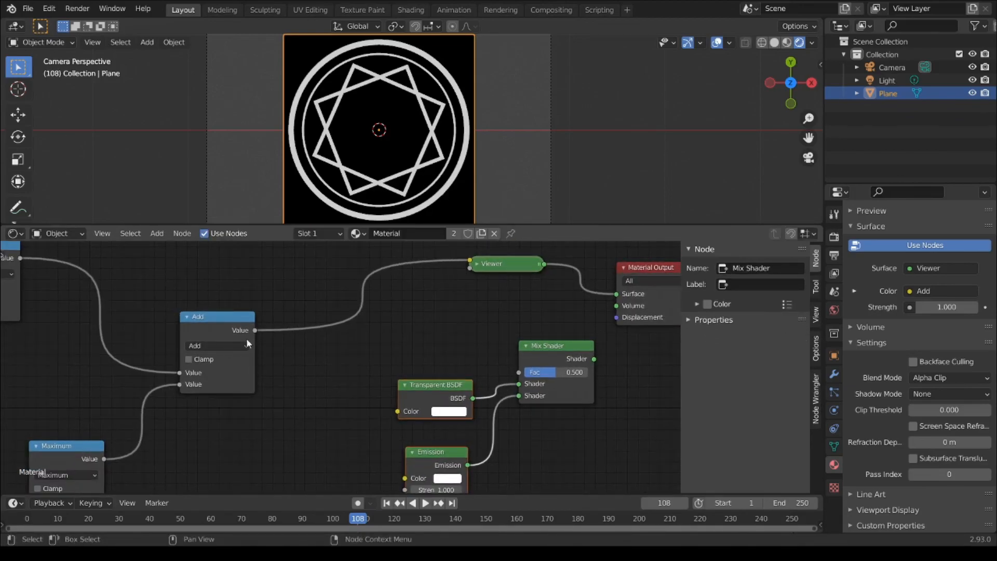
{"action": "left_click_drag", "start_coordinate": [256, 331], "coordinate": [519, 372]}
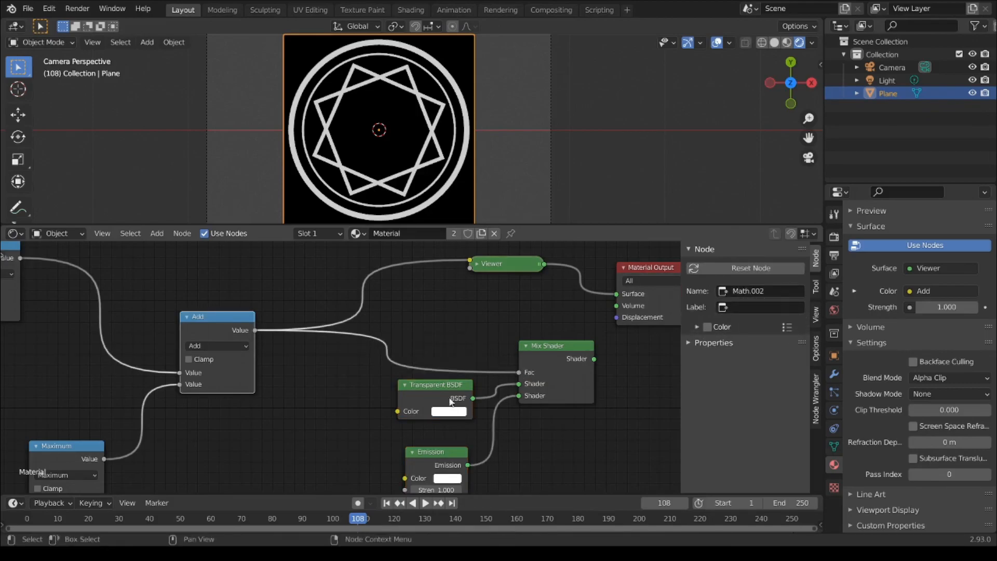
- Move the Transparent BSDF, Emission and Mix Shader nodes closer to the final Add, and connect the Mix Shader to the Material Output's Surface
{"action": "left_click_drag", "start_coordinate": [444, 460], "coordinate": [382, 475]}
{"action": "left_click_drag", "start_coordinate": [548, 363], "coordinate": [490, 348]}
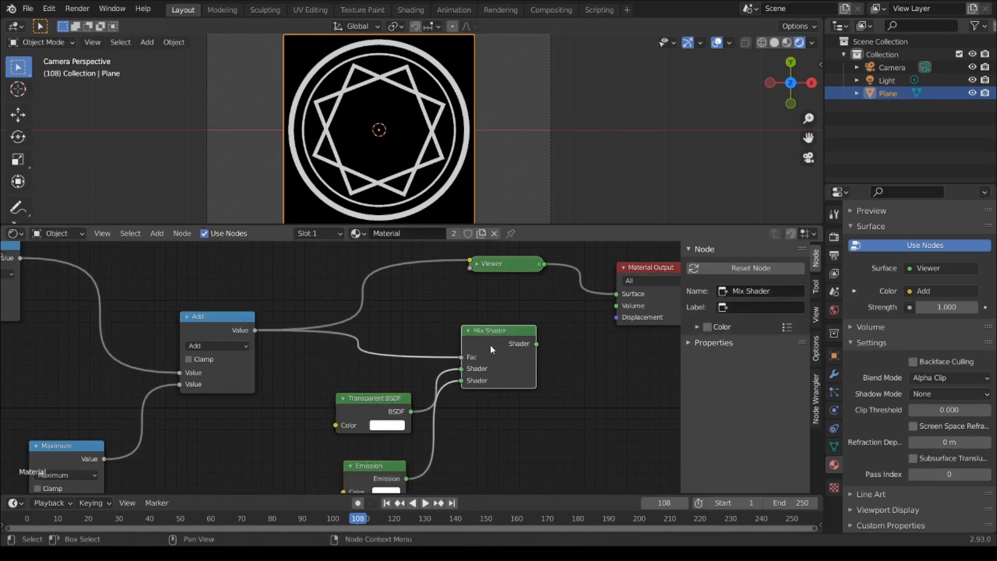
{"action": "left_click", "coordinate": [496, 338], "text": "ctrl+shift"}
{"action": "middle_click_drag", "start_coordinate": [528, 362], "coordinate": [486, 351]}
{"action": "scroll", "coordinate": [469, 162], "scroll_direction": "down", "scroll_amount": 1}
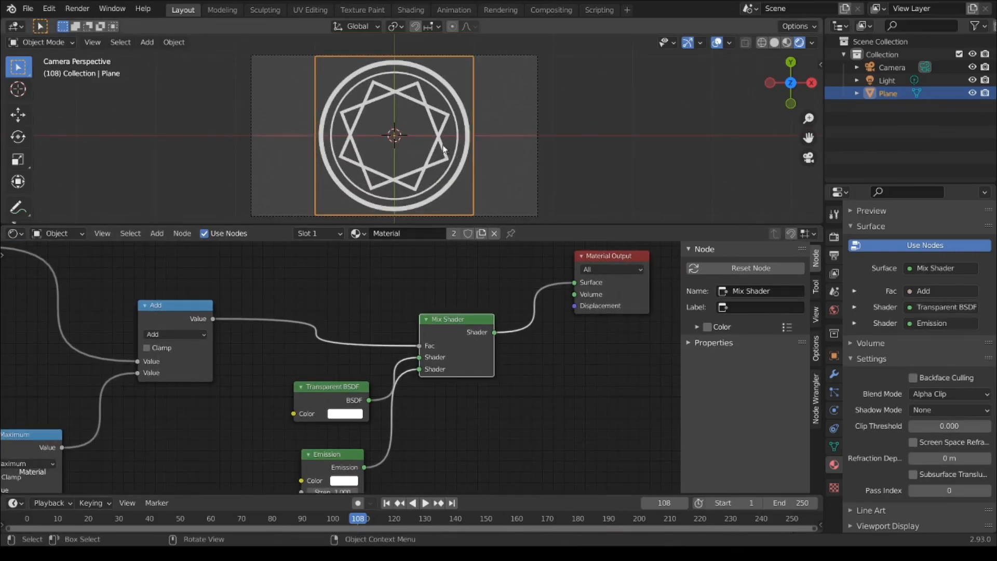
- Set the Emission color to a fully saturated blue with hue 0.610, saturation 1.000 and value 1.000
{"action": "middle_click_drag", "start_coordinate": [480, 442], "coordinate": [509, 395]}
{"action": "scroll", "coordinate": [405, 425], "scroll_direction": "up", "scroll_amount": 2}
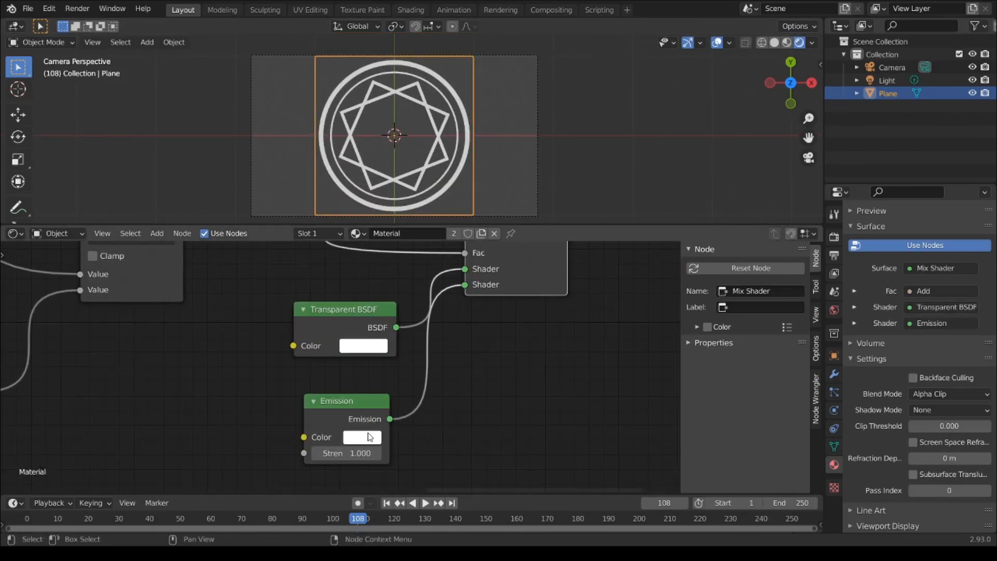
{"action": "left_click", "coordinate": [366, 436]}
{"action": "left_click_drag", "start_coordinate": [410, 281], "coordinate": [430, 232]}
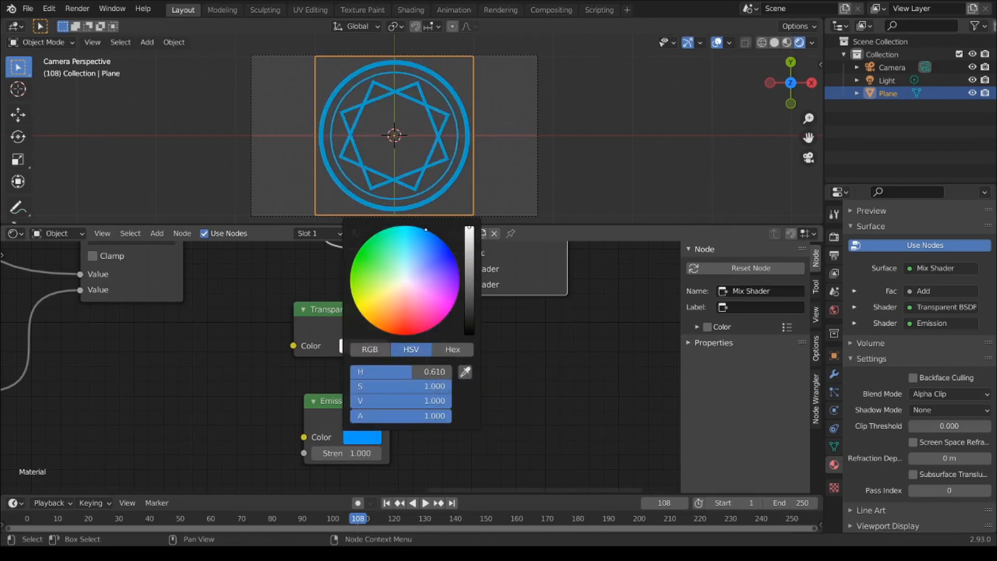
- Enable Bloom in the Eevee render settings
{"action": "left_click", "coordinate": [834, 310]}
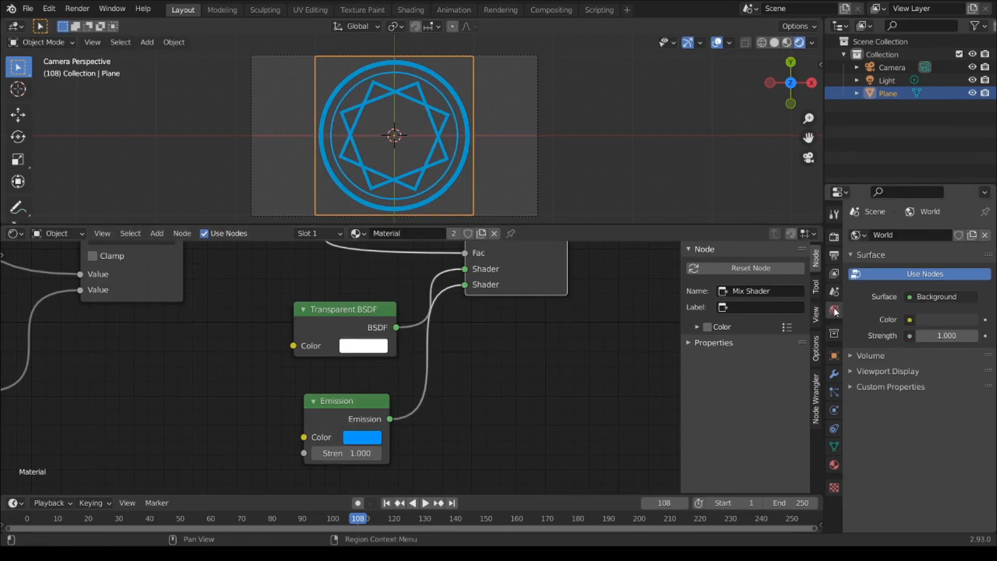
{"action": "left_click", "coordinate": [834, 275]}
{"action": "left_click", "coordinate": [834, 255]}
{"action": "left_click", "coordinate": [834, 237]}
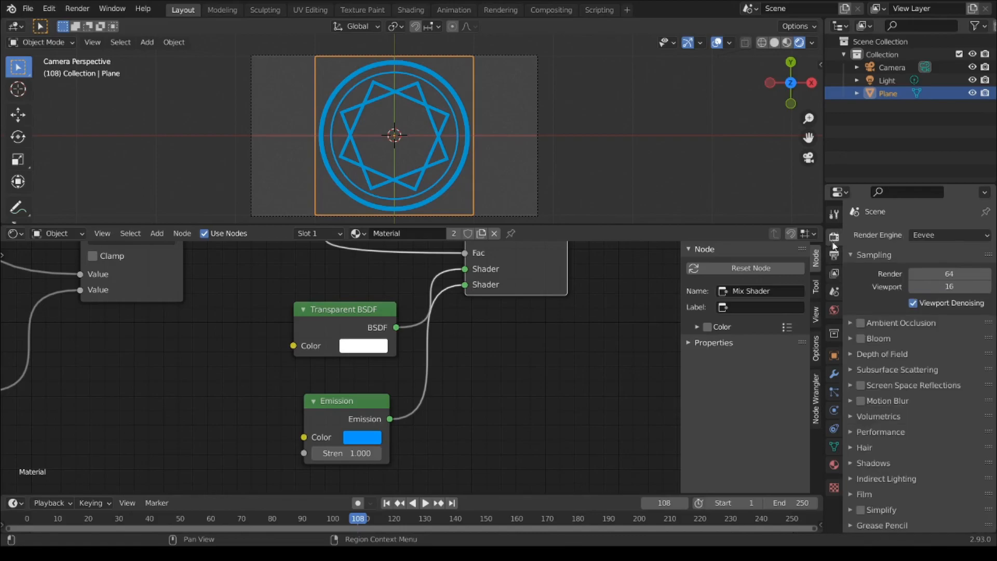
{"action": "left_click", "coordinate": [860, 338]}
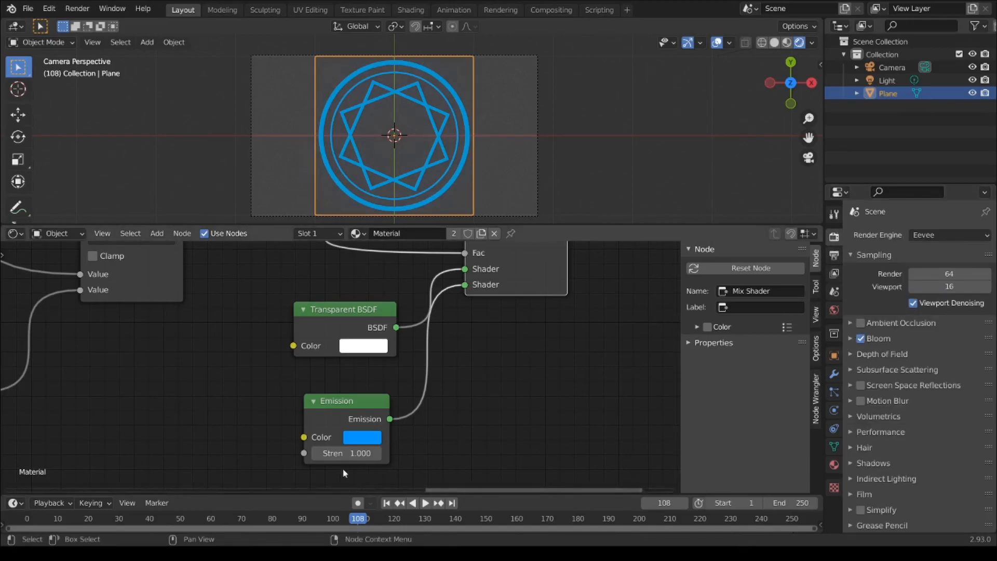
- Widen the Emission node, set its Strength to 30.500, and deselect the plane
{"action": "left_click_drag", "start_coordinate": [389, 426], "coordinate": [493, 453]}
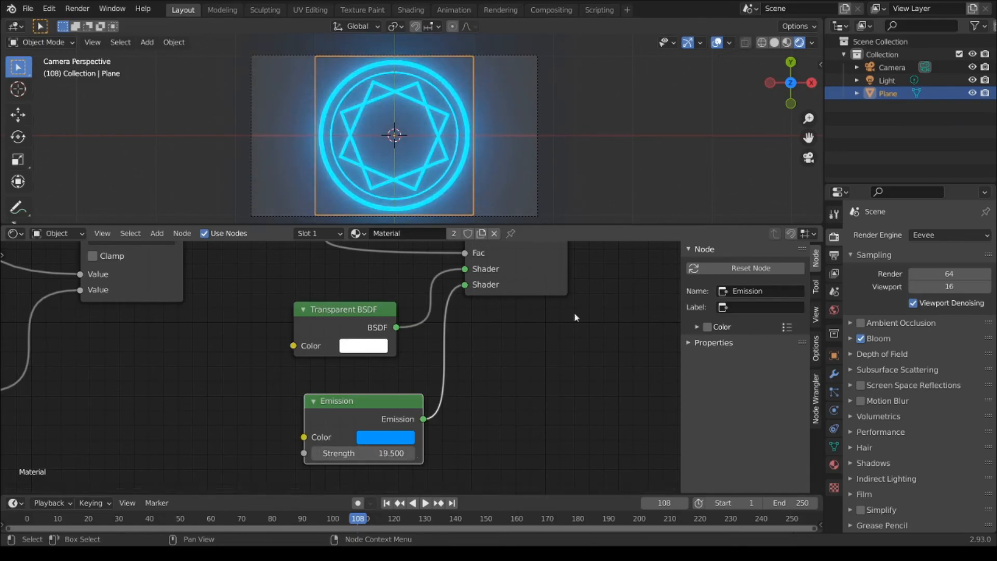
{"action": "left_click_drag", "start_coordinate": [374, 452], "coordinate": [393, 451]}
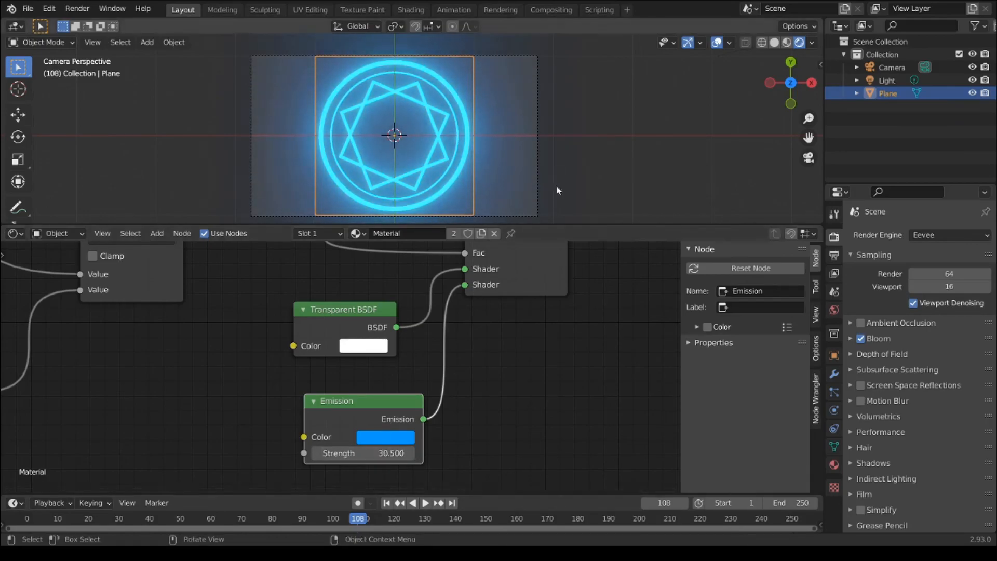
{"action": "left_click", "coordinate": [543, 160]}
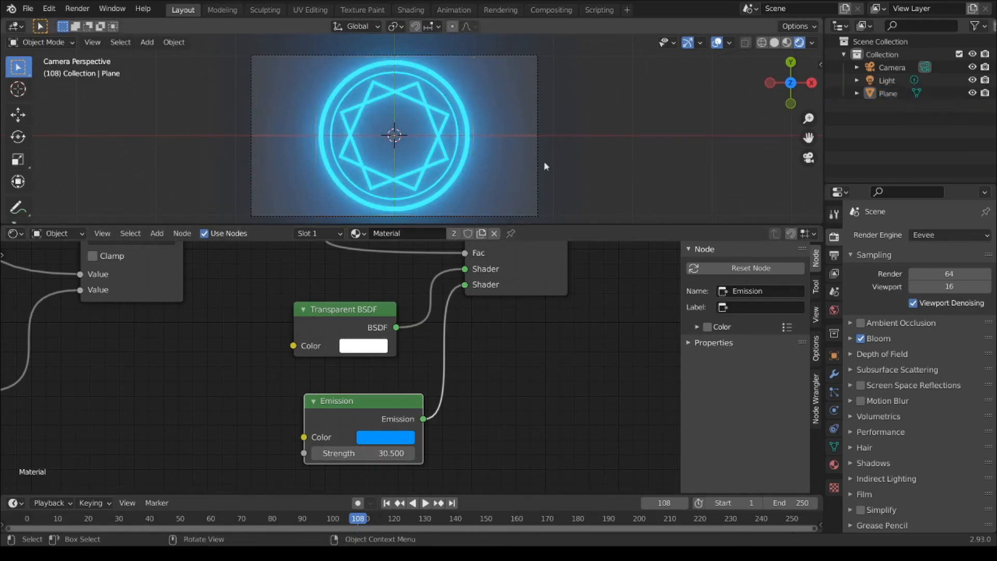
- Set the animation's end frame to 120 and play it back to check the glowing emblem
{"action": "left_click", "coordinate": [243, 453]}
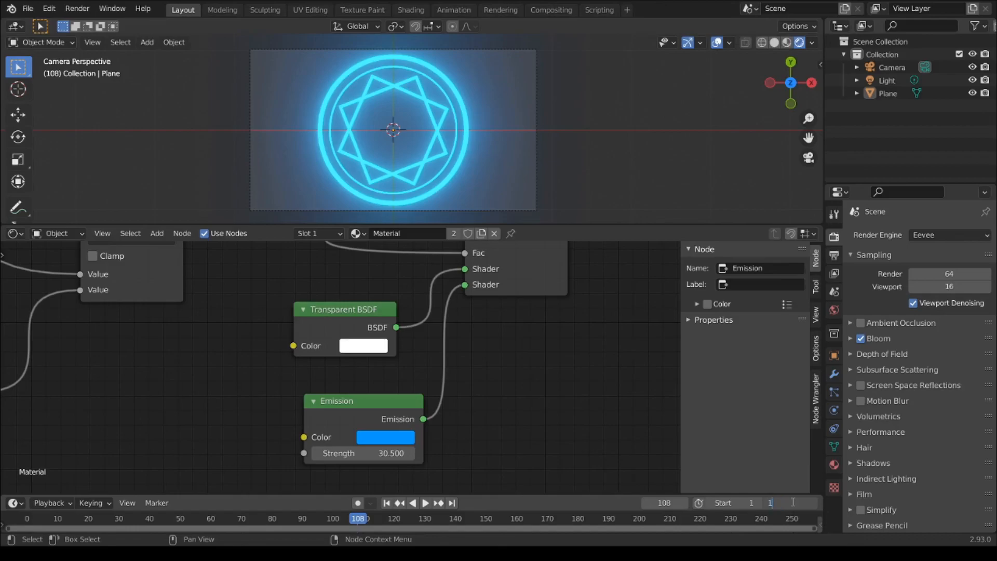
{"action": "key", "text": "Return"}
{"action": "key", "text": "space"}
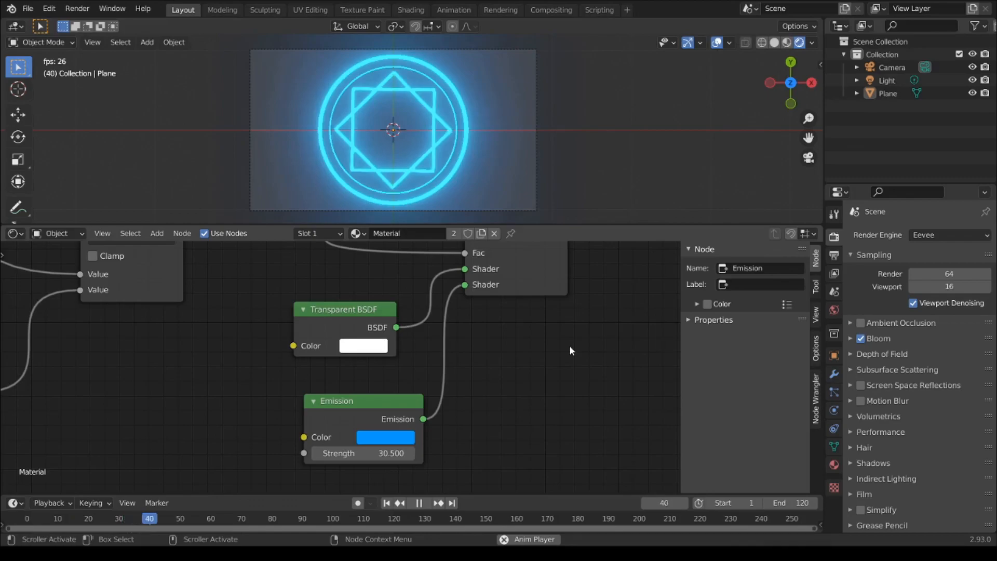
{"action": "scroll", "coordinate": [475, 104], "scroll_direction": "up", "scroll_amount": 2}
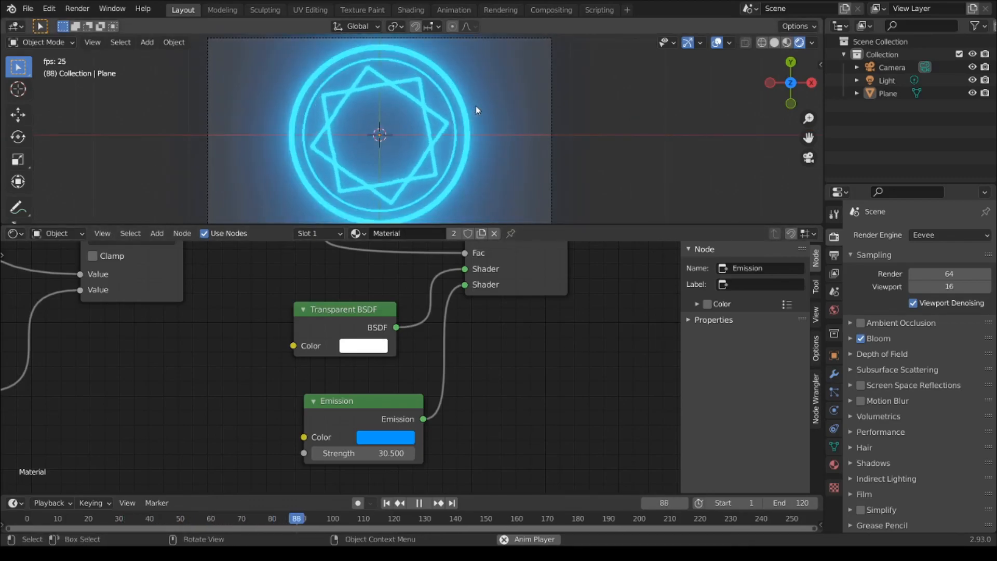